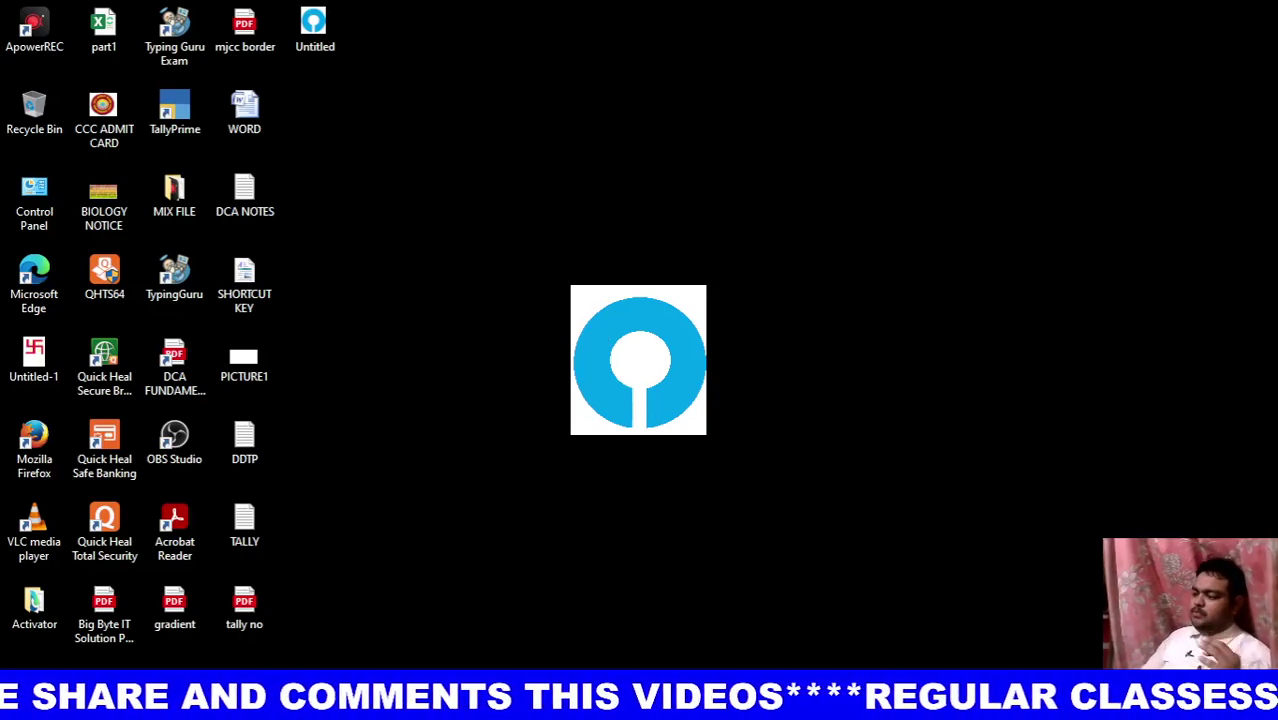
Launch Paint from Windows Start search by searching 'pai'.
key("super")
left_click(536, 494)
type("pai")
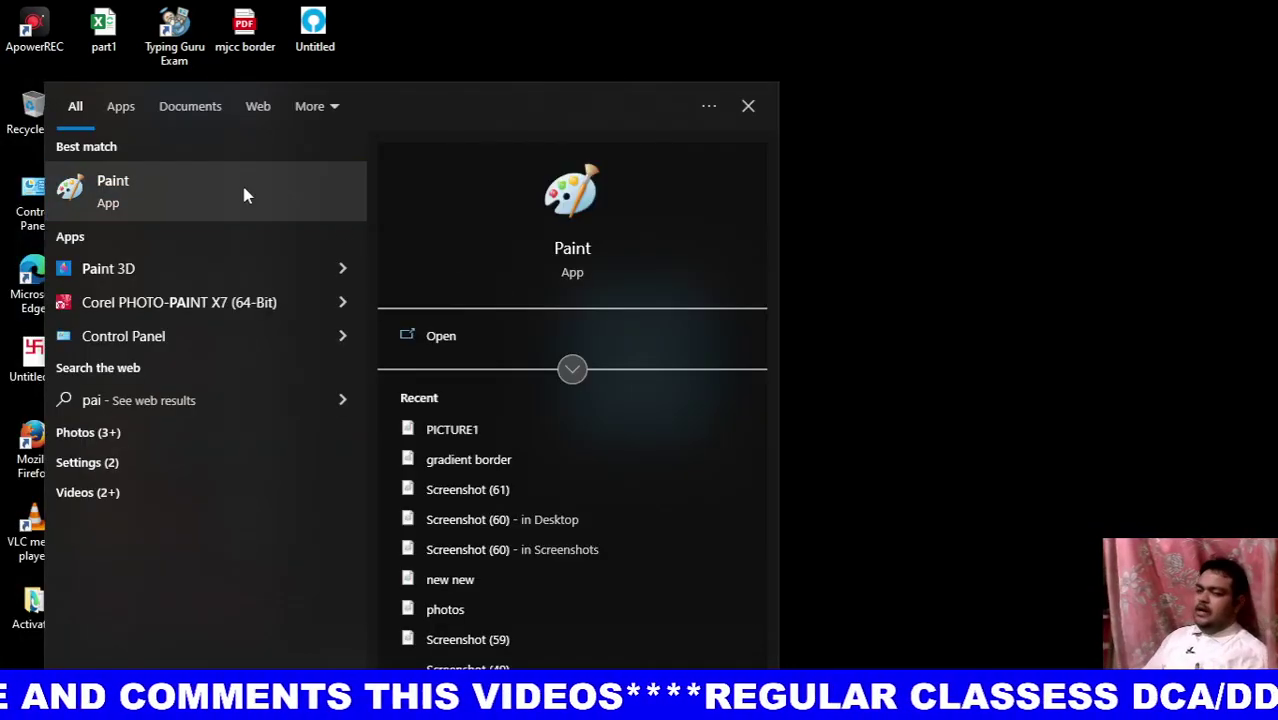
left_click(245, 192)
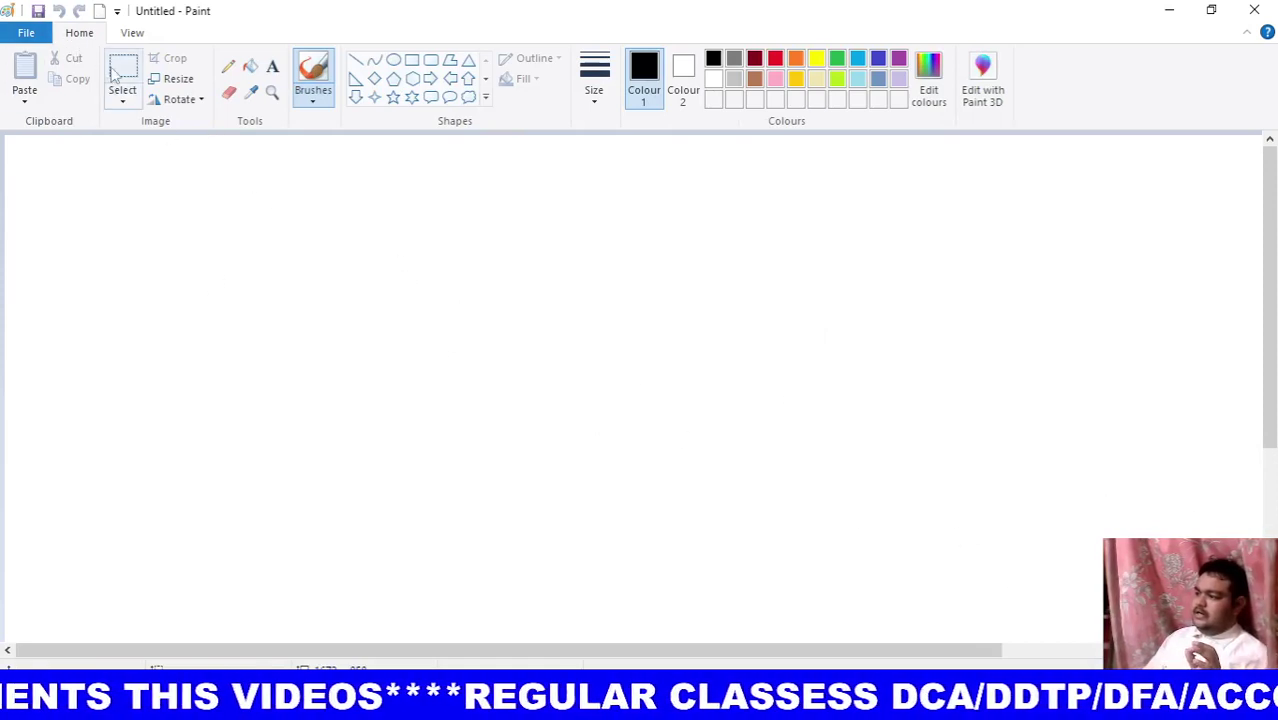
Adjust the zoom until the whole blank page fits on screen, back on the Home tools.
left_click(132, 33)
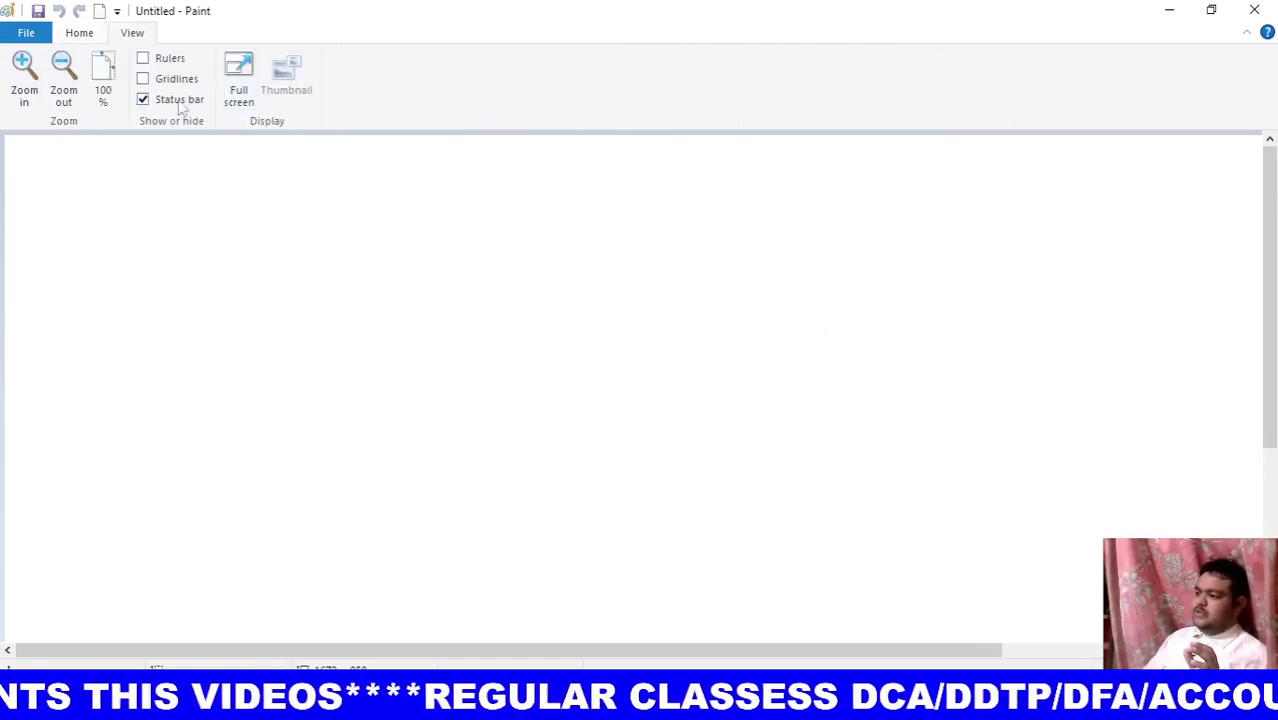
left_click(57, 90)
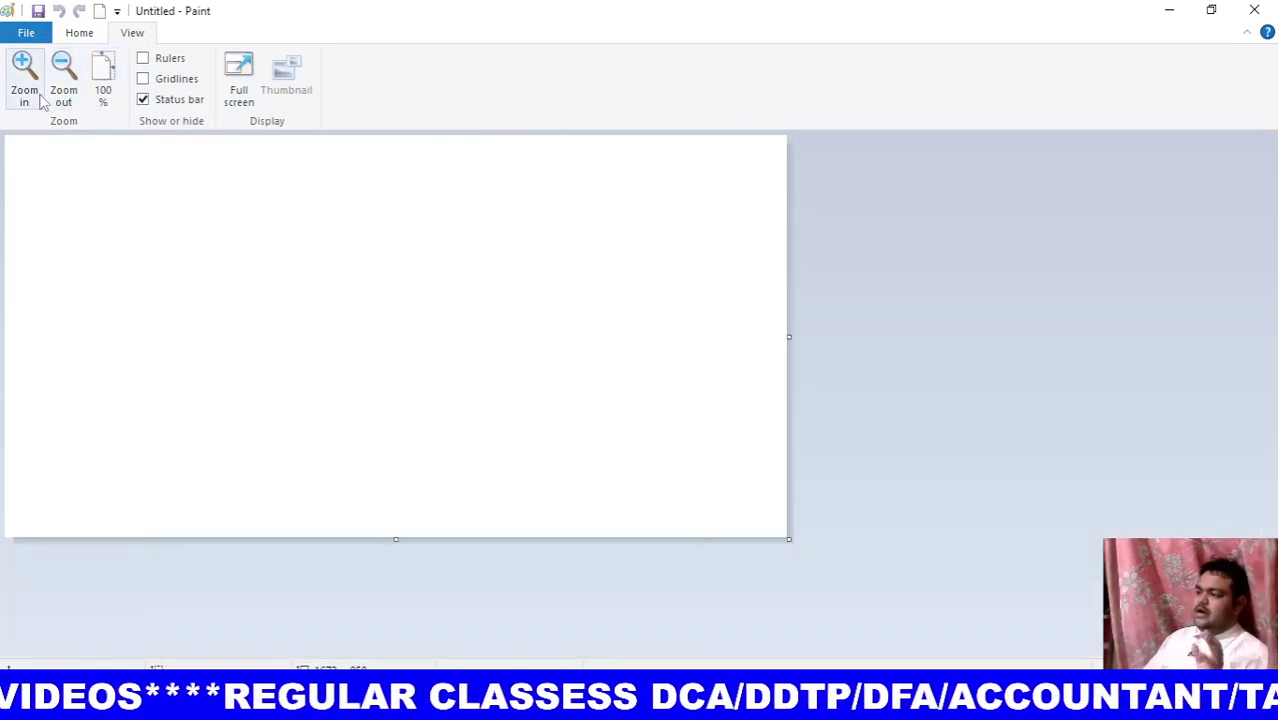
left_click(33, 101)
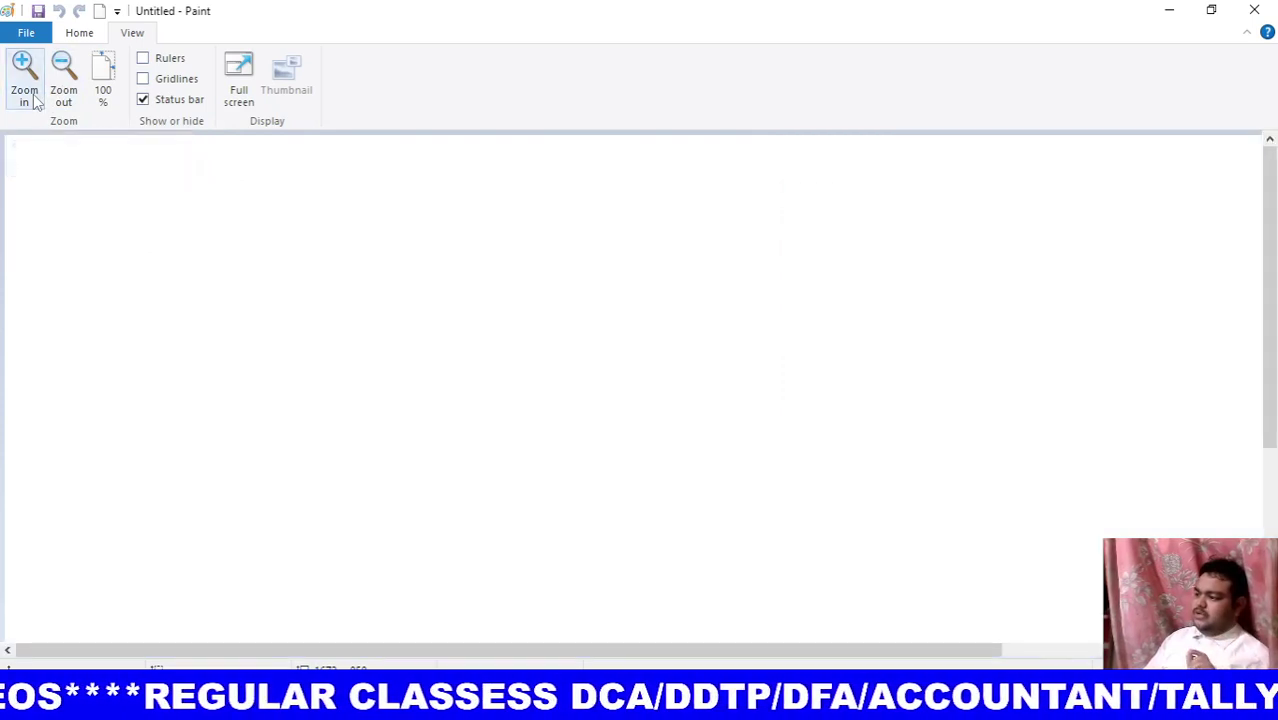
left_click(66, 90)
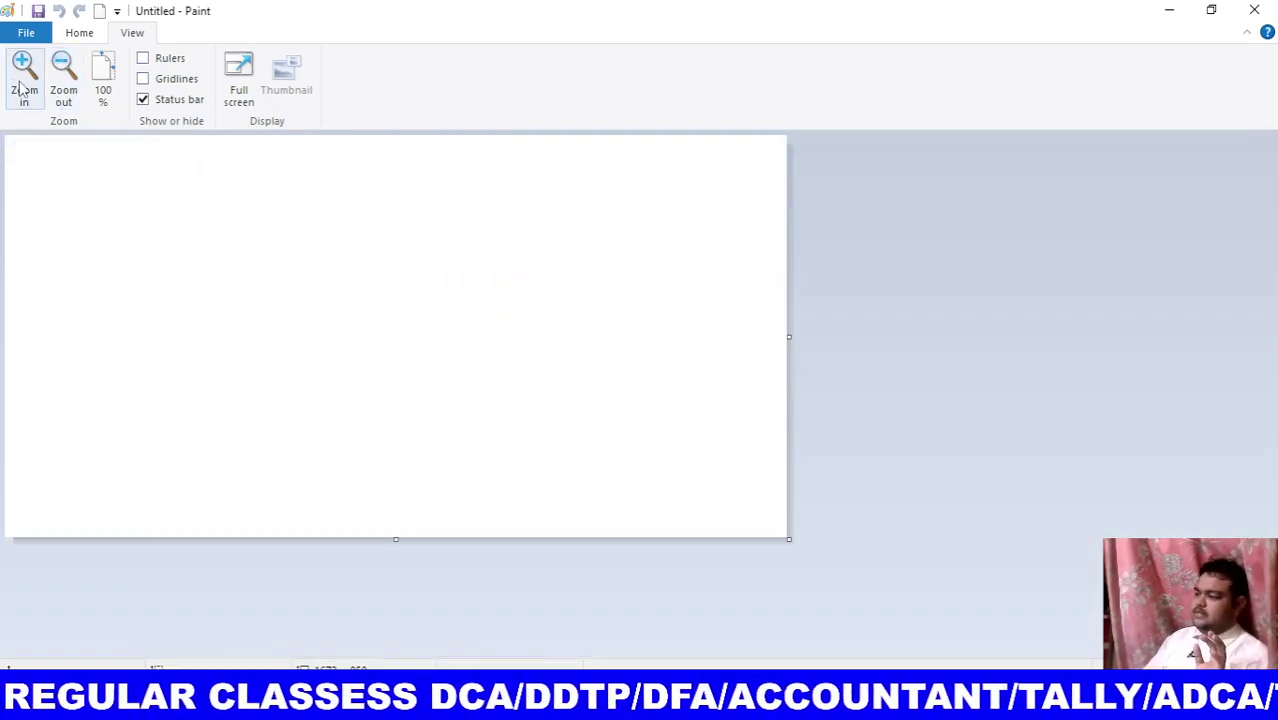
left_click(23, 84)
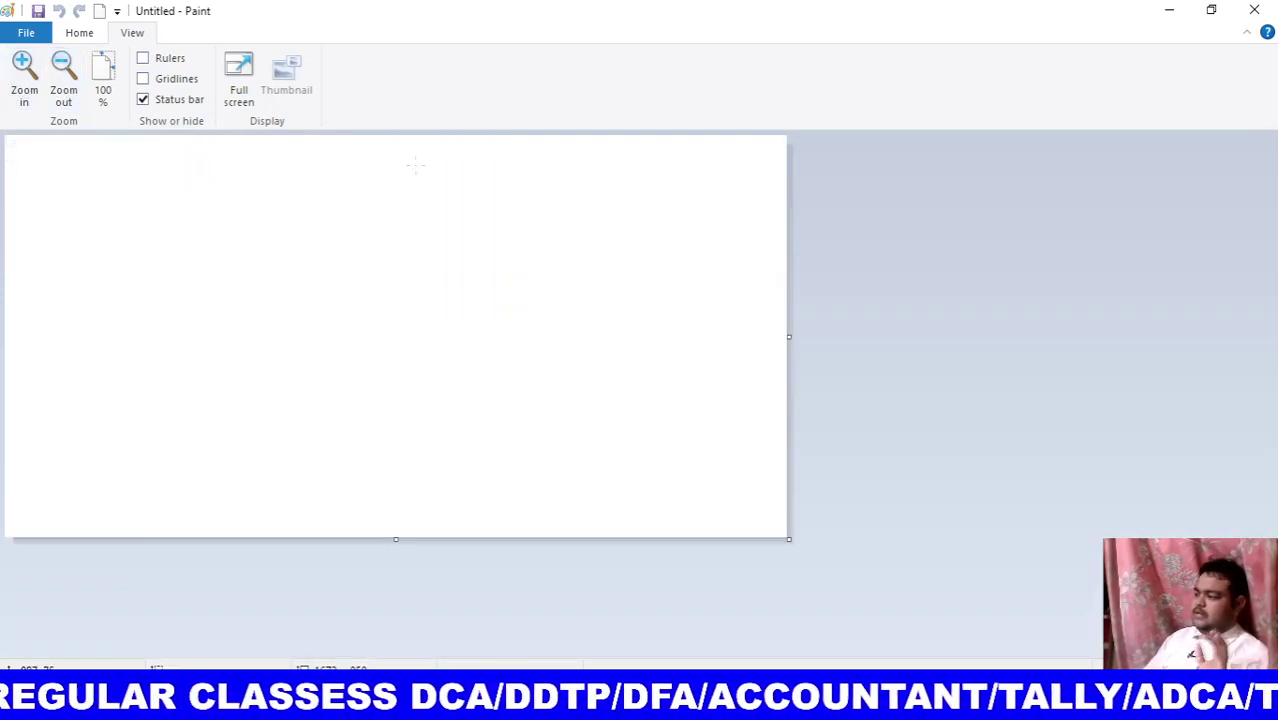
left_click(79, 36)
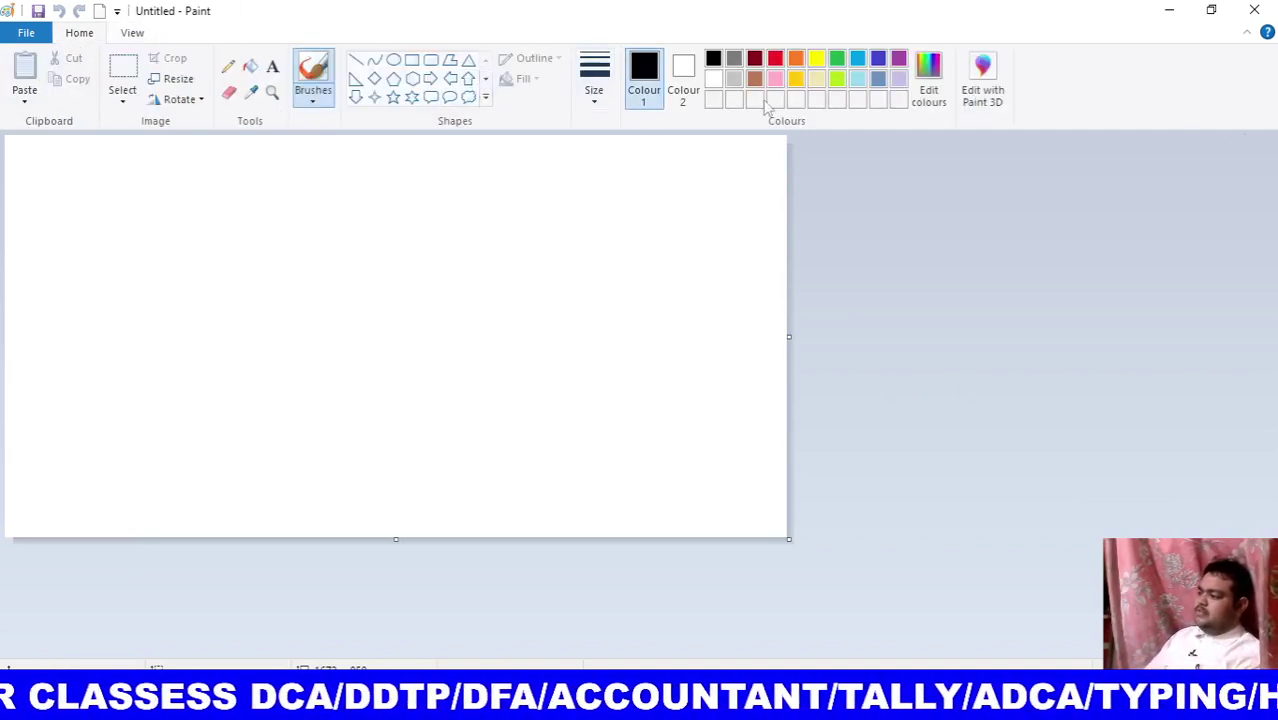
Select the grainy textured brush and set the colour to dark maroon (pink darkened to Lum 25).
left_click(313, 100)
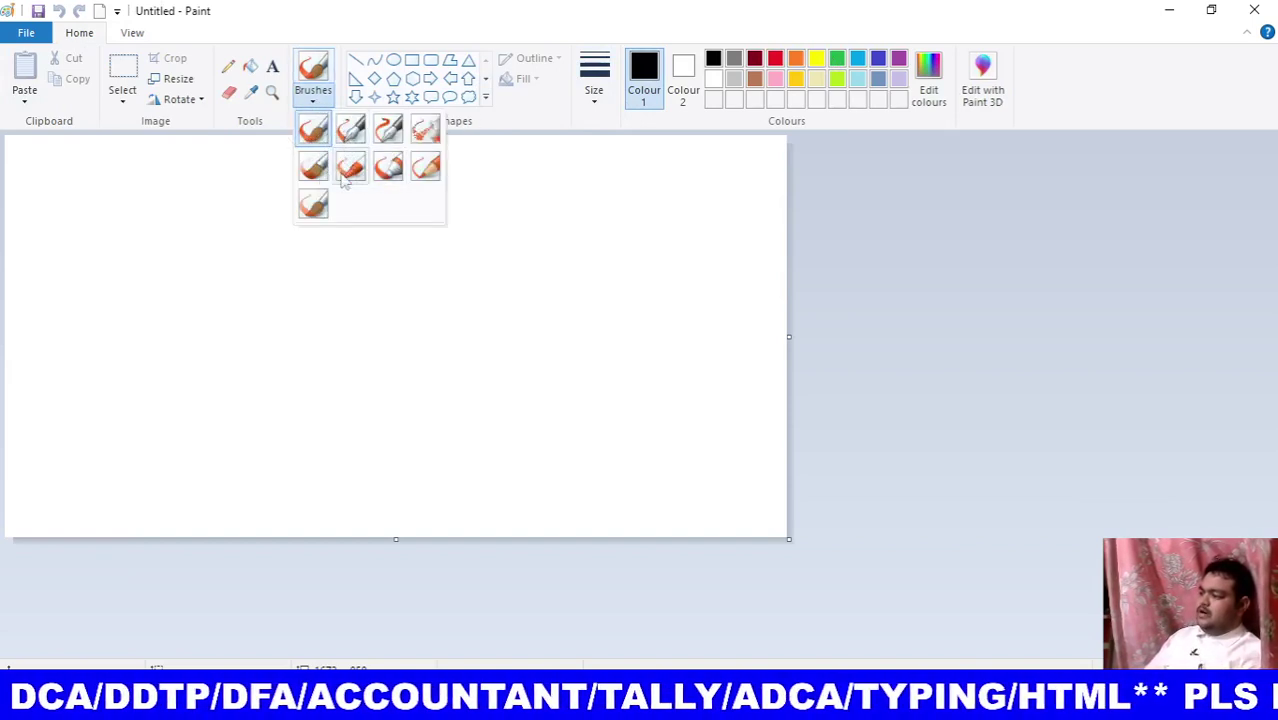
left_click(350, 168)
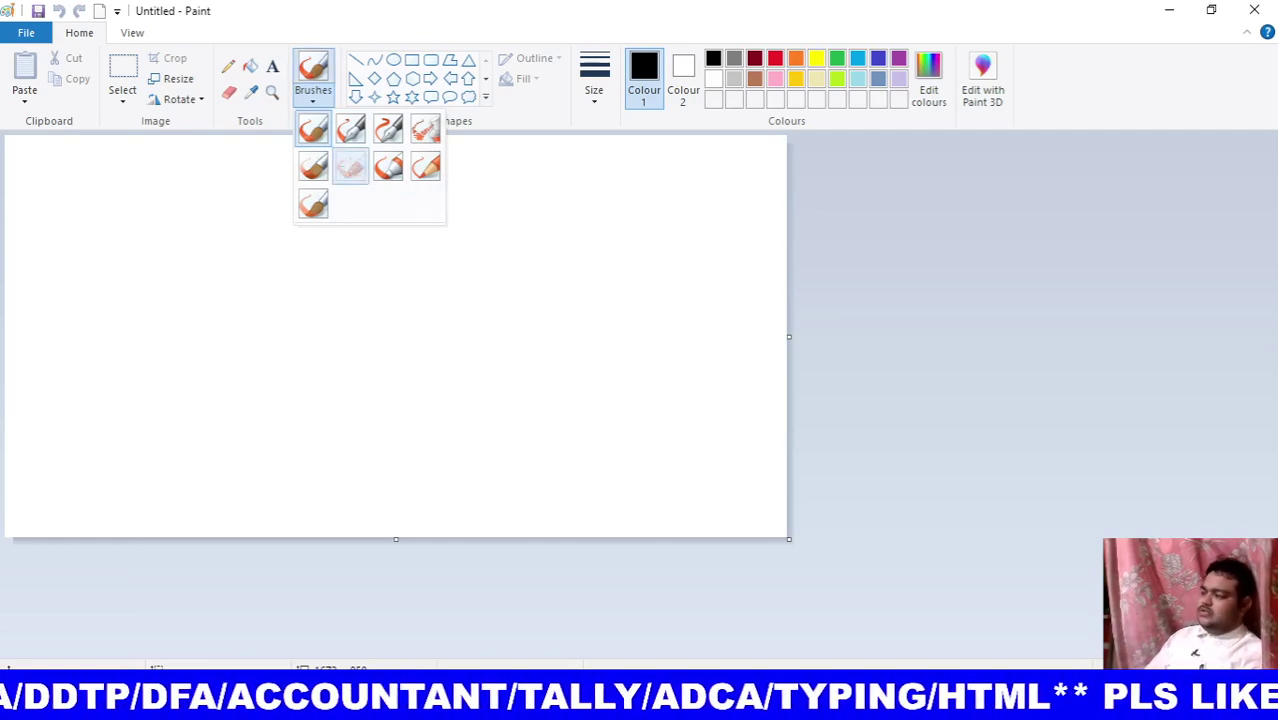
left_click(930, 88)
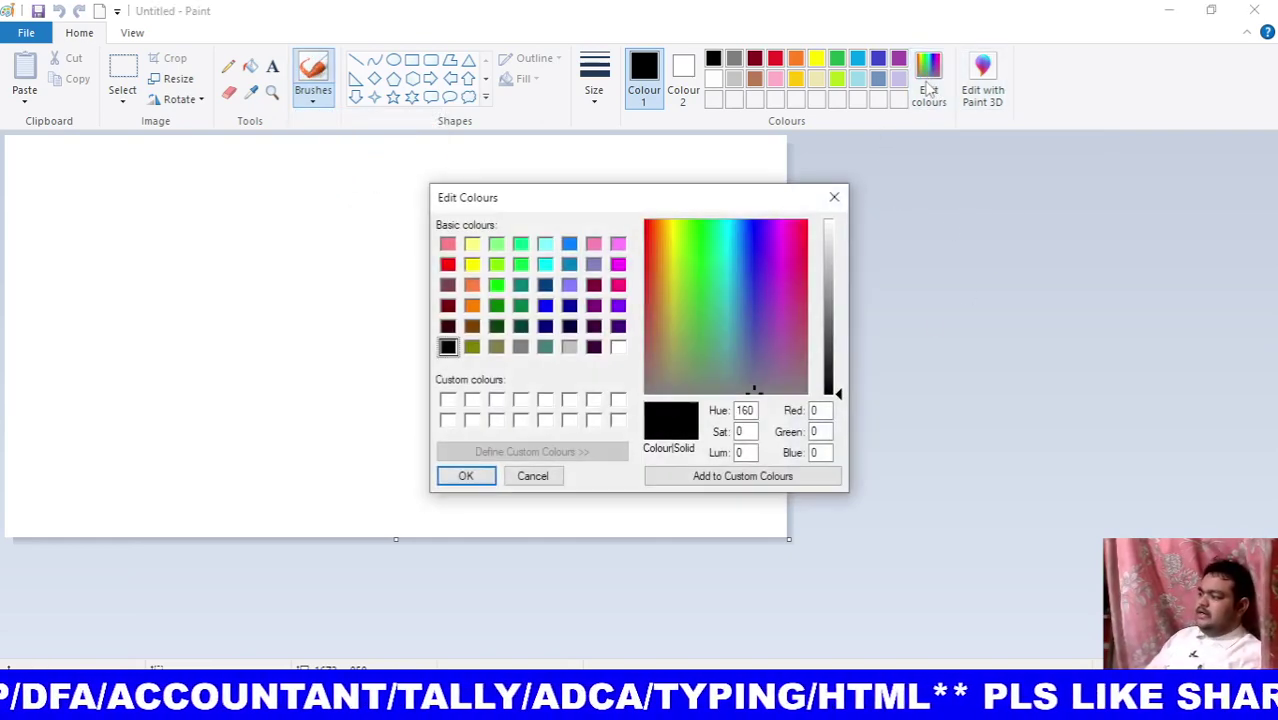
left_click(618, 285)
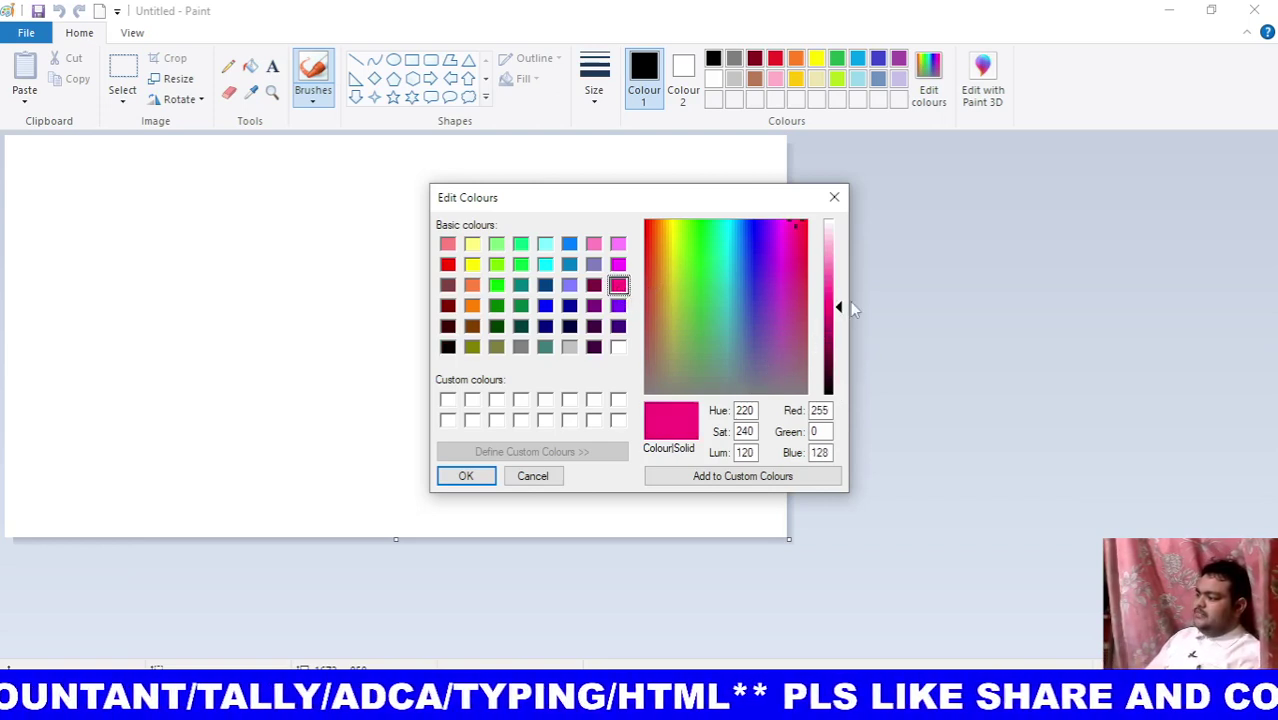
left_click_drag(840, 311, 840, 380)
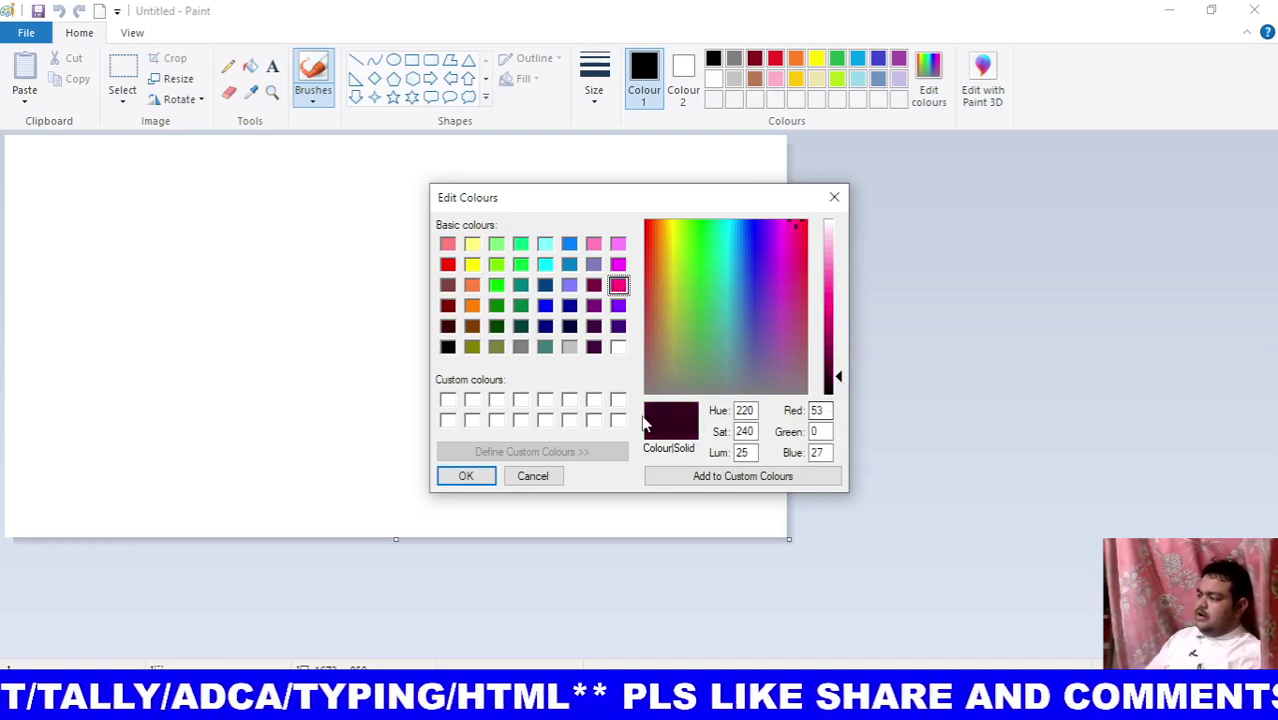
left_click(470, 478)
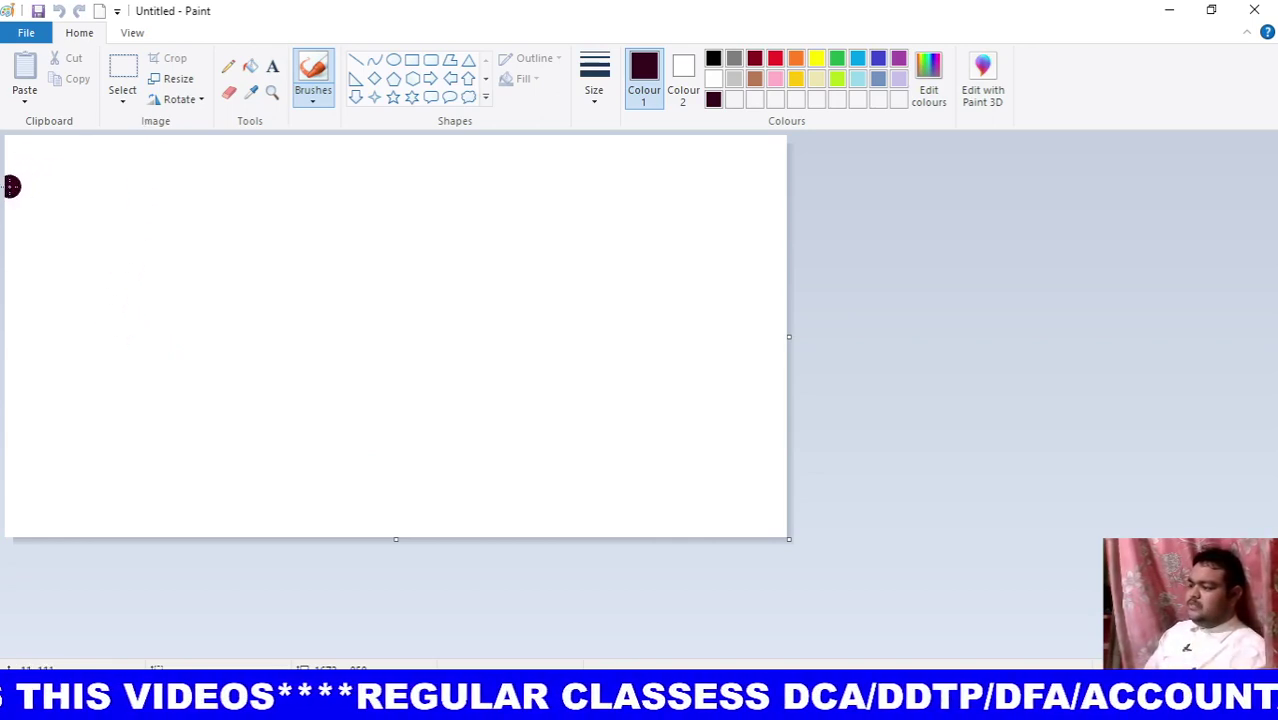
Brush dark maroon strokes across the top of the canvas to start the sky band.
left_click_drag(11, 186, 777, 208)
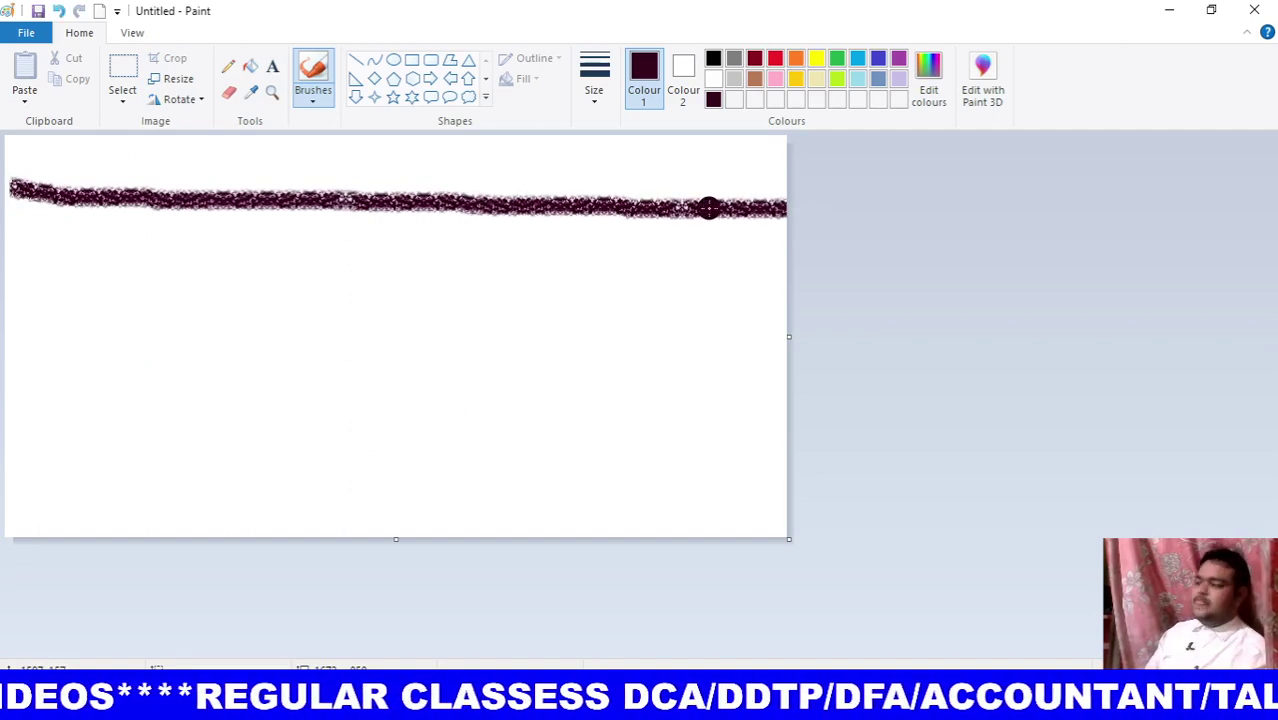
mouse_move(682, 191)
left_mouse_down()
mouse_move(696, 162)
mouse_move(559, 148)
mouse_move(442, 188)
mouse_move(660, 153)
mouse_move(500, 155)
mouse_move(845, 173)
mouse_move(600, 170)
mouse_move(732, 147)
left_mouse_up()
left_click_drag(606, 117, 512, 99)
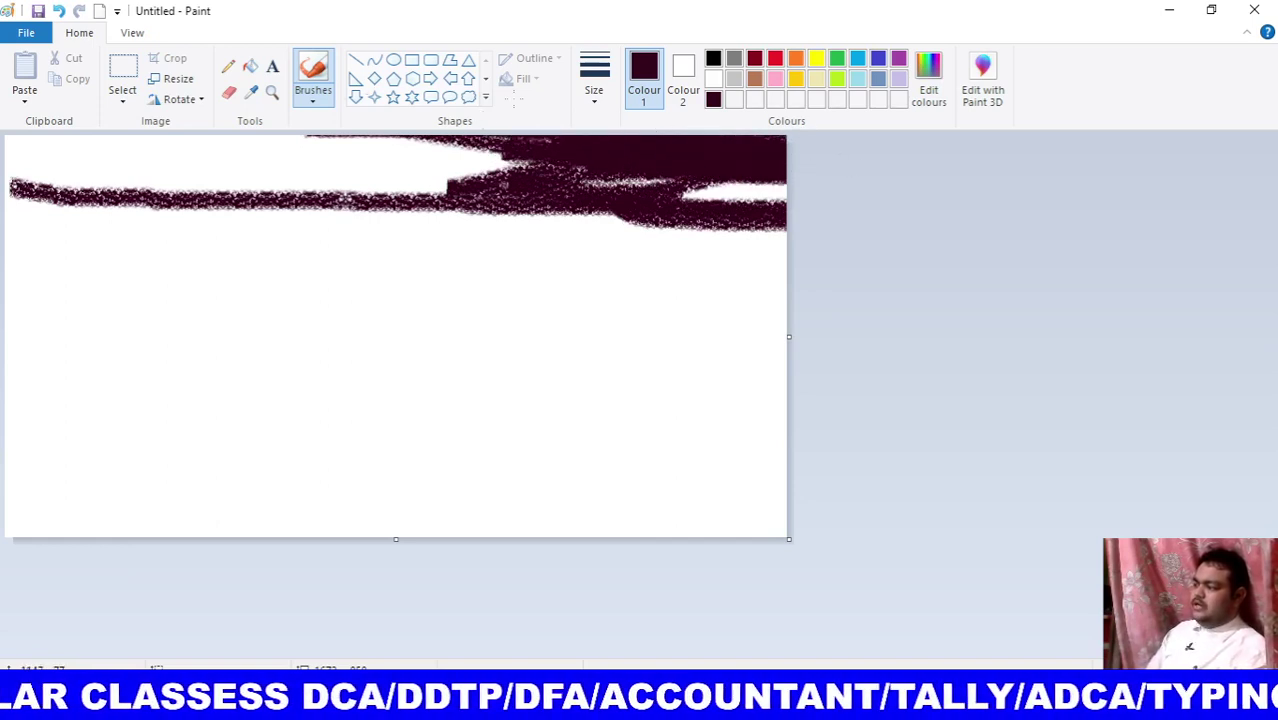
left_click_drag(430, 125, 585, 118)
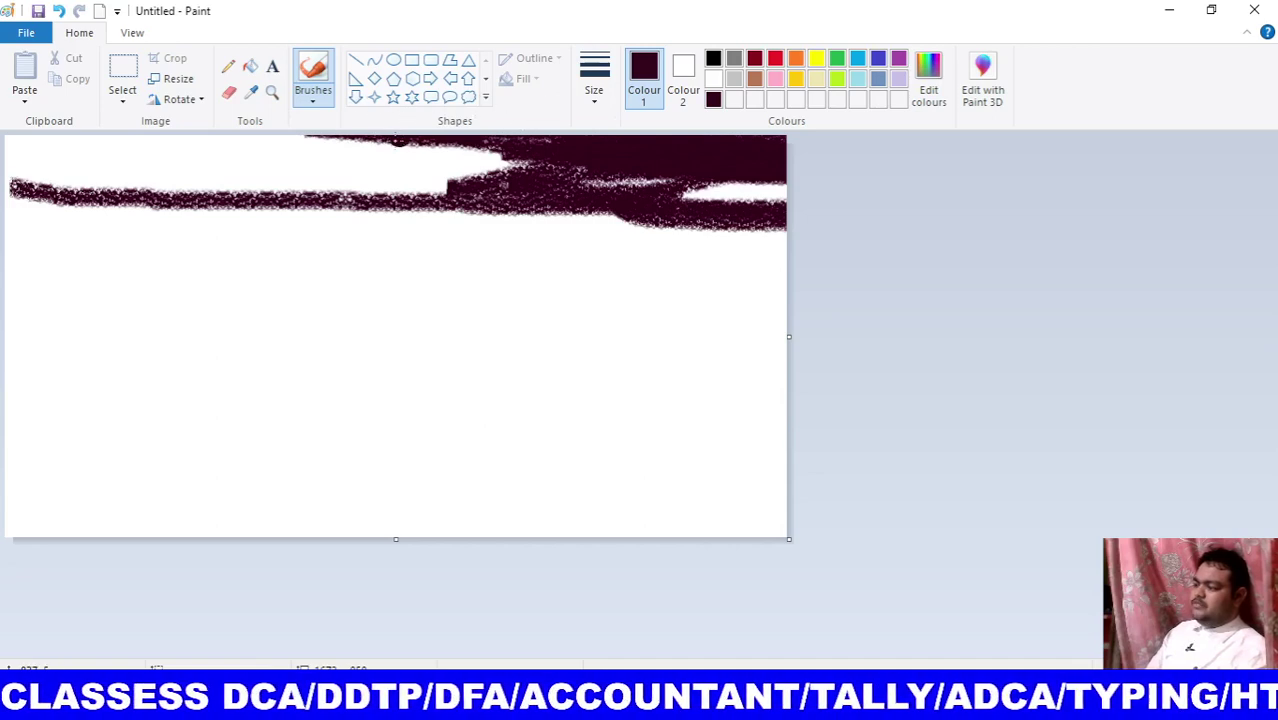
mouse_move(398, 140)
left_mouse_down()
mouse_move(437, 157)
mouse_move(540, 140)
mouse_move(190, 138)
mouse_move(440, 155)
left_mouse_up()
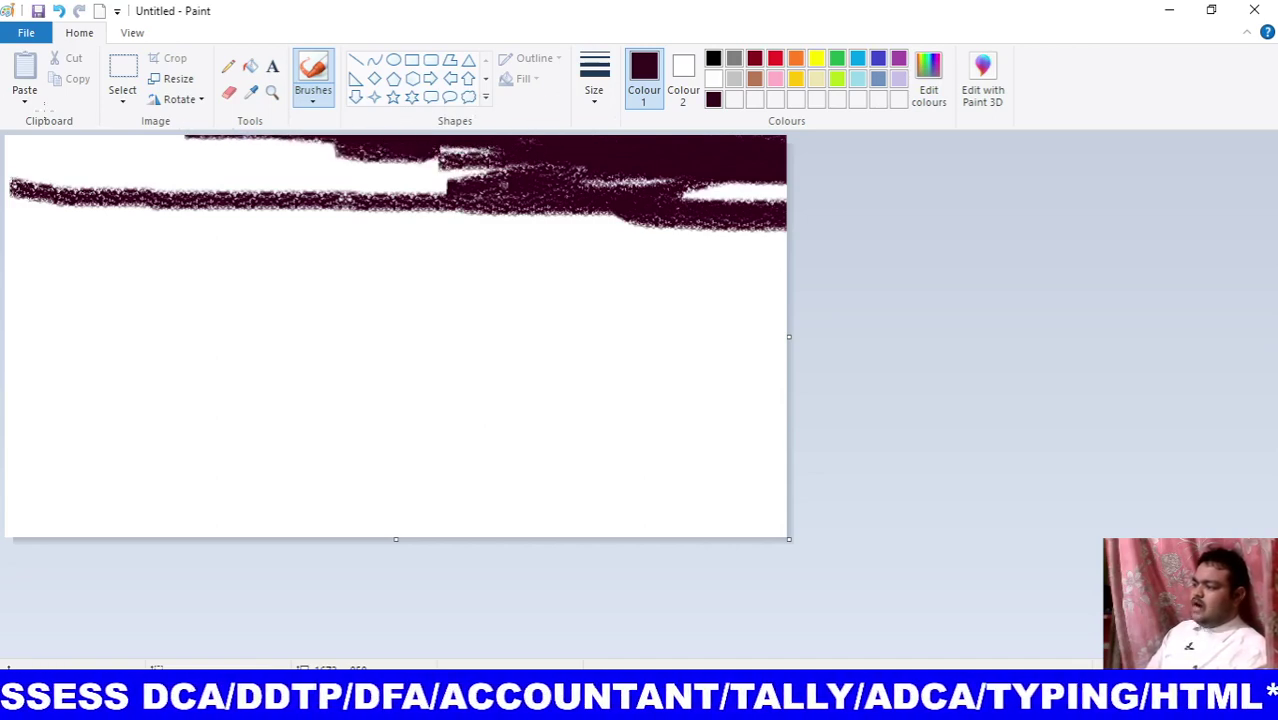
mouse_move(178, 140)
left_mouse_down()
mouse_move(130, 150)
mouse_move(298, 145)
mouse_move(8, 140)
mouse_move(170, 150)
left_mouse_up()
mouse_move(8, 150)
left_mouse_down()
mouse_move(100, 140)
mouse_move(366, 155)
left_mouse_up()
Fill the remaining white gaps, notches and streaks in the dark maroon top band.
mouse_move(275, 142)
left_mouse_down()
mouse_move(520, 168)
mouse_move(340, 166)
left_mouse_up()
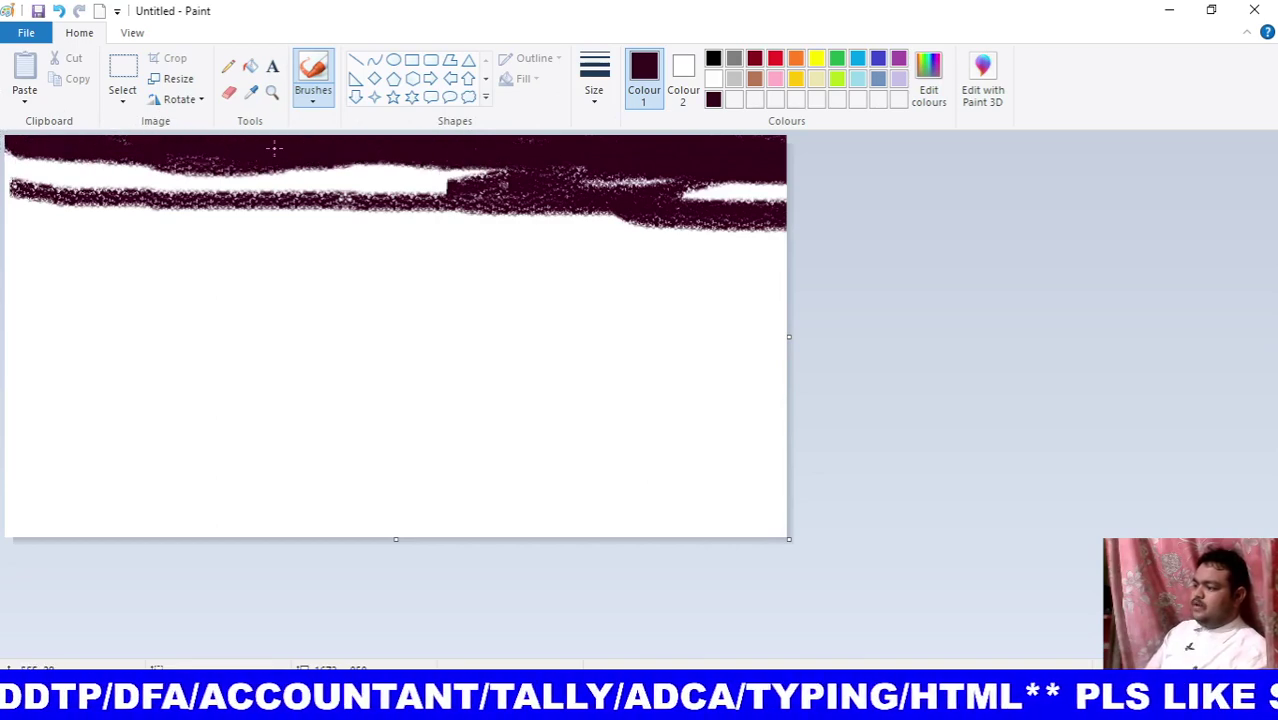
left_click_drag(30, 160, 172, 145)
mouse_move(63, 140)
left_mouse_down()
mouse_move(130, 170)
mouse_move(10, 185)
mouse_move(260, 162)
mouse_move(450, 170)
mouse_move(410, 163)
left_mouse_up()
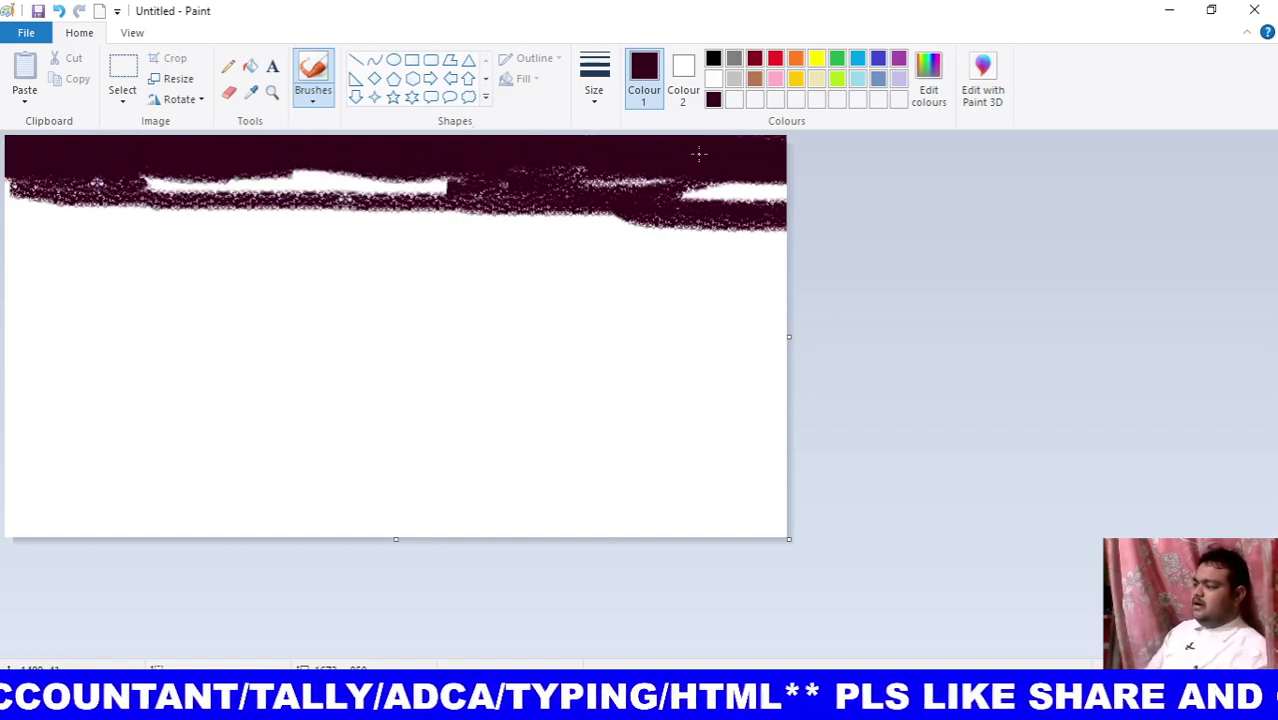
left_click_drag(718, 192, 736, 190)
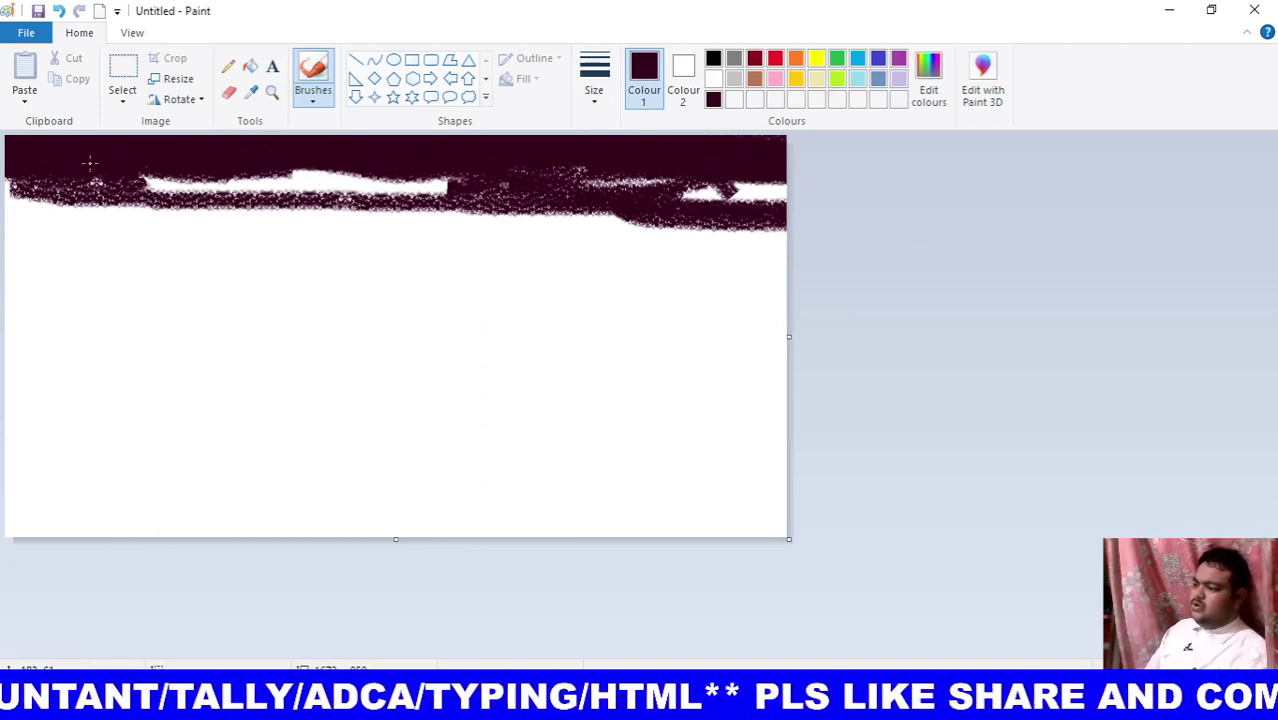
mouse_move(2, 168)
left_mouse_down()
mouse_move(30, 190)
mouse_move(3, 182)
left_mouse_up()
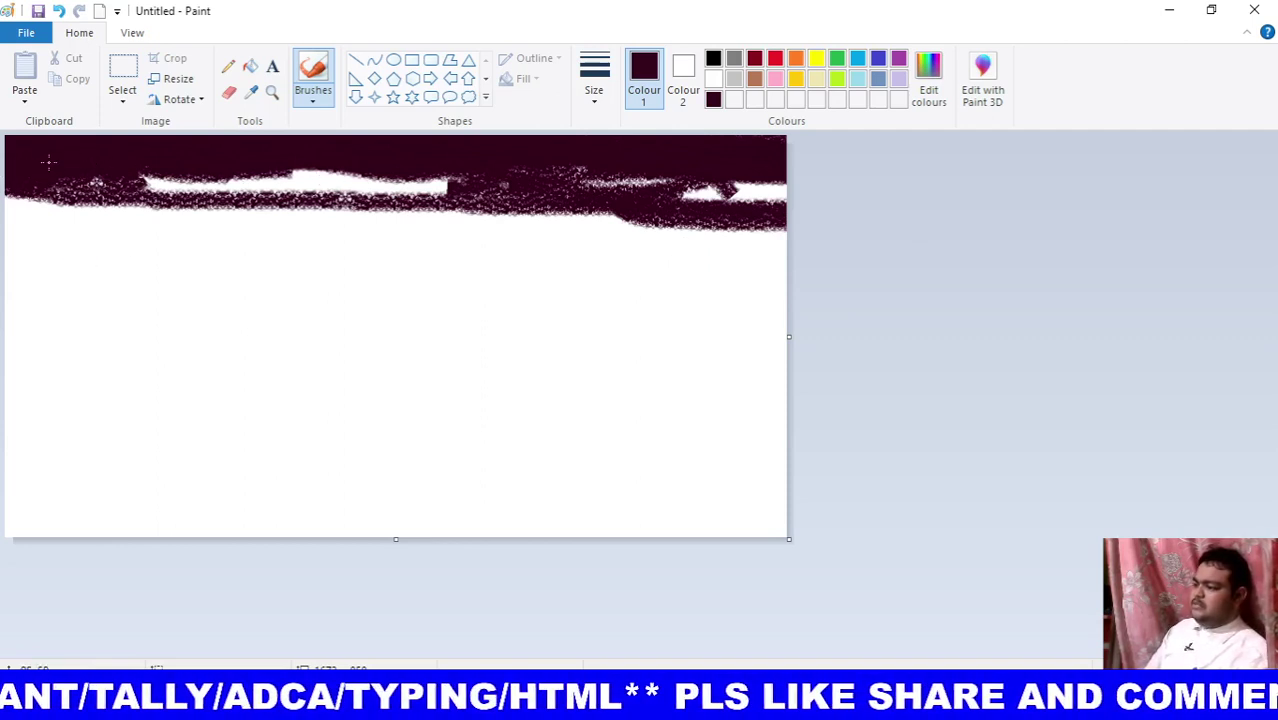
mouse_move(90, 185)
left_mouse_down()
mouse_move(165, 167)
mouse_move(240, 185)
mouse_move(340, 180)
mouse_move(424, 153)
mouse_move(320, 186)
mouse_move(775, 173)
mouse_move(700, 190)
mouse_move(737, 177)
left_mouse_up()
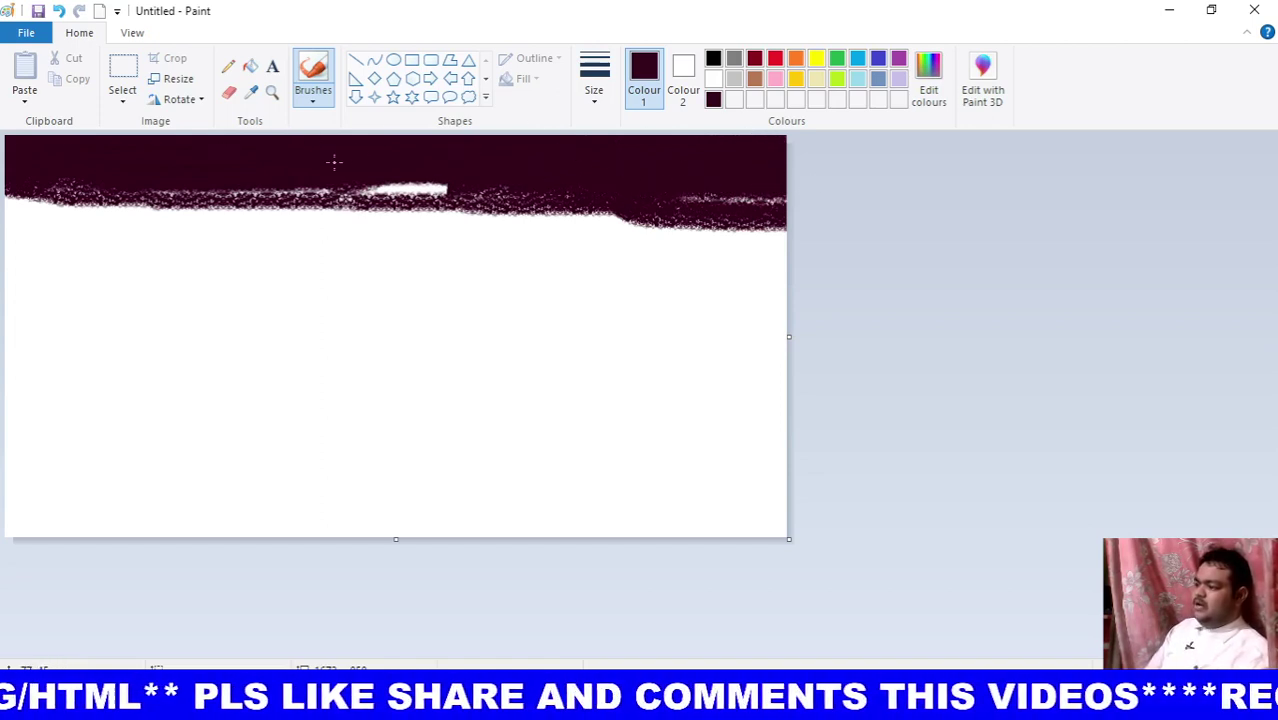
left_click_drag(425, 176, 645, 181)
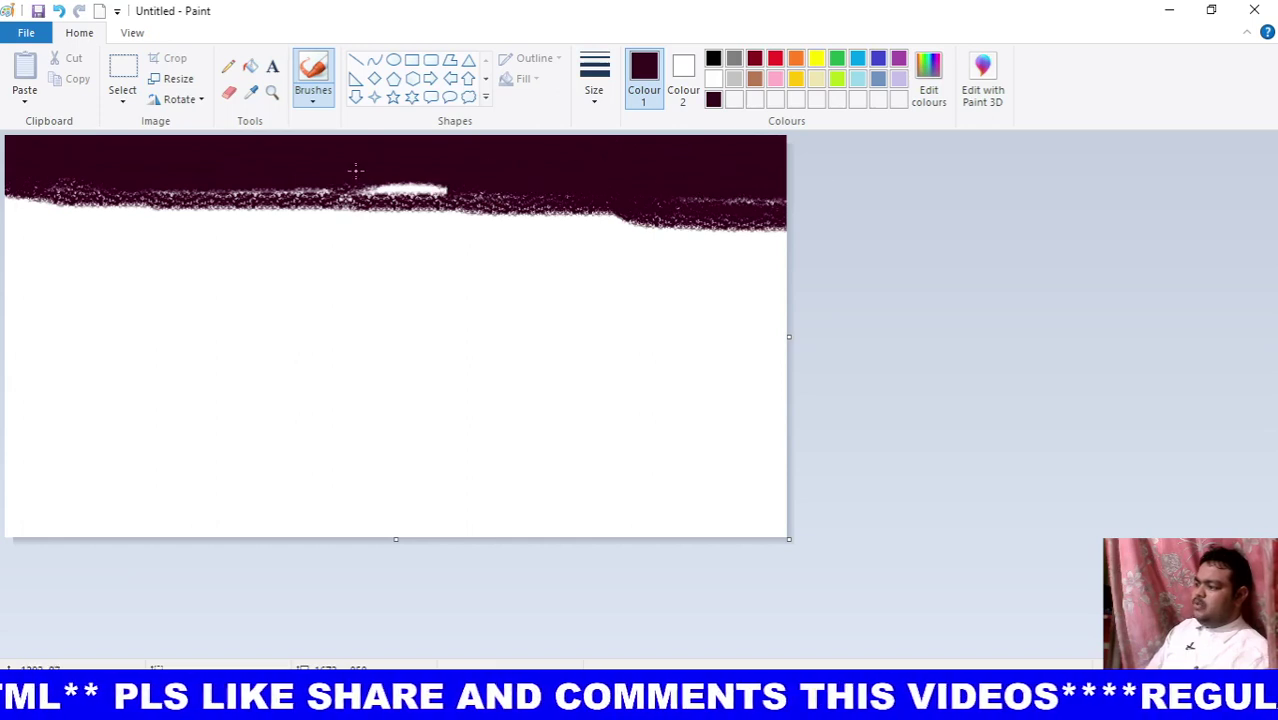
mouse_move(355, 170)
left_mouse_down()
mouse_move(522, 177)
mouse_move(166, 196)
mouse_move(35, 184)
mouse_move(127, 182)
left_mouse_up()
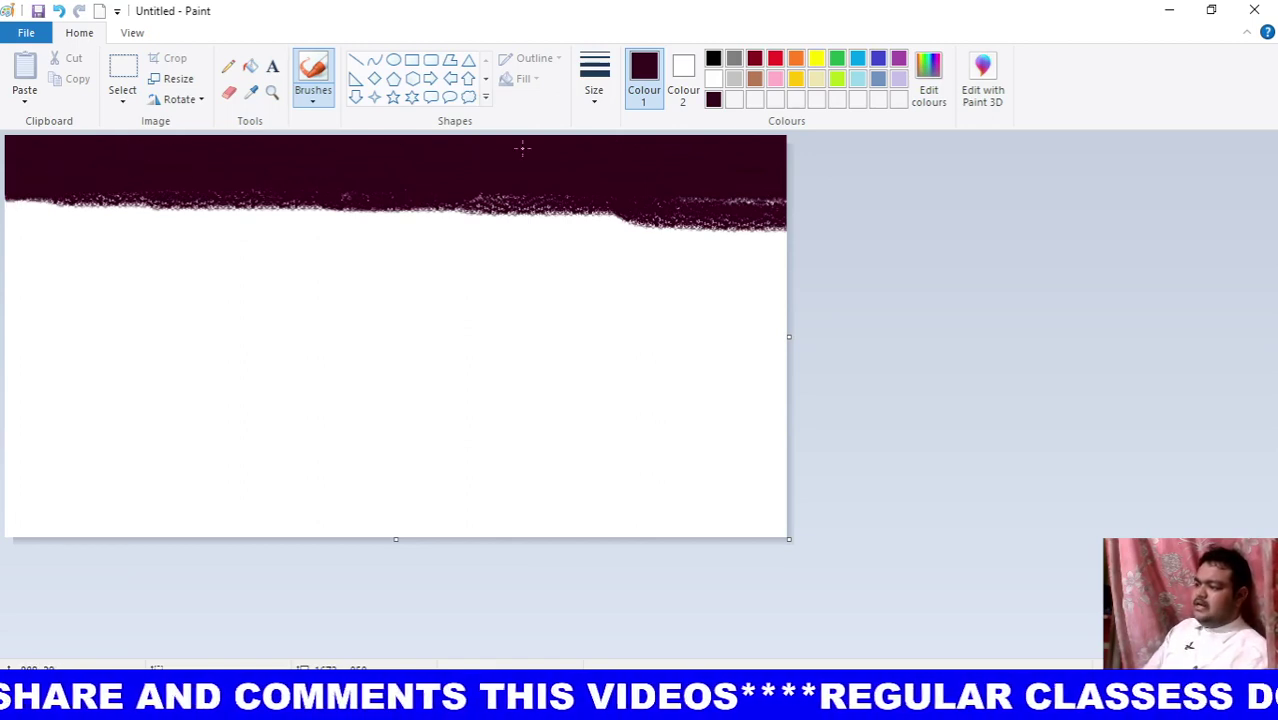
Change the brush colour to a medium maroon shade via Edit colours.
left_click(928, 82)
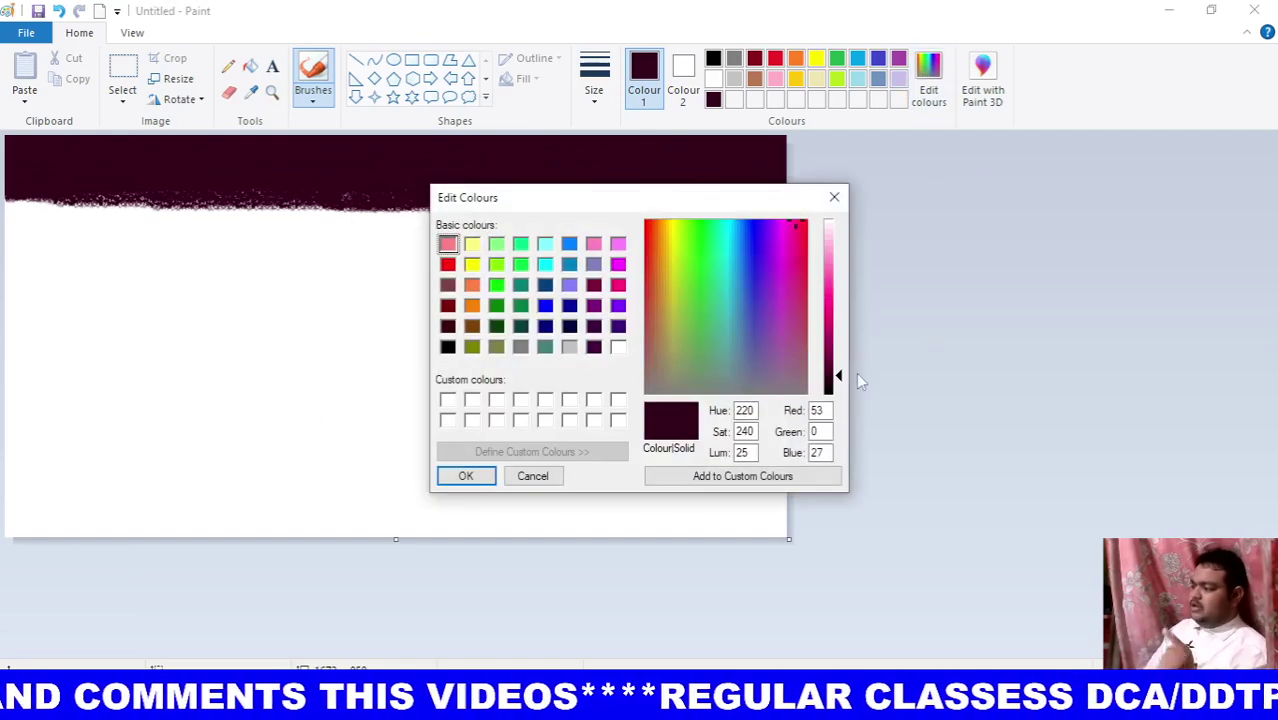
left_click_drag(839, 378, 840, 360)
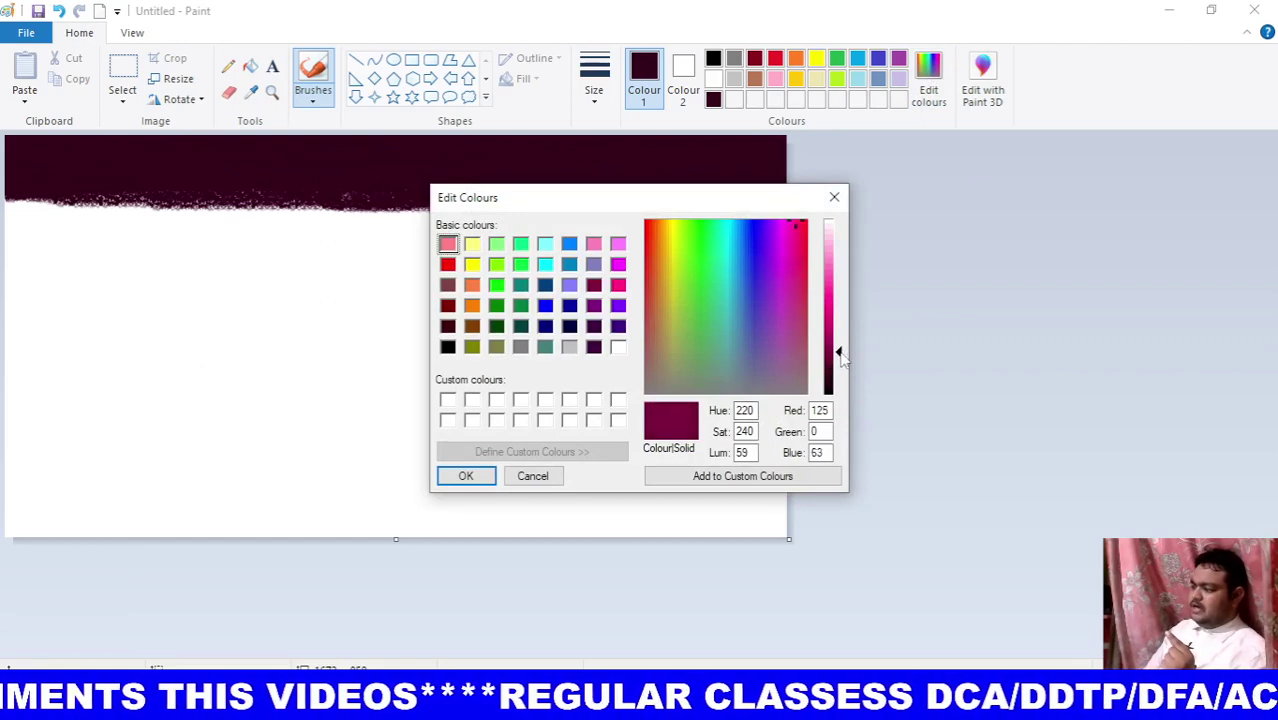
left_click_drag(836, 363, 828, 391)
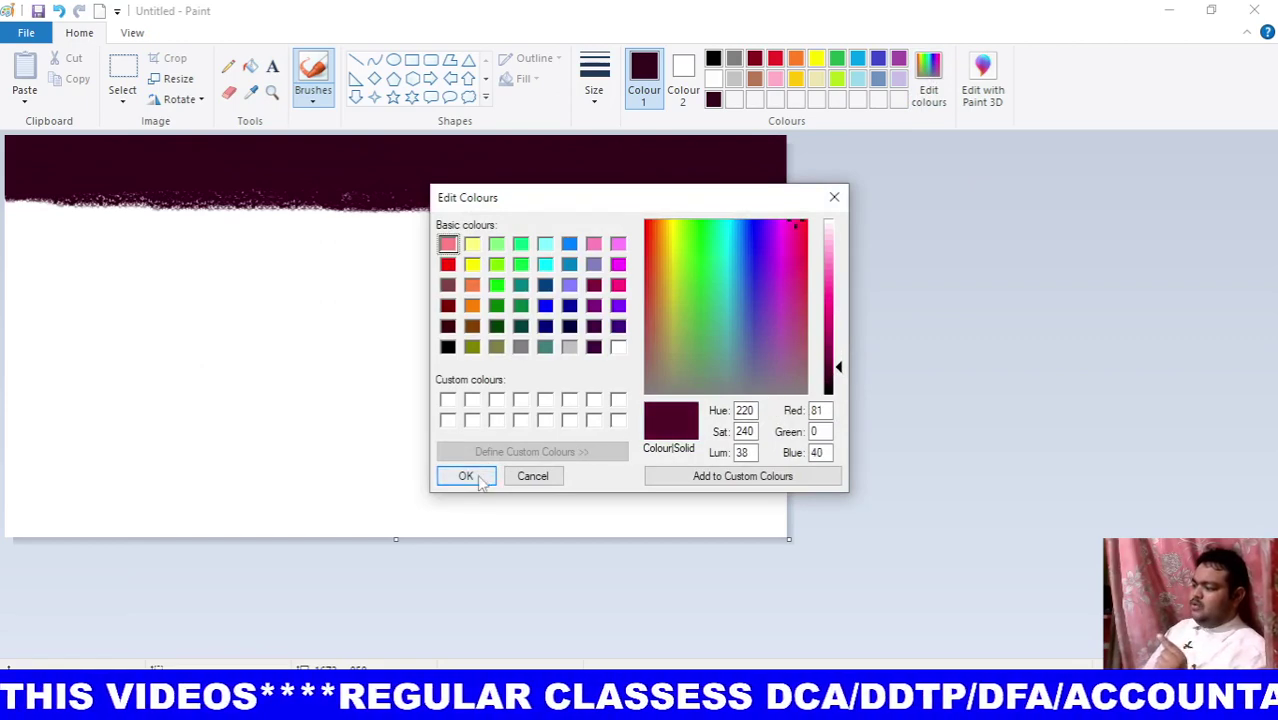
left_click(466, 476)
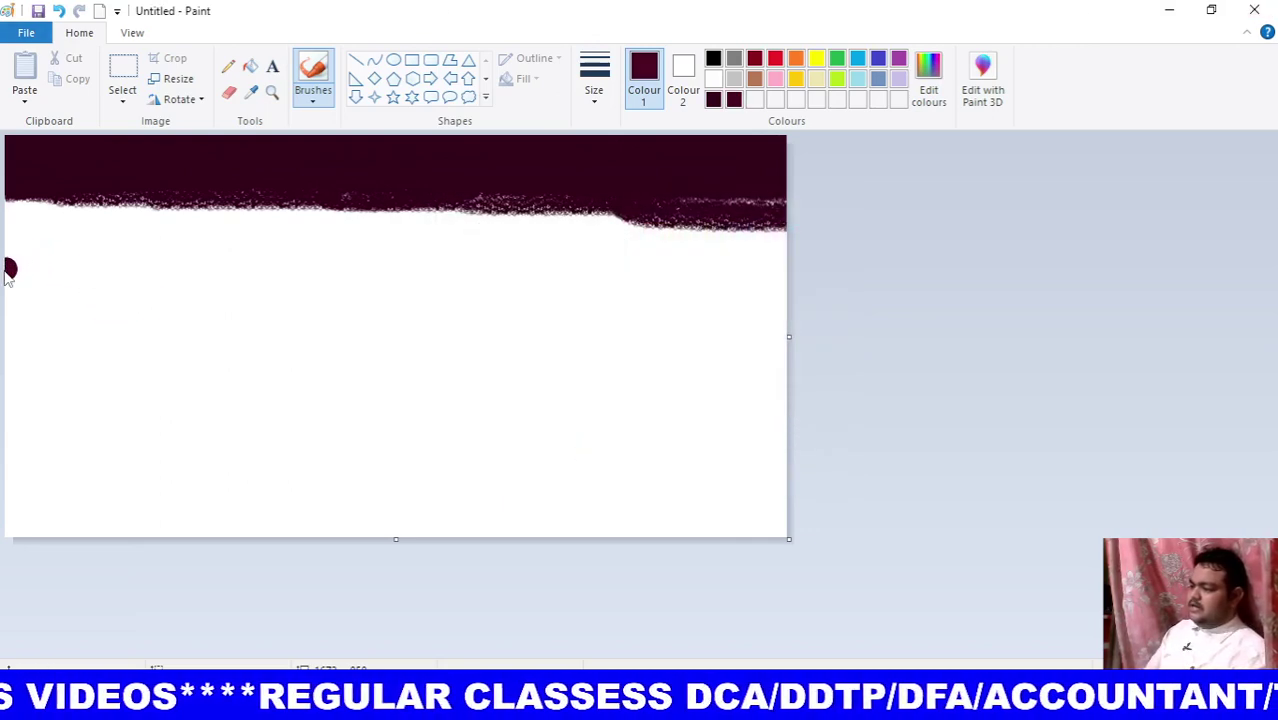
Brush medium maroon below the dark band, covering most of the white strip.
mouse_move(11, 272)
left_mouse_down()
mouse_move(317, 293)
mouse_move(806, 286)
mouse_move(705, 282)
mouse_move(762, 248)
mouse_move(502, 217)
mouse_move(741, 245)
mouse_move(700, 226)
mouse_move(772, 234)
mouse_move(749, 214)
mouse_move(490, 190)
left_mouse_up()
left_click(422, 410)
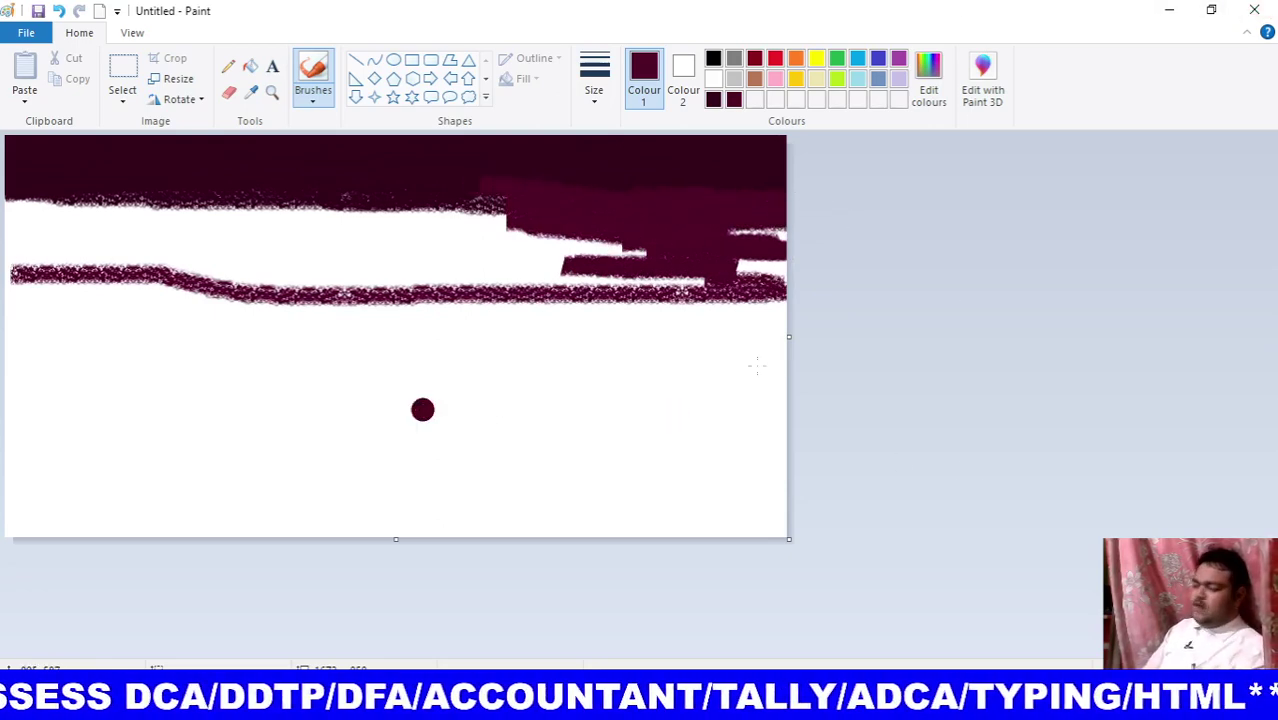
mouse_move(14, 200)
left_mouse_down()
mouse_move(180, 222)
mouse_move(5, 226)
mouse_move(228, 226)
mouse_move(70, 226)
mouse_move(215, 208)
left_mouse_up()
mouse_move(215, 208)
left_mouse_down()
mouse_move(3, 205)
mouse_move(240, 215)
mouse_move(191, 208)
mouse_move(370, 212)
mouse_move(459, 196)
mouse_move(430, 218)
mouse_move(500, 206)
mouse_move(420, 230)
mouse_move(548, 214)
left_mouse_up()
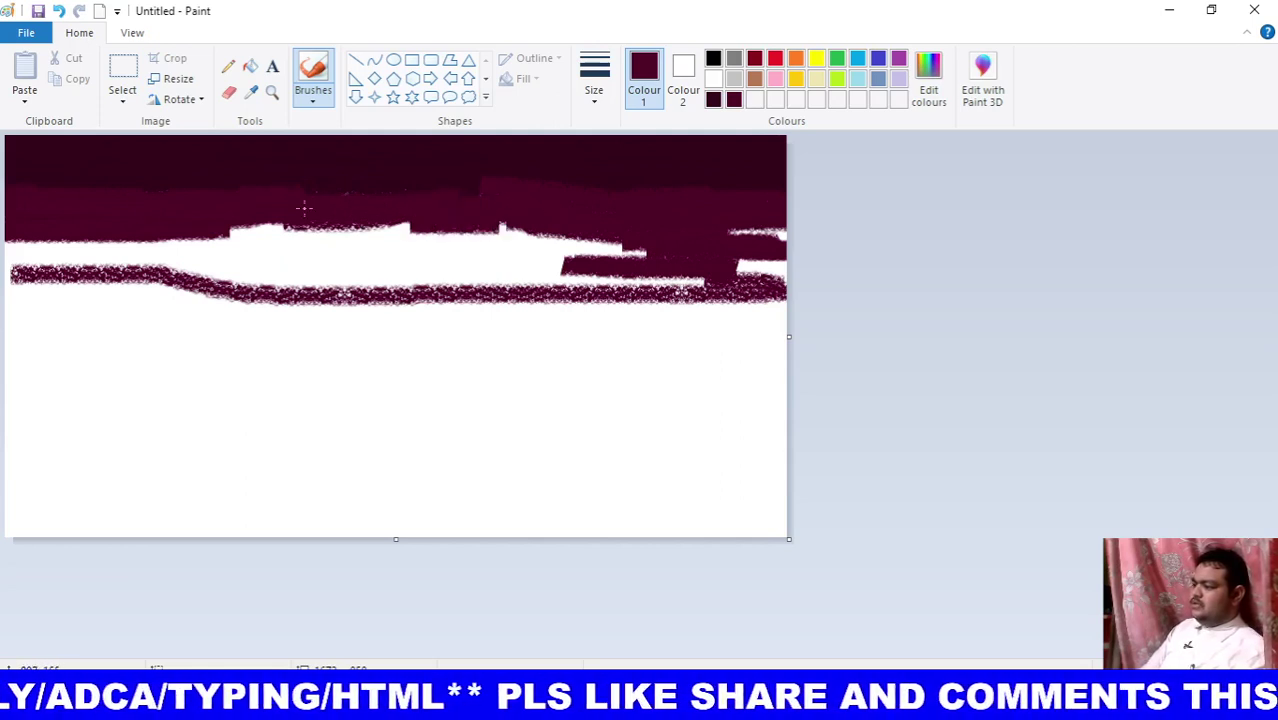
left_click_drag(401, 215, 305, 198)
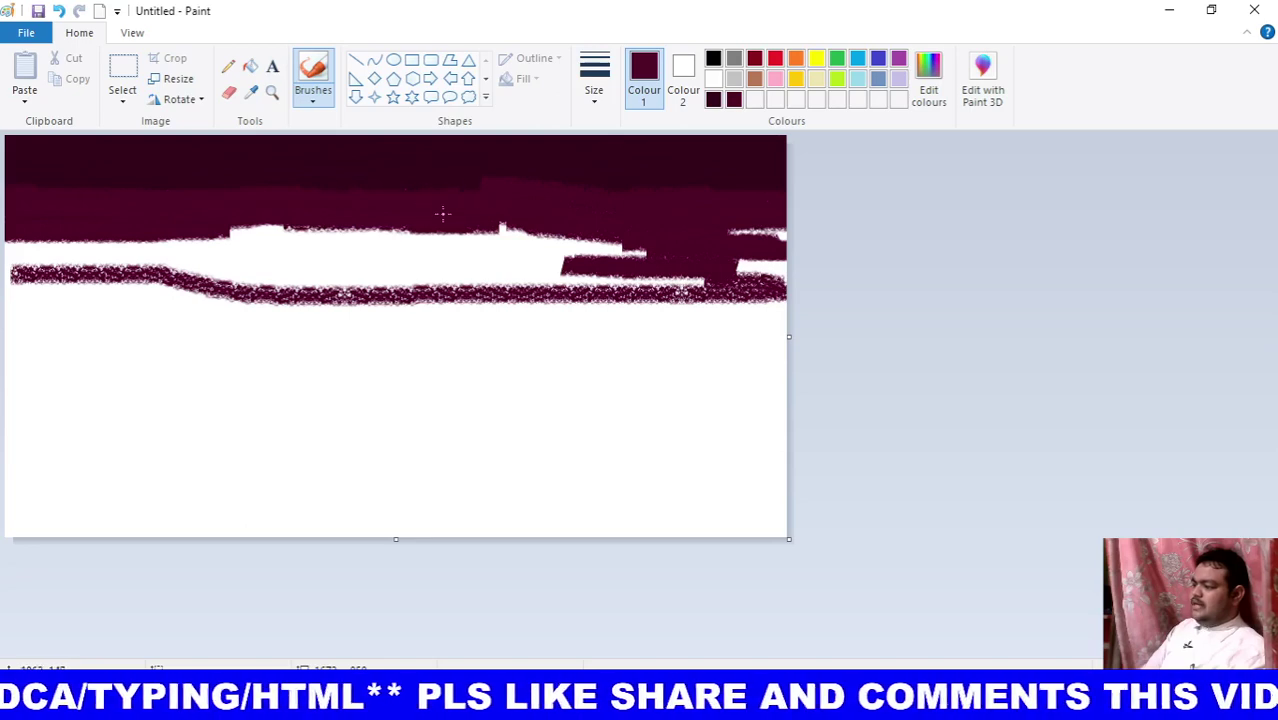
mouse_move(457, 210)
left_mouse_down()
mouse_move(232, 230)
mouse_move(605, 217)
mouse_move(707, 231)
mouse_move(609, 220)
mouse_move(676, 223)
mouse_move(748, 274)
left_mouse_up()
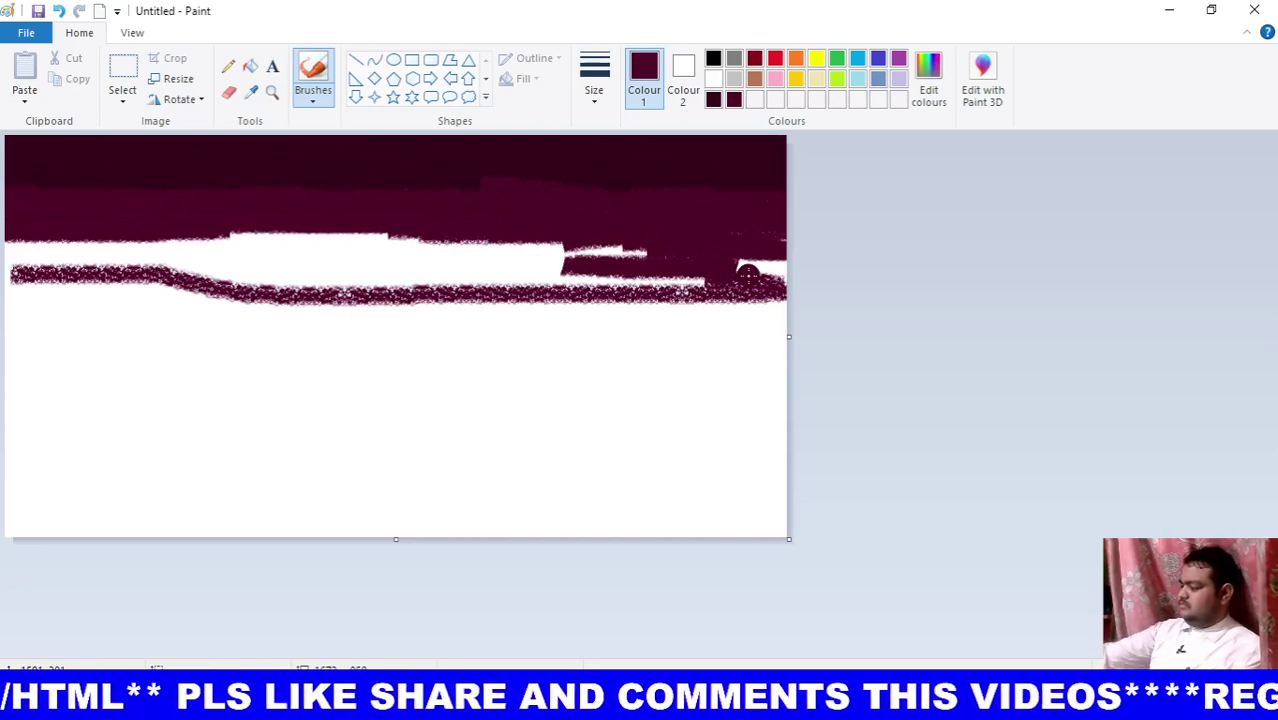
left_click_drag(615, 250, 90, 242)
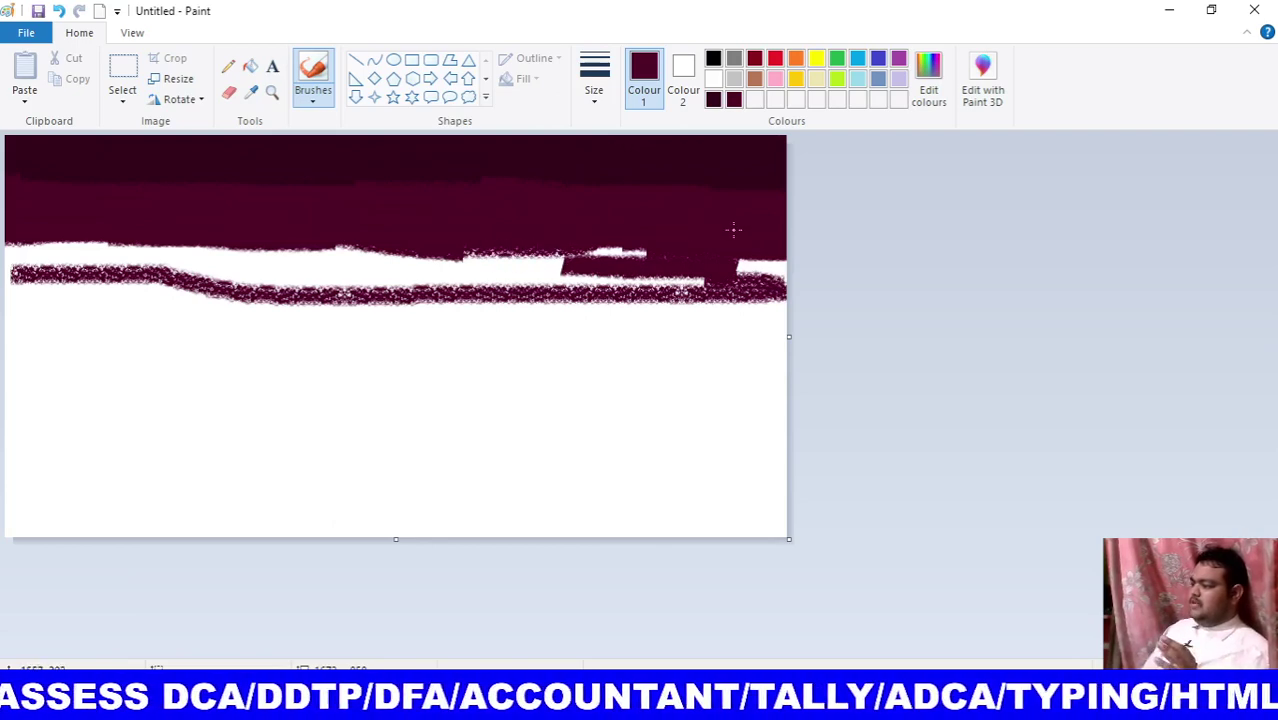
Lighten the brush colour to crimson at luminance 71.
left_click(928, 80)
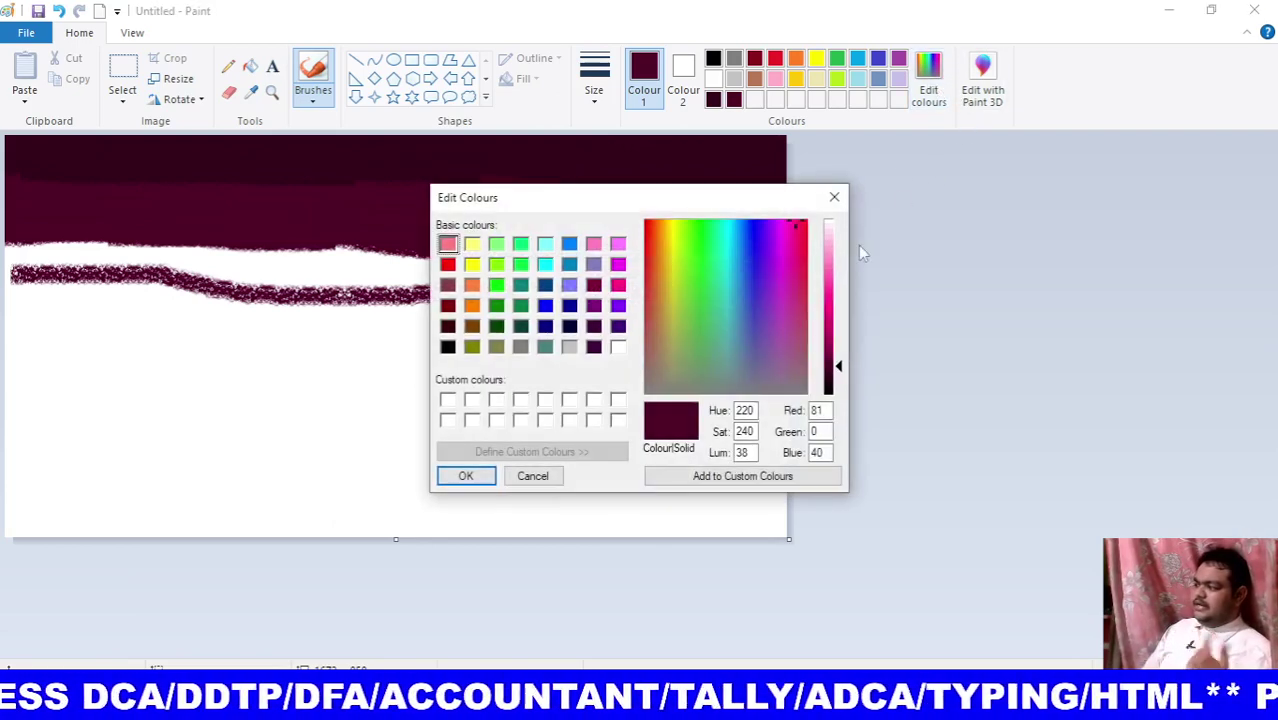
left_click_drag(846, 372, 840, 343)
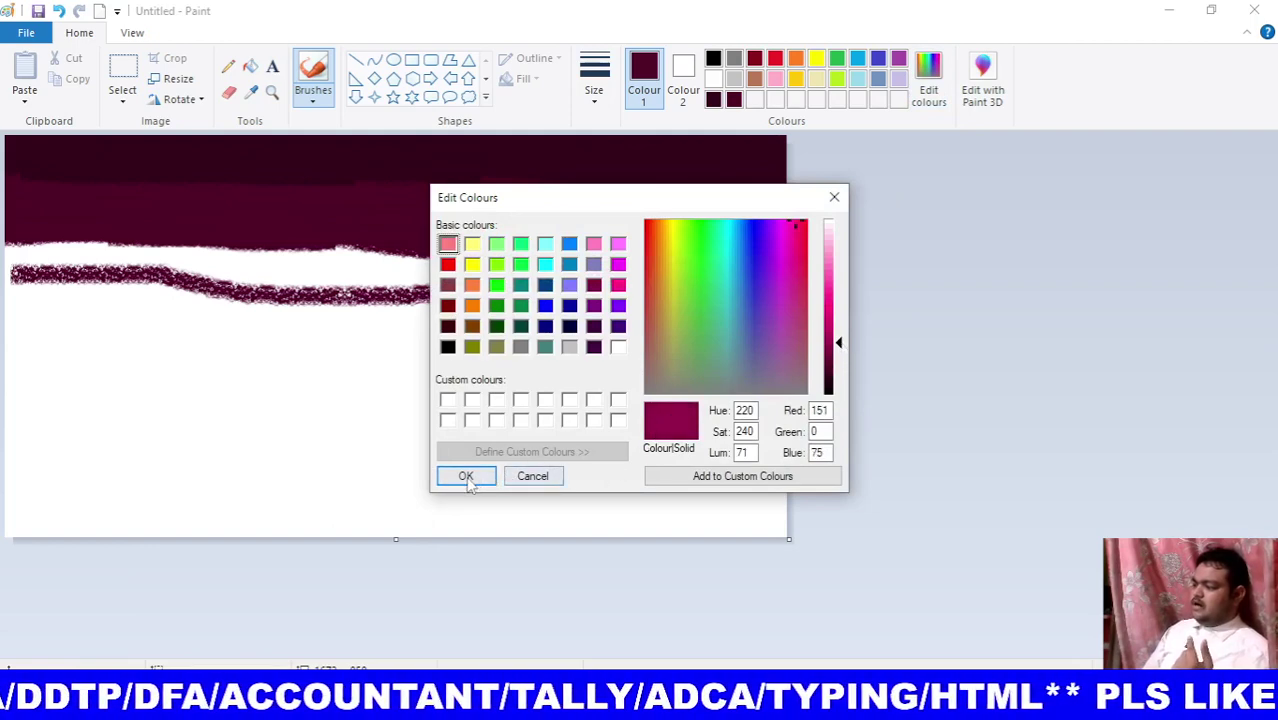
left_click(466, 477)
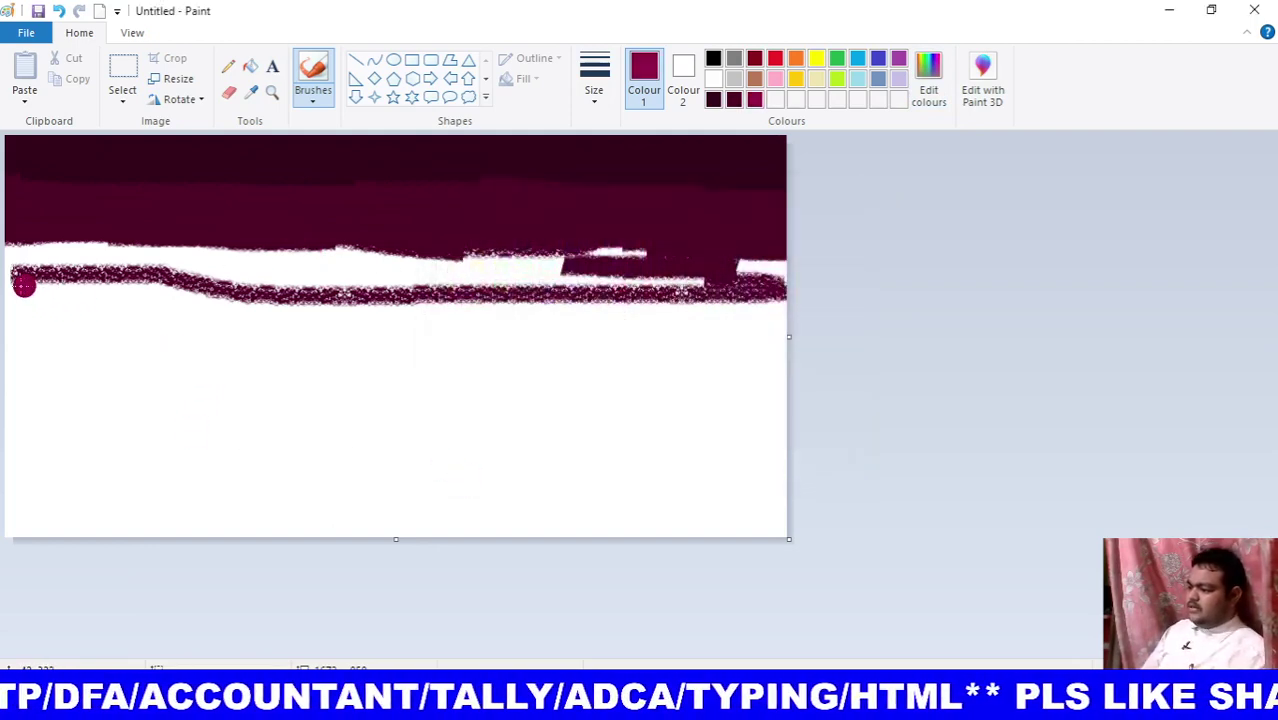
Brush crimson across the white strip and speckled line beneath the maroon band.
mouse_move(24, 286)
left_mouse_down()
mouse_move(45, 244)
mouse_move(55, 285)
mouse_move(145, 255)
mouse_move(179, 310)
mouse_move(345, 270)
mouse_move(98, 243)
left_mouse_up()
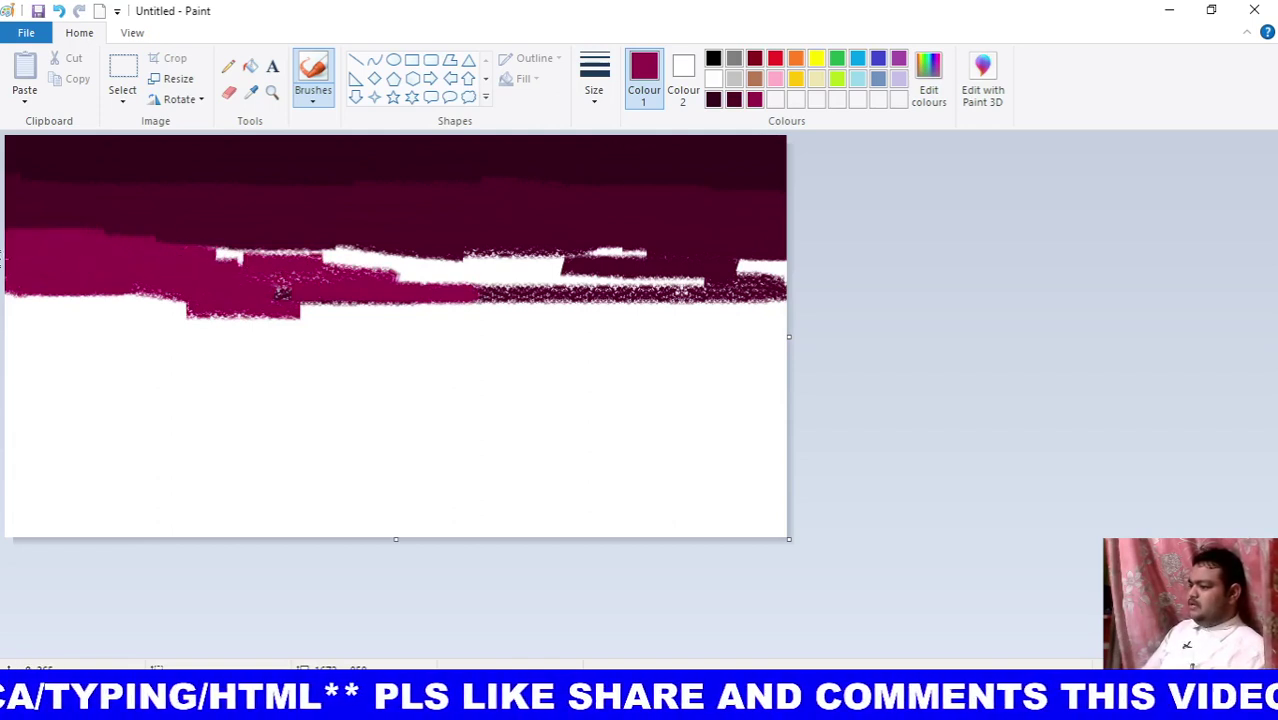
left_click_drag(283, 290, 179, 257)
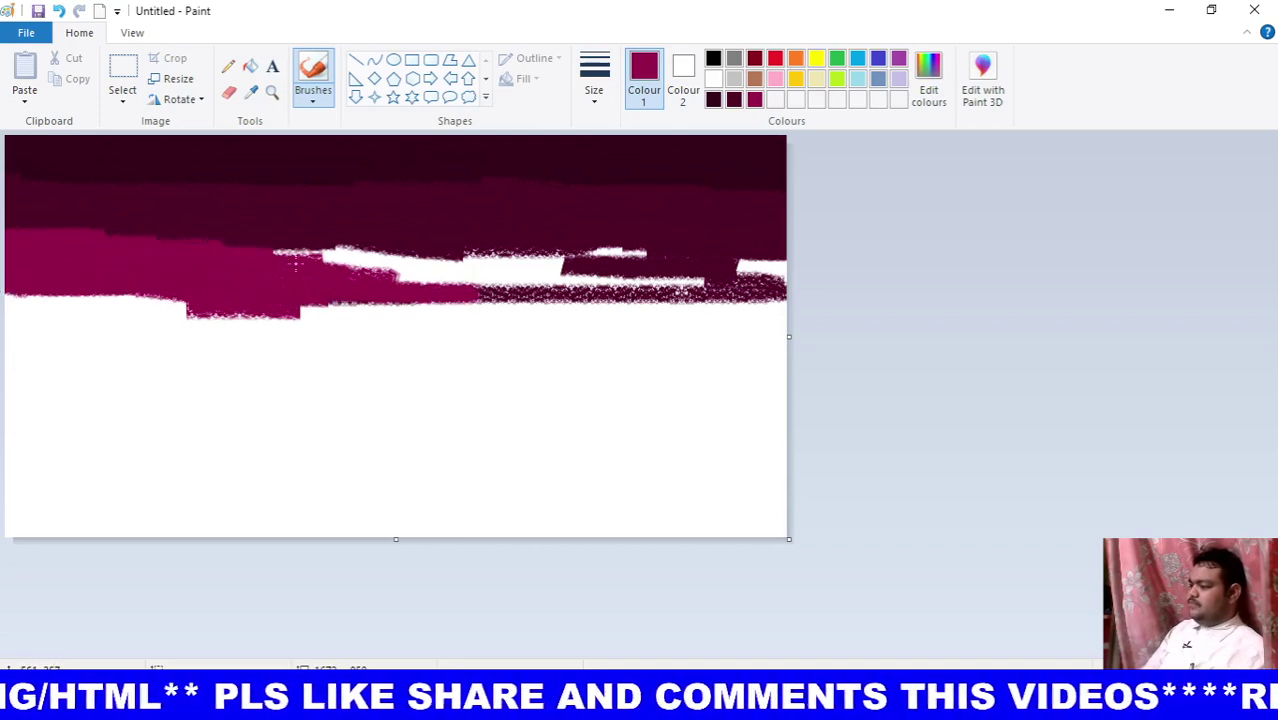
mouse_move(245, 265)
left_mouse_down()
mouse_move(780, 295)
mouse_move(690, 294)
mouse_move(710, 263)
mouse_move(505, 260)
mouse_move(650, 260)
left_mouse_up()
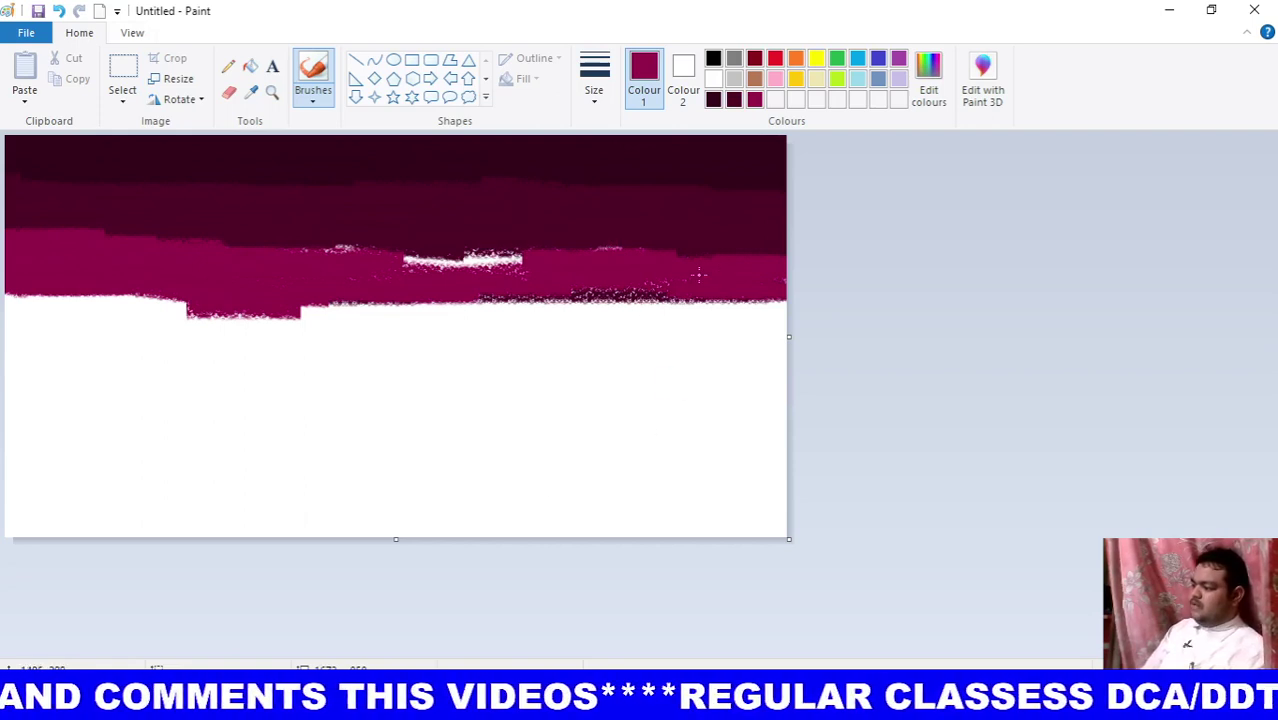
left_click_drag(699, 275, 704, 300)
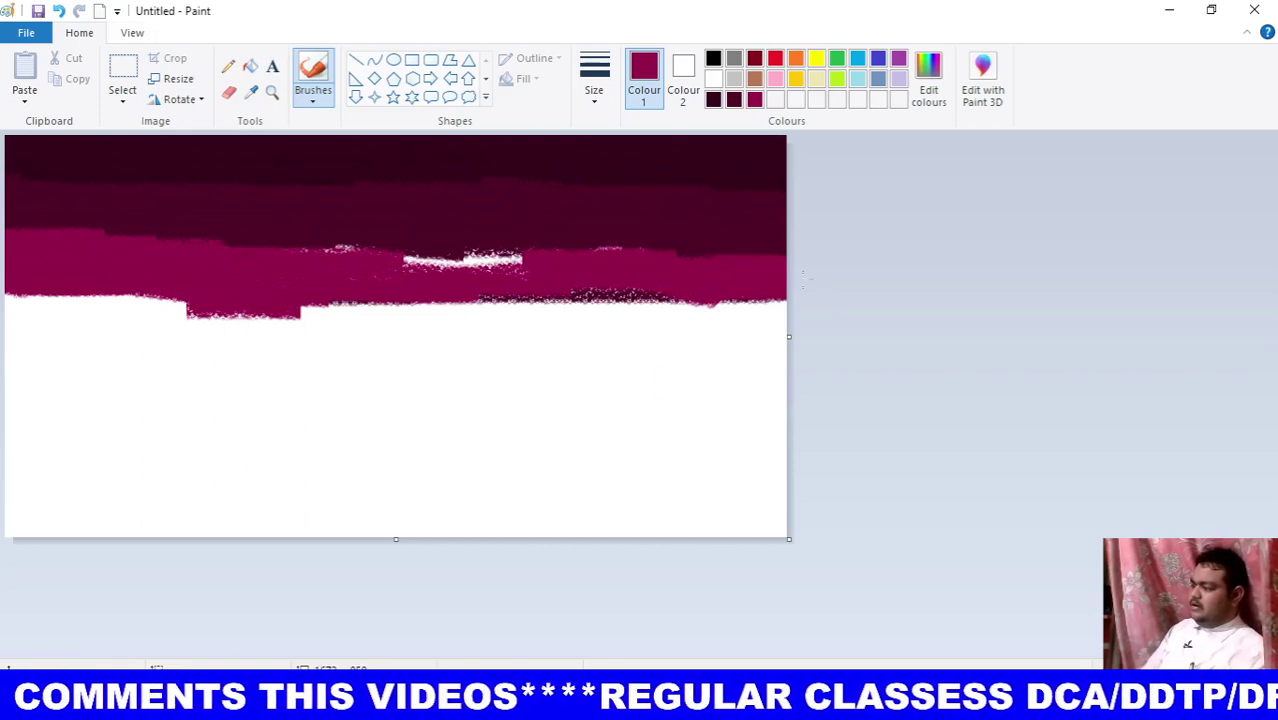
left_click_drag(580, 254, 330, 266)
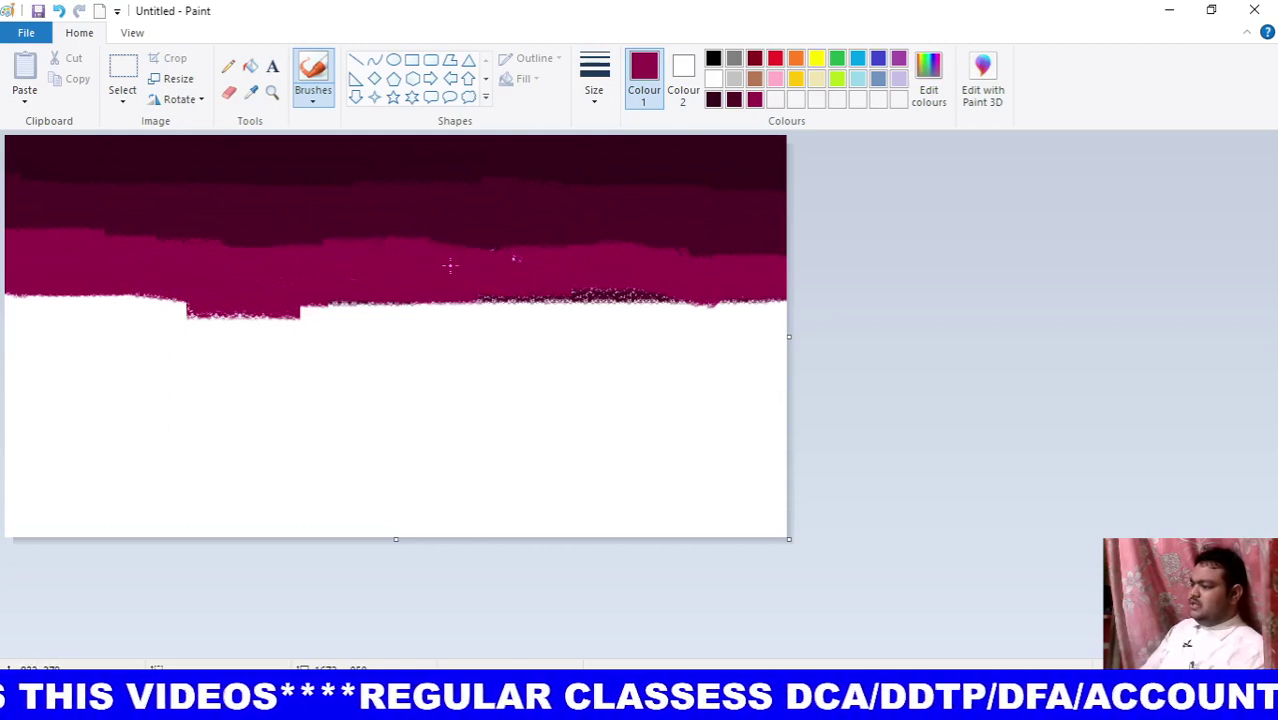
left_click_drag(532, 250, 690, 283)
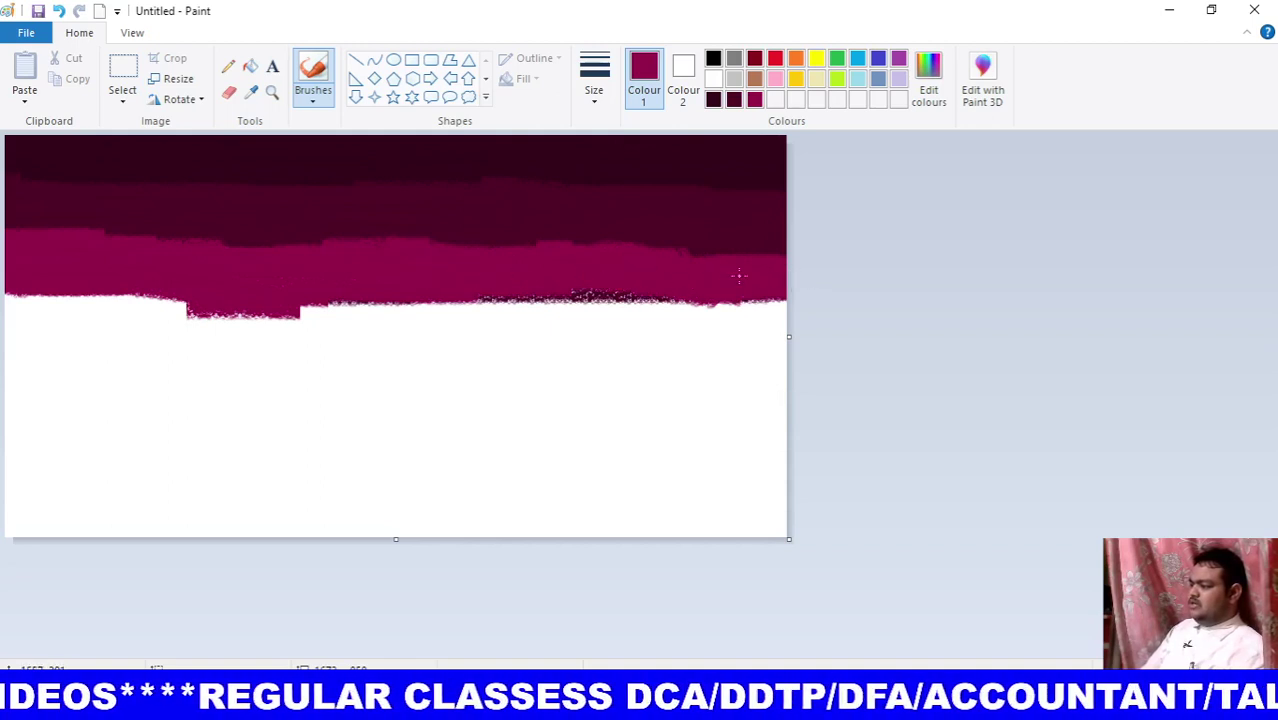
mouse_move(717, 290)
left_mouse_down()
mouse_move(536, 299)
mouse_move(541, 290)
left_mouse_up()
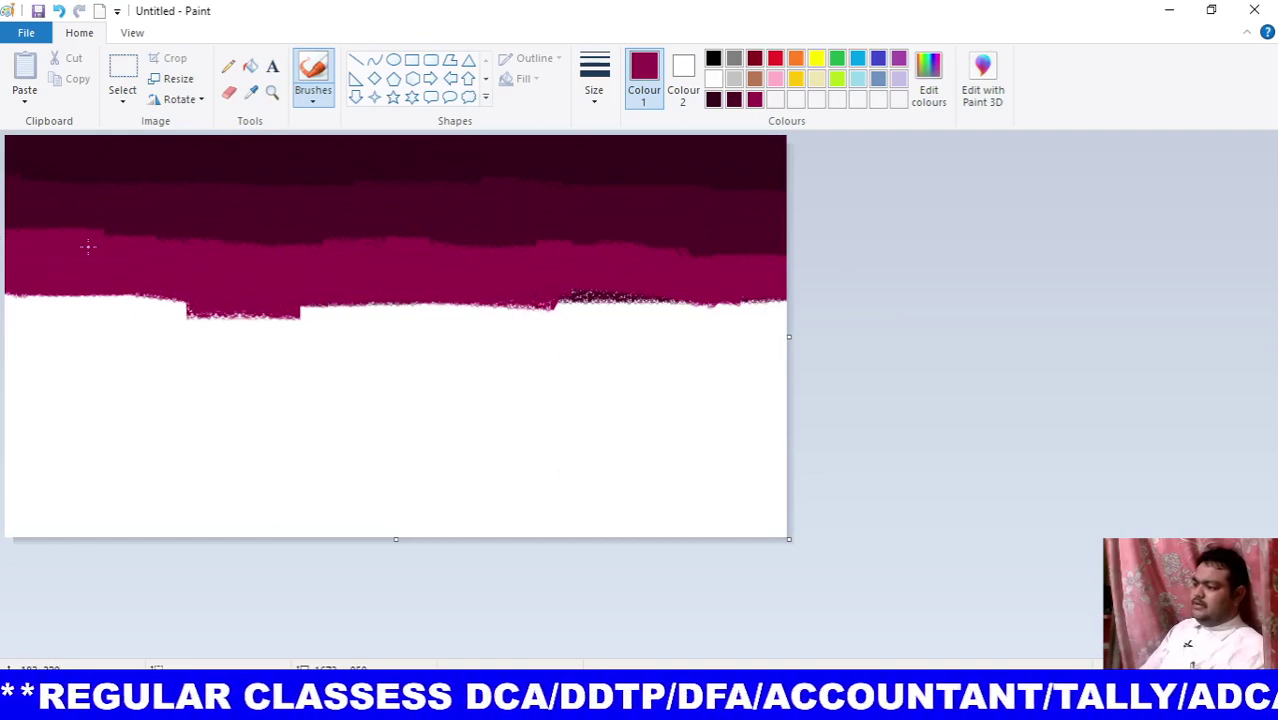
left_click_drag(560, 298, 720, 290)
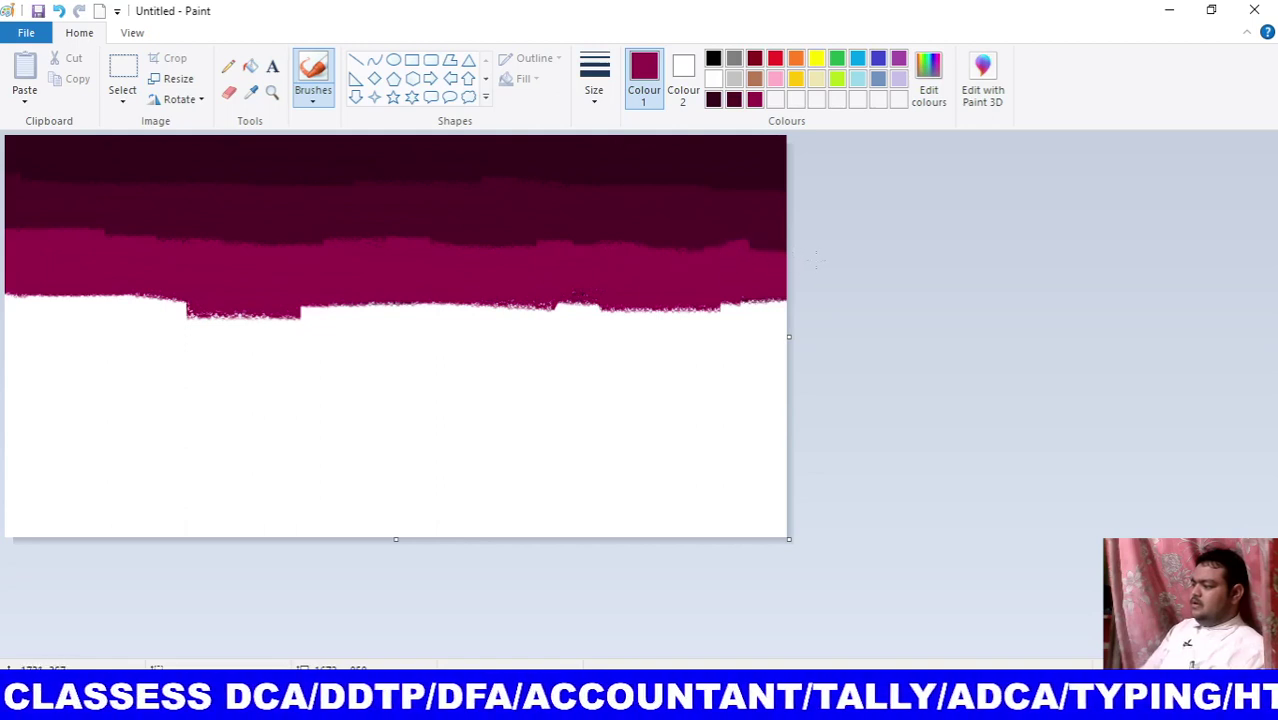
left_click_drag(763, 256, 627, 260)
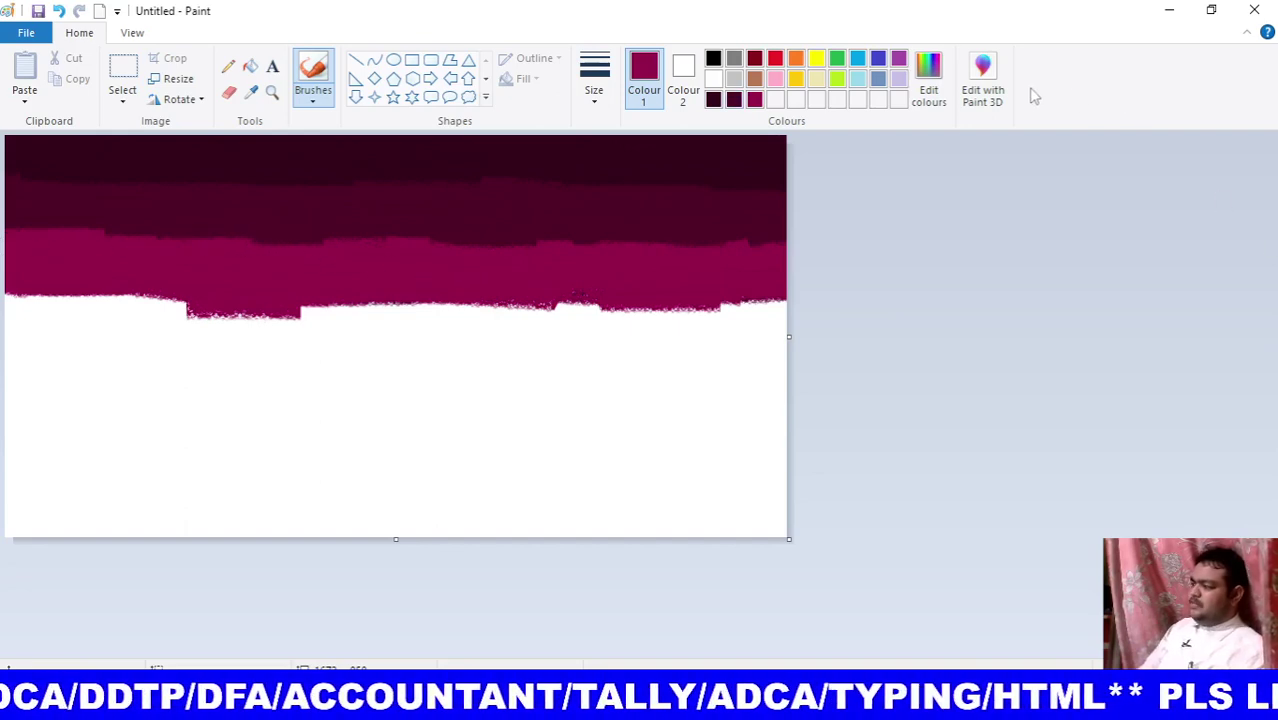
Brighten the brush colour to pink-crimson at luminance 101.
left_click(928, 80)
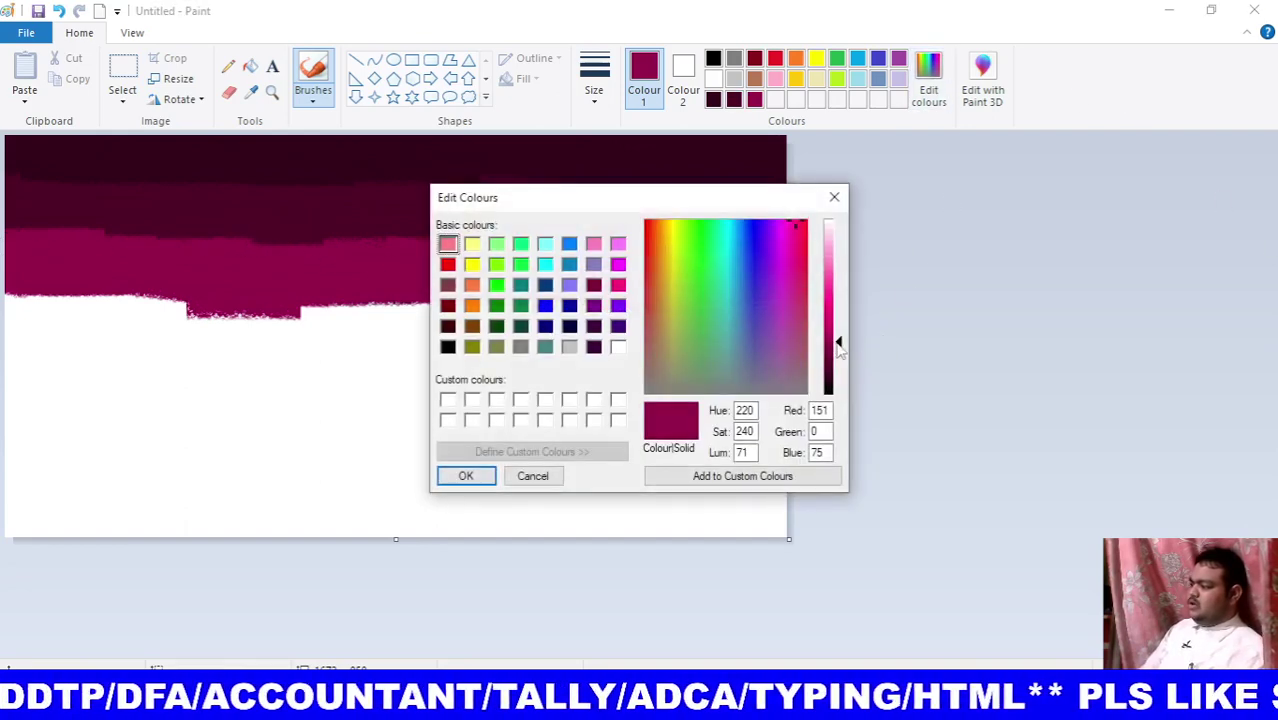
left_click_drag(840, 342, 840, 320)
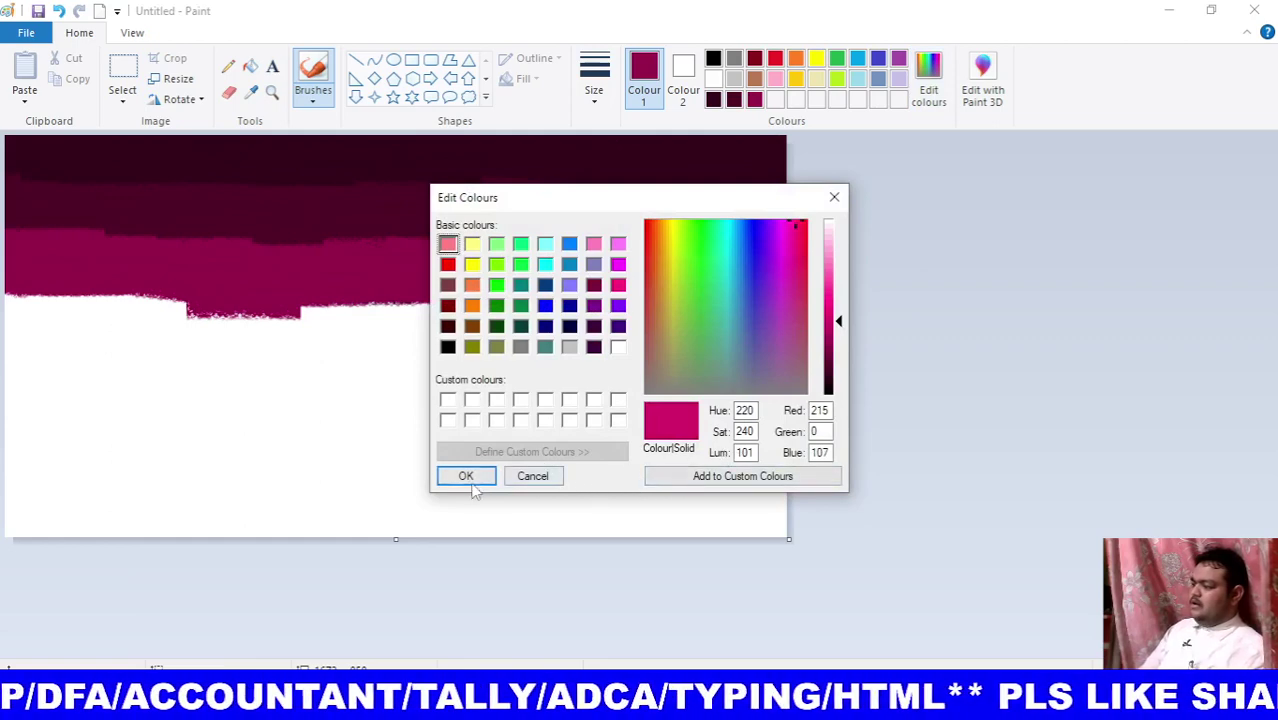
left_click(466, 476)
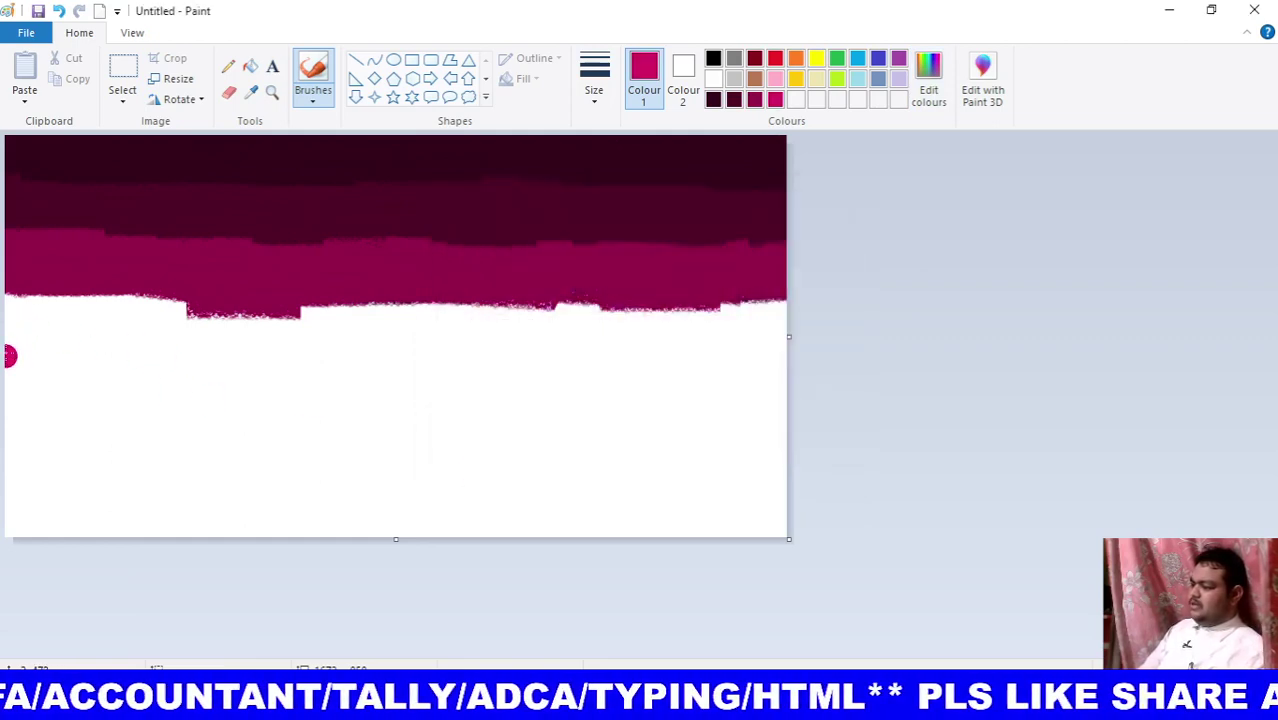
Brush bright crimson lines lower down and fill the white area above them to the right edge.
left_click_drag(9, 351, 800, 384)
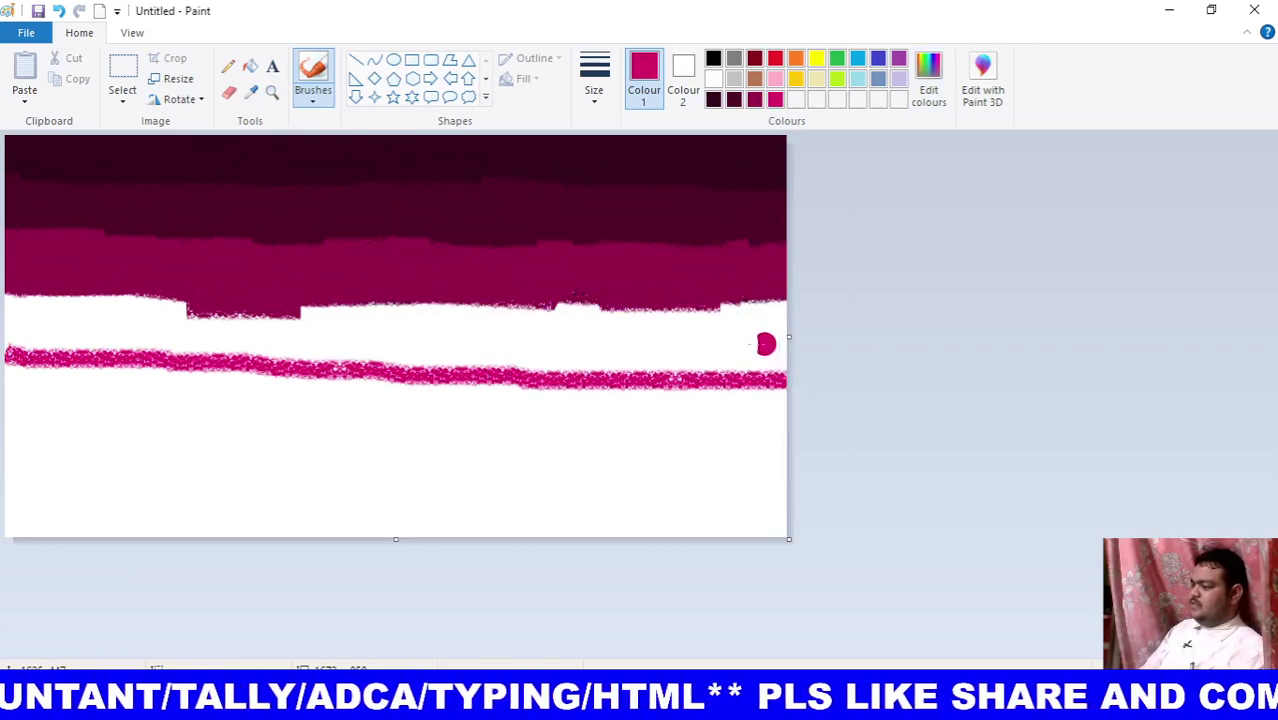
mouse_move(662, 361)
left_mouse_down()
mouse_move(55, 331)
mouse_move(25, 308)
mouse_move(121, 312)
mouse_move(106, 305)
left_mouse_up()
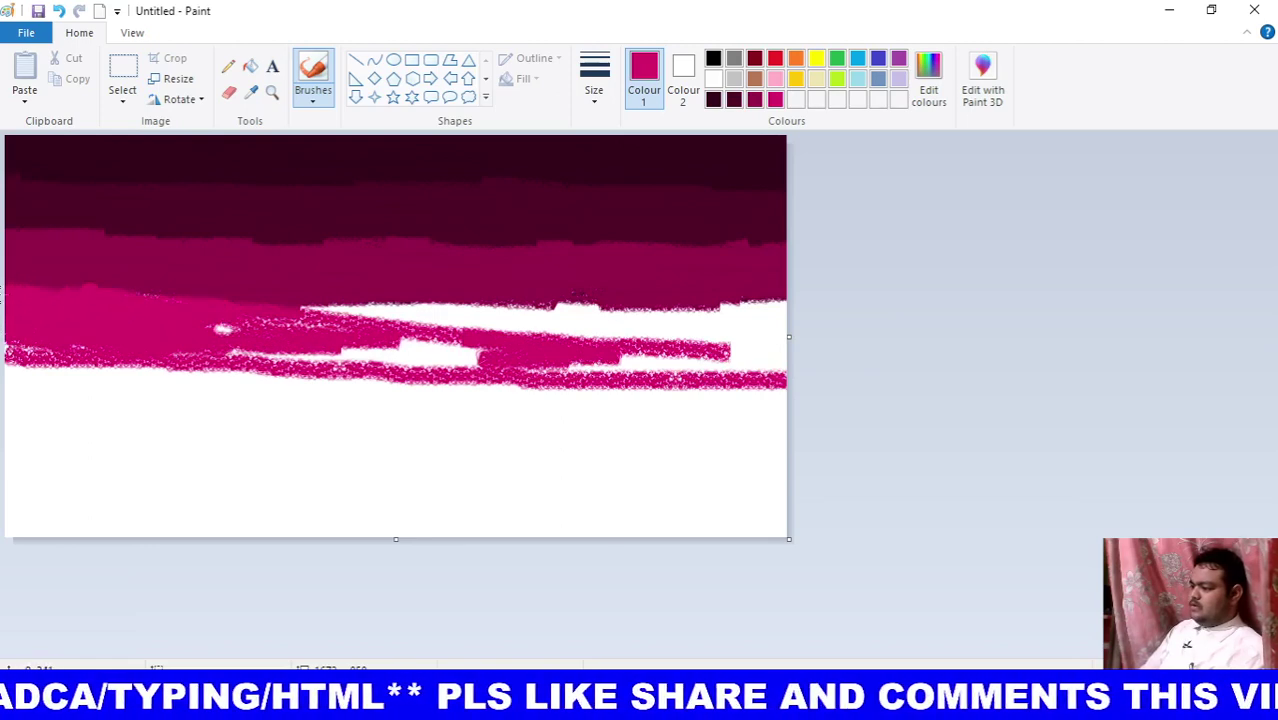
left_click_drag(3, 338, 254, 338)
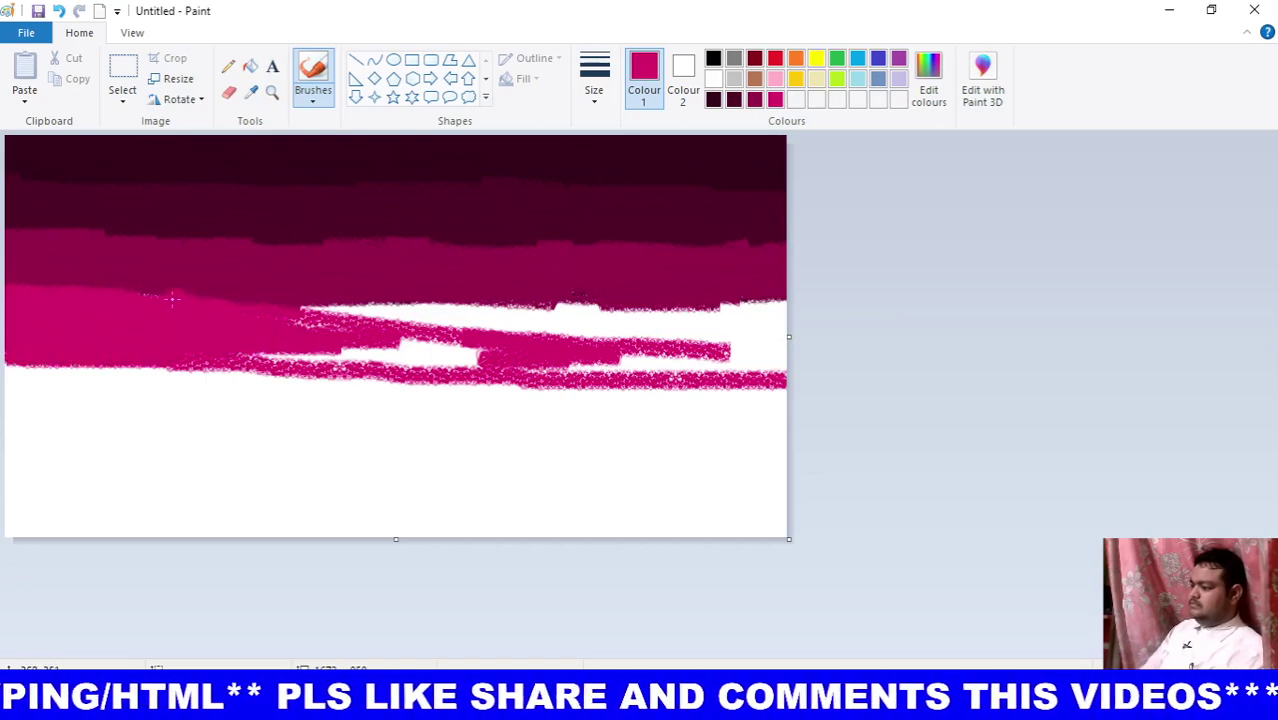
mouse_move(300, 322)
left_mouse_down()
mouse_move(305, 308)
mouse_move(385, 322)
left_mouse_up()
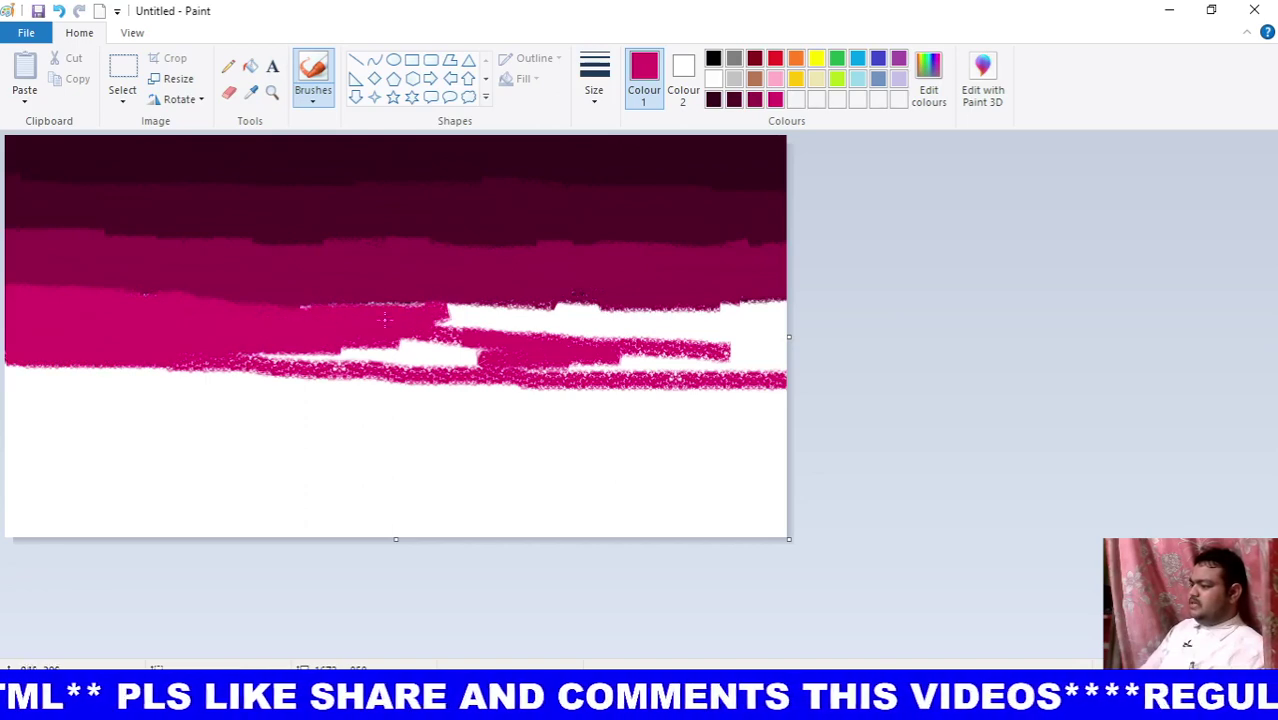
left_click_drag(297, 316, 403, 320)
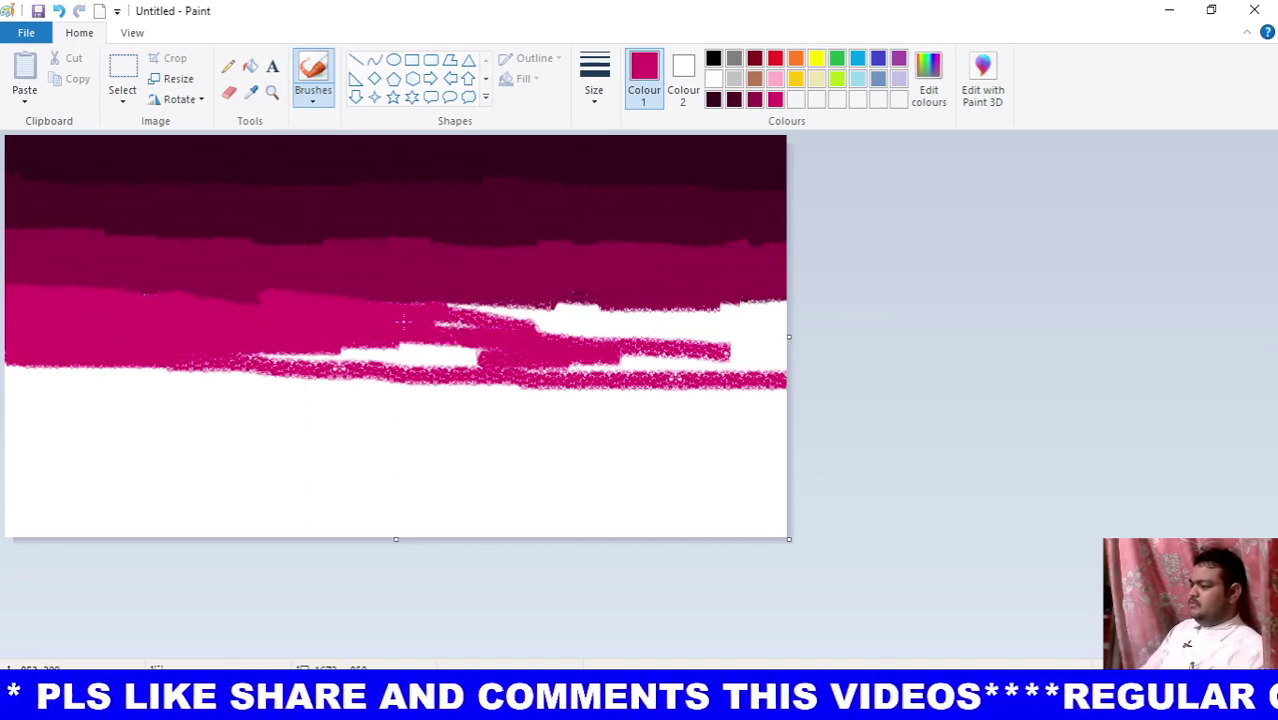
left_click_drag(573, 323, 450, 318)
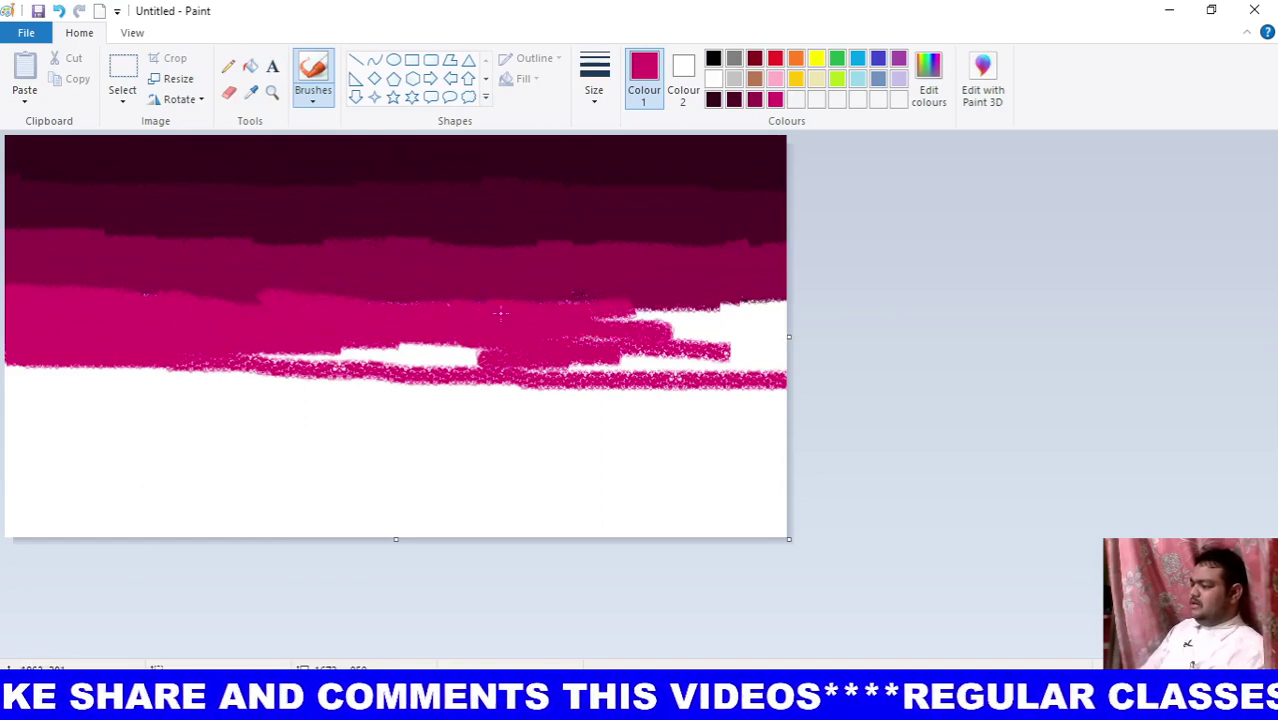
left_click_drag(650, 330, 792, 340)
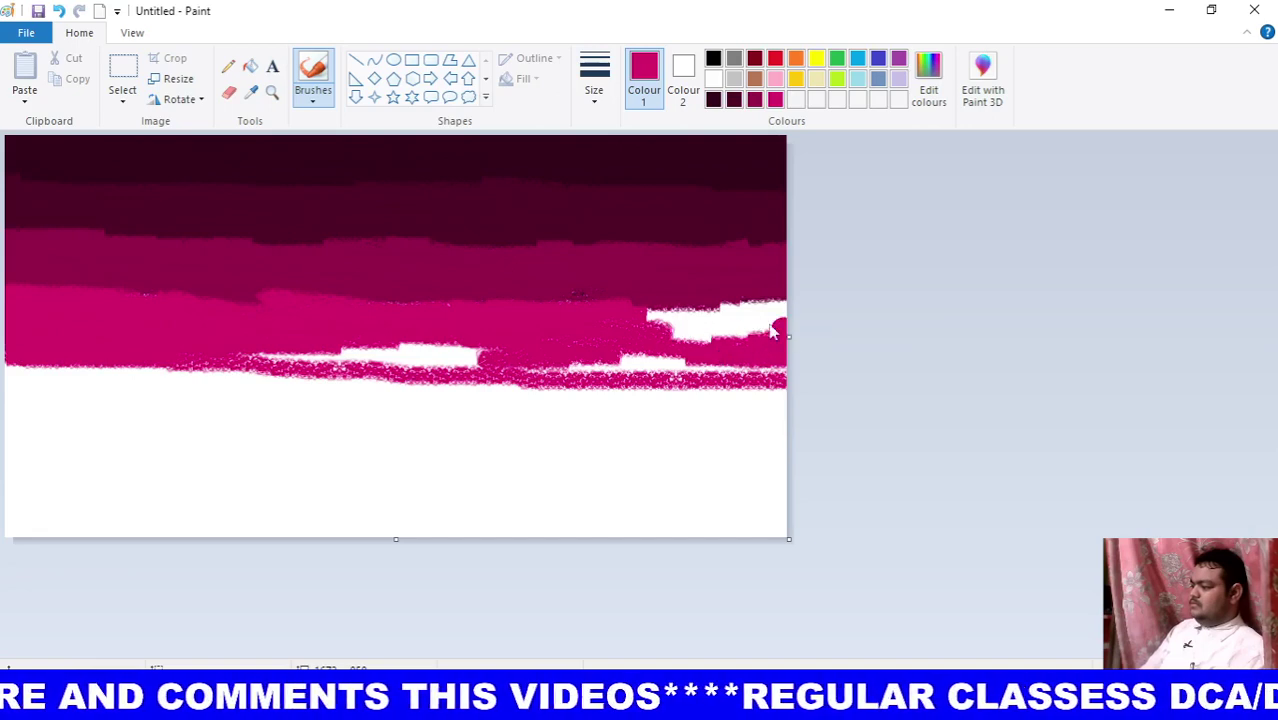
mouse_move(772, 332)
left_mouse_down()
mouse_move(700, 338)
mouse_move(678, 312)
left_mouse_up()
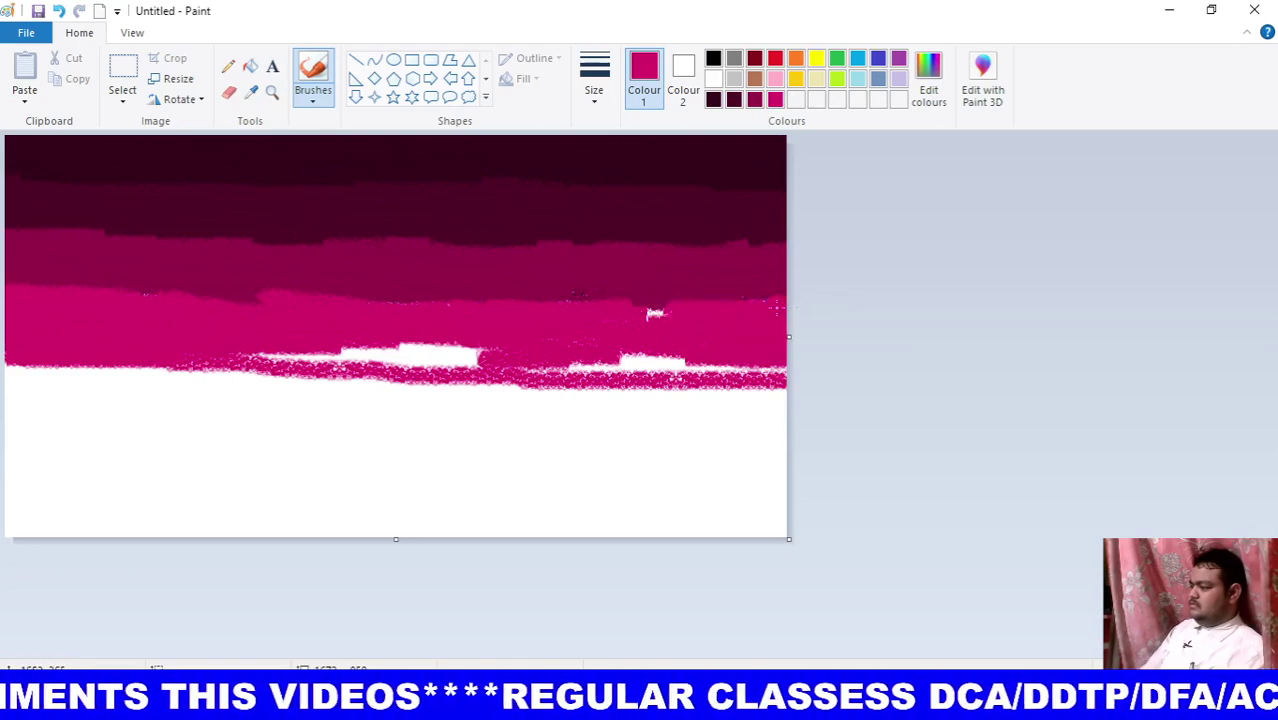
Cover the last white slivers in the bright crimson band and push its lower edge down evenly.
left_click_drag(655, 313, 770, 310)
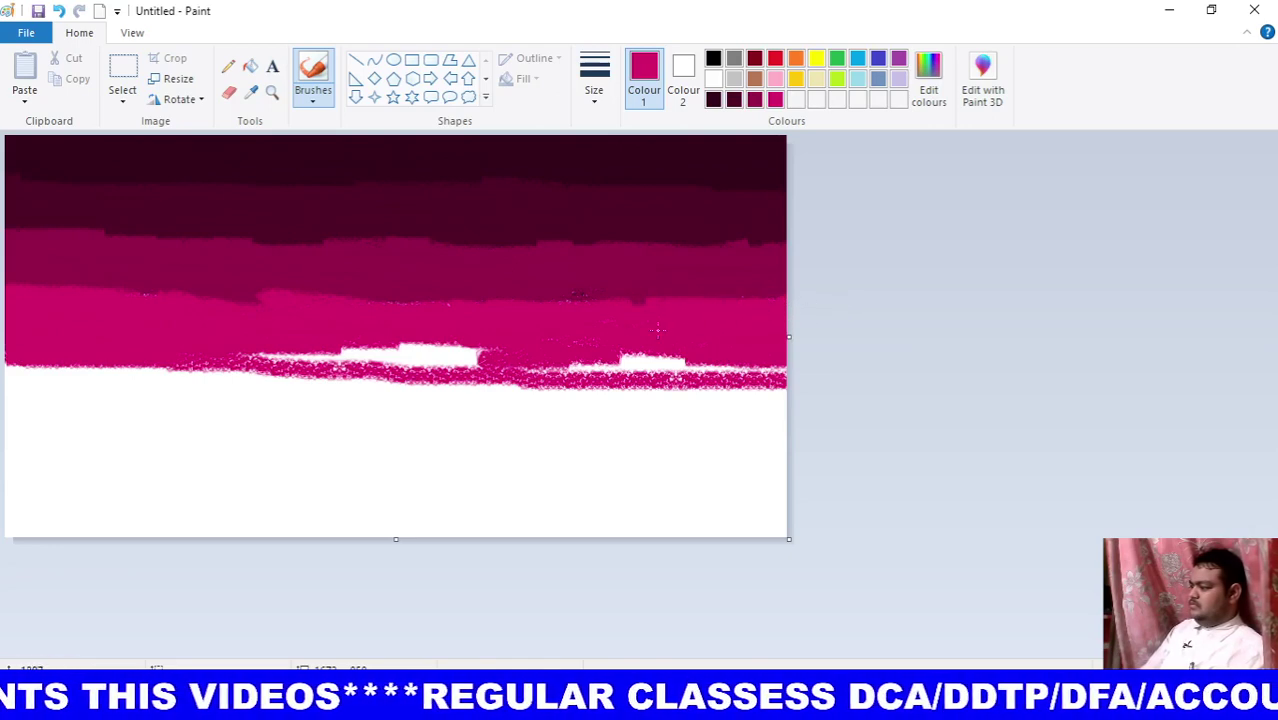
mouse_move(570, 318)
left_mouse_down()
mouse_move(555, 299)
mouse_move(452, 310)
left_mouse_up()
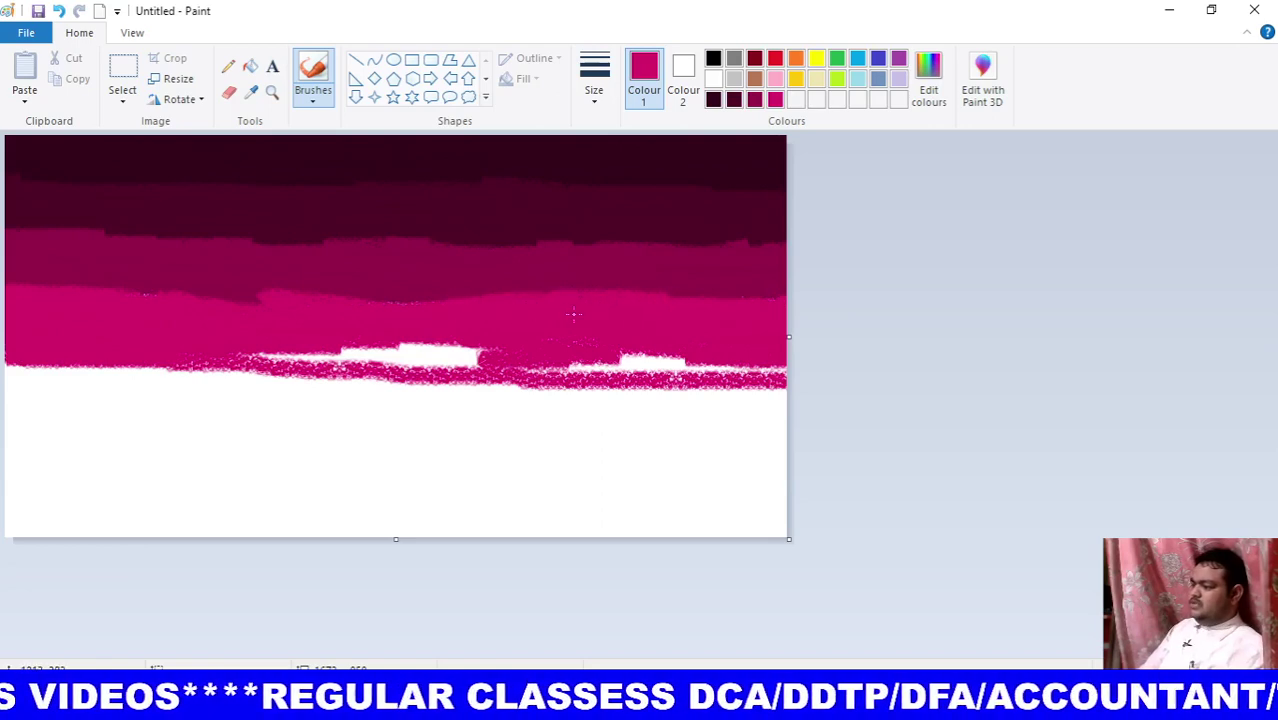
left_click_drag(350, 336, 420, 332)
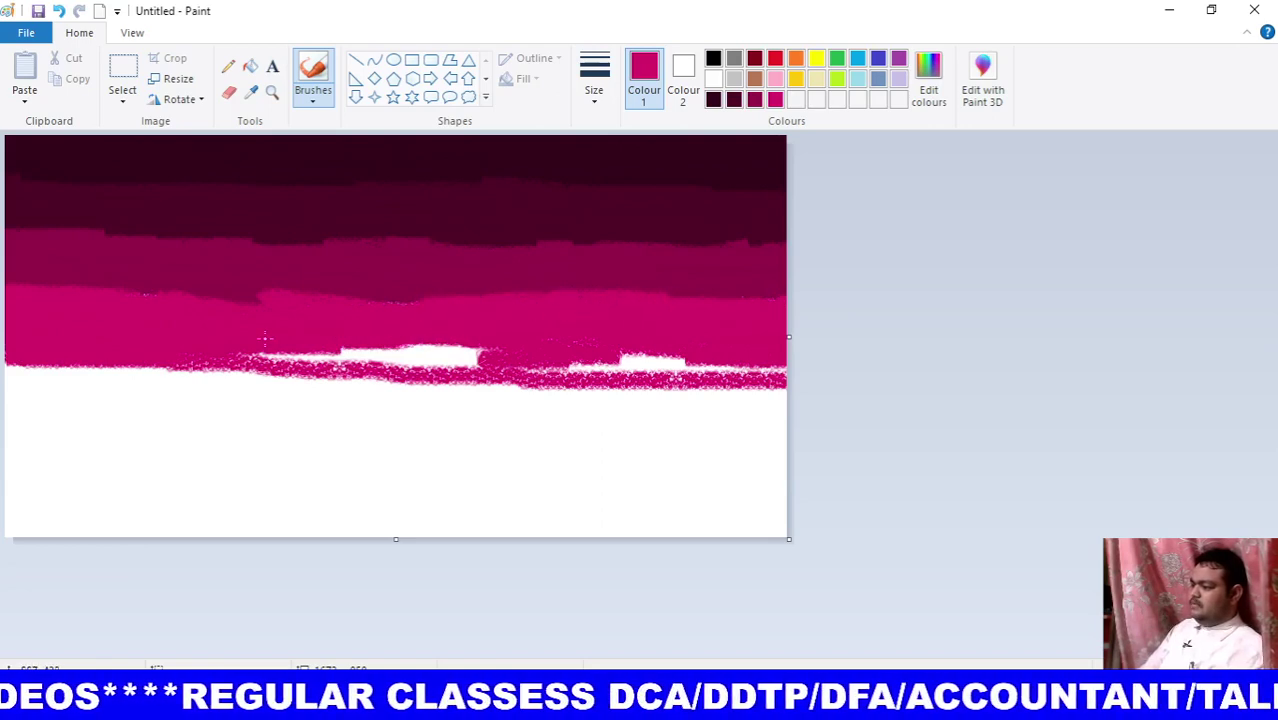
mouse_move(265, 338)
left_mouse_down()
mouse_move(450, 352)
mouse_move(202, 351)
mouse_move(580, 366)
mouse_move(604, 348)
mouse_move(650, 372)
mouse_move(710, 363)
mouse_move(637, 350)
left_mouse_up()
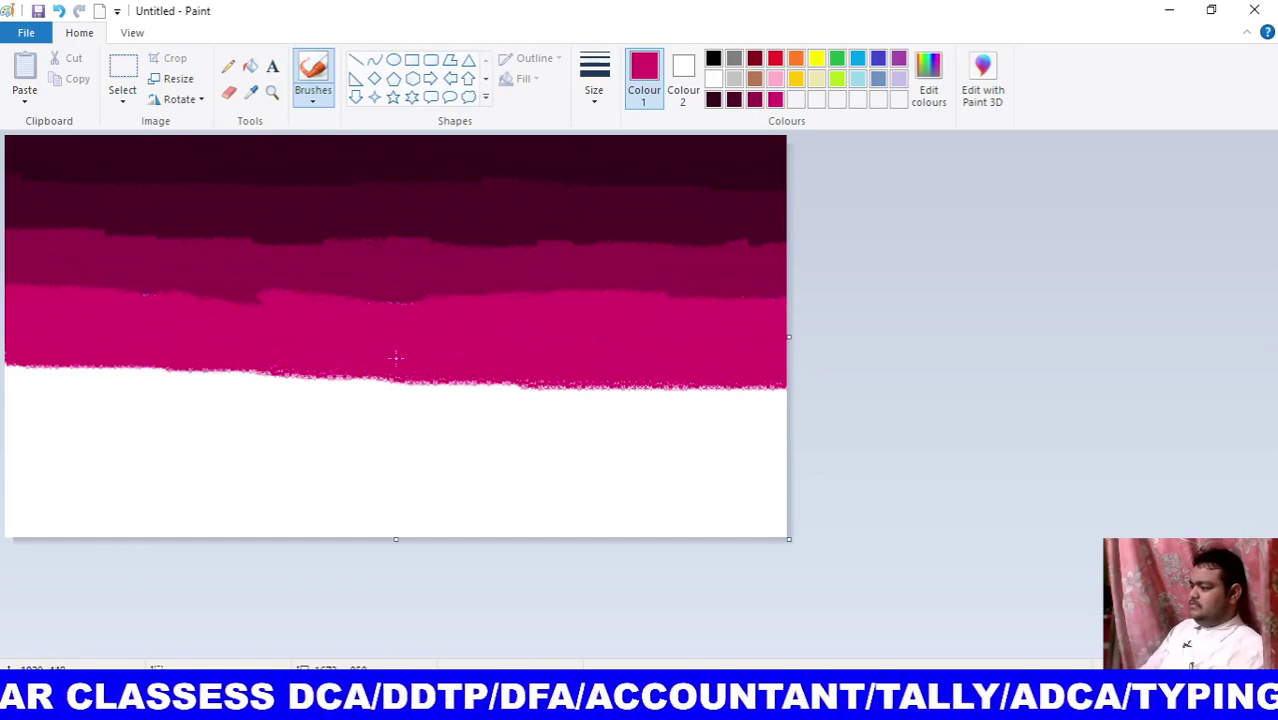
left_click_drag(395, 357, 378, 367)
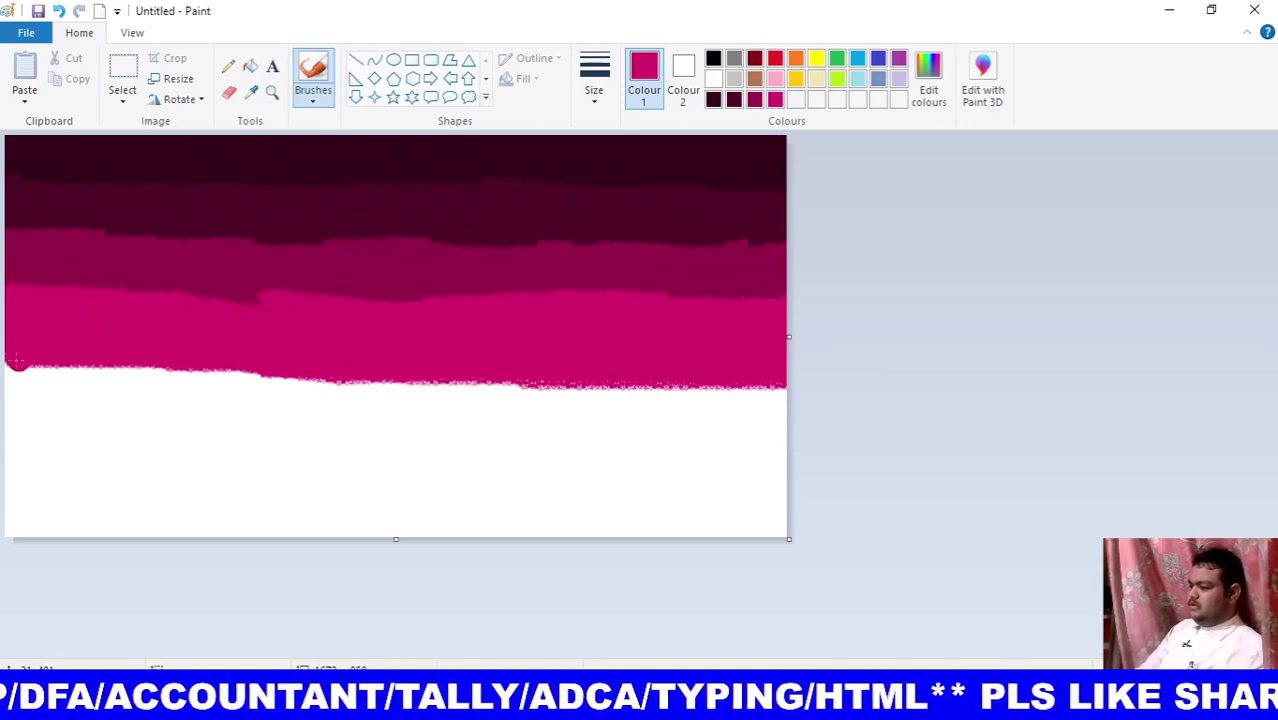
left_click_drag(17, 362, 61, 369)
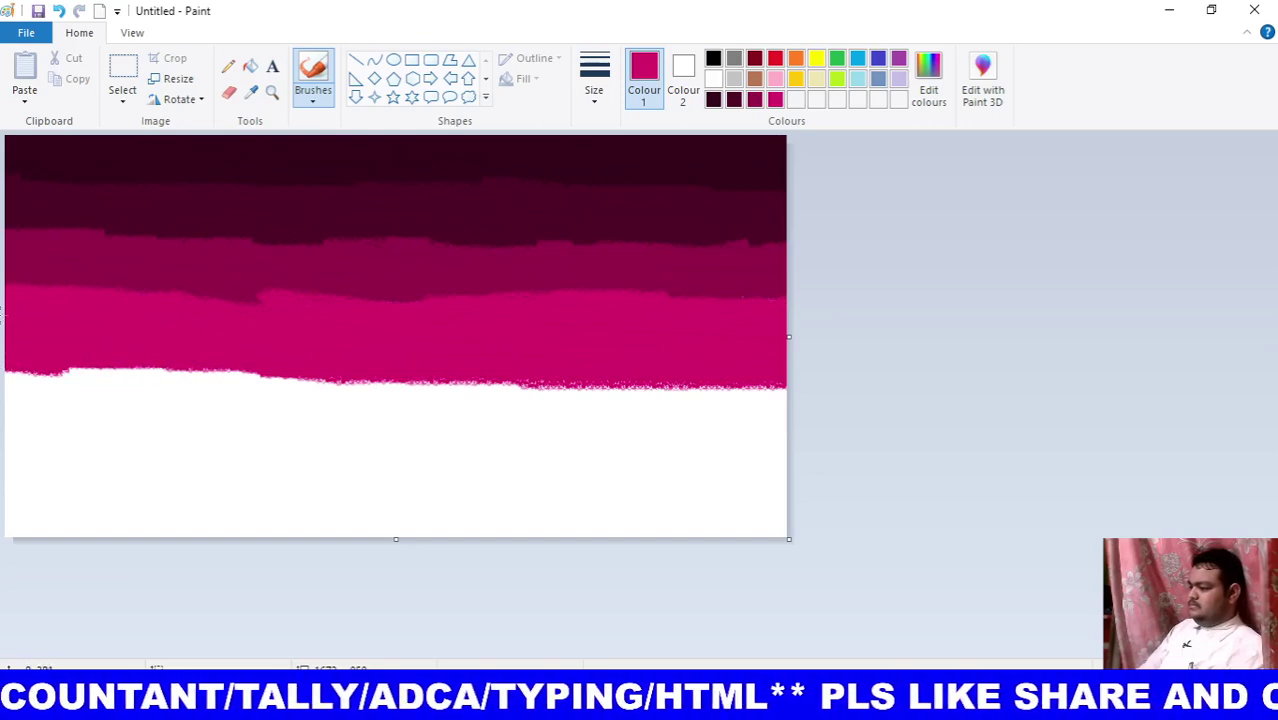
left_click_drag(134, 372, 478, 389)
left_click_drag(800, 376, 630, 386)
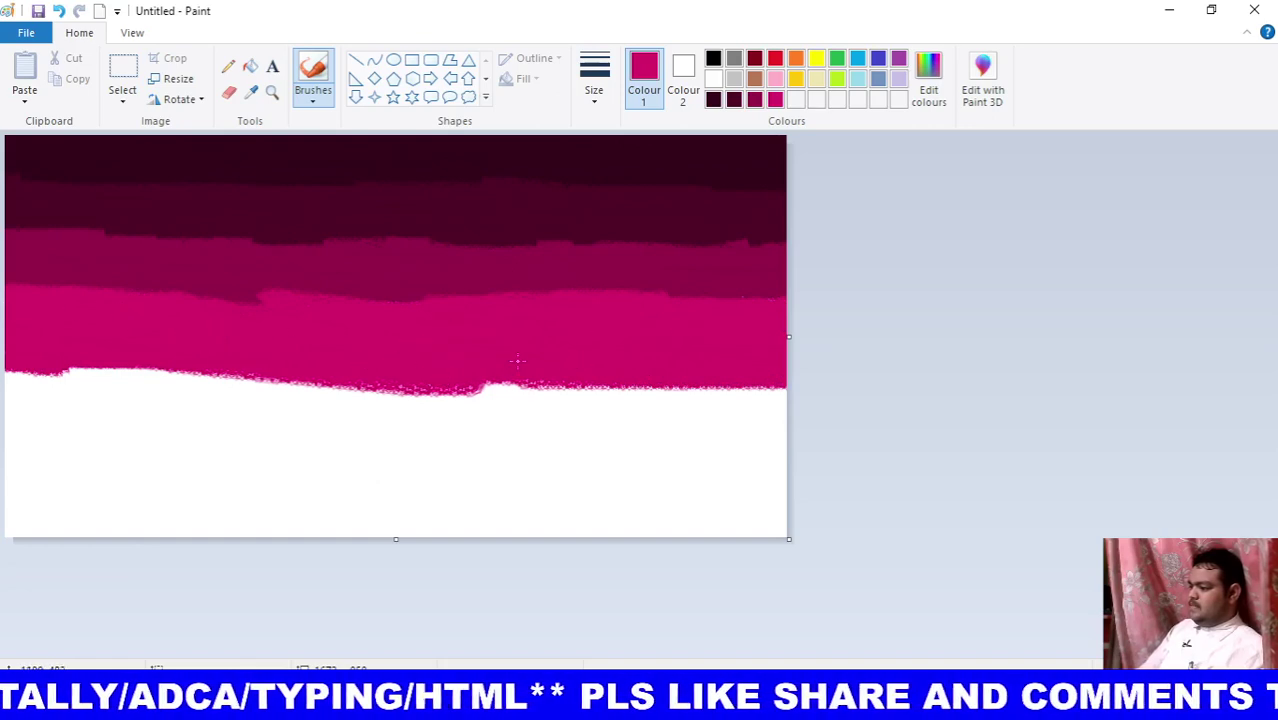
Lighten the brush colour to hot pink at luminance about 149.
left_click(928, 80)
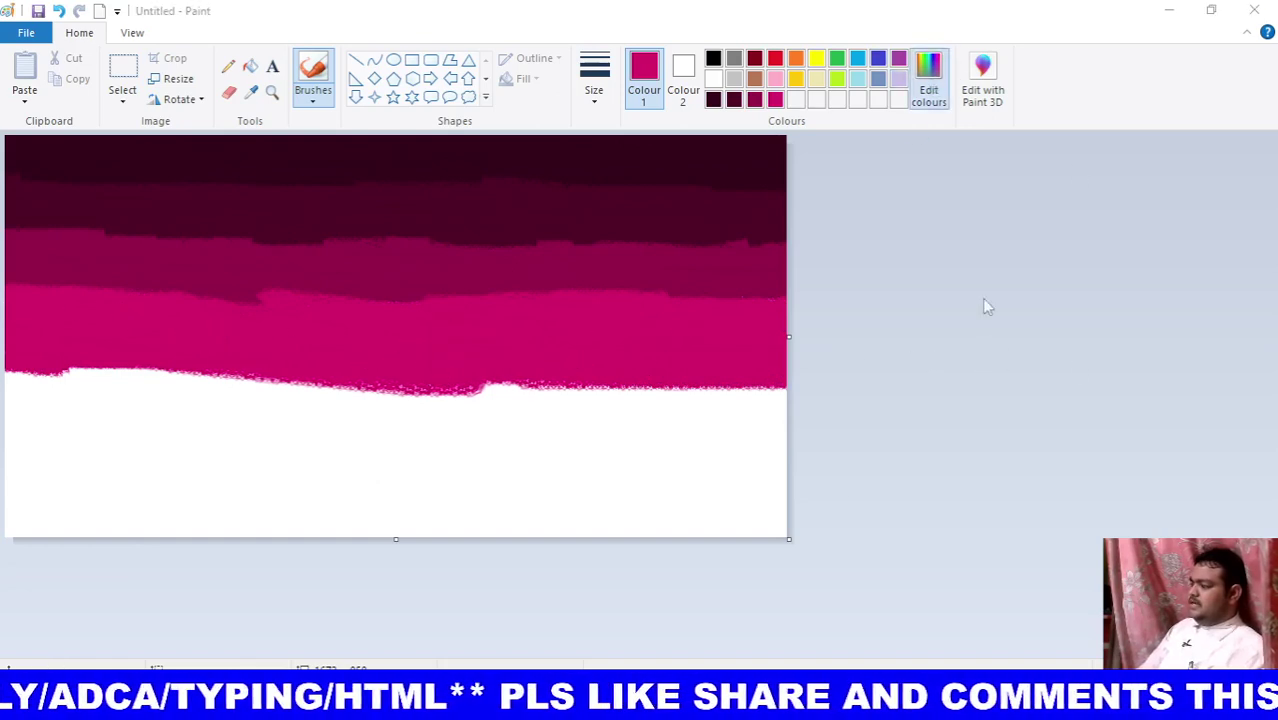
left_click_drag(843, 324, 841, 308)
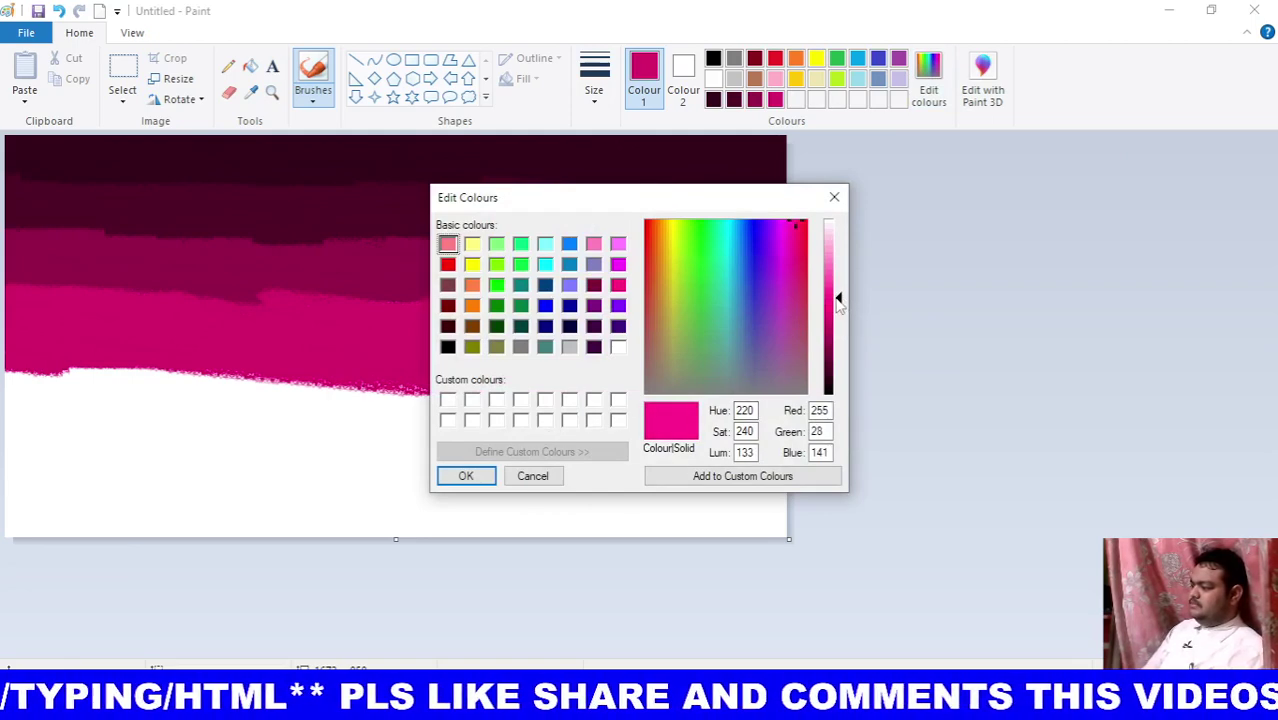
left_click_drag(838, 305, 838, 288)
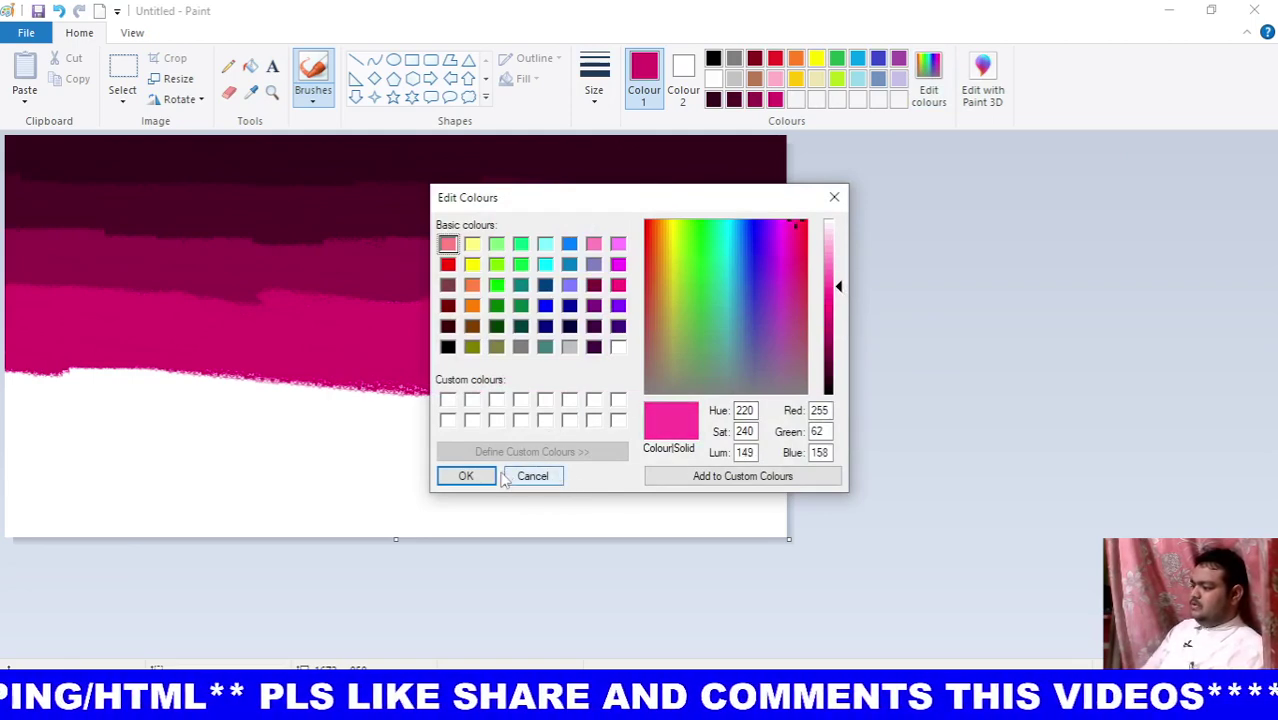
left_click(482, 477)
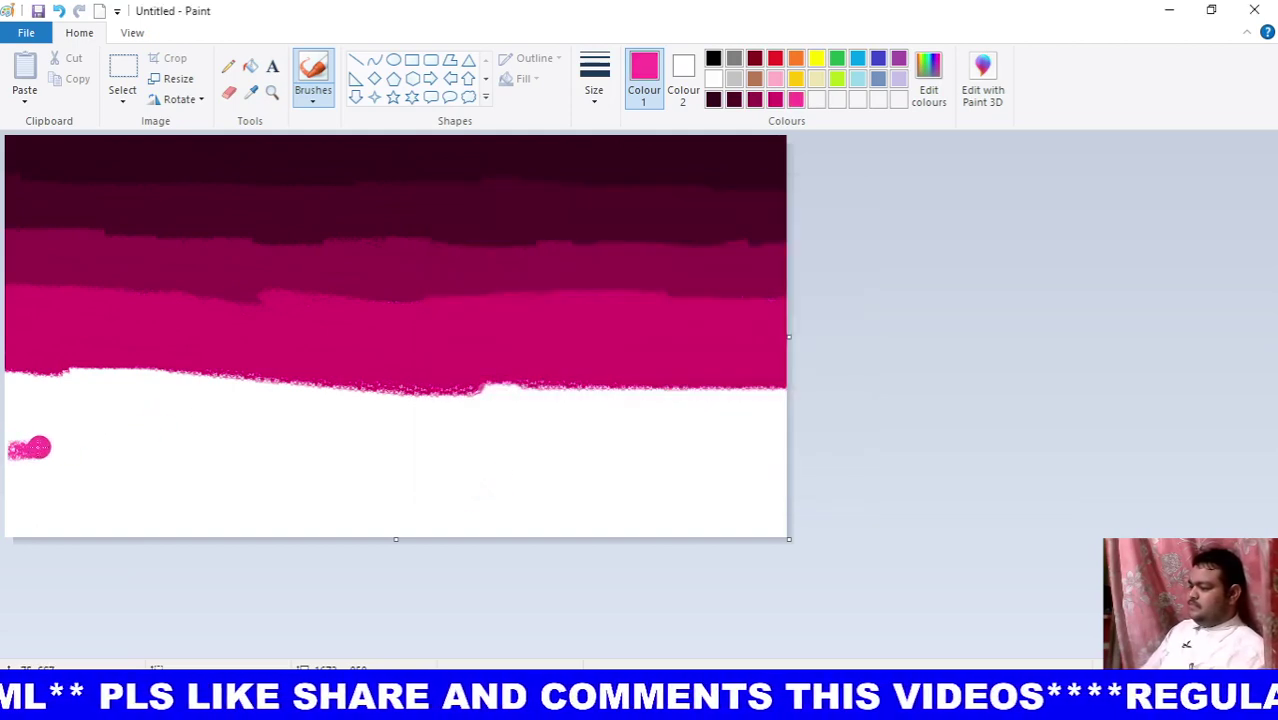
Brush hot pink across the white area below the crimson, redoing one undone stroke.
left_click_drag(18, 450, 389, 478)
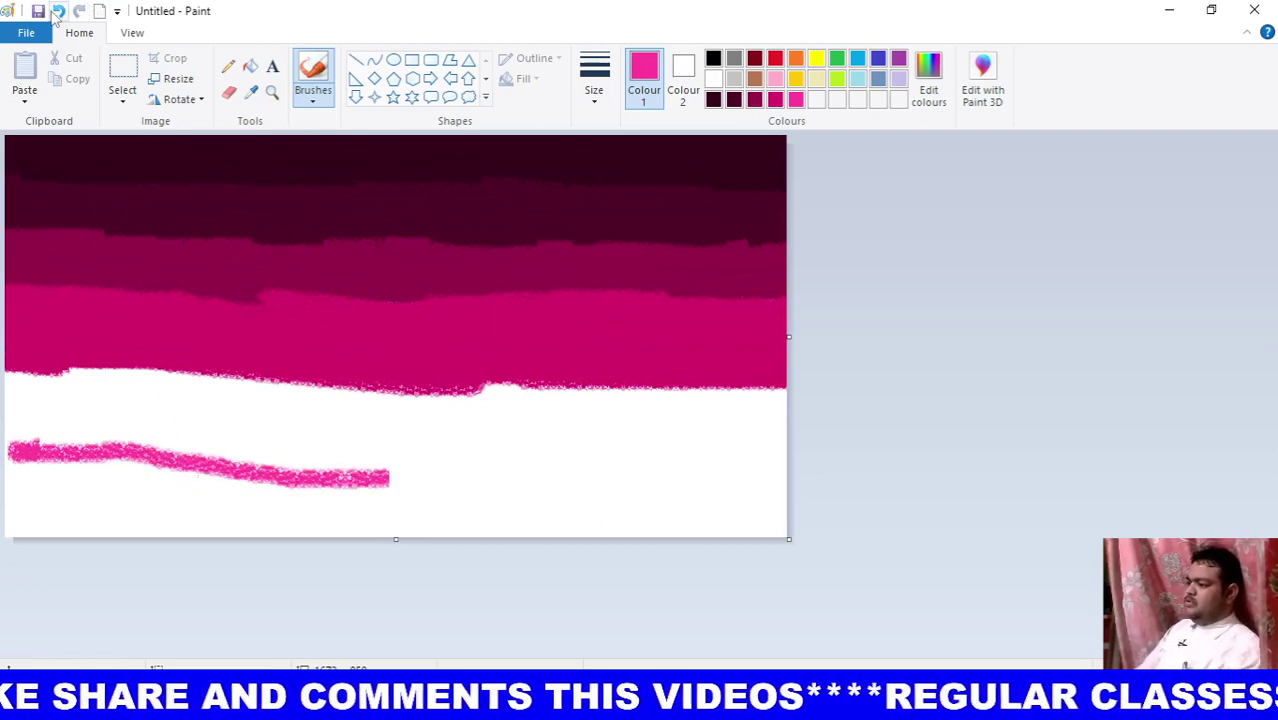
left_click(58, 11)
mouse_move(16, 455)
left_mouse_down()
mouse_move(645, 478)
mouse_move(799, 470)
mouse_move(631, 449)
left_mouse_up()
mouse_move(797, 449)
left_mouse_down()
mouse_move(479, 423)
mouse_move(416, 402)
left_mouse_up()
mouse_move(515, 454)
left_mouse_down()
mouse_move(230, 385)
mouse_move(320, 440)
mouse_move(5, 395)
mouse_move(100, 380)
left_mouse_up()
mouse_move(100, 380)
left_mouse_down()
mouse_move(6, 388)
mouse_move(80, 376)
left_mouse_up()
mouse_move(80, 376)
left_mouse_down()
mouse_move(30, 386)
mouse_move(10, 432)
mouse_move(120, 438)
mouse_move(10, 448)
mouse_move(250, 445)
mouse_move(200, 410)
mouse_move(238, 398)
mouse_move(55, 390)
mouse_move(184, 376)
mouse_move(92, 376)
left_mouse_up()
Cover the leftover white streaks and specks inside the hot-pink band.
left_click_drag(180, 378, 104, 376)
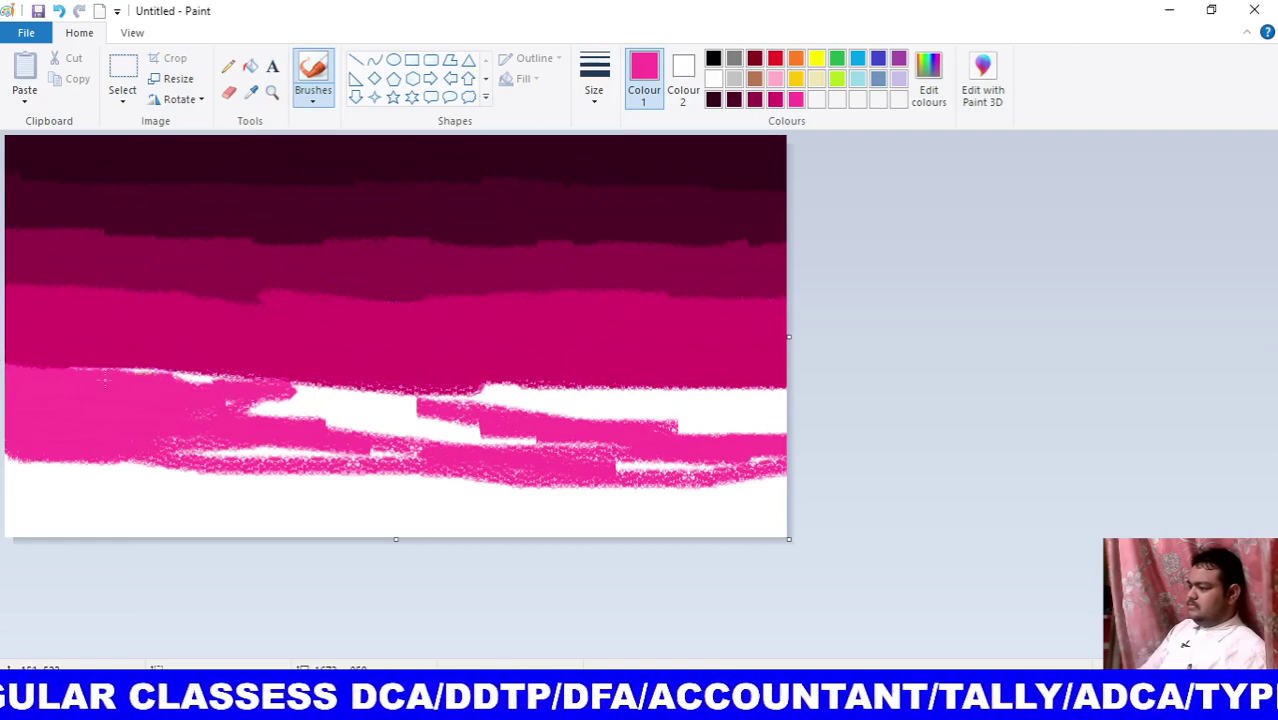
mouse_move(190, 376)
left_mouse_down()
mouse_move(84, 362)
mouse_move(127, 383)
left_mouse_up()
mouse_move(407, 428)
left_mouse_down()
mouse_move(394, 411)
mouse_move(160, 403)
mouse_move(267, 397)
left_mouse_up()
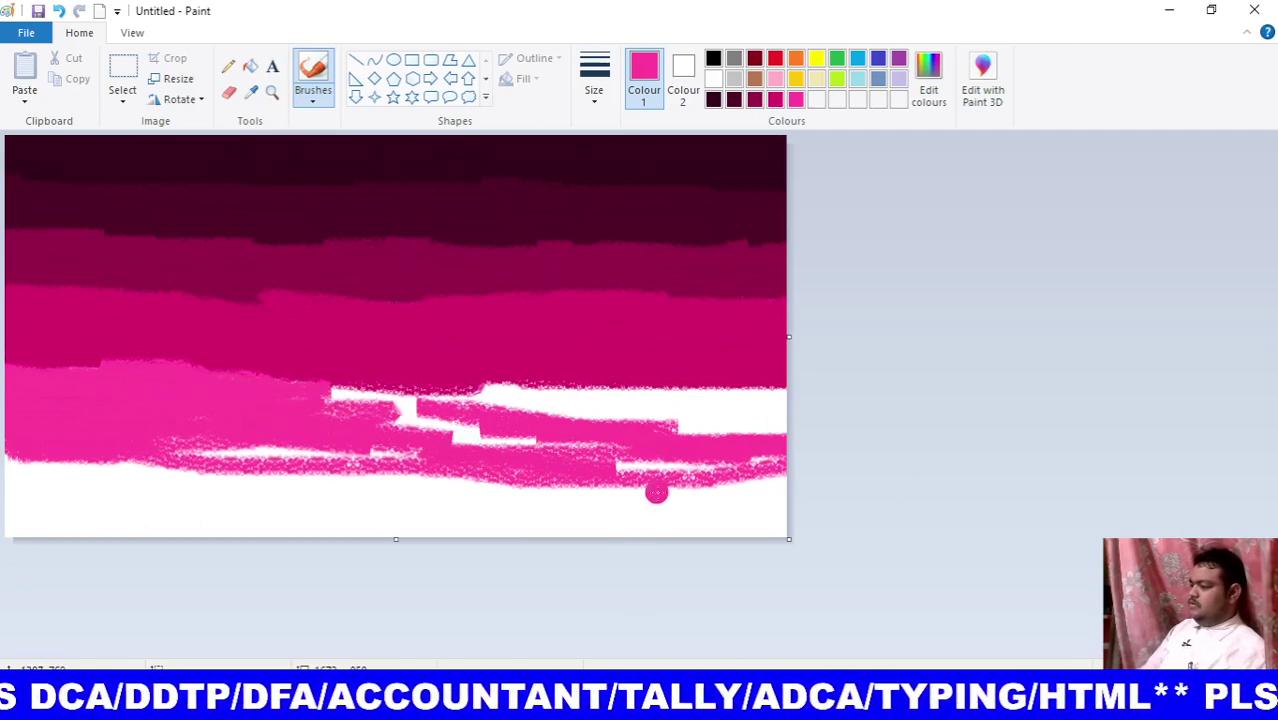
mouse_move(560, 409)
left_mouse_down()
mouse_move(630, 435)
mouse_move(780, 394)
mouse_move(600, 408)
mouse_move(730, 384)
mouse_move(510, 390)
mouse_move(647, 419)
mouse_move(420, 400)
mouse_move(540, 398)
mouse_move(564, 416)
mouse_move(512, 385)
mouse_move(325, 394)
mouse_move(515, 440)
mouse_move(474, 430)
mouse_move(765, 472)
mouse_move(618, 466)
left_mouse_up()
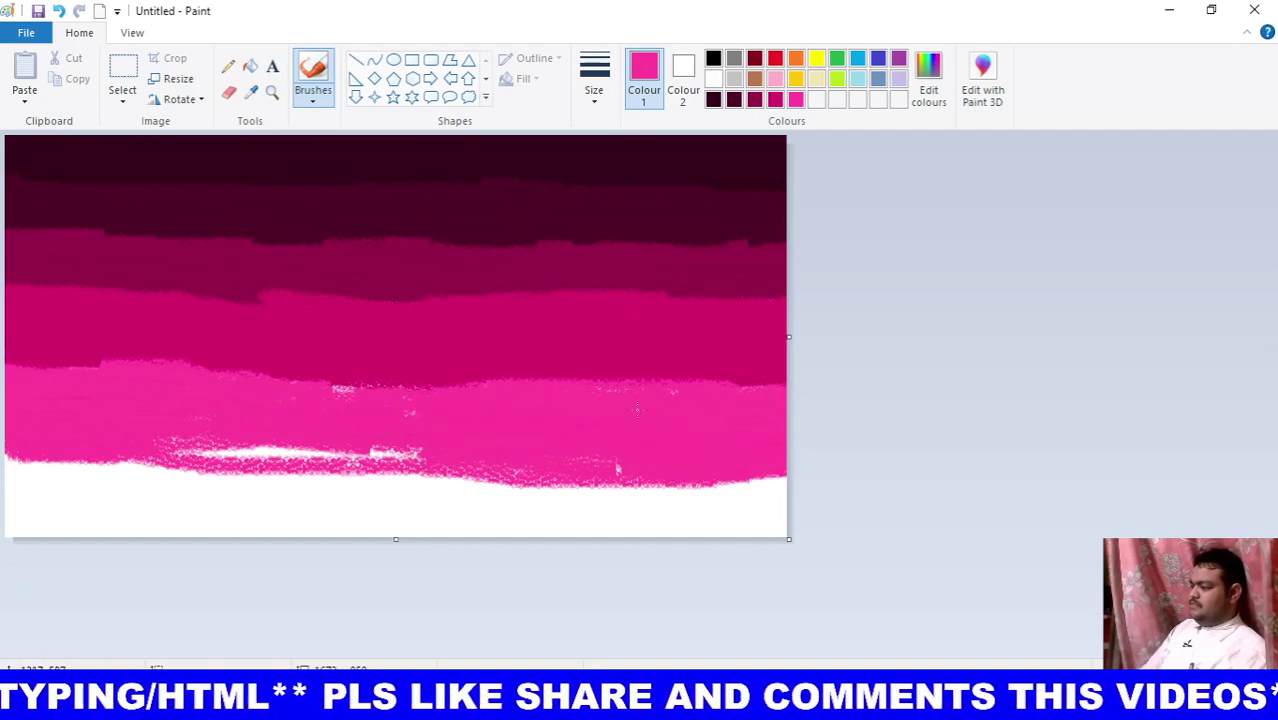
left_click_drag(468, 380, 310, 401)
mouse_move(228, 452)
left_mouse_down()
mouse_move(178, 450)
mouse_move(410, 450)
left_mouse_up()
left_click_drag(320, 456, 420, 455)
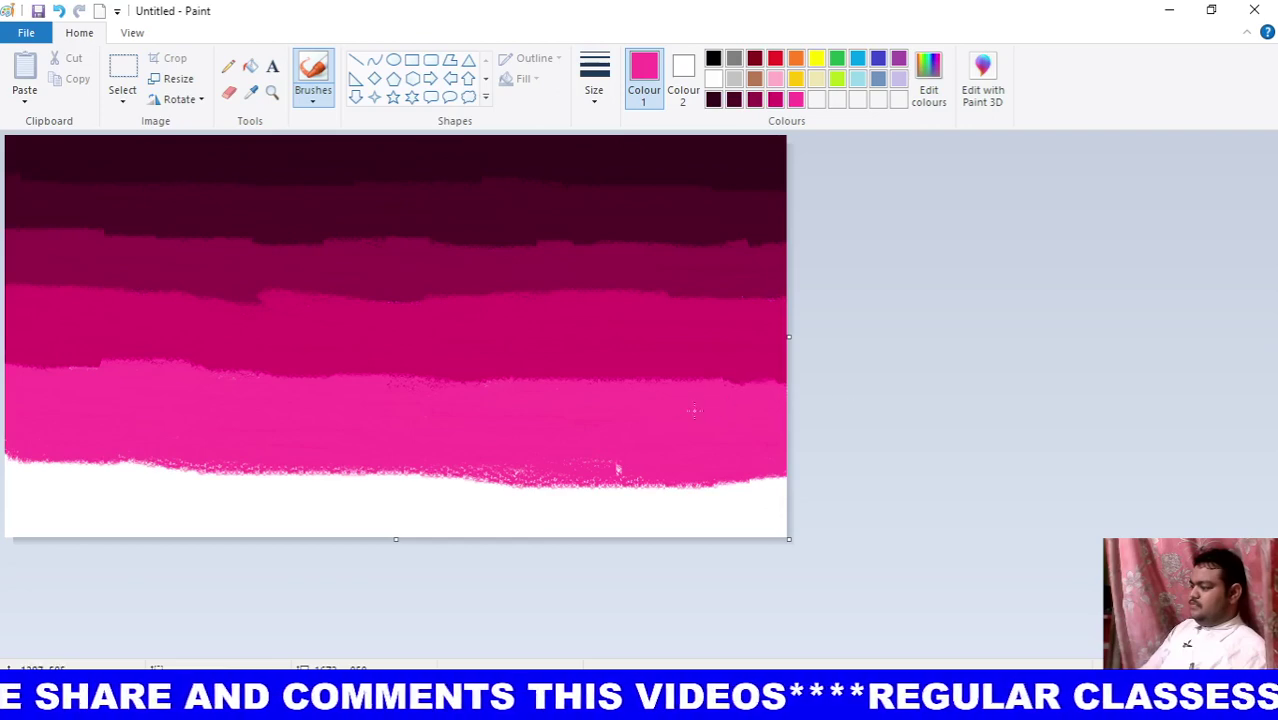
Even out the hot-pink band's lower edge and fill the white strip at lower right.
left_click_drag(617, 469, 625, 466)
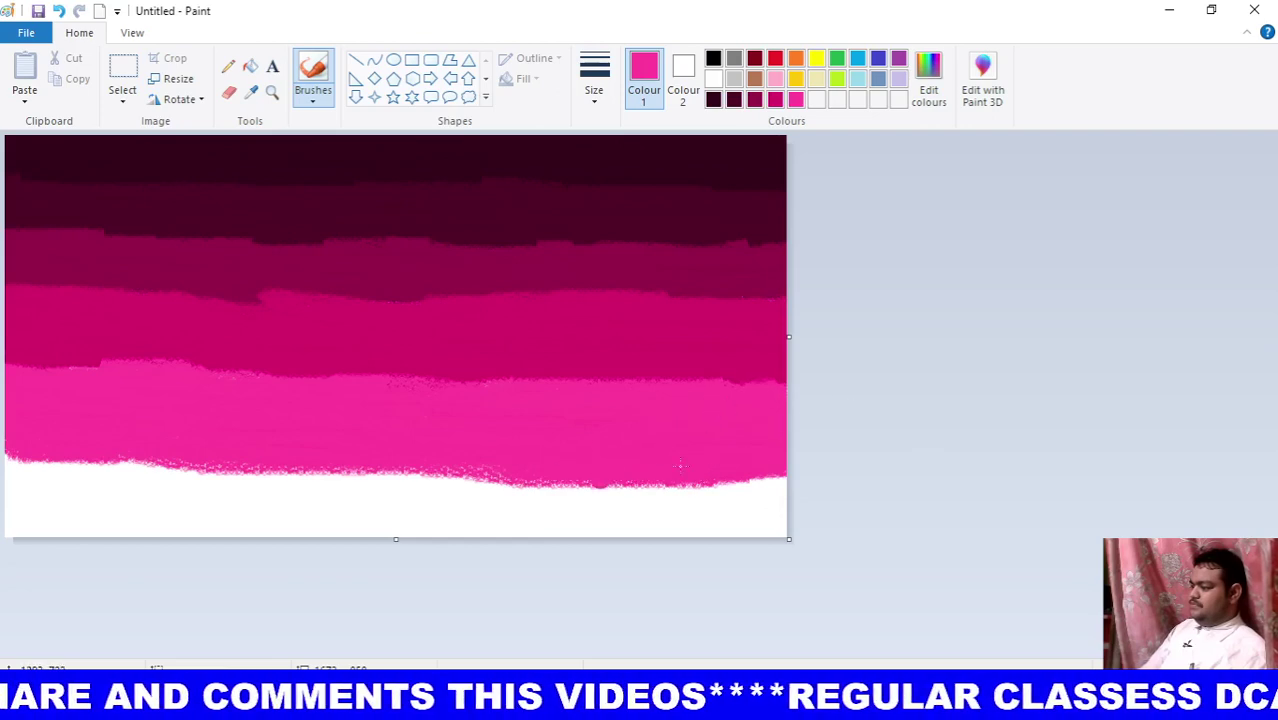
left_click_drag(785, 480, 680, 469)
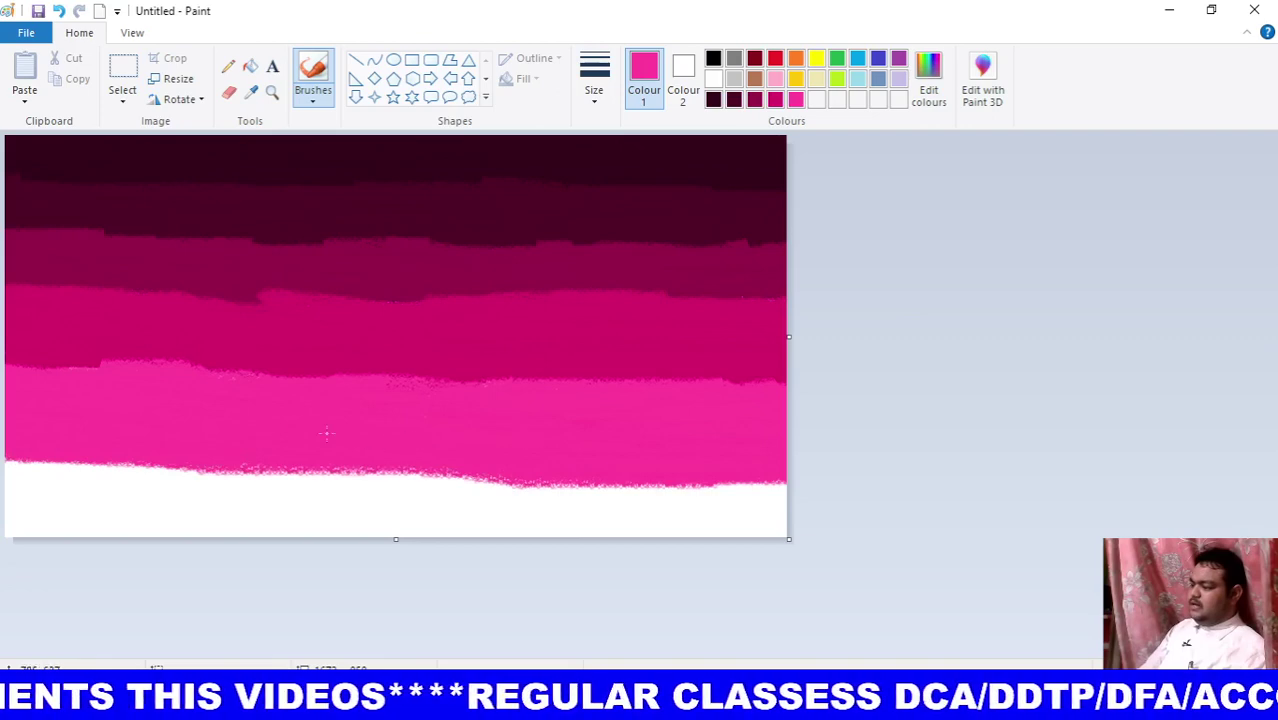
left_click_drag(326, 432, 614, 462)
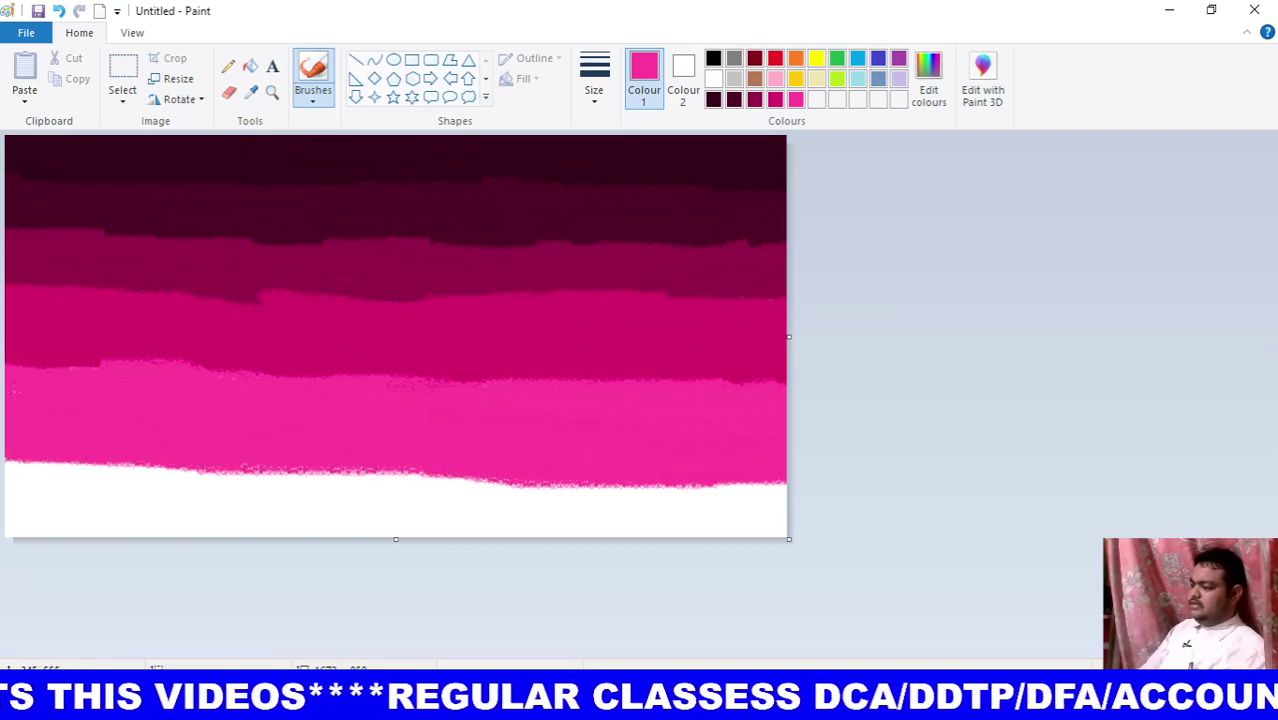
left_click_drag(348, 468, 470, 433)
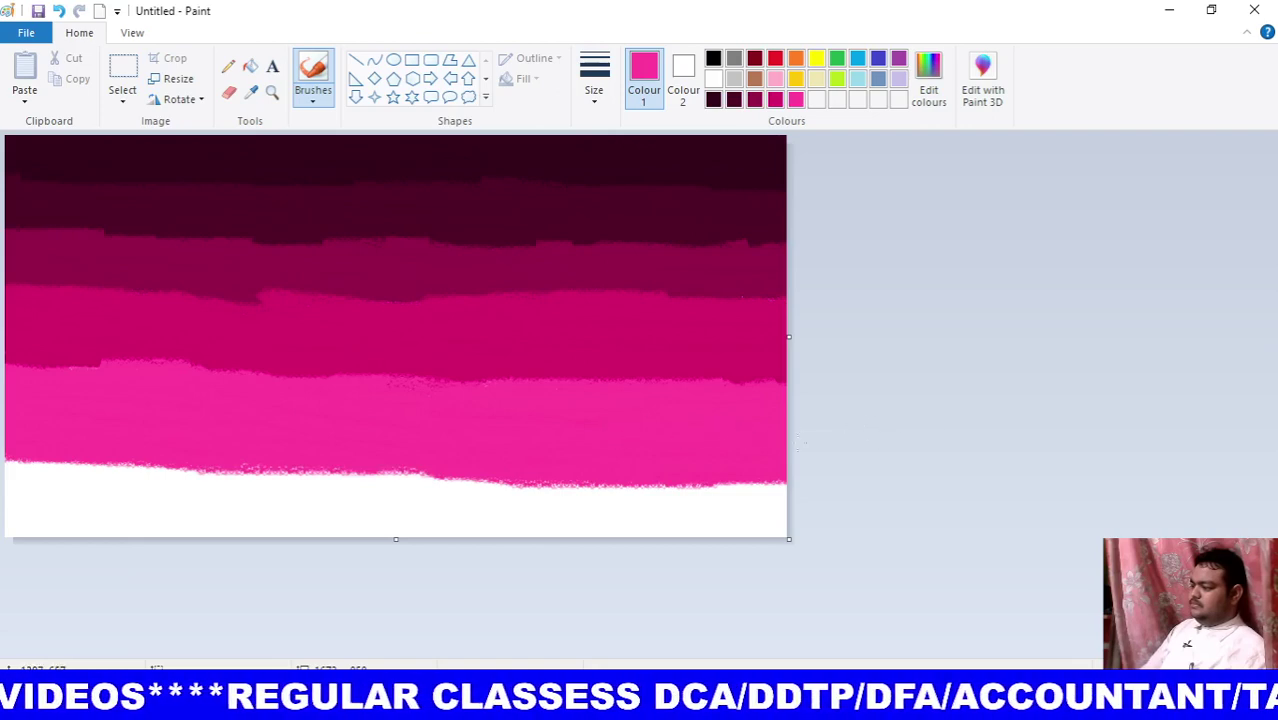
left_click_drag(470, 478, 390, 472)
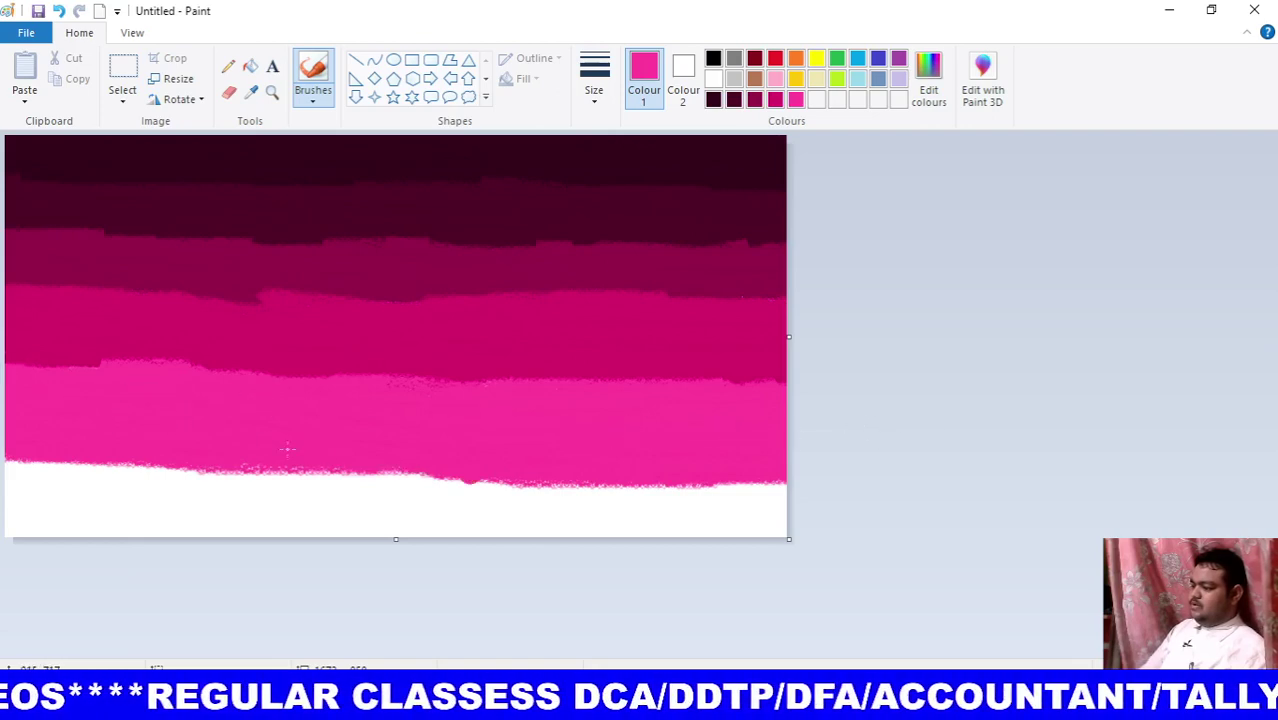
left_click_drag(738, 488, 515, 492)
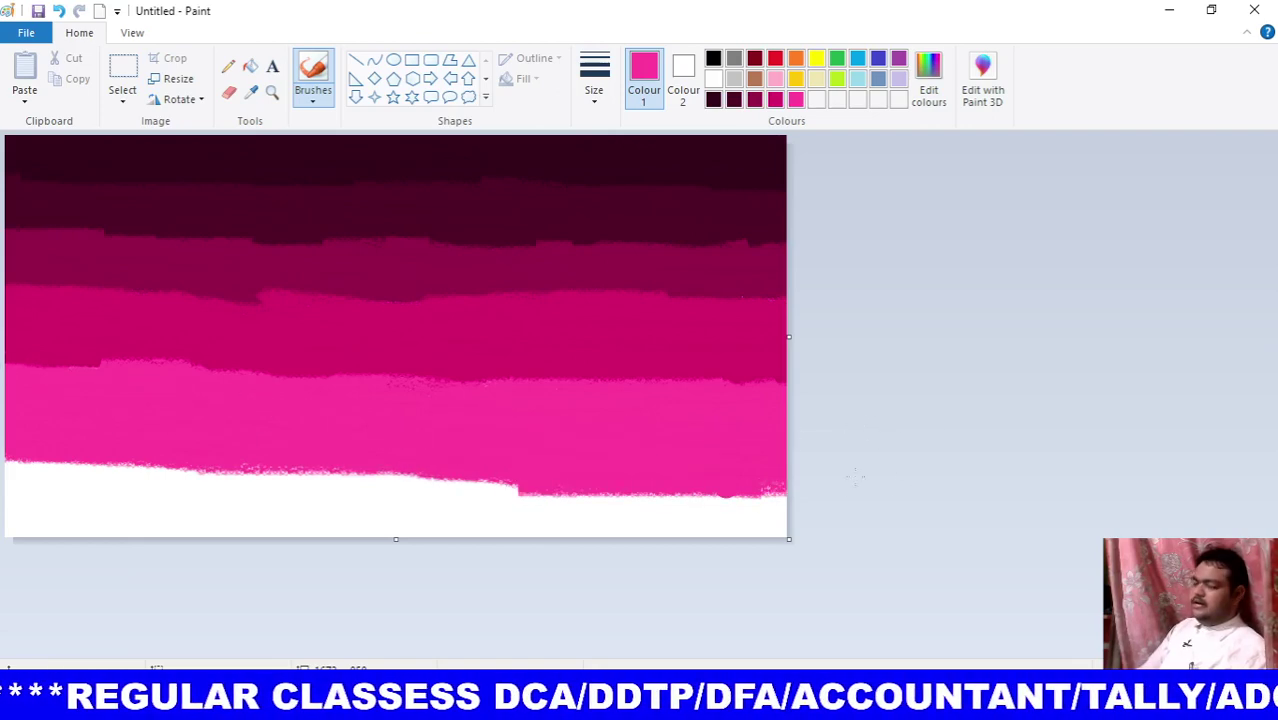
left_click(684, 528)
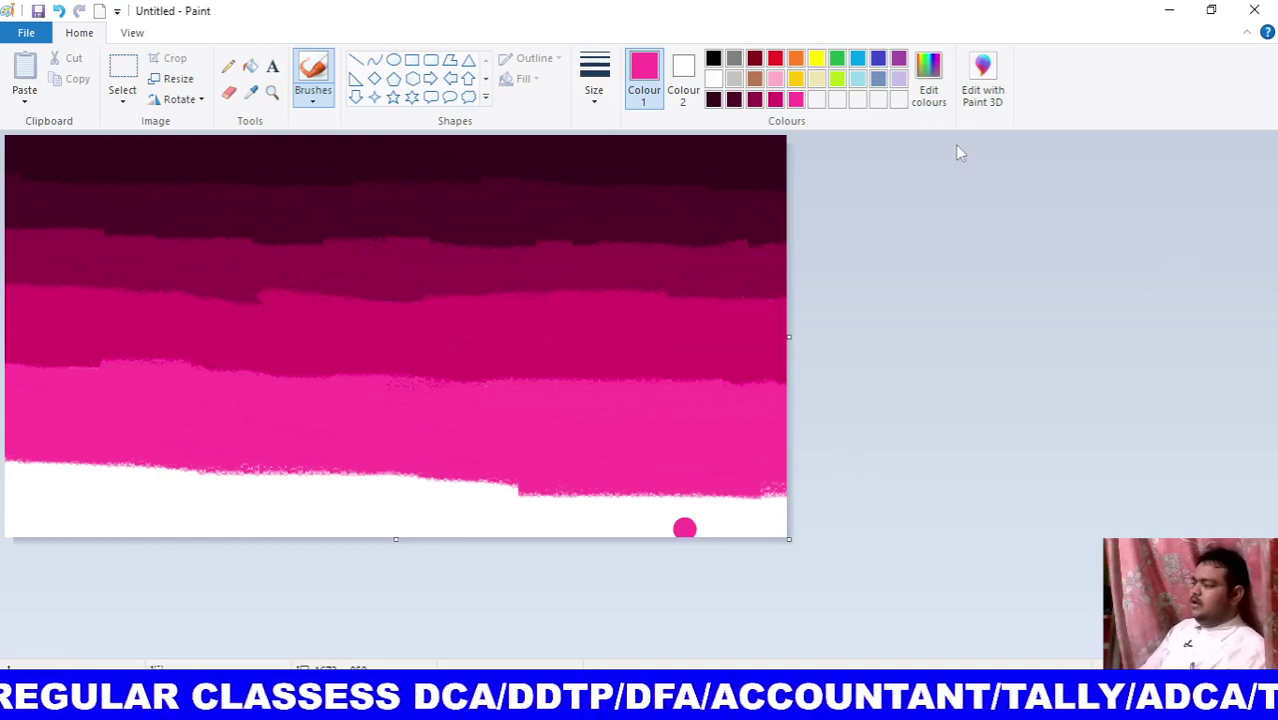
Mix a pale pink colour and brush it over the white strip at the lower left.
left_click(928, 75)
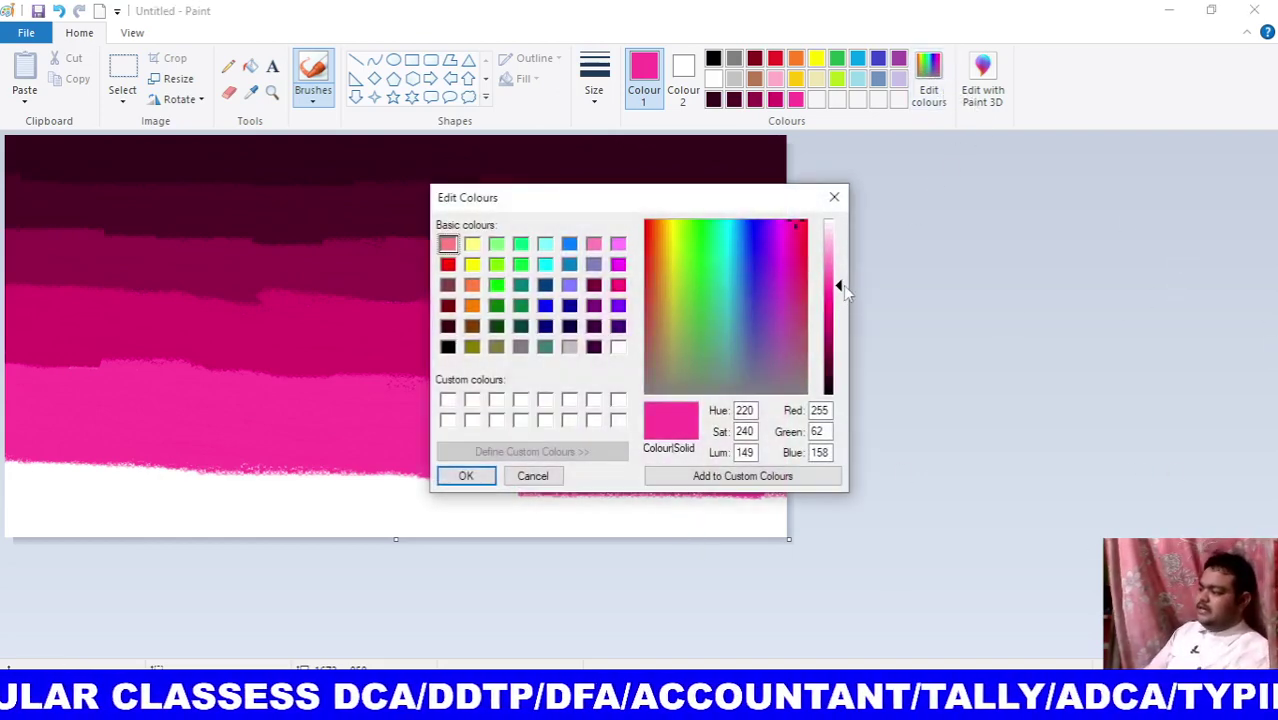
left_click_drag(842, 283, 840, 258)
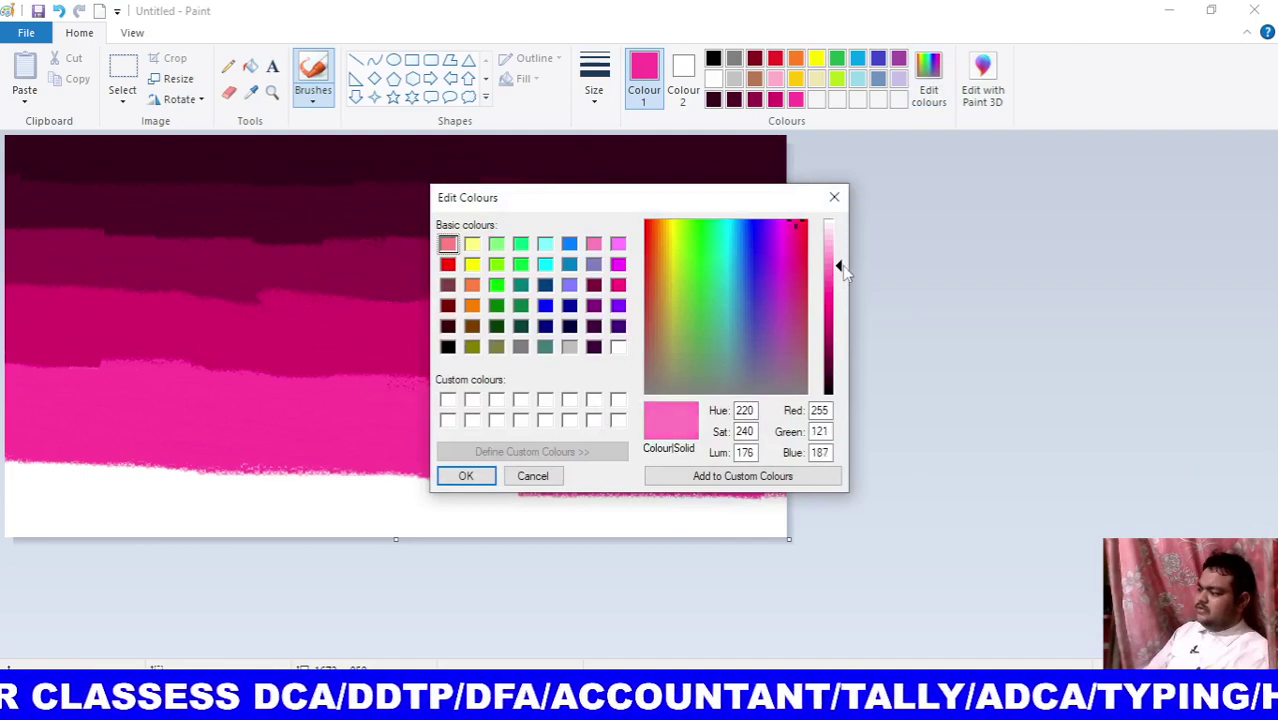
left_click(466, 476)
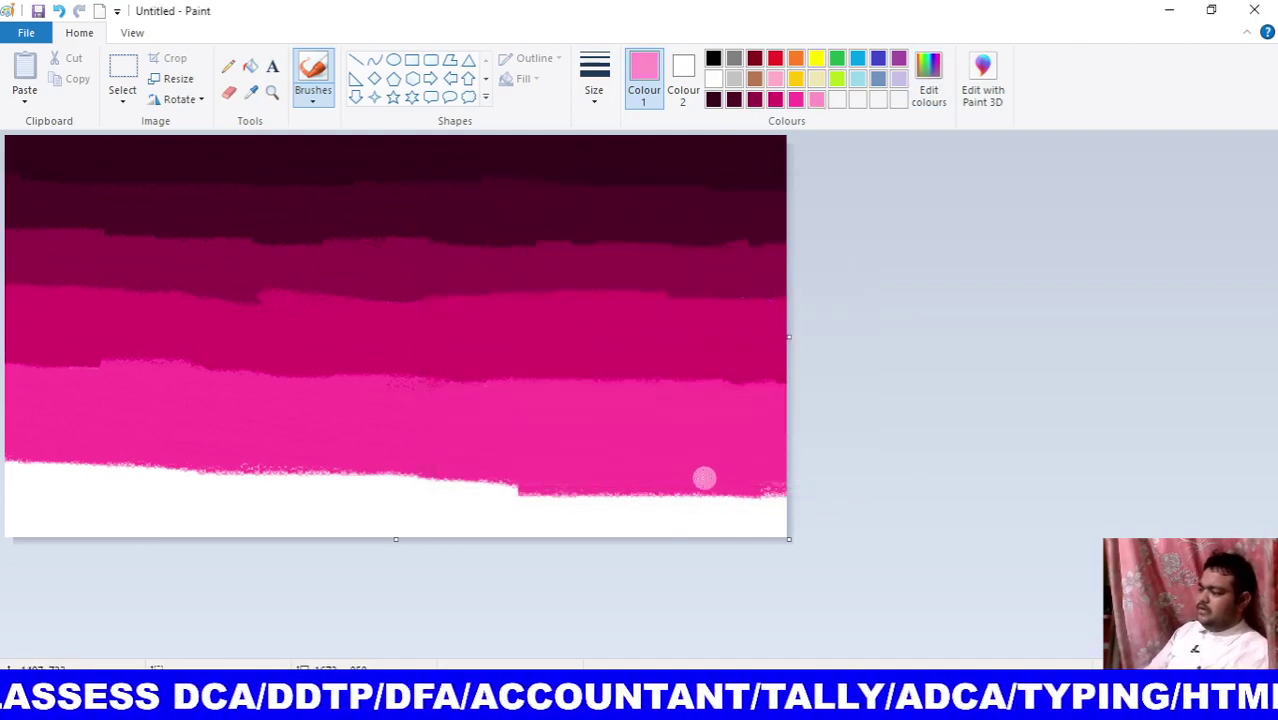
mouse_move(417, 532)
left_mouse_down()
mouse_move(177, 515)
mouse_move(12, 462)
left_mouse_up()
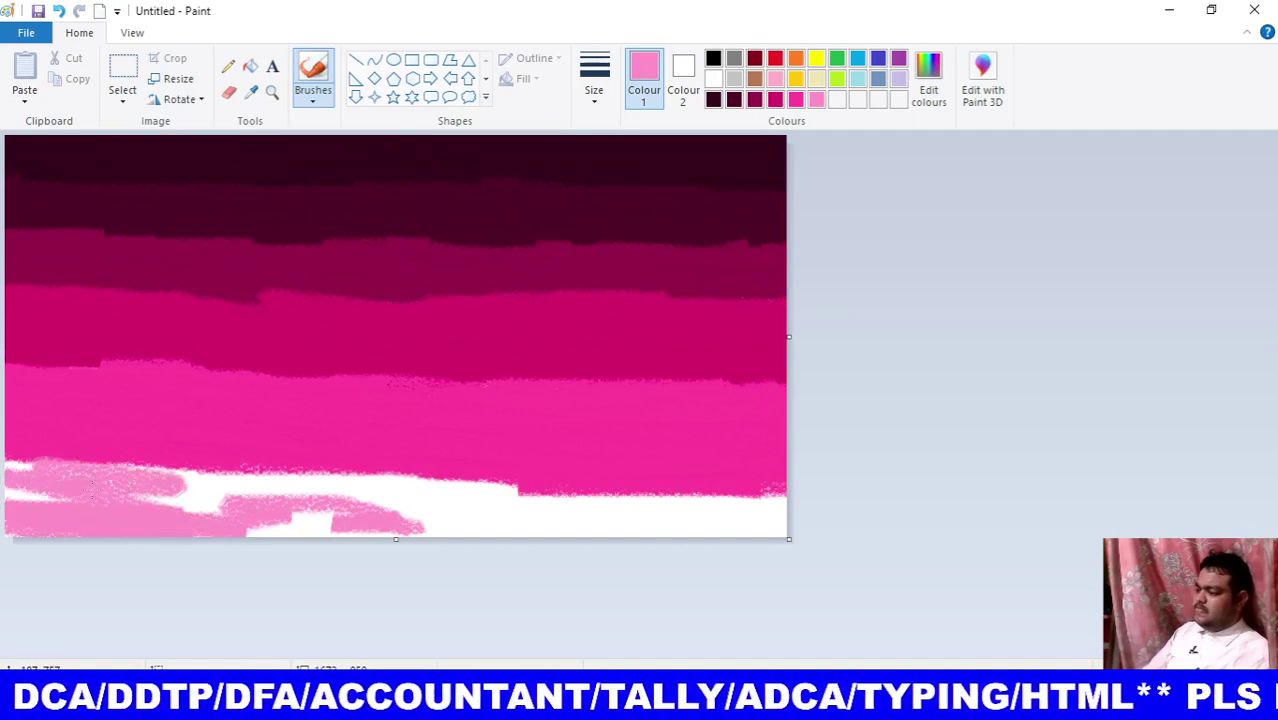
mouse_move(87, 494)
left_mouse_down()
mouse_move(43, 508)
mouse_move(240, 492)
mouse_move(325, 506)
left_mouse_up()
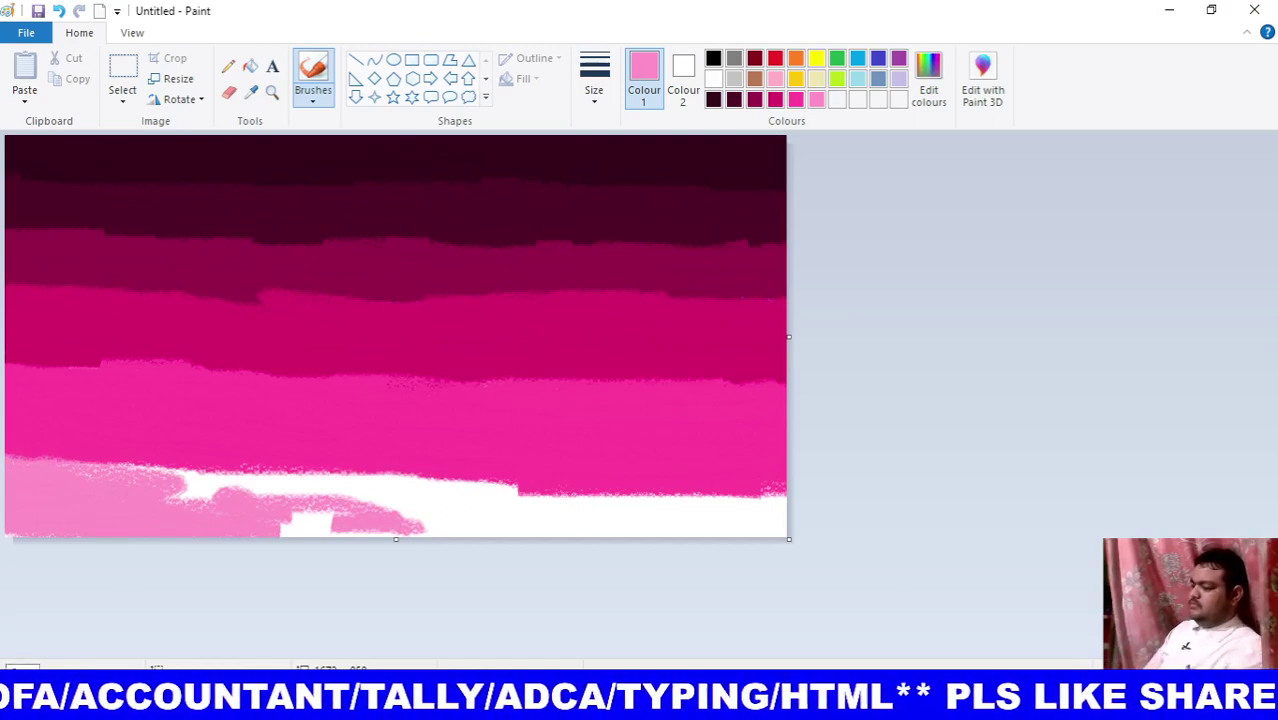
left_click_drag(292, 522, 170, 502)
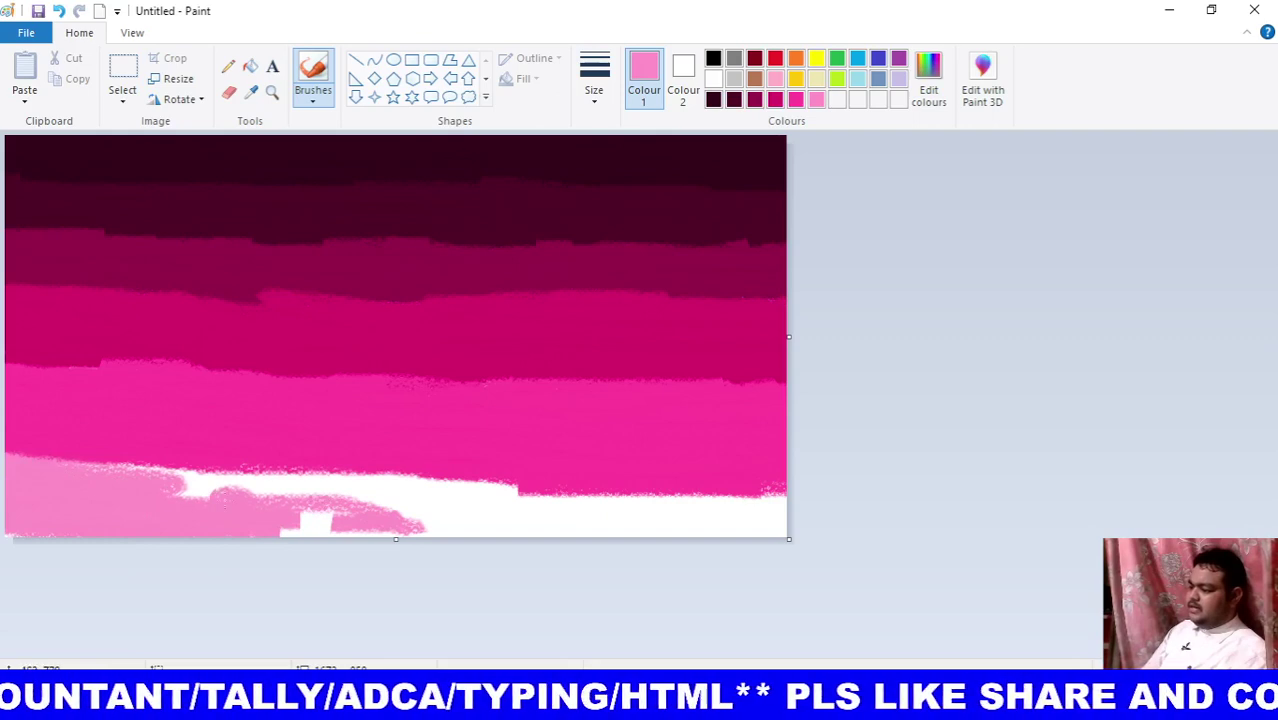
mouse_move(190, 494)
left_mouse_down()
mouse_move(200, 482)
mouse_move(125, 462)
mouse_move(141, 489)
left_mouse_up()
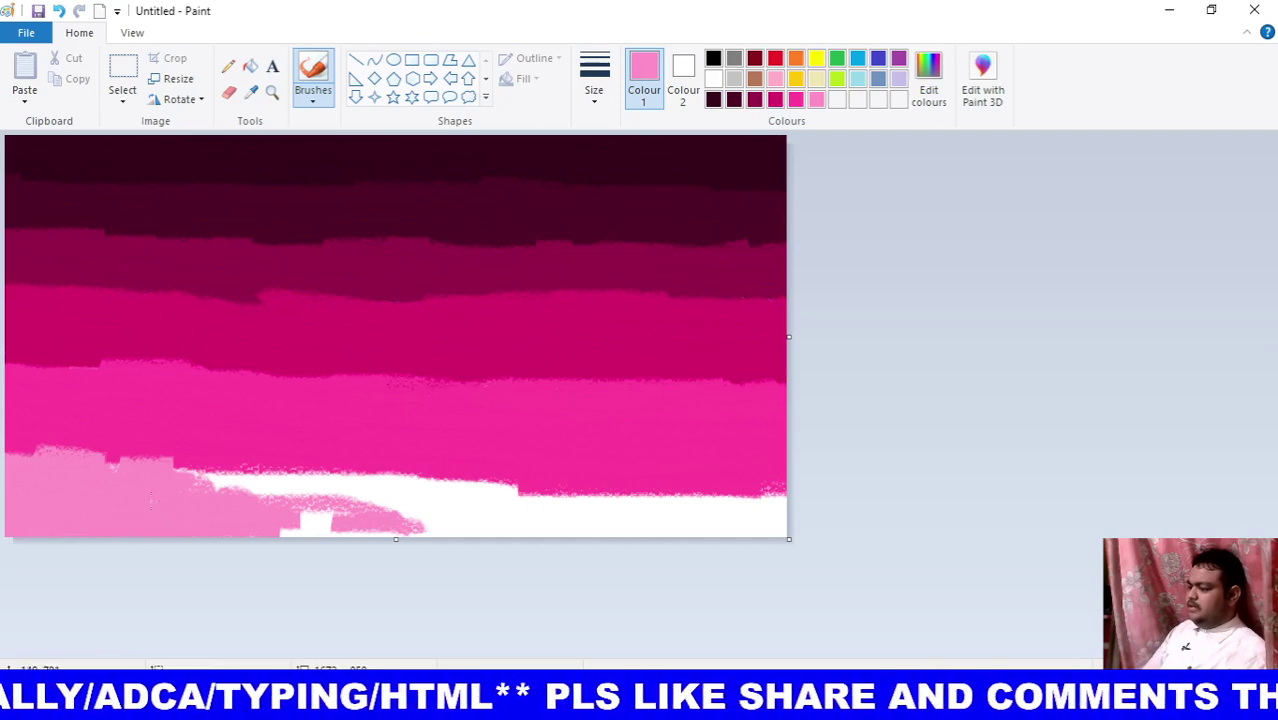
Cover the remaining white notches and slivers along the bottom edge in pale pink.
mouse_move(290, 525)
left_mouse_down()
mouse_move(424, 550)
mouse_move(653, 523)
left_mouse_up()
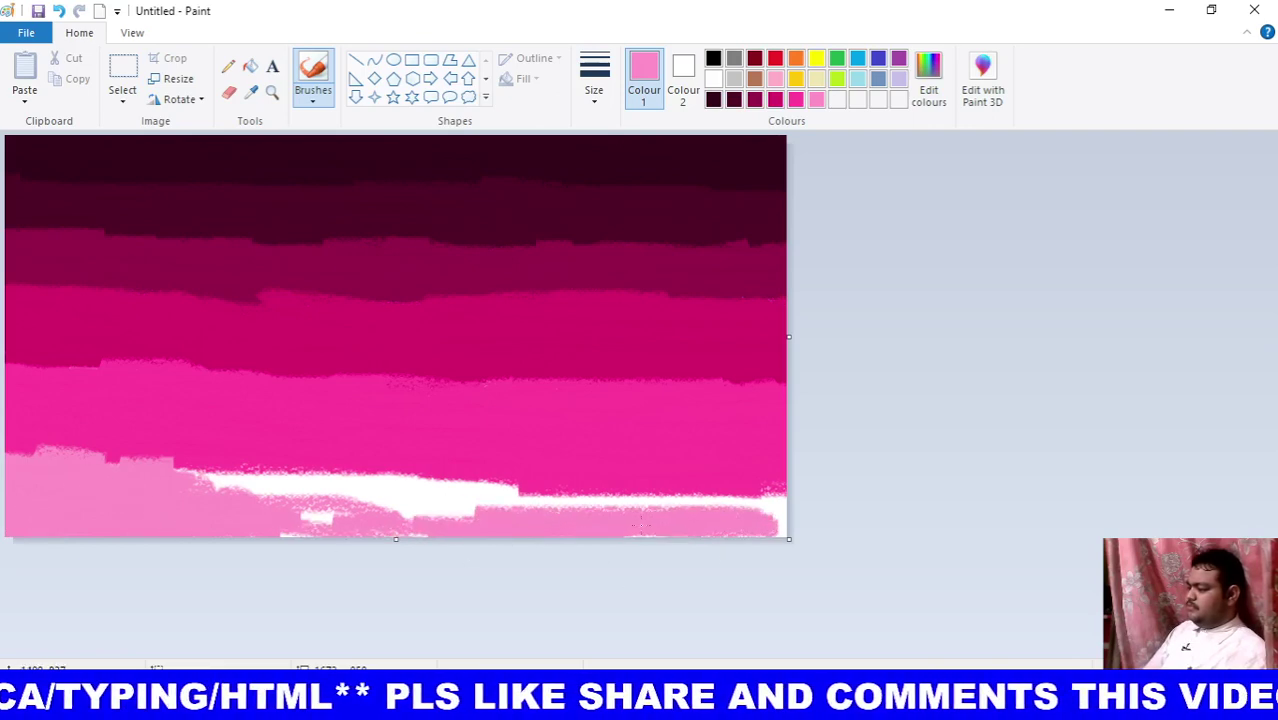
left_click_drag(738, 520, 652, 501)
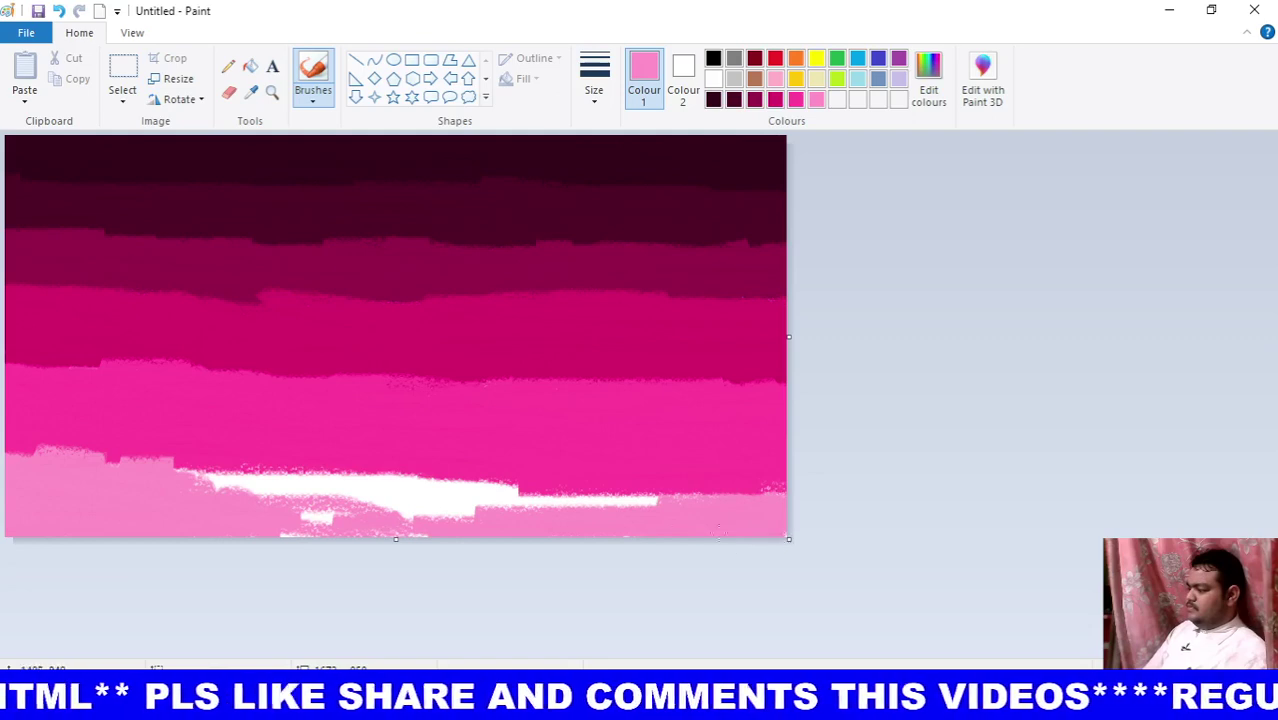
left_click_drag(718, 525, 510, 537)
left_click_drag(400, 520, 42, 525)
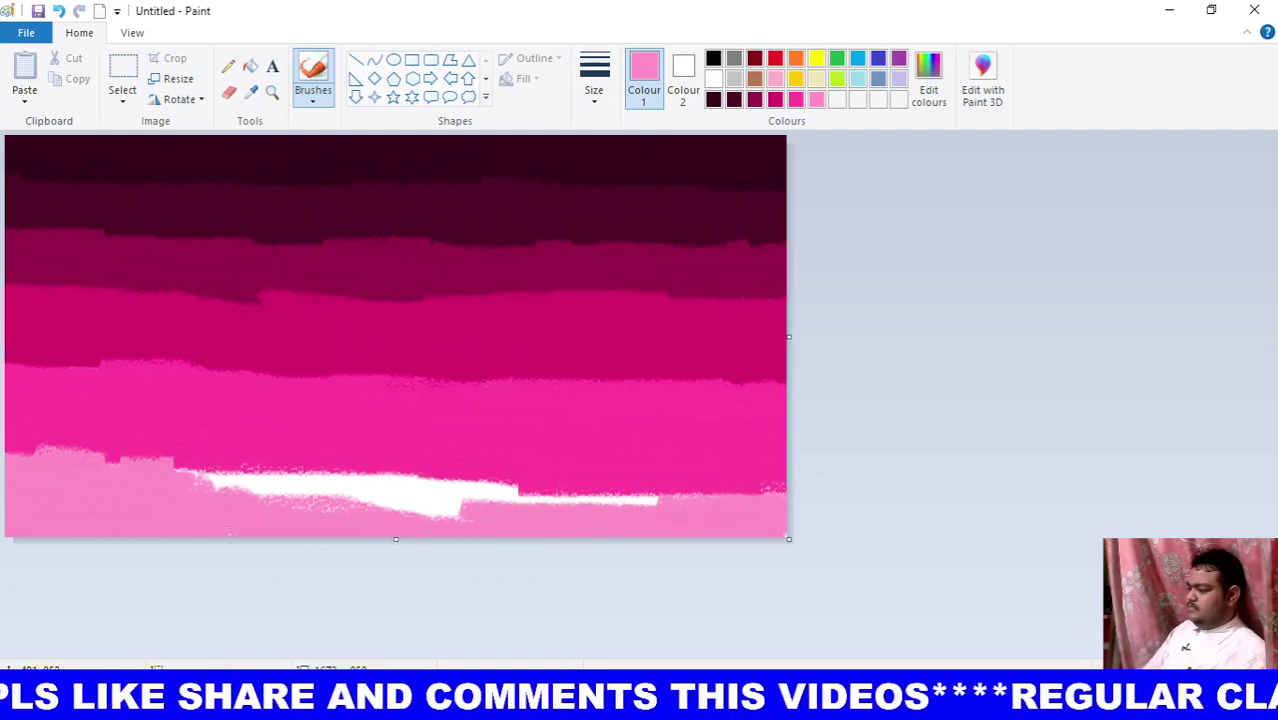
mouse_move(526, 492)
left_mouse_down()
mouse_move(245, 495)
mouse_move(178, 470)
mouse_move(281, 502)
mouse_move(410, 486)
mouse_move(330, 470)
mouse_move(560, 500)
mouse_move(370, 470)
mouse_move(648, 500)
mouse_move(690, 490)
mouse_move(628, 521)
left_mouse_up()
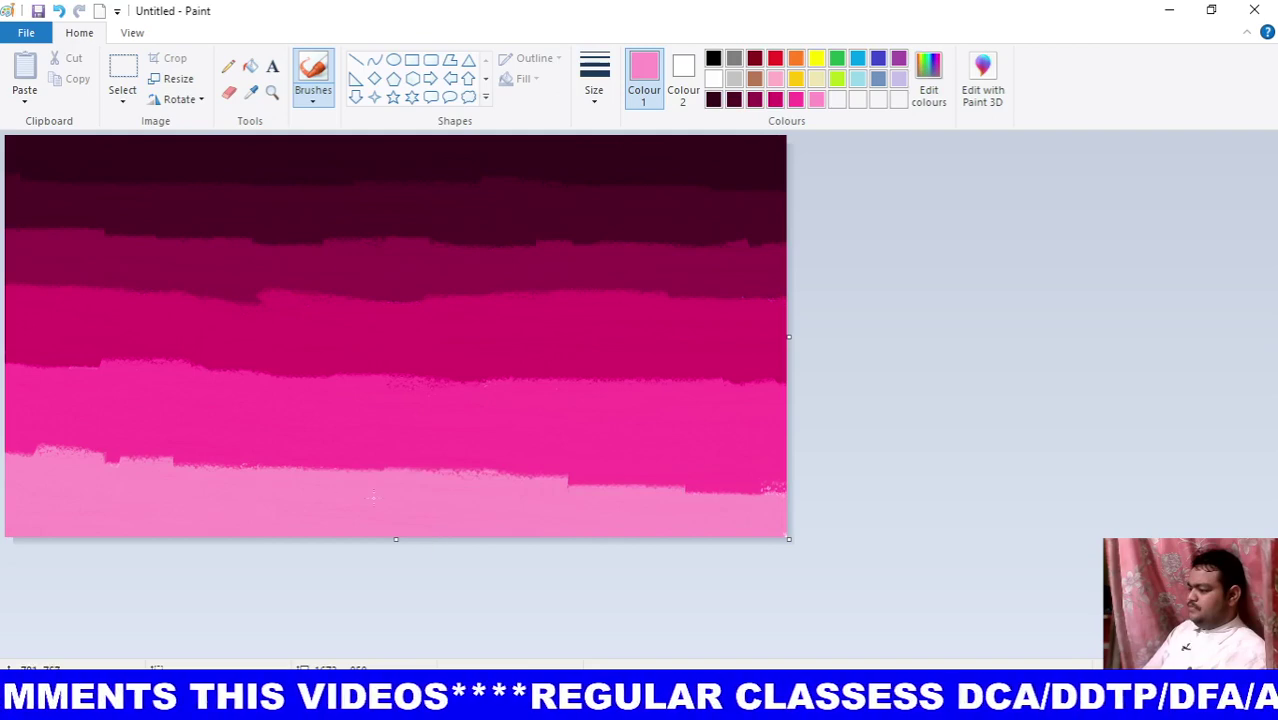
Blend the light pink upward to smooth its boundary with the hot pink band.
mouse_move(114, 497)
left_mouse_down()
mouse_move(345, 467)
mouse_move(775, 486)
mouse_move(612, 495)
left_mouse_up()
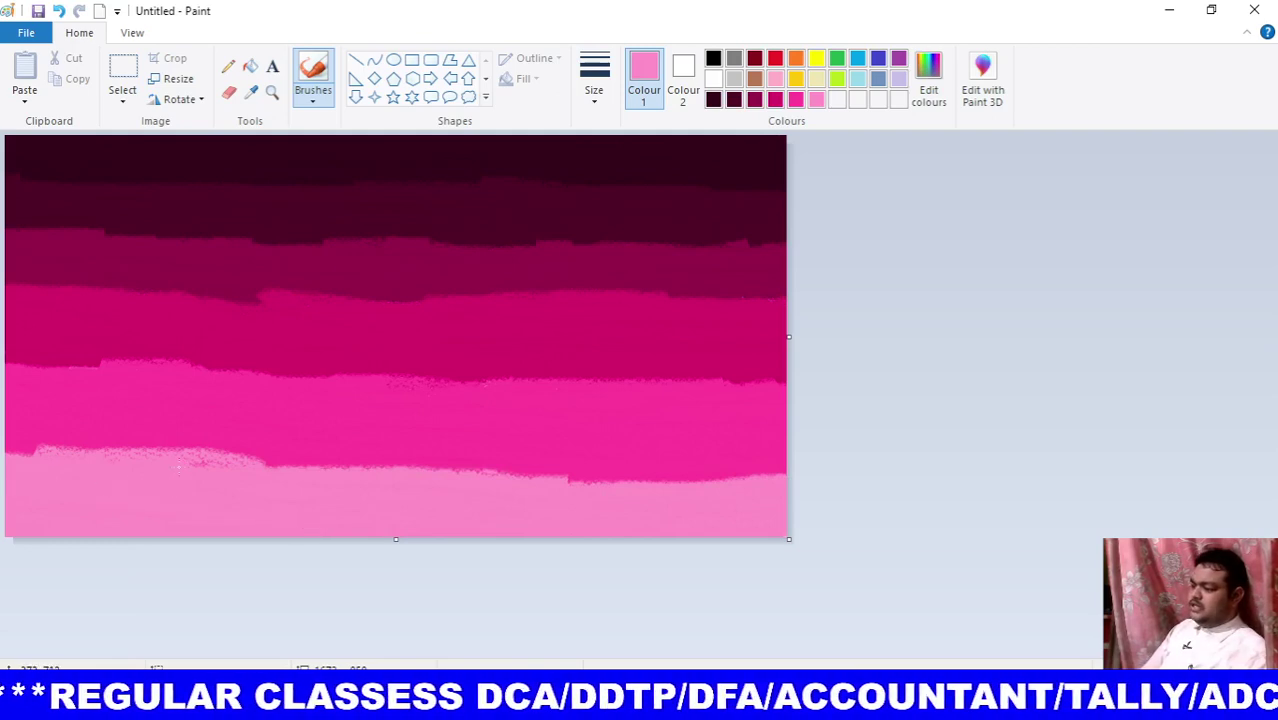
left_click_drag(148, 463, 145, 458)
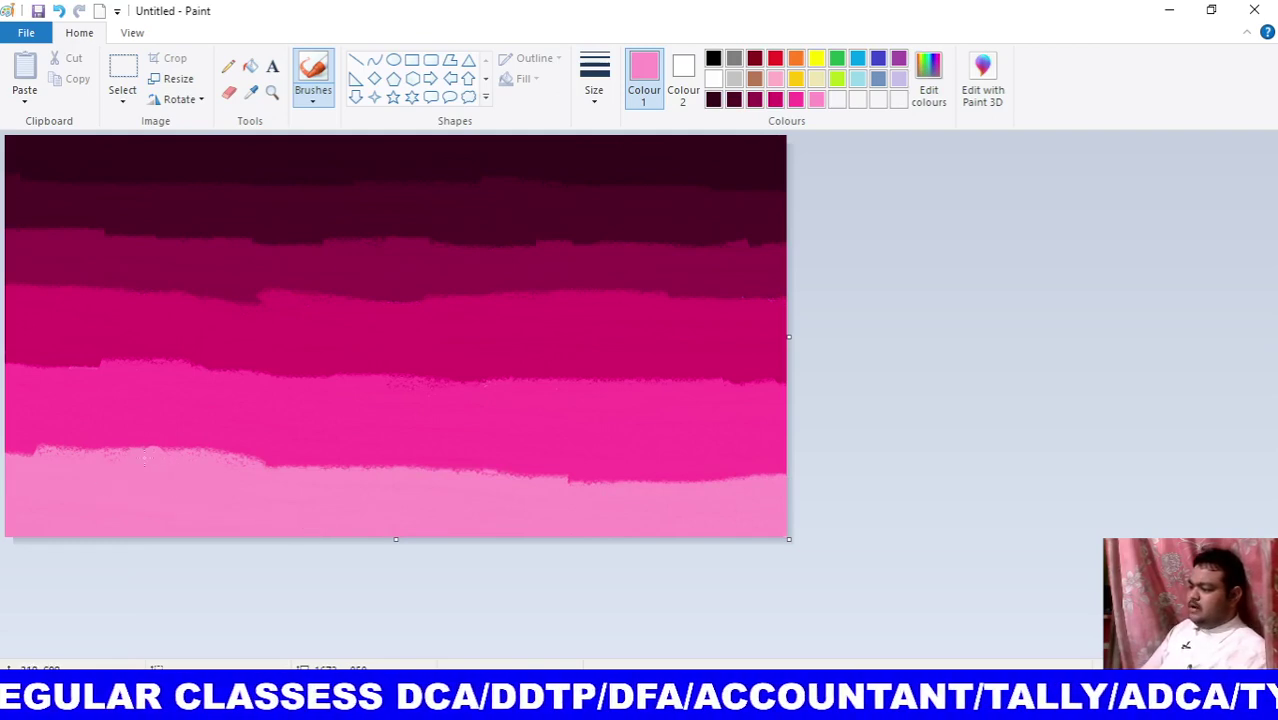
left_click_drag(44, 463, 14, 455)
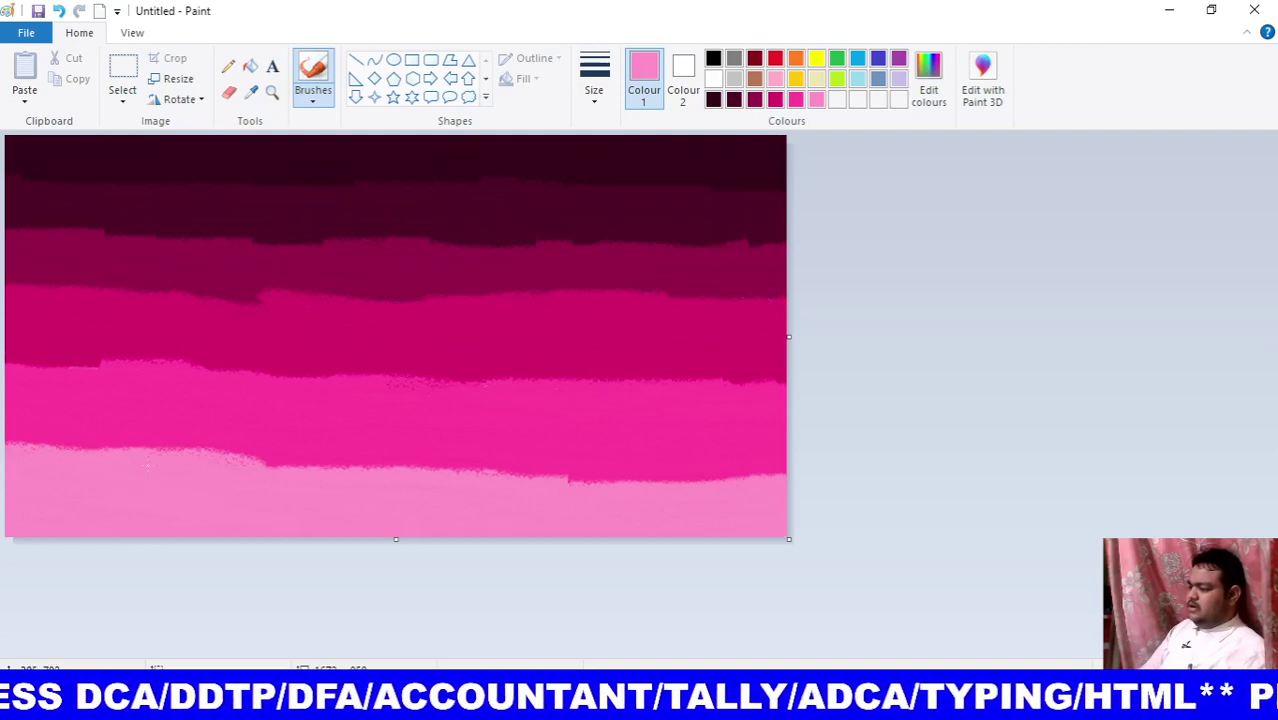
left_click_drag(230, 478, 396, 478)
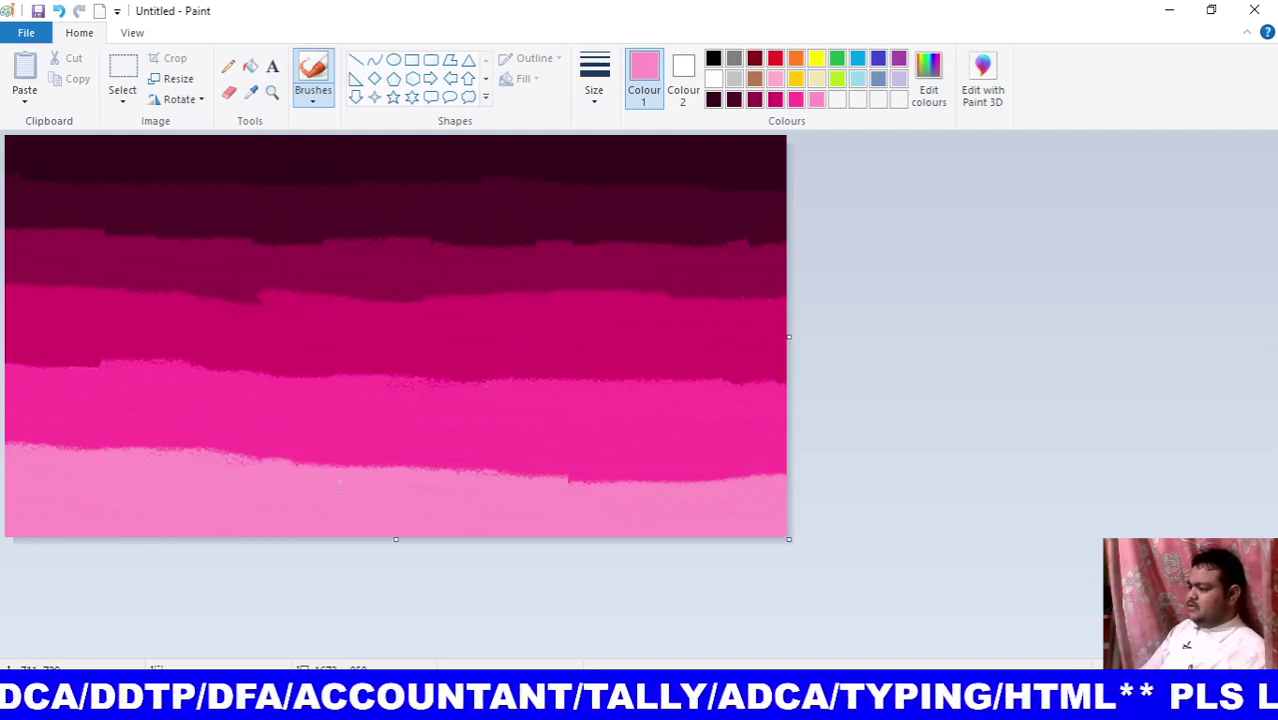
mouse_move(490, 478)
left_mouse_down()
mouse_move(650, 478)
mouse_move(540, 468)
mouse_move(774, 466)
mouse_move(768, 454)
left_mouse_up()
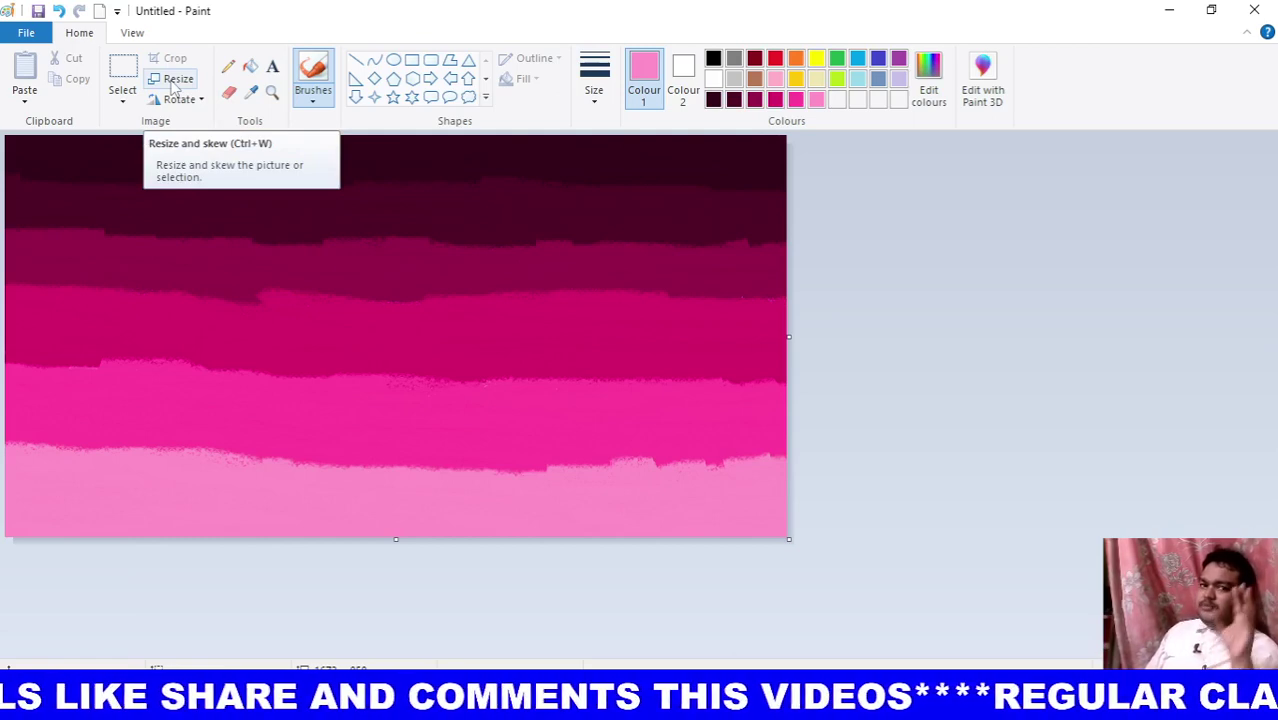
Resize the picture in pixels, aspect ratio unlocked, to a height of 6.
left_click(172, 88)
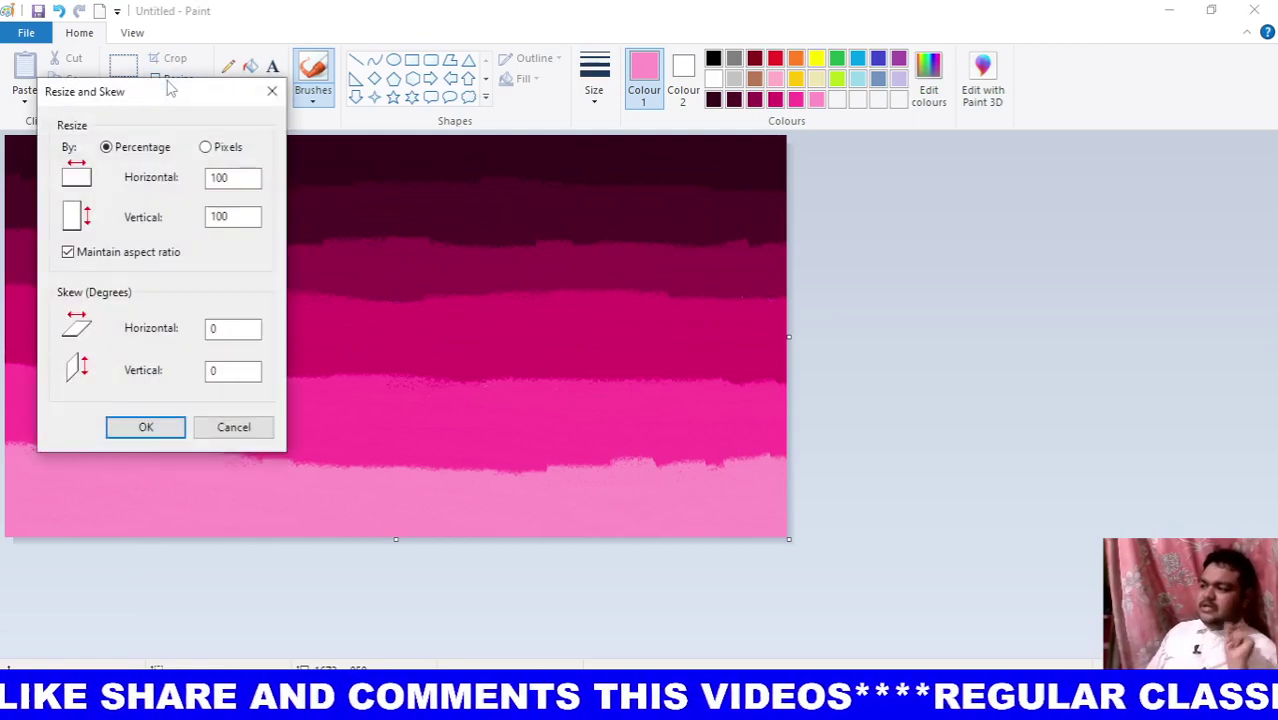
left_click(205, 148)
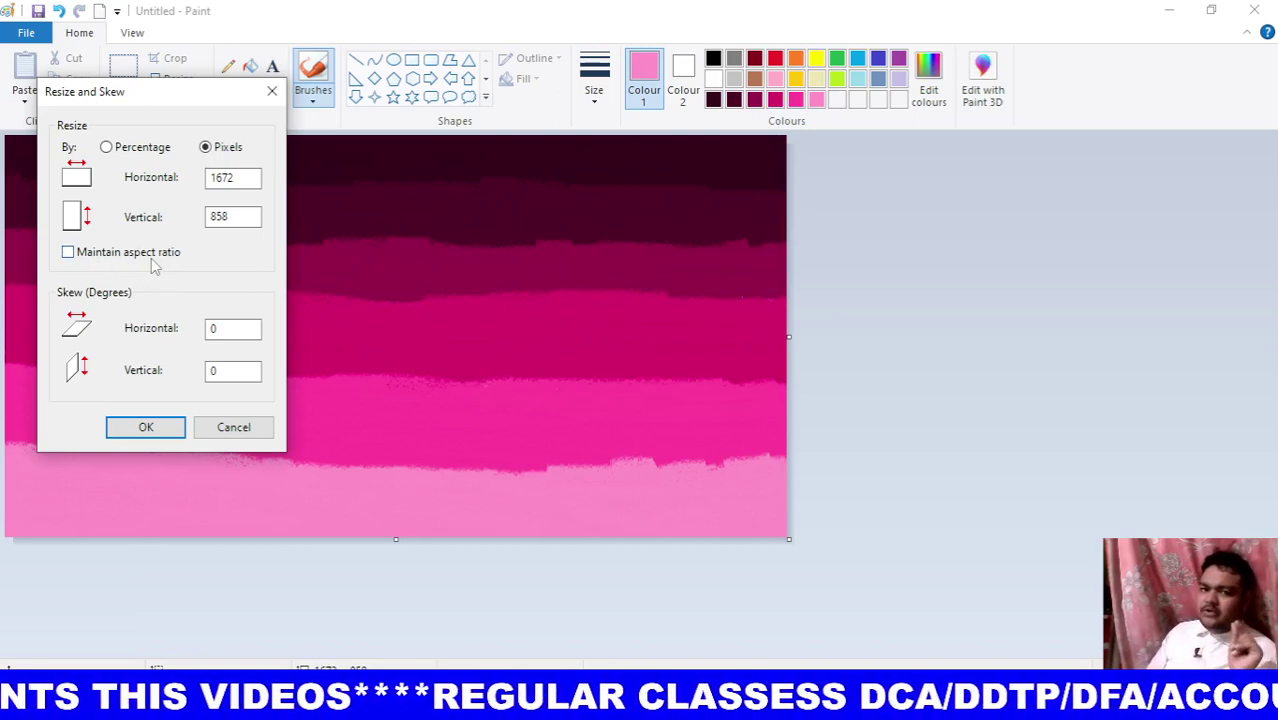
left_click(153, 258)
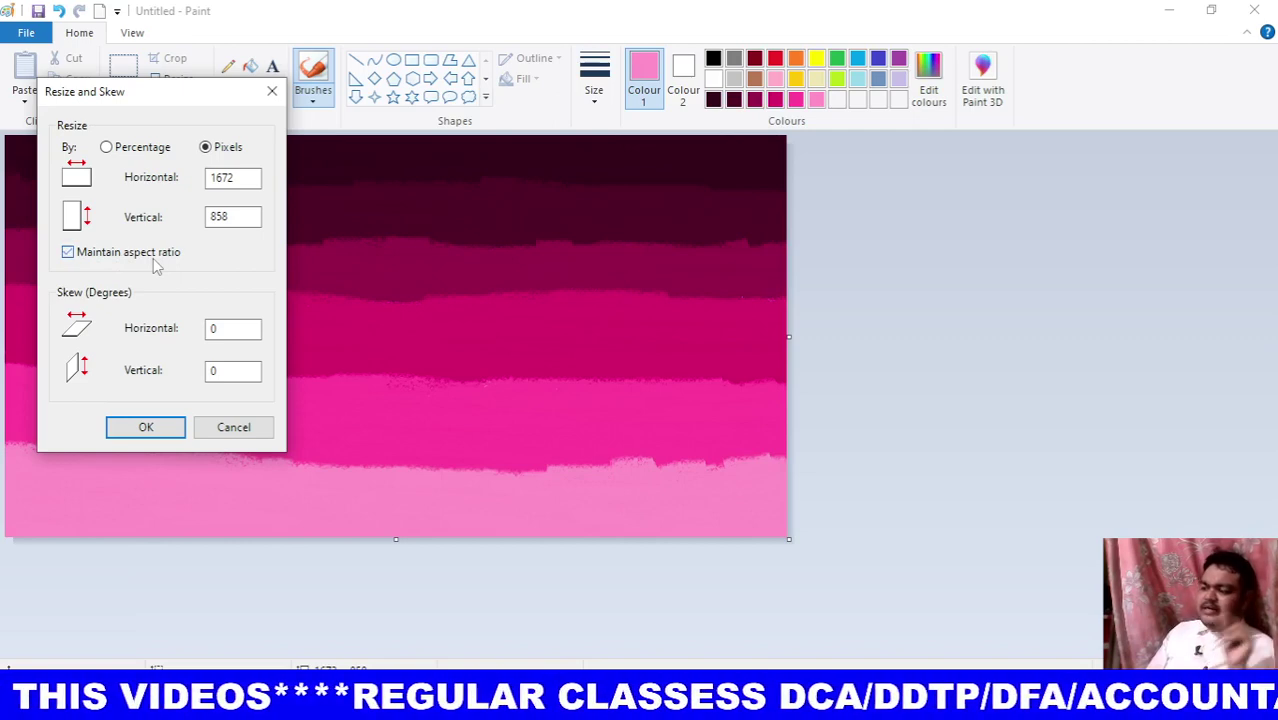
left_click(153, 258)
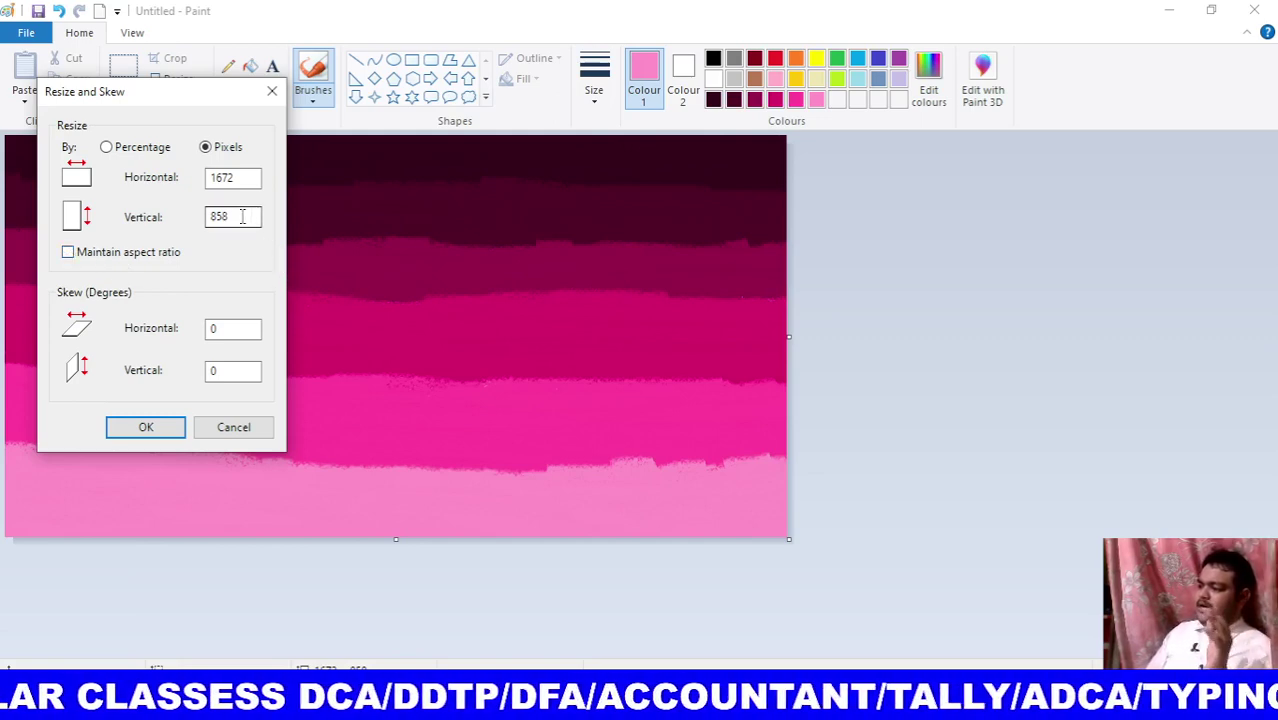
left_click_drag(242, 217, 181, 222)
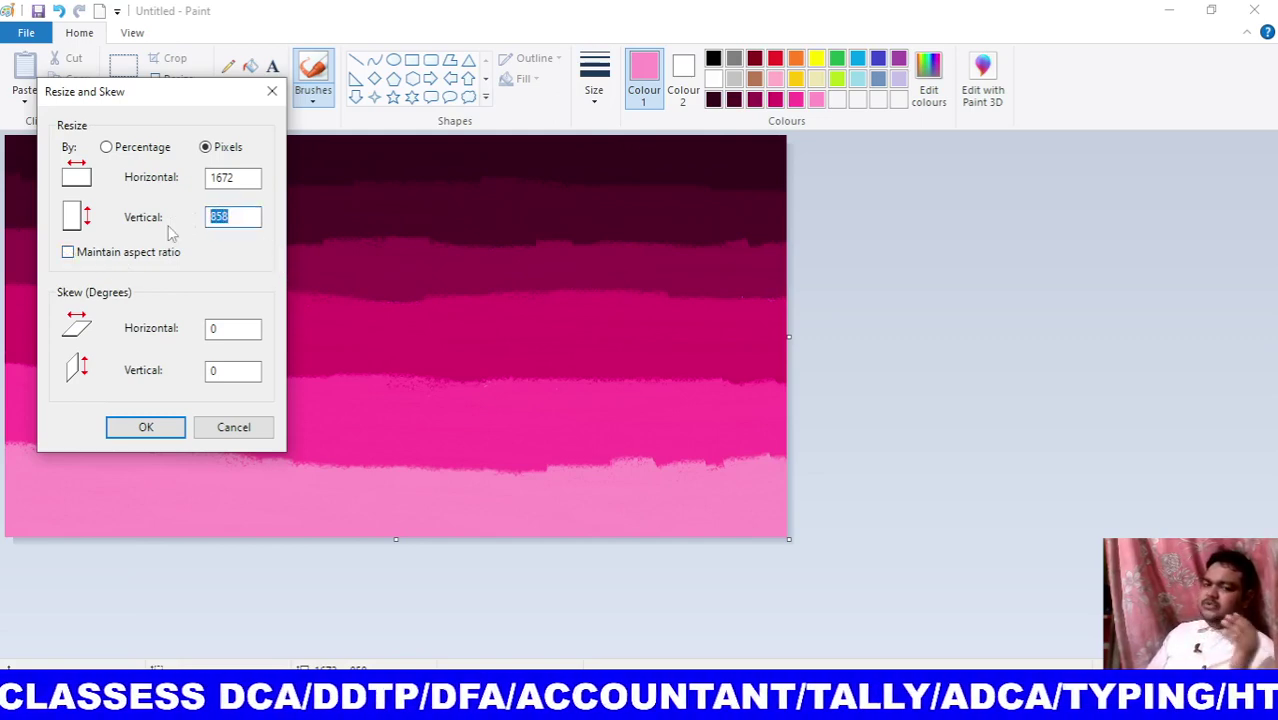
type("6")
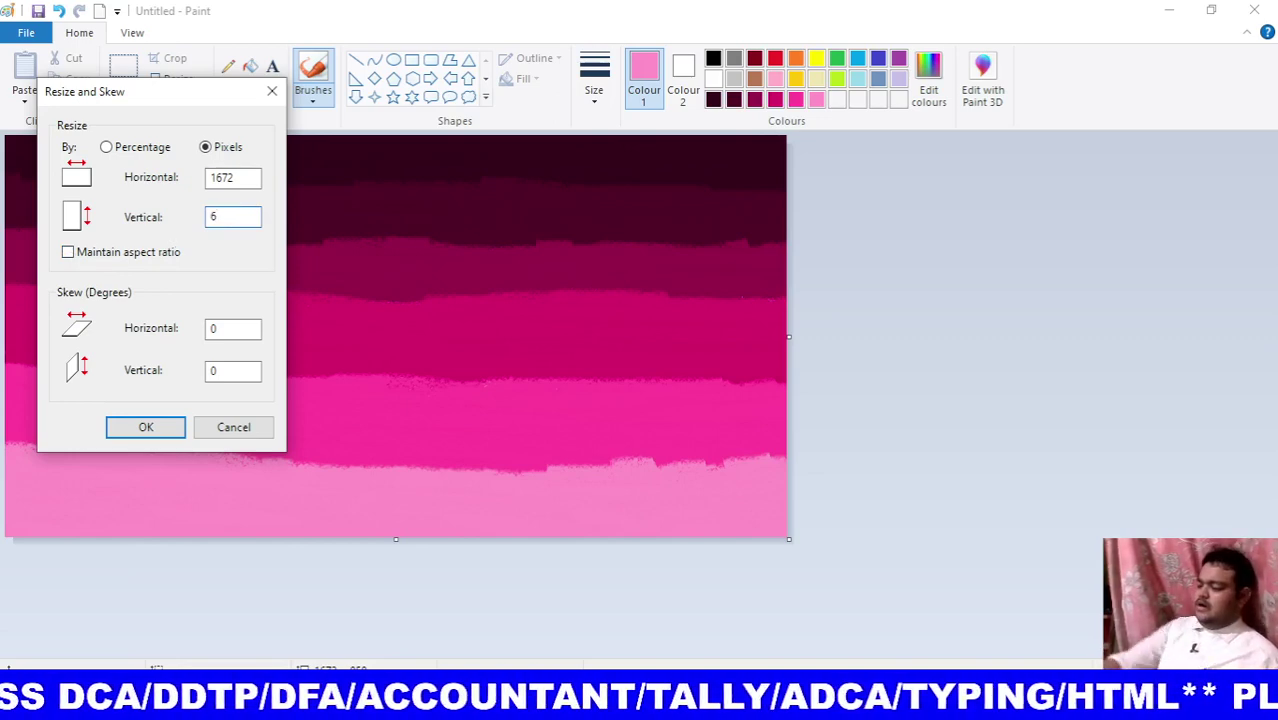
key("ctrl+z")
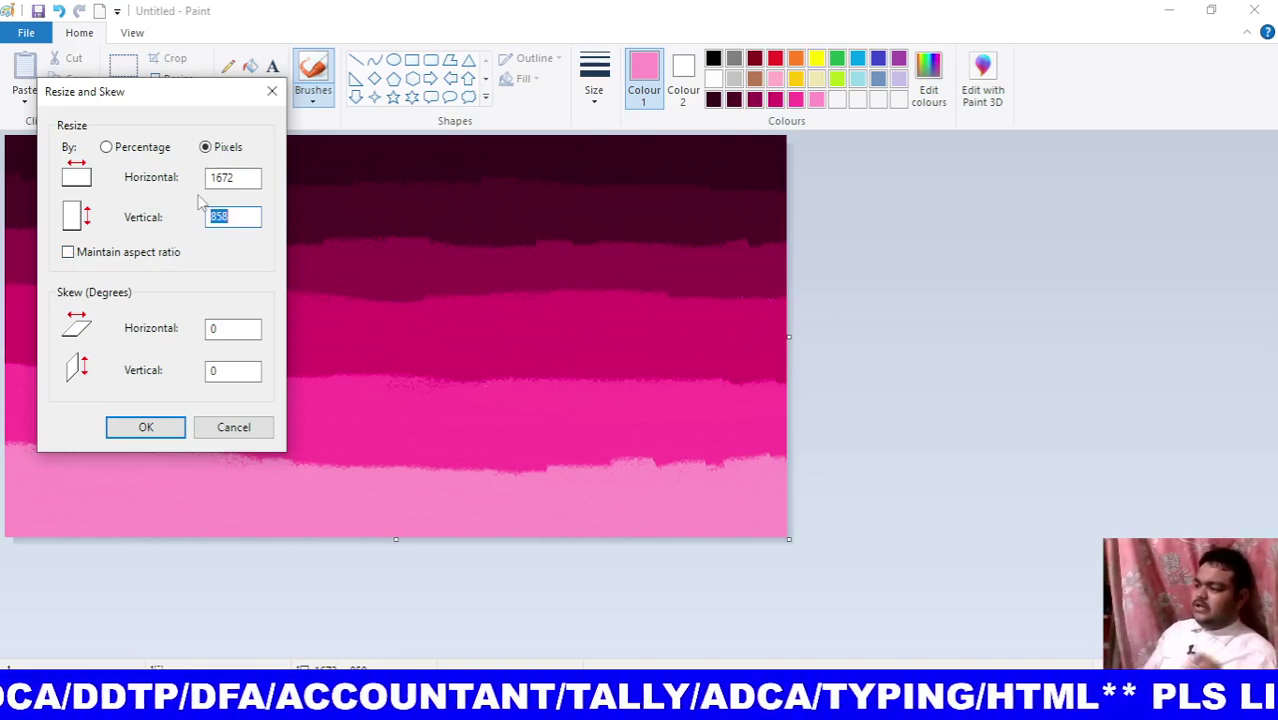
type("6")
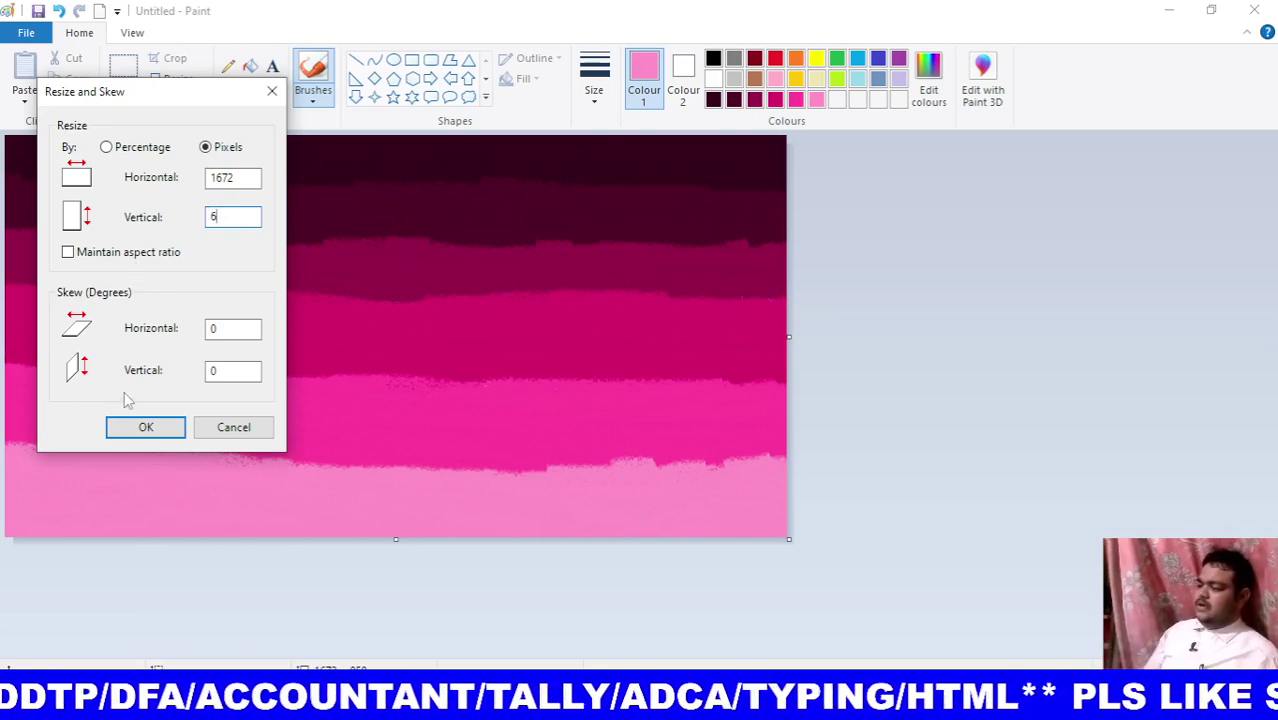
left_click(133, 430)
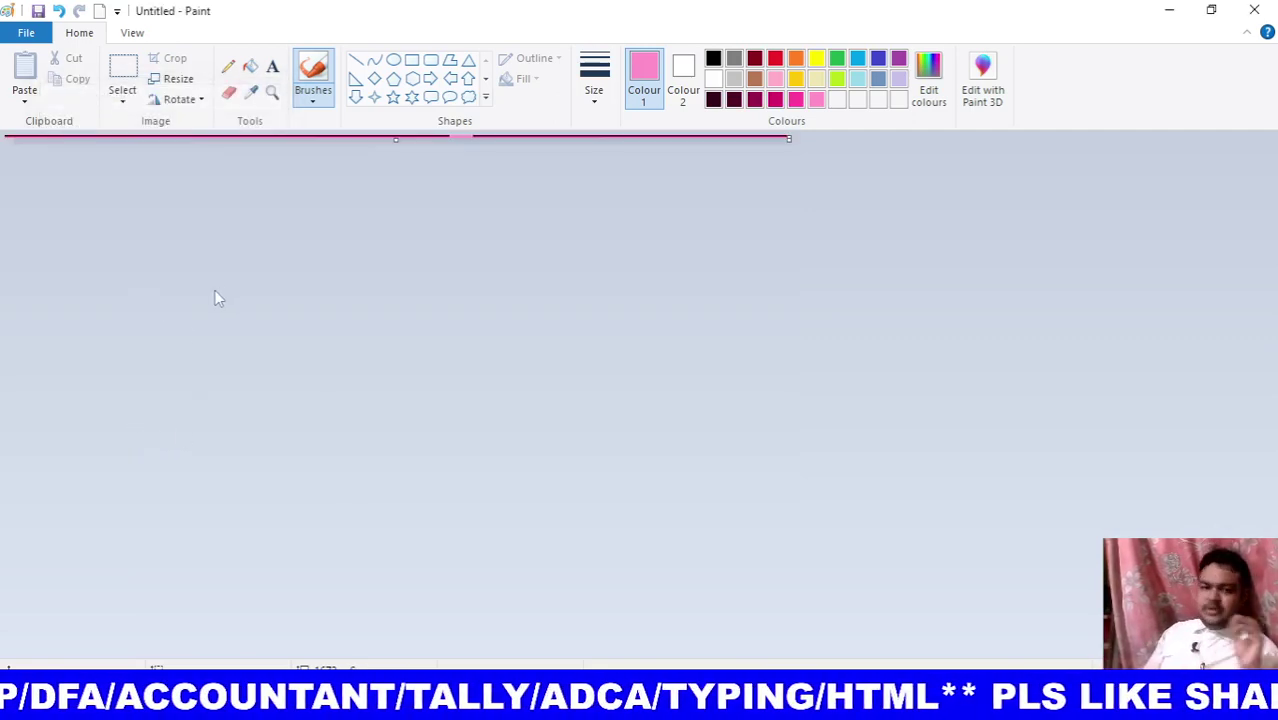
Resize the 6-pixel strip back to a height of 858 pixels.
left_click(176, 79)
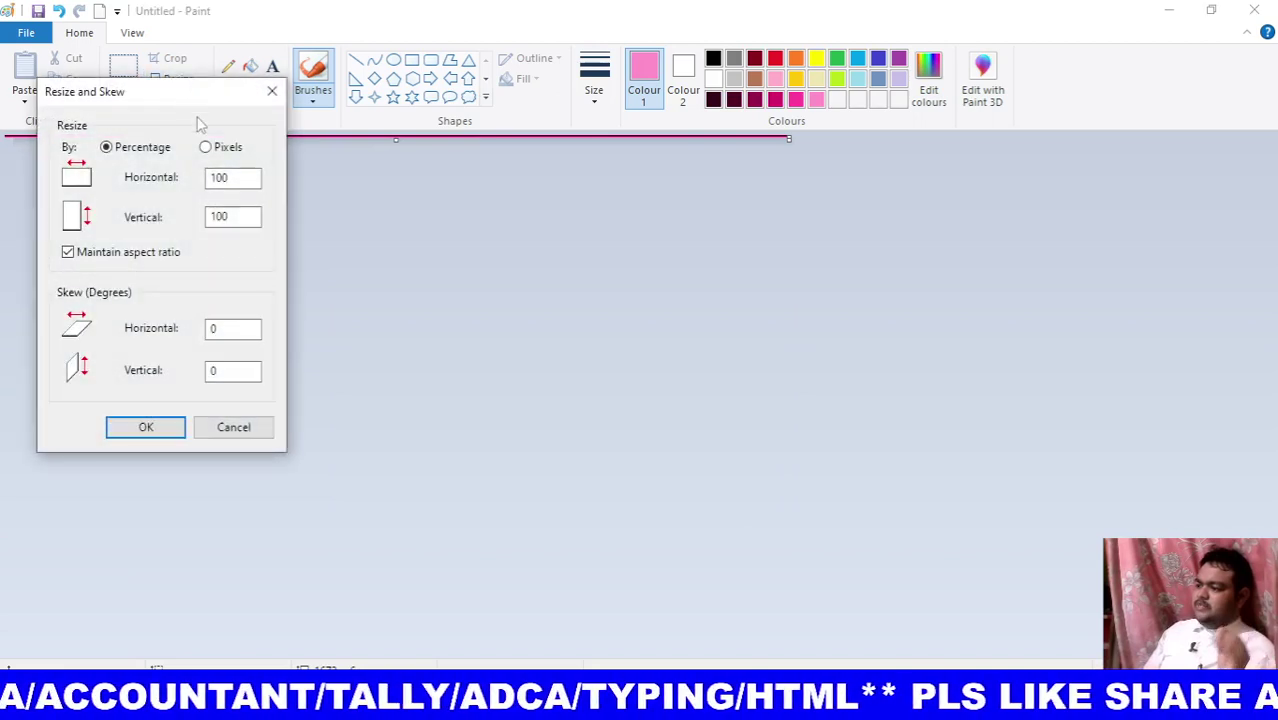
left_click(208, 147)
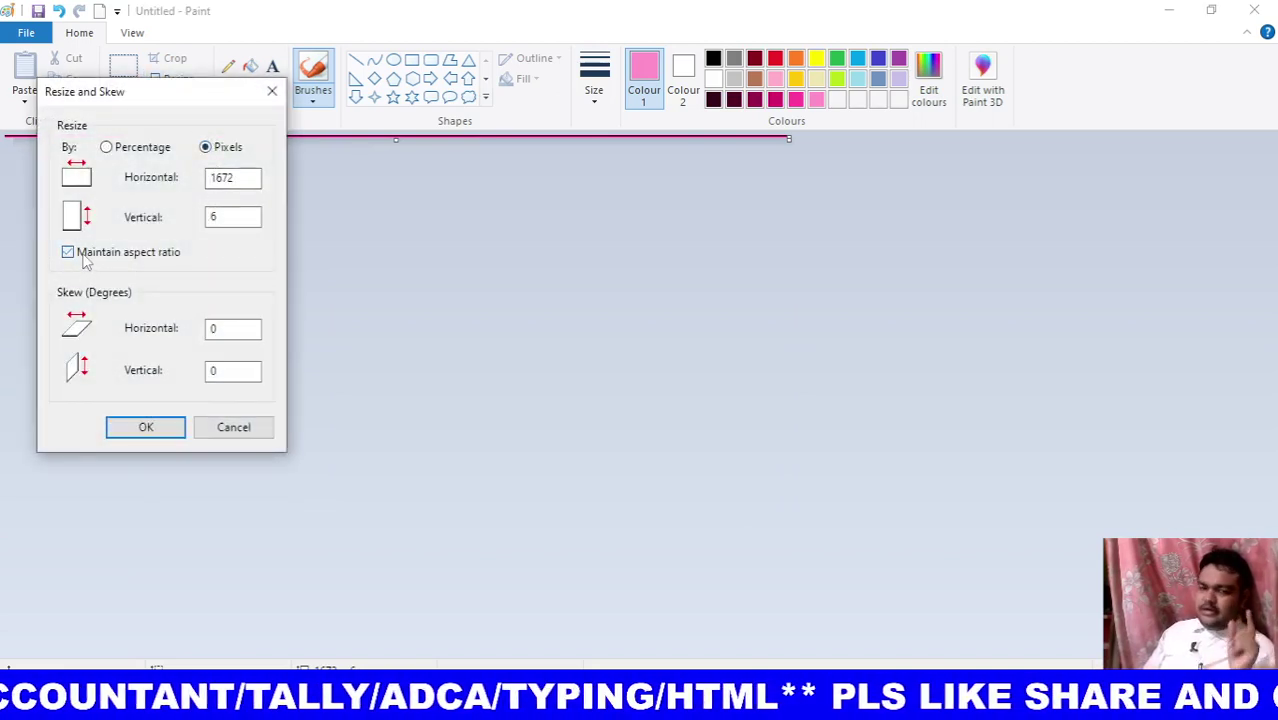
left_click_drag(213, 214, 169, 218)
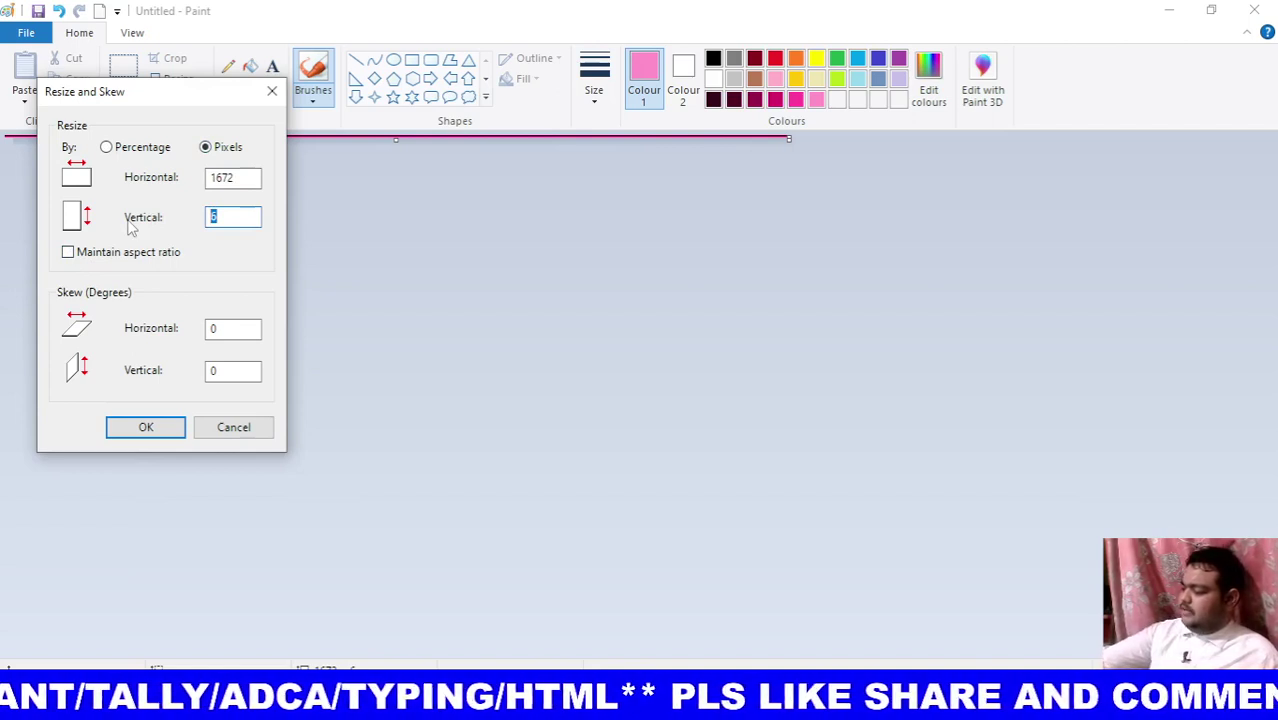
type("858")
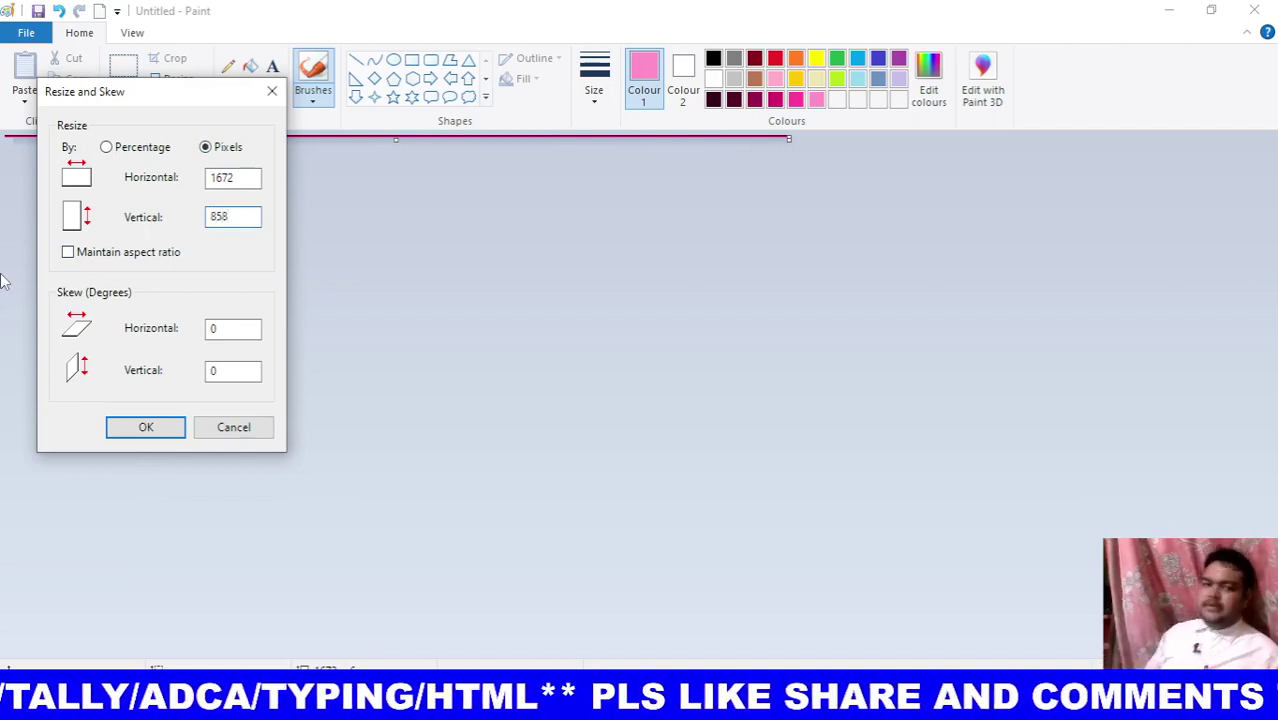
left_click(145, 428)
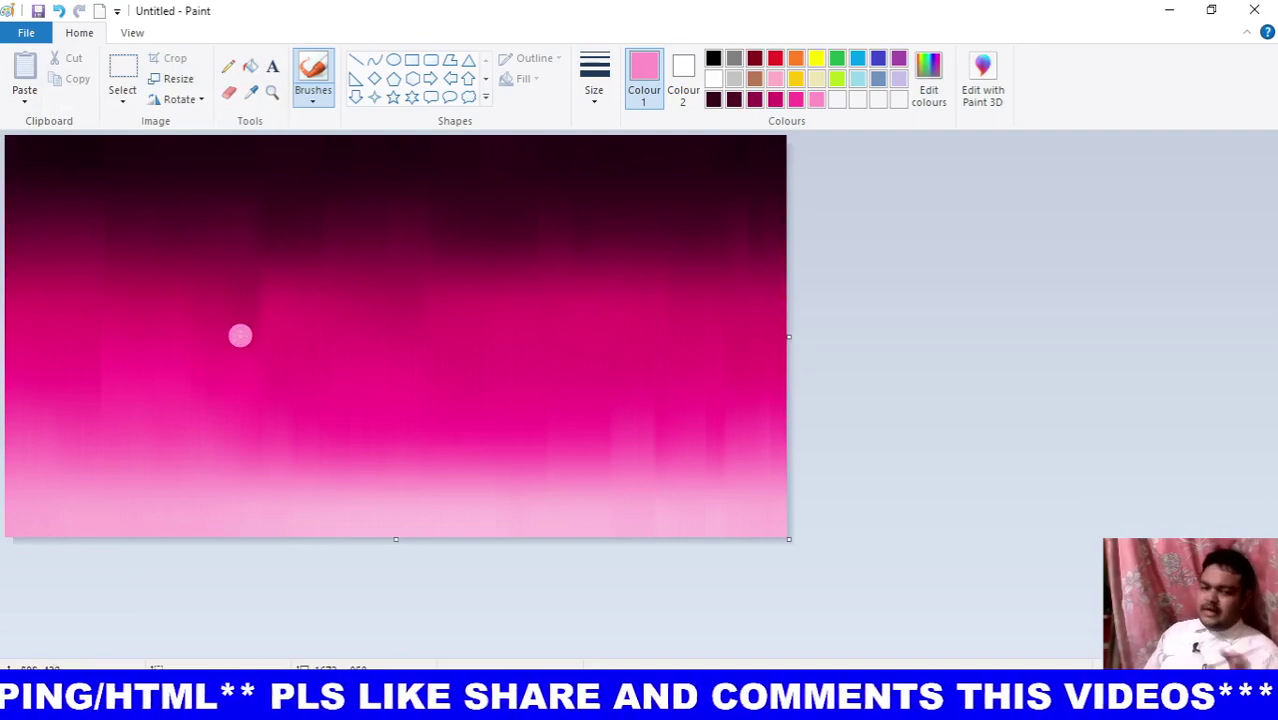
Select all and drag the bottom edge up to squash the gradient into the upper part.
left_click(122, 95)
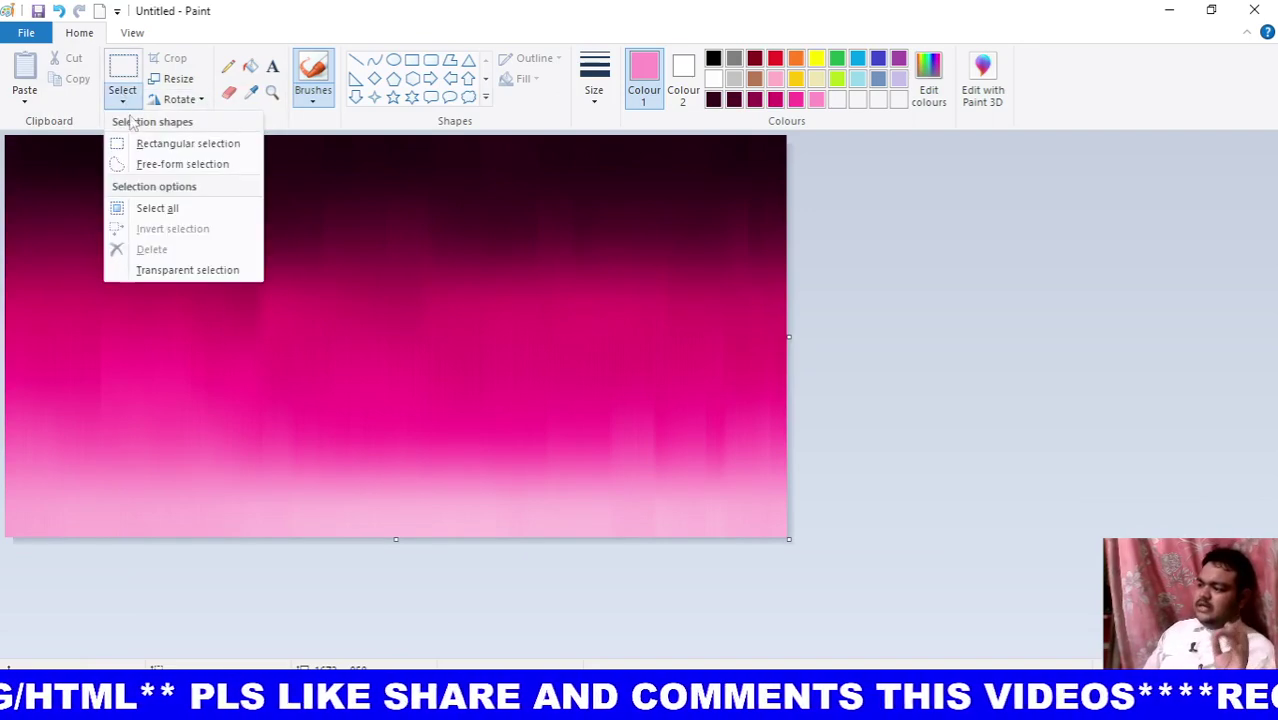
left_click(160, 210)
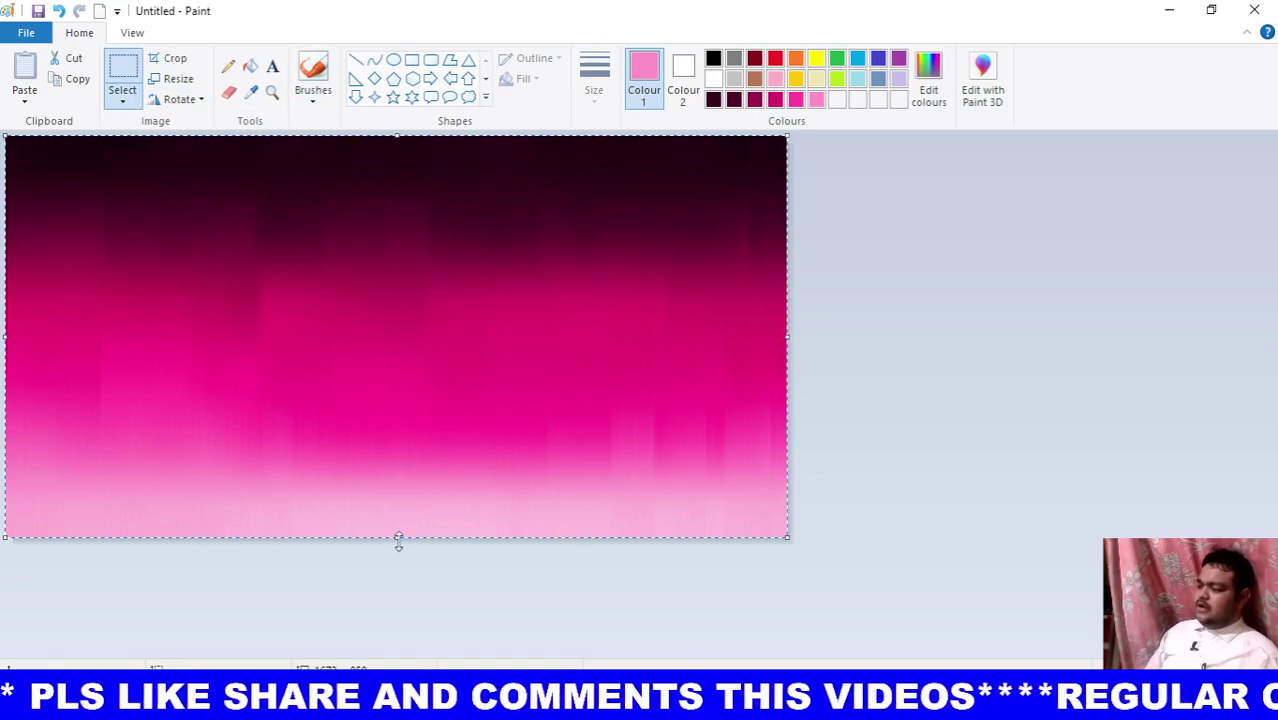
left_click_drag(398, 540, 408, 422)
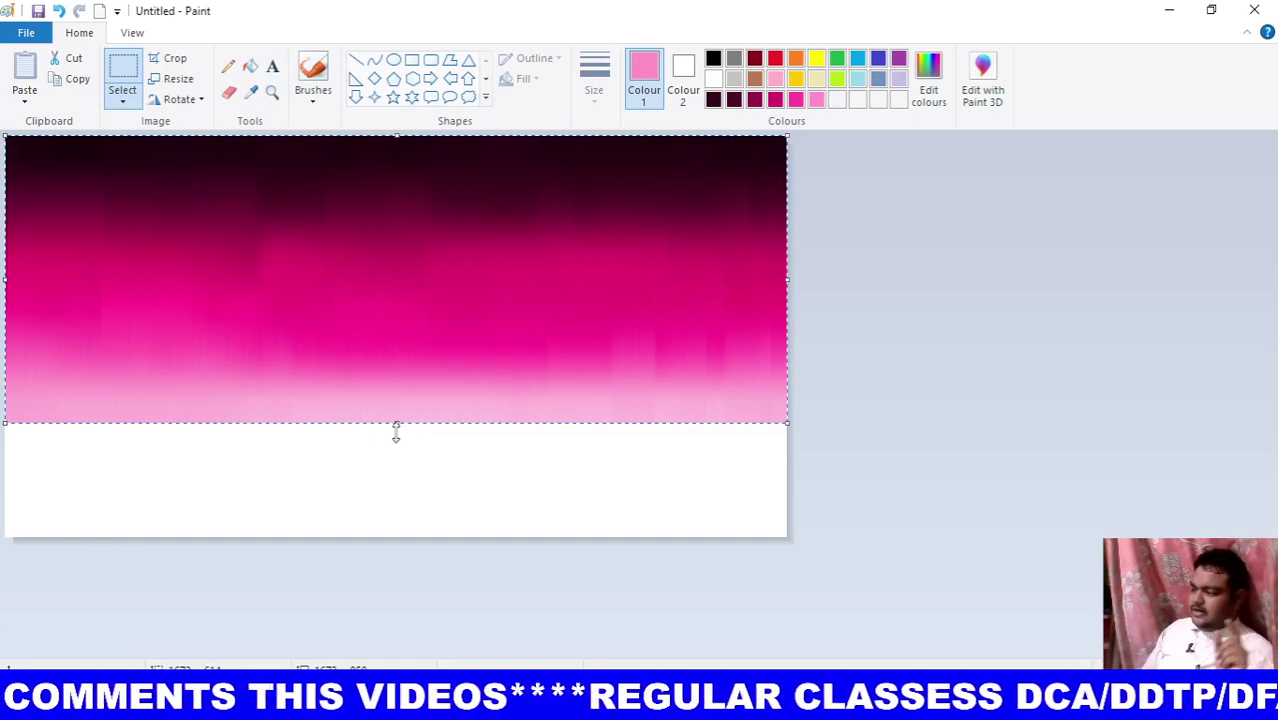
left_click_drag(397, 425, 405, 362)
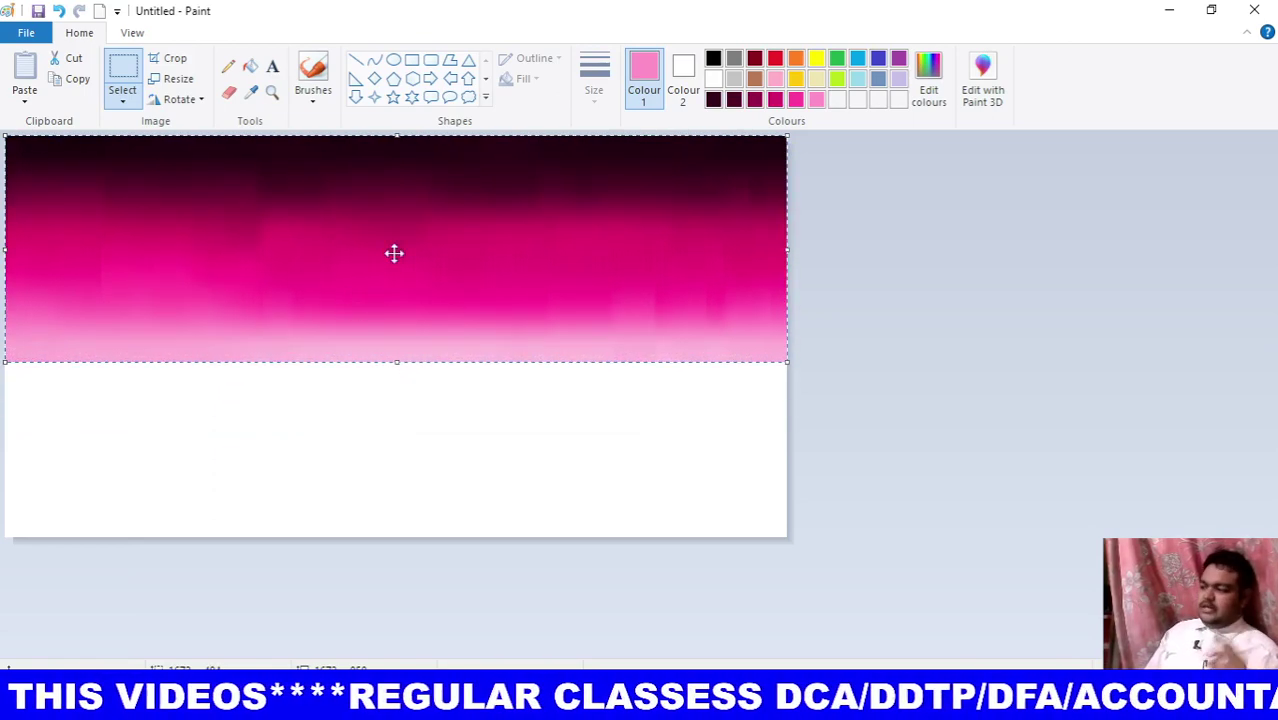
Copy the squashed gradient and paste a copy at the top.
right_click(399, 301)
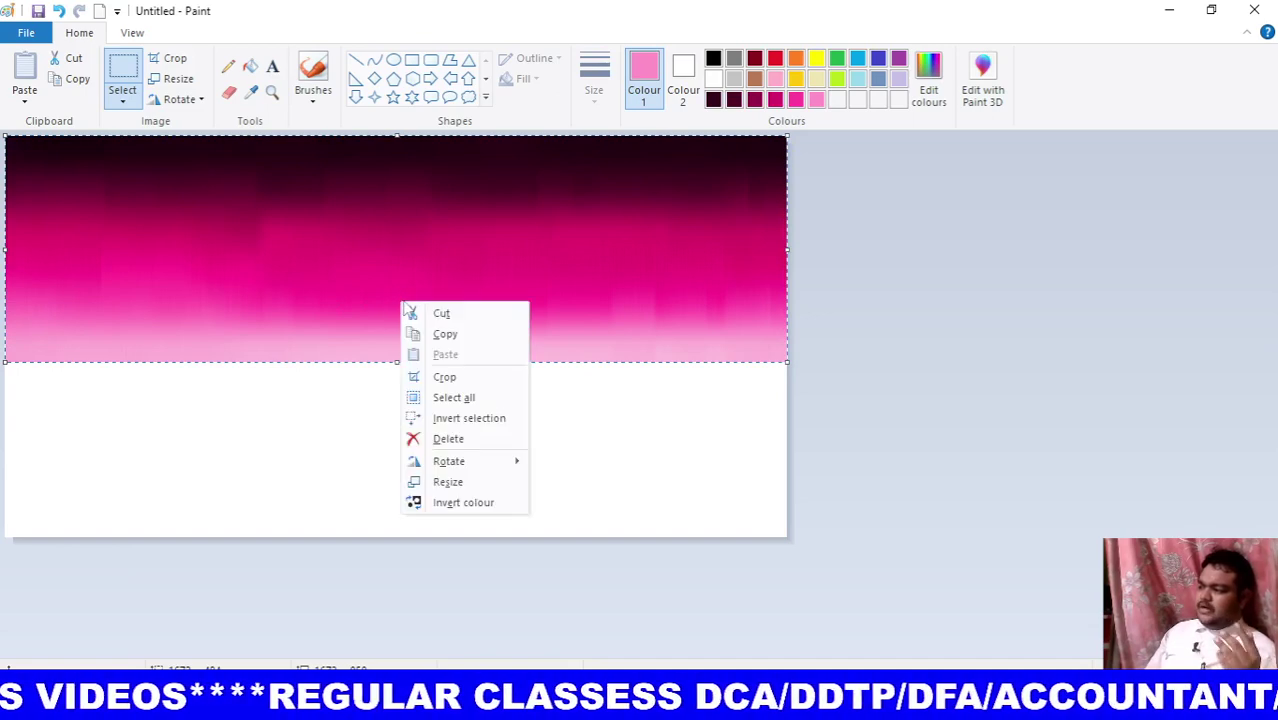
left_click(112, 148)
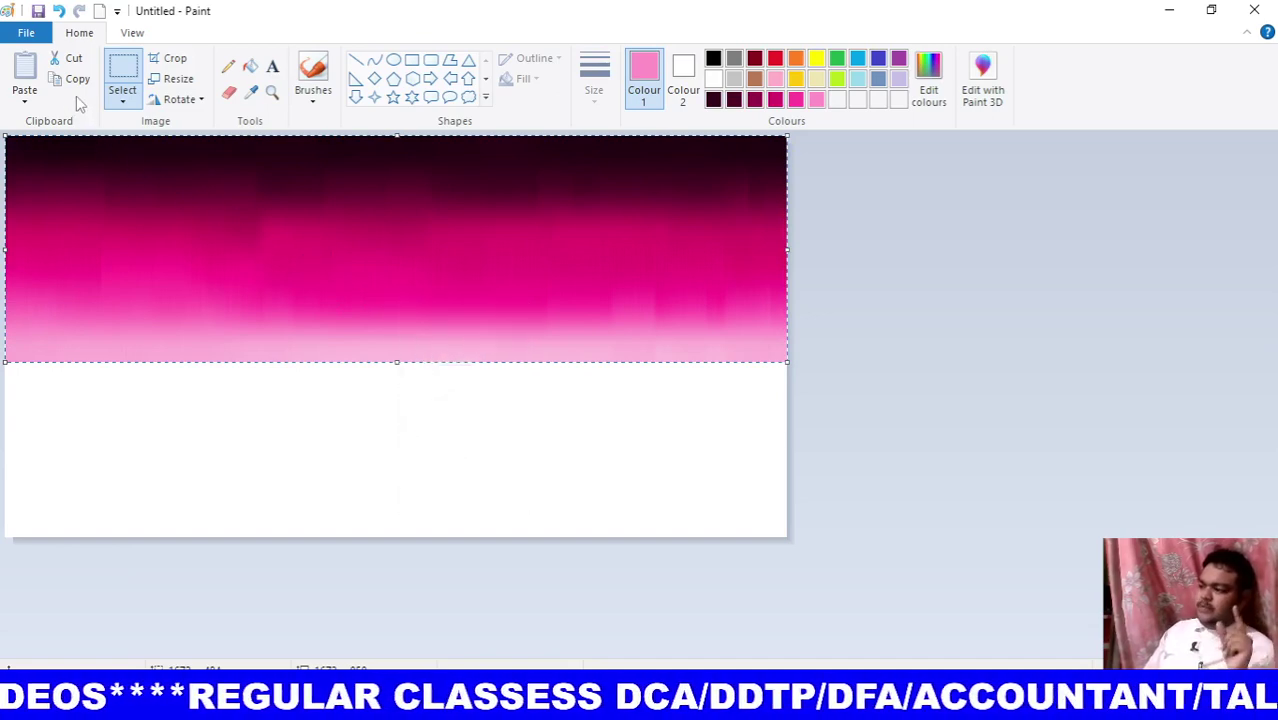
left_click(28, 62)
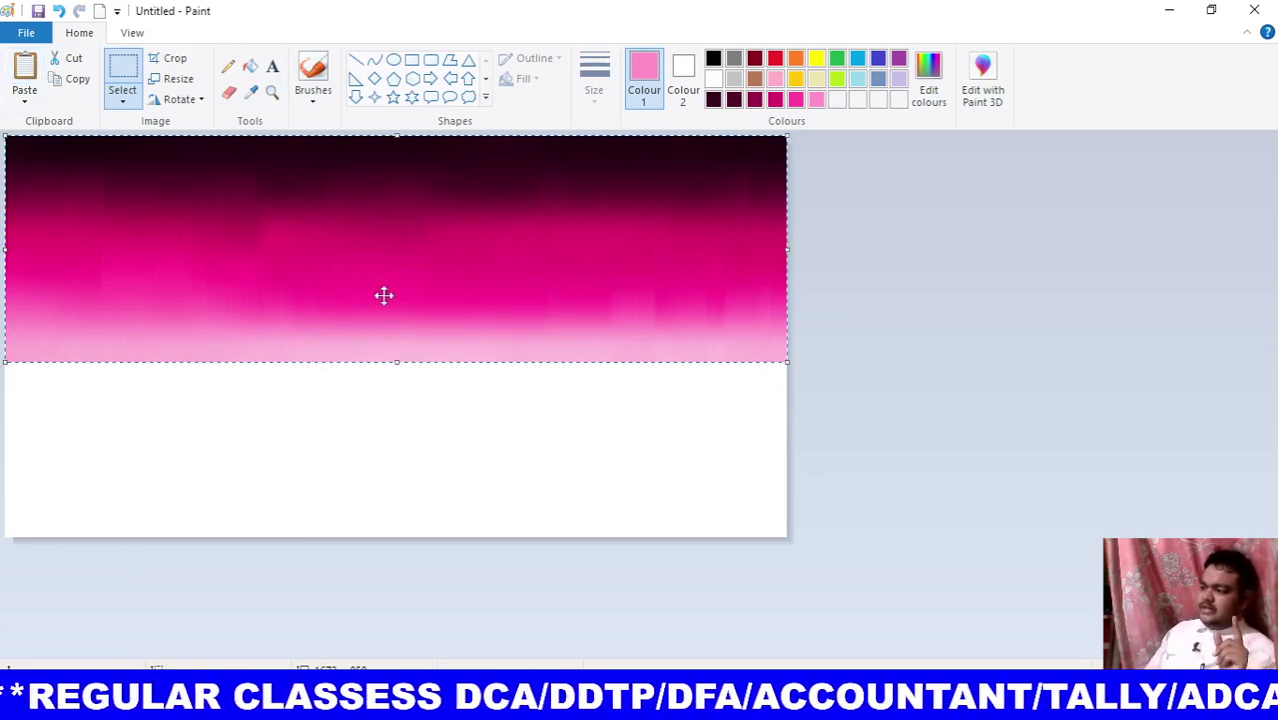
left_click_drag(363, 279, 364, 279)
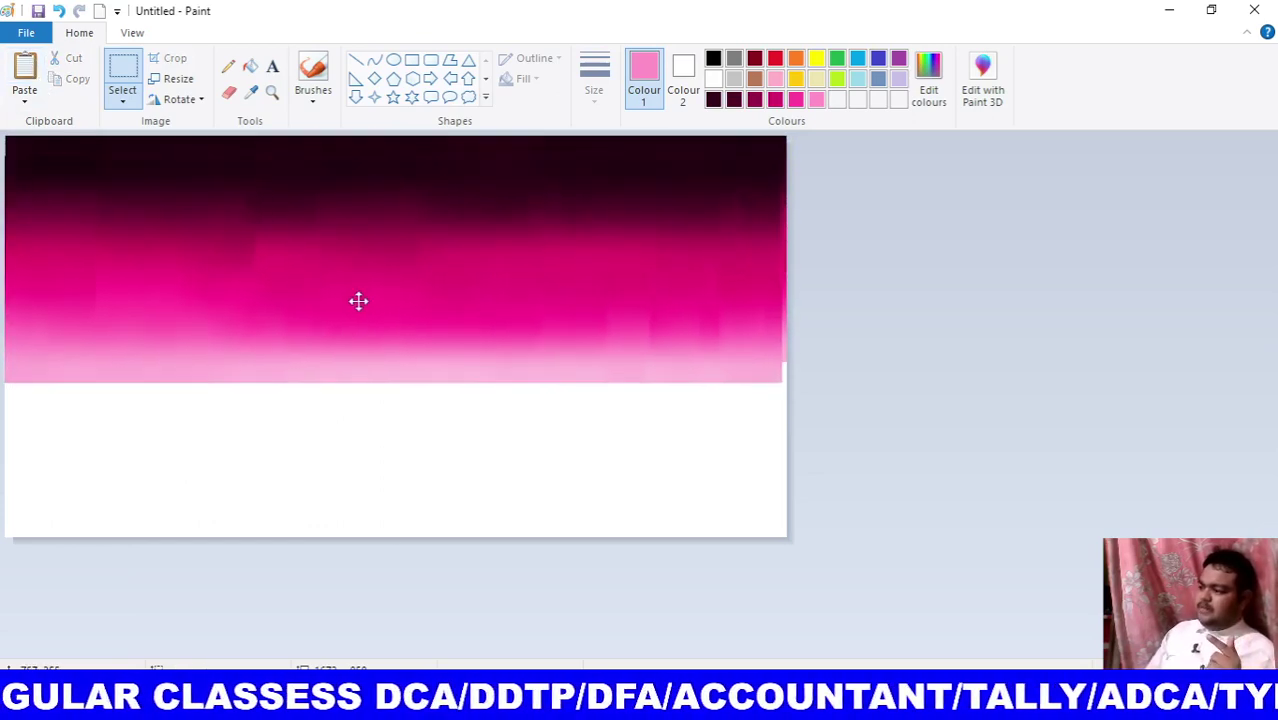
Flip the pasted gradient vertically and place it over the lower half of the canvas.
right_click(359, 269)
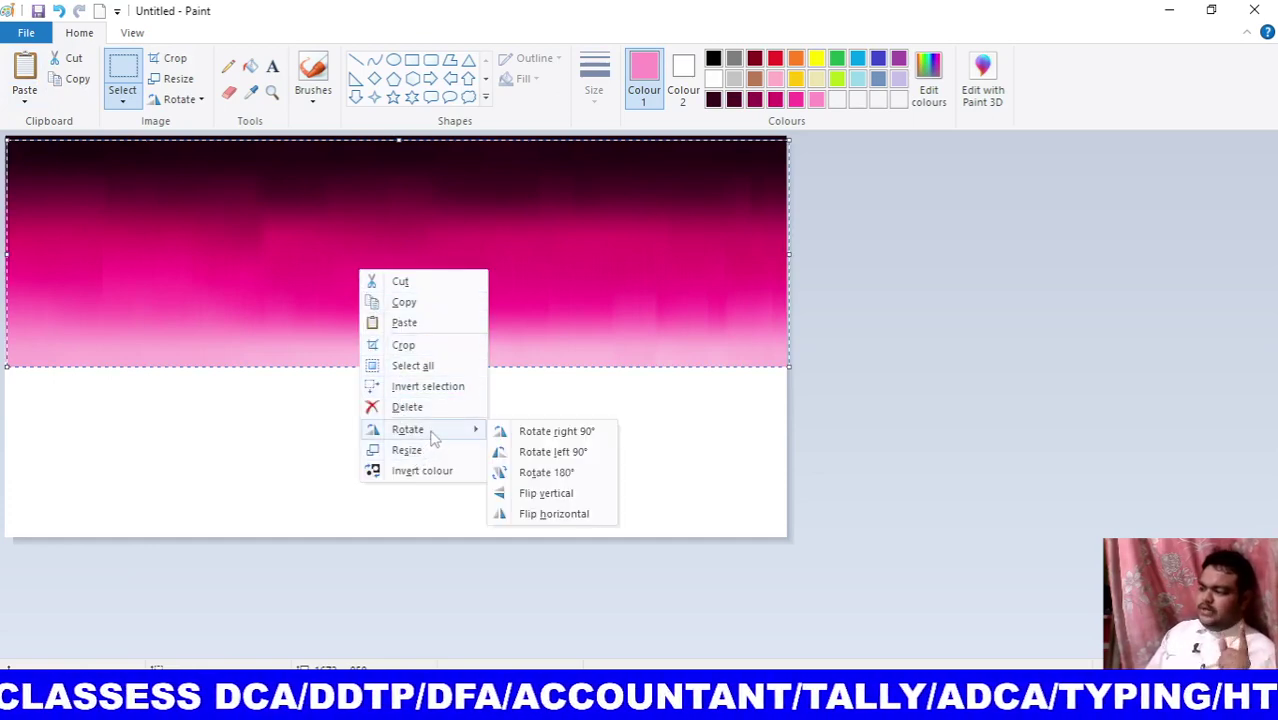
mouse_move(408, 429)
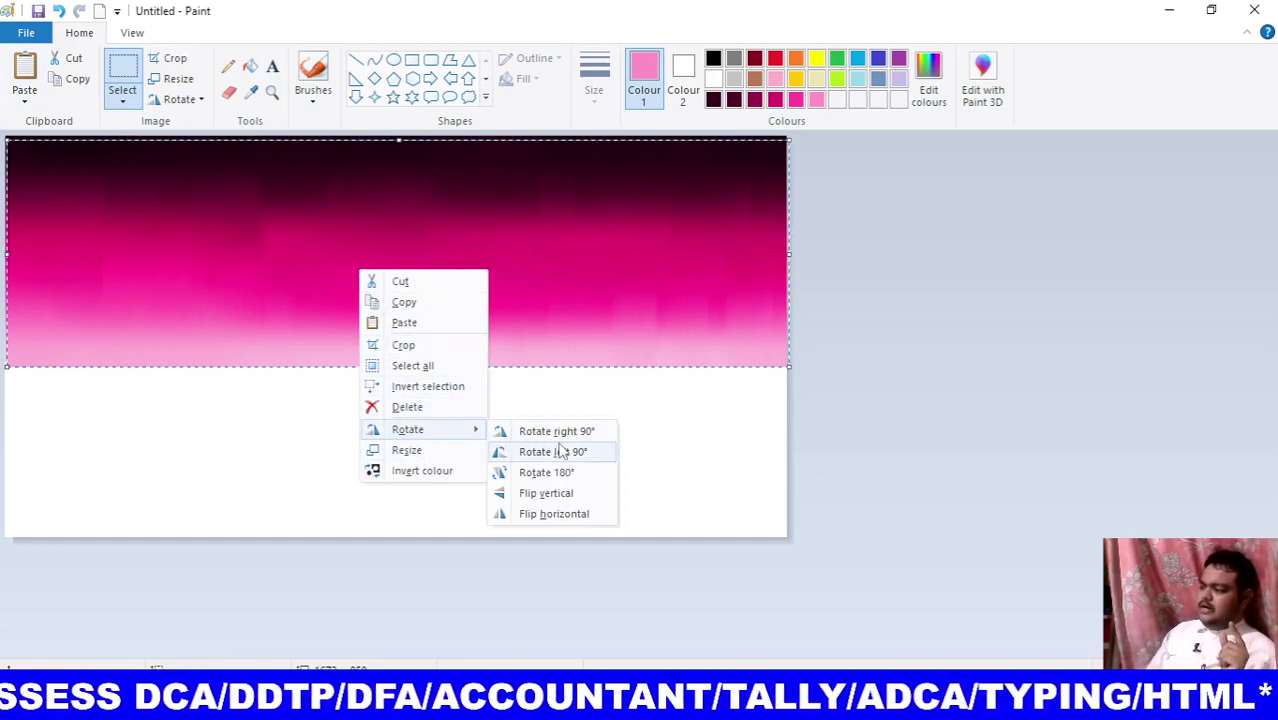
left_click(563, 495)
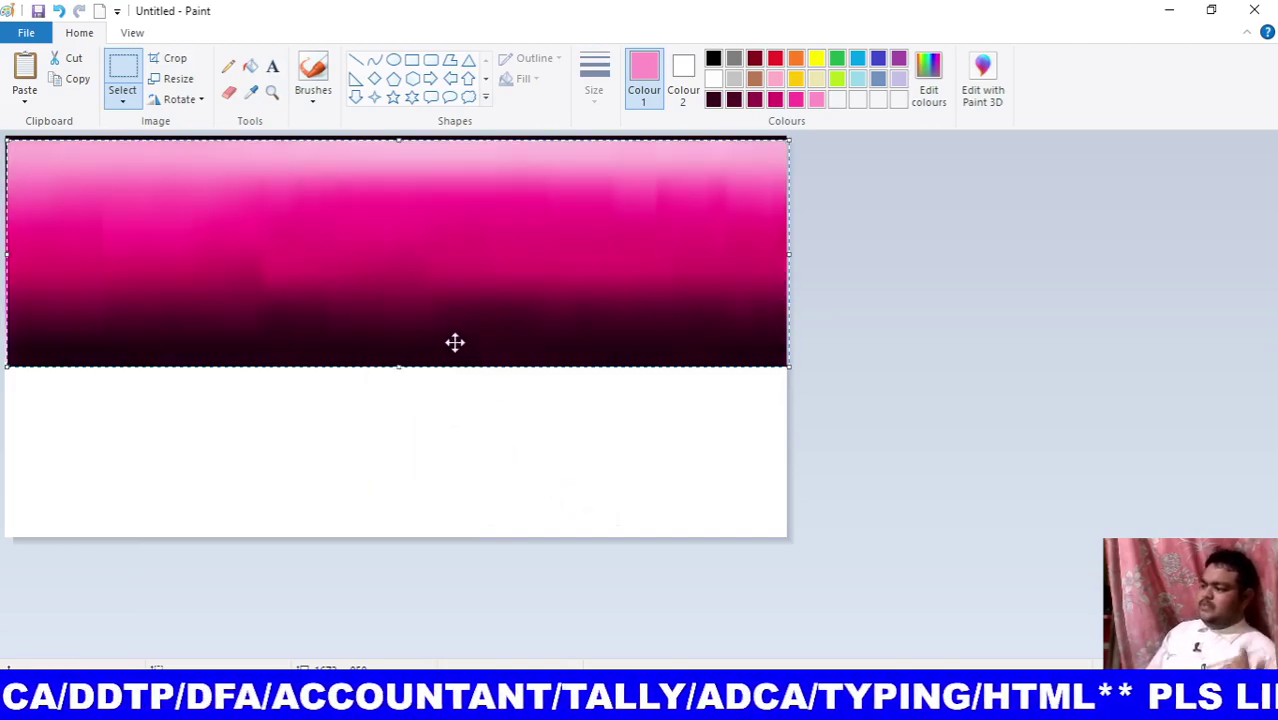
mouse_move(462, 268)
left_mouse_down()
mouse_move(442, 437)
mouse_move(462, 473)
left_mouse_up()
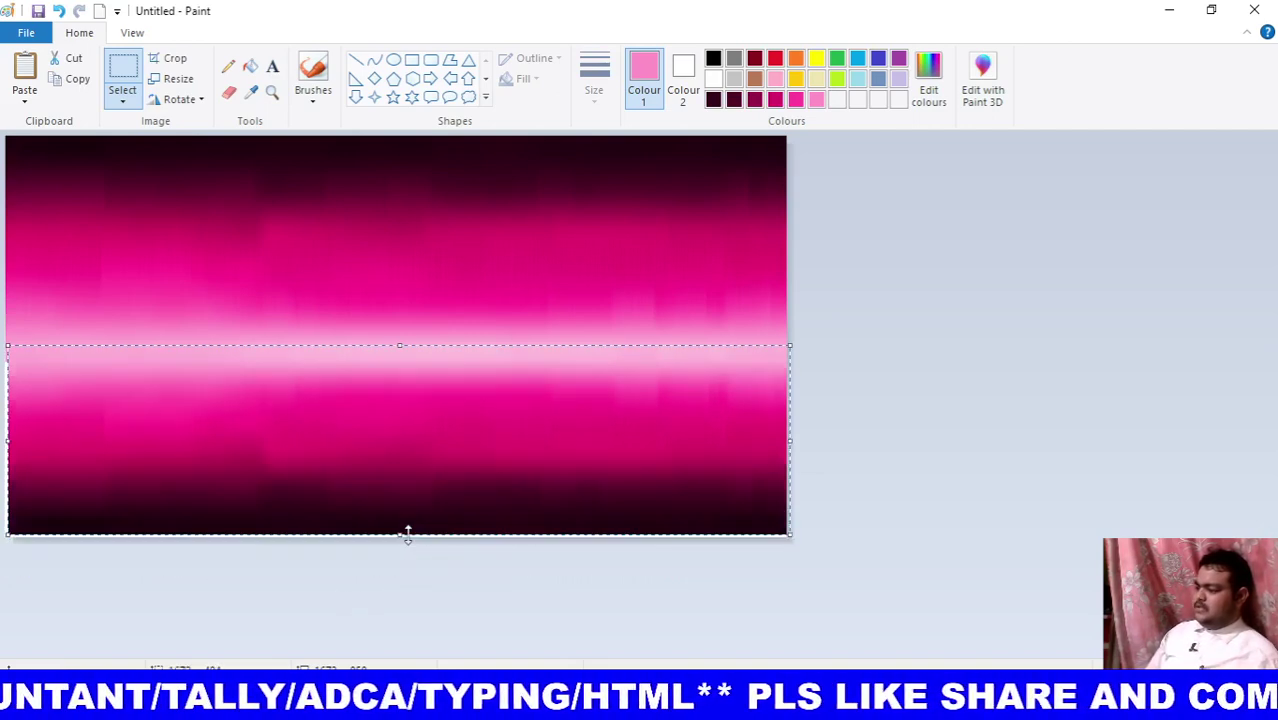
left_click_drag(399, 493, 397, 508)
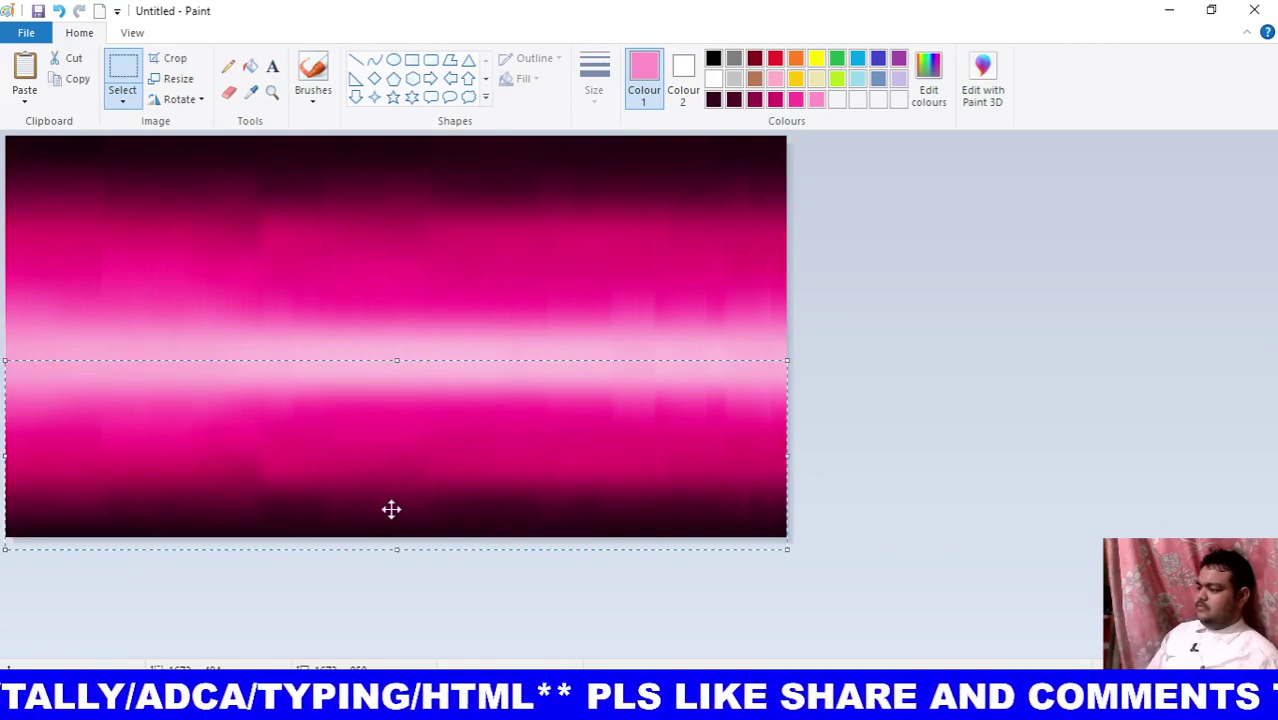
left_click(389, 476)
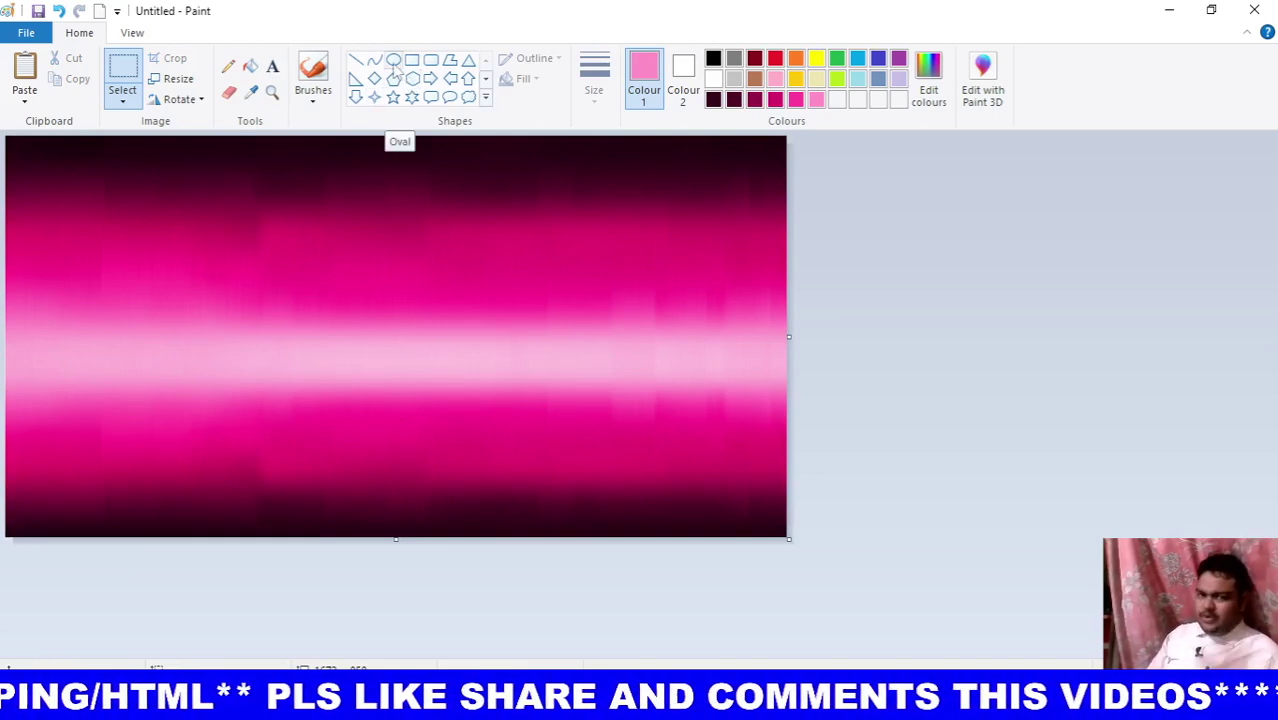
Set up the Oval shape in white with solid colour fill and solid outline.
left_click(395, 62)
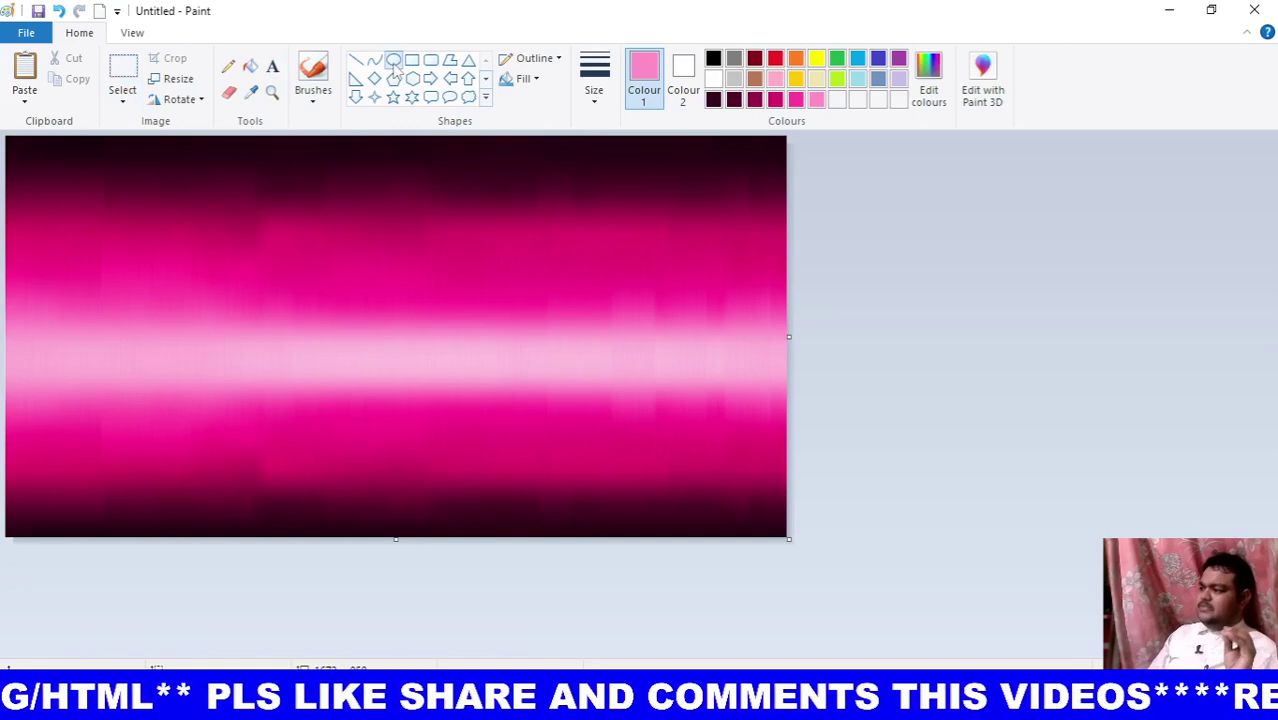
left_click(714, 80)
left_click(527, 88)
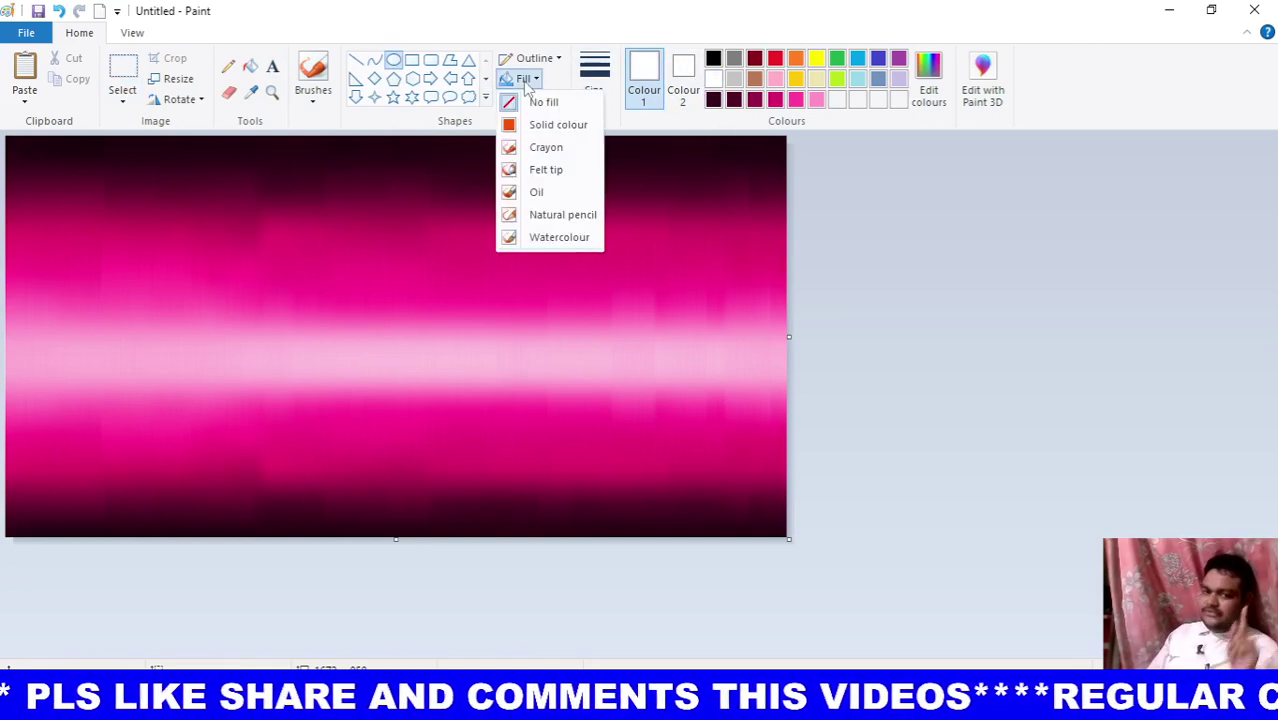
left_click(550, 126)
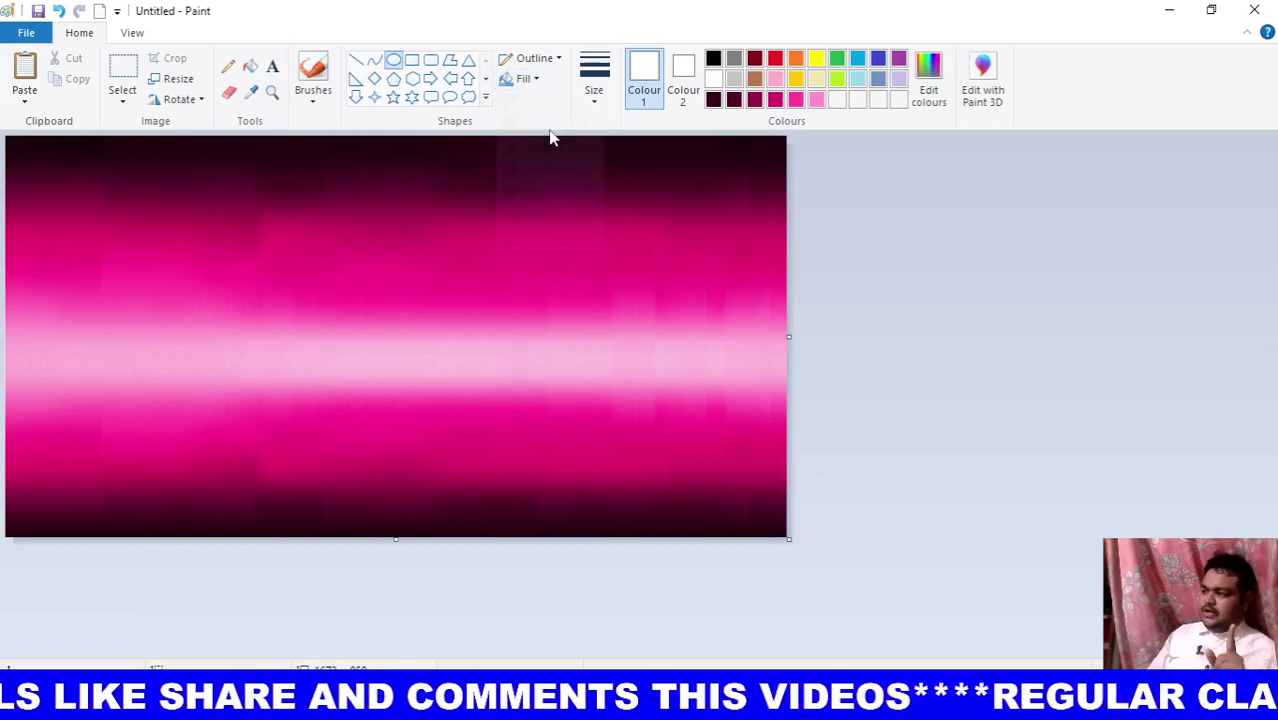
left_click(547, 62)
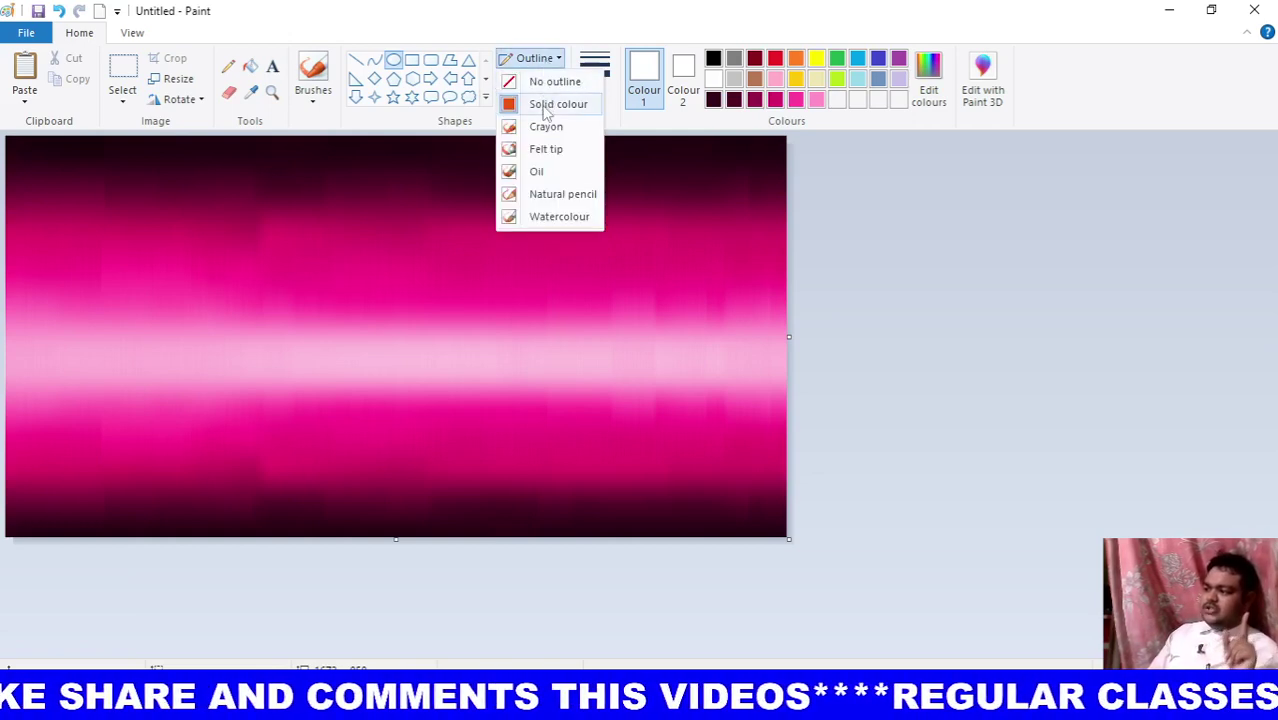
left_click(547, 105)
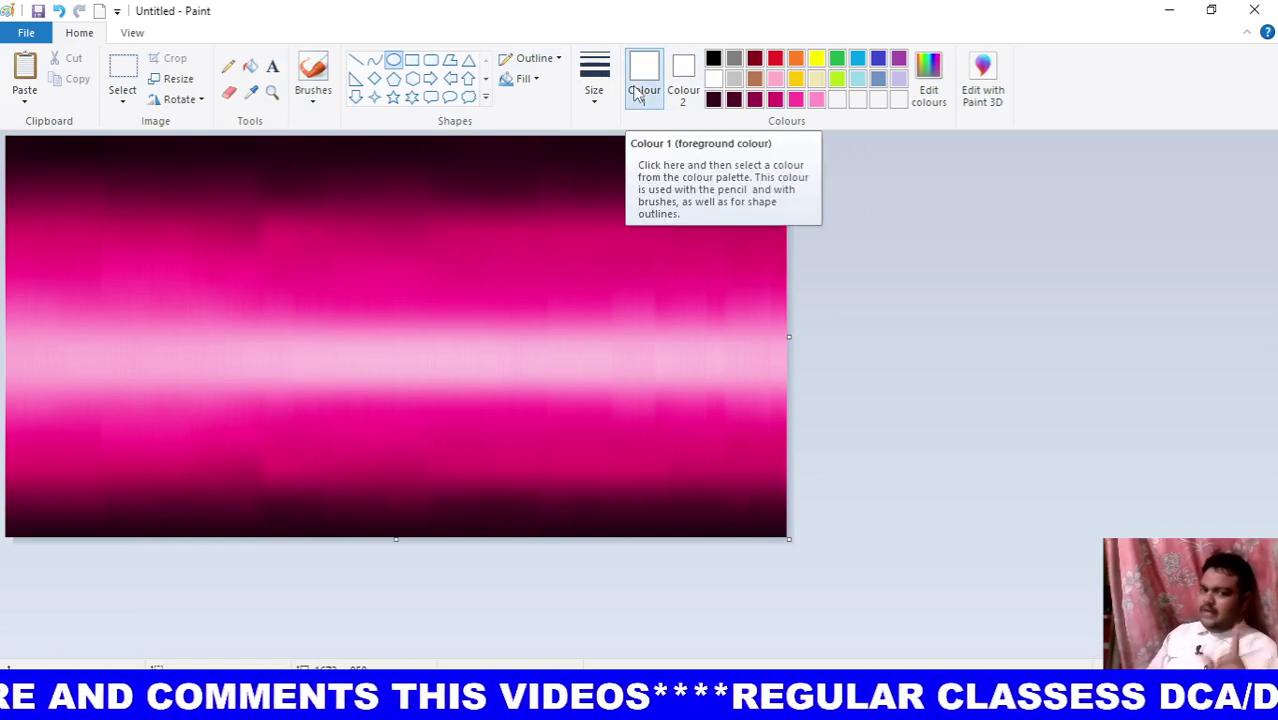
left_click(524, 79)
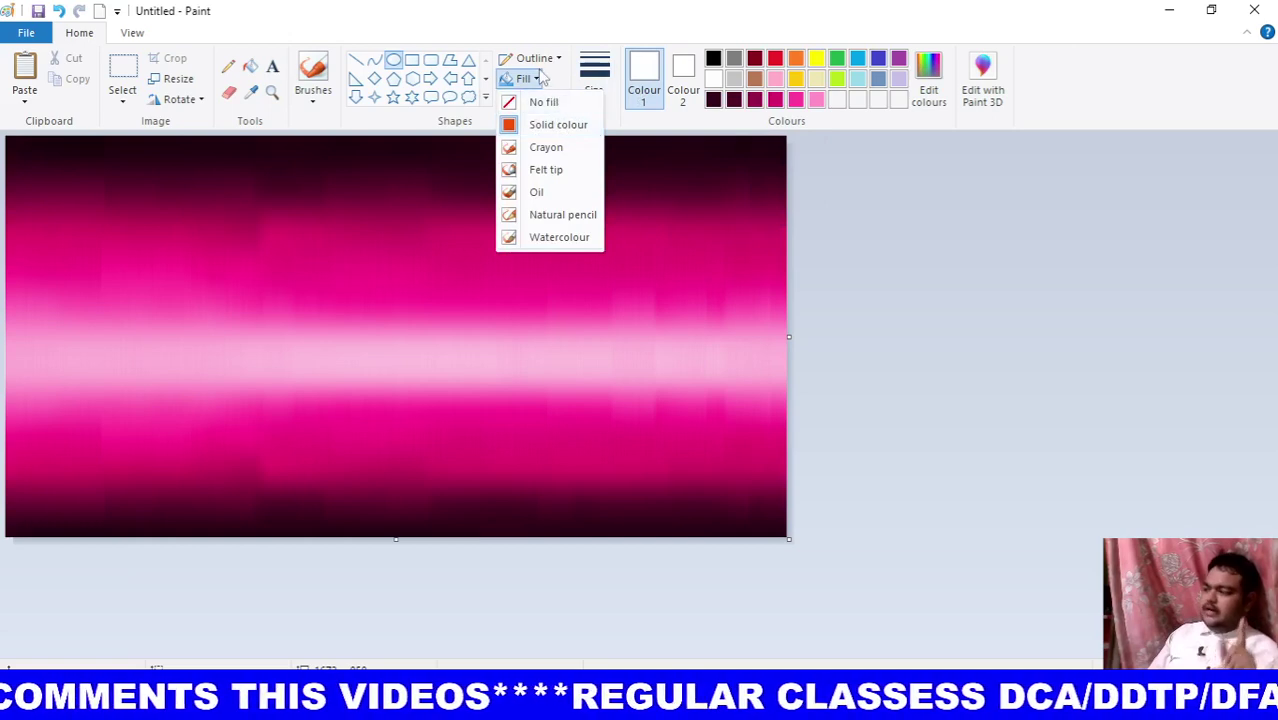
left_click(540, 60)
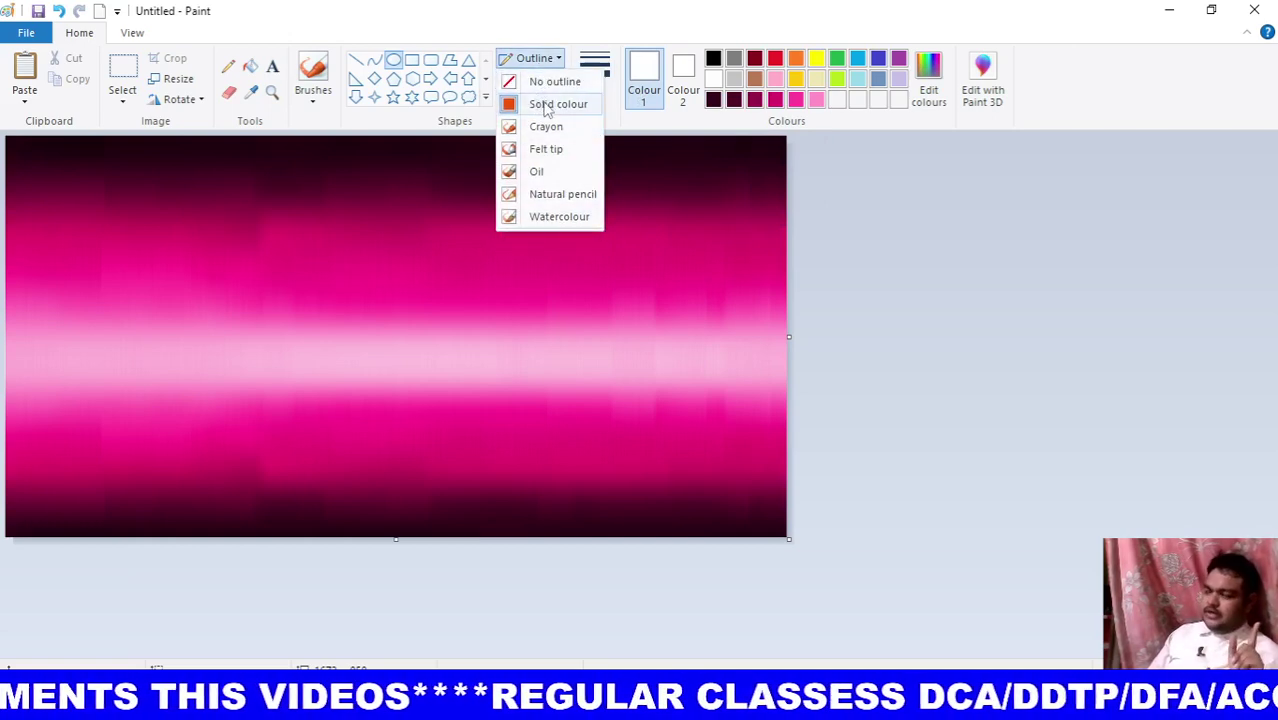
left_click(546, 105)
Draw a small white circle moon in the upper sky, just left of centre.
mouse_move(348, 208)
left_mouse_down()
mouse_move(459, 322)
mouse_move(414, 266)
left_mouse_up()
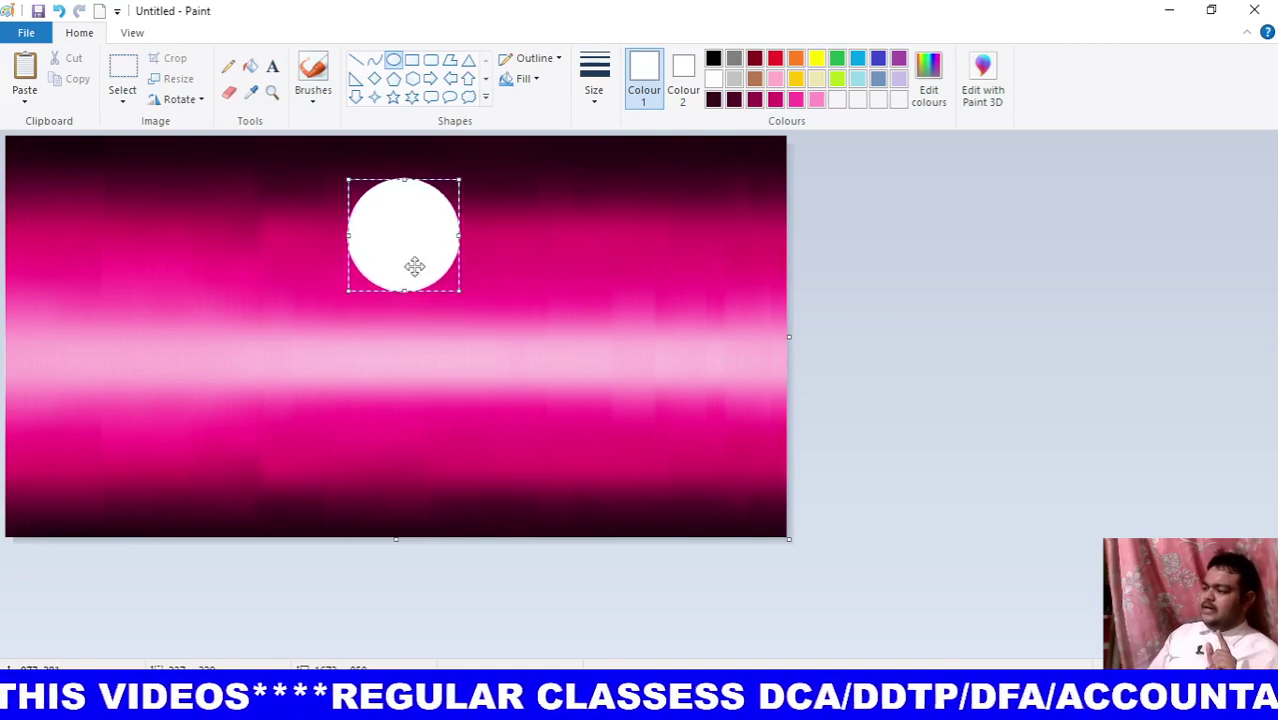
left_click_drag(460, 180, 436, 201)
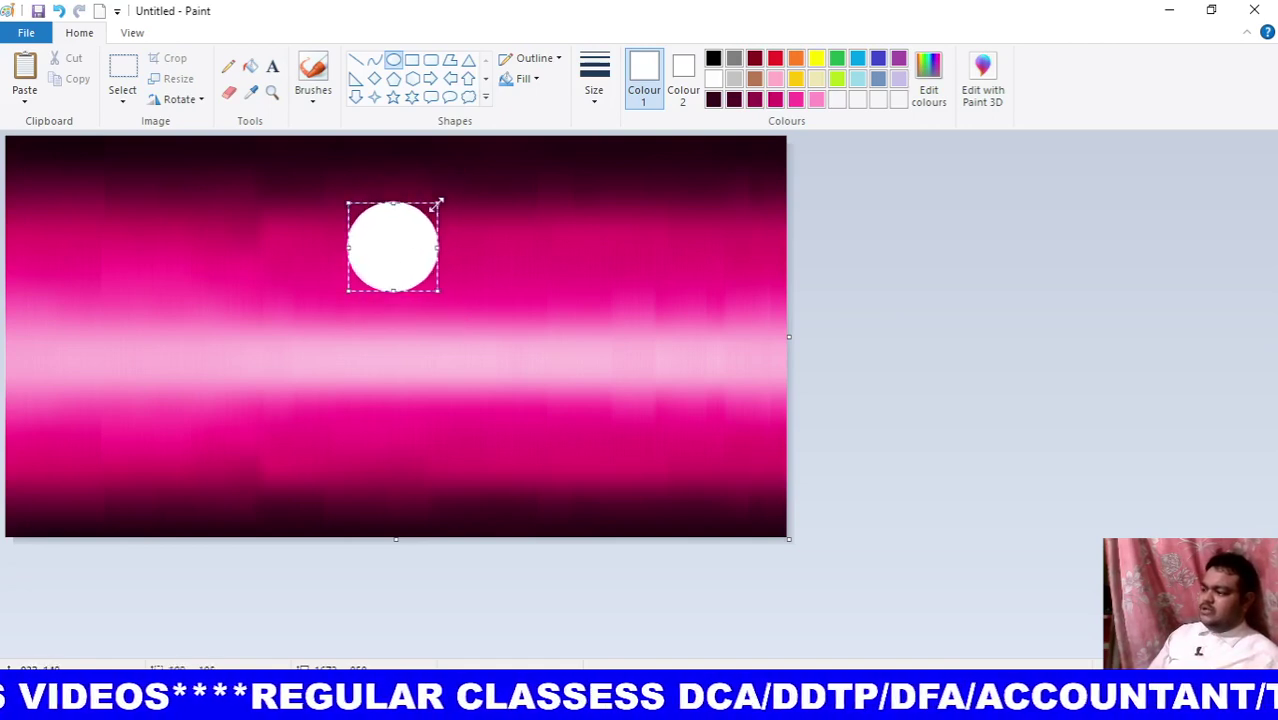
left_click_drag(414, 251, 411, 243)
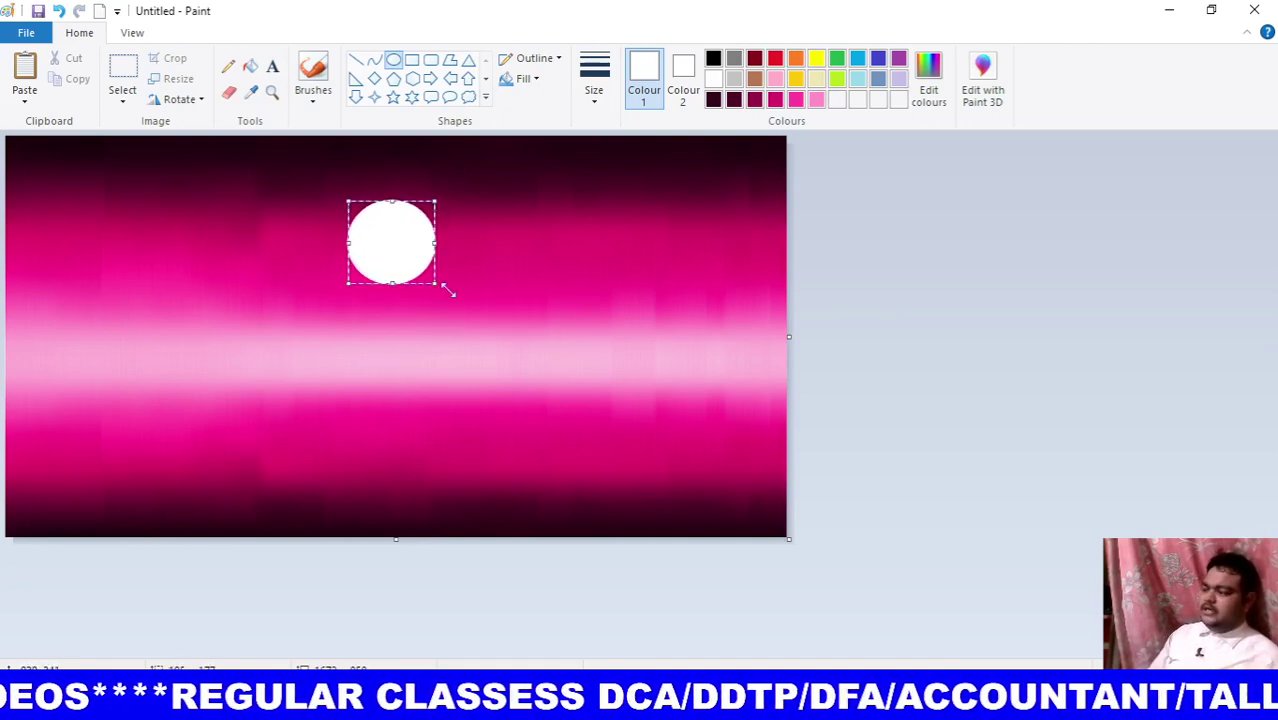
left_click(356, 64)
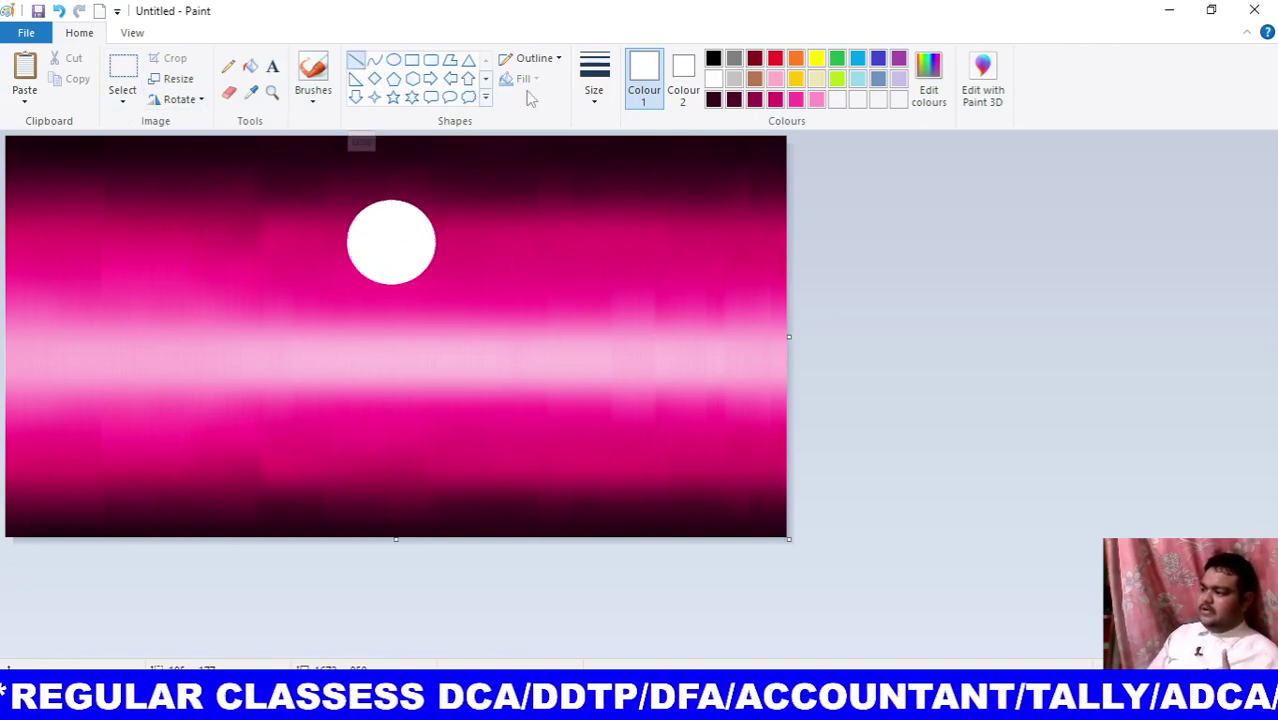
left_click(713, 60)
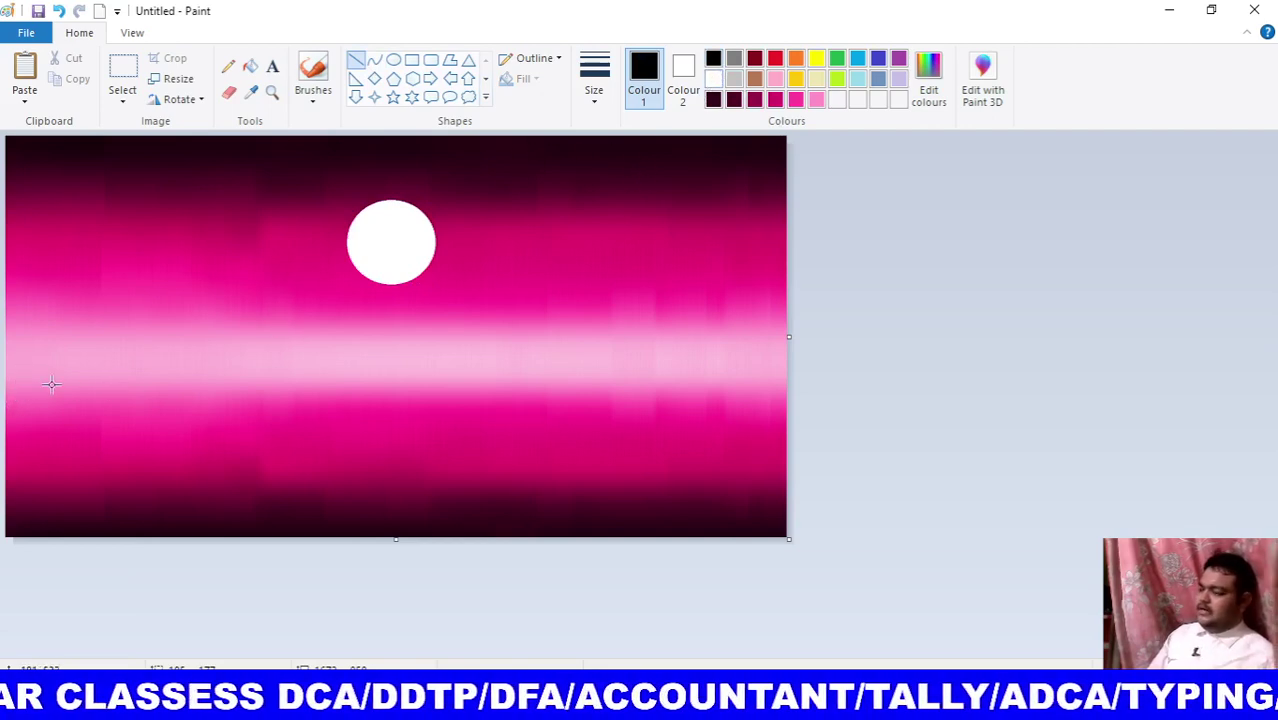
Draw a thickest-size black line edge to edge across the canvas middle.
left_click(593, 95)
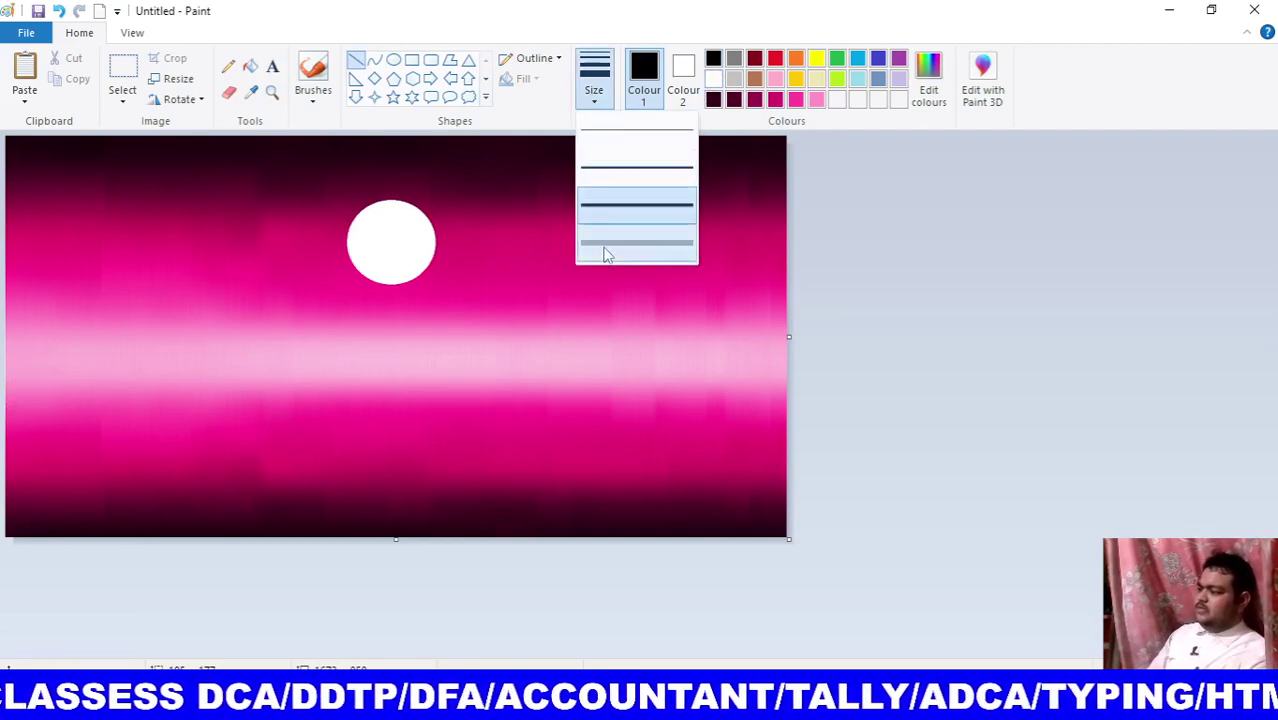
left_click(604, 252)
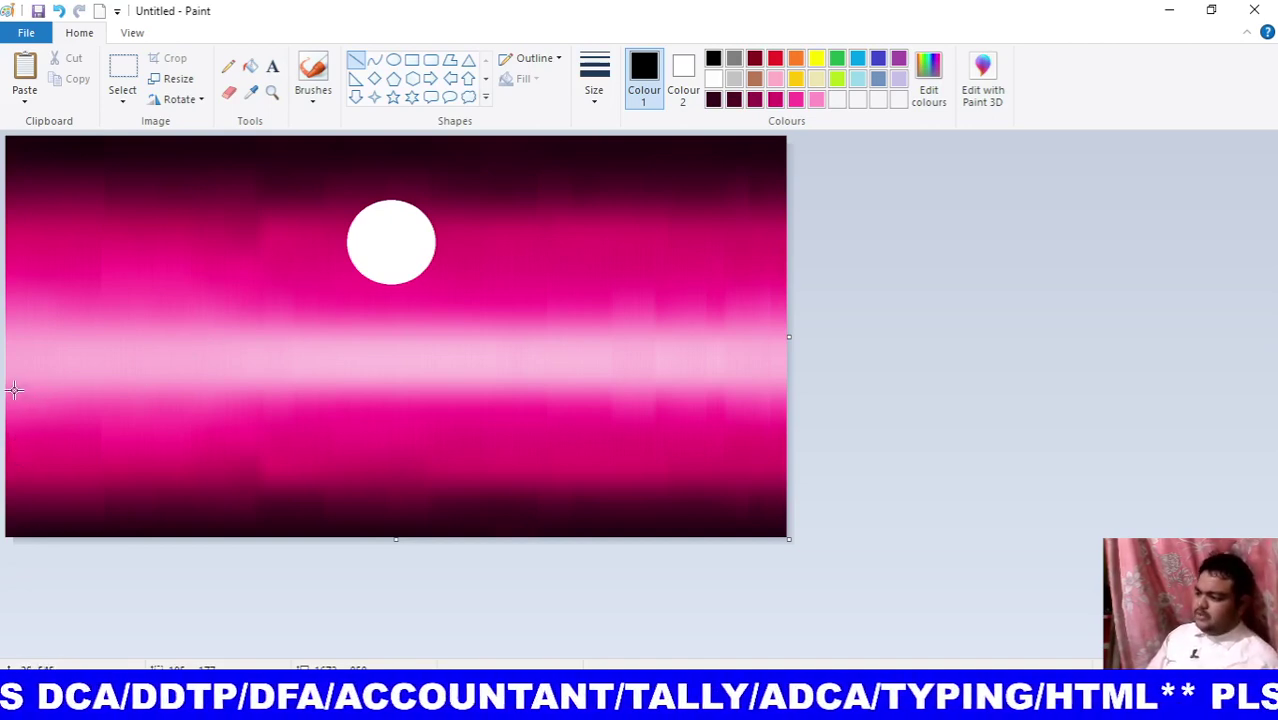
left_click_drag(7, 390, 790, 392)
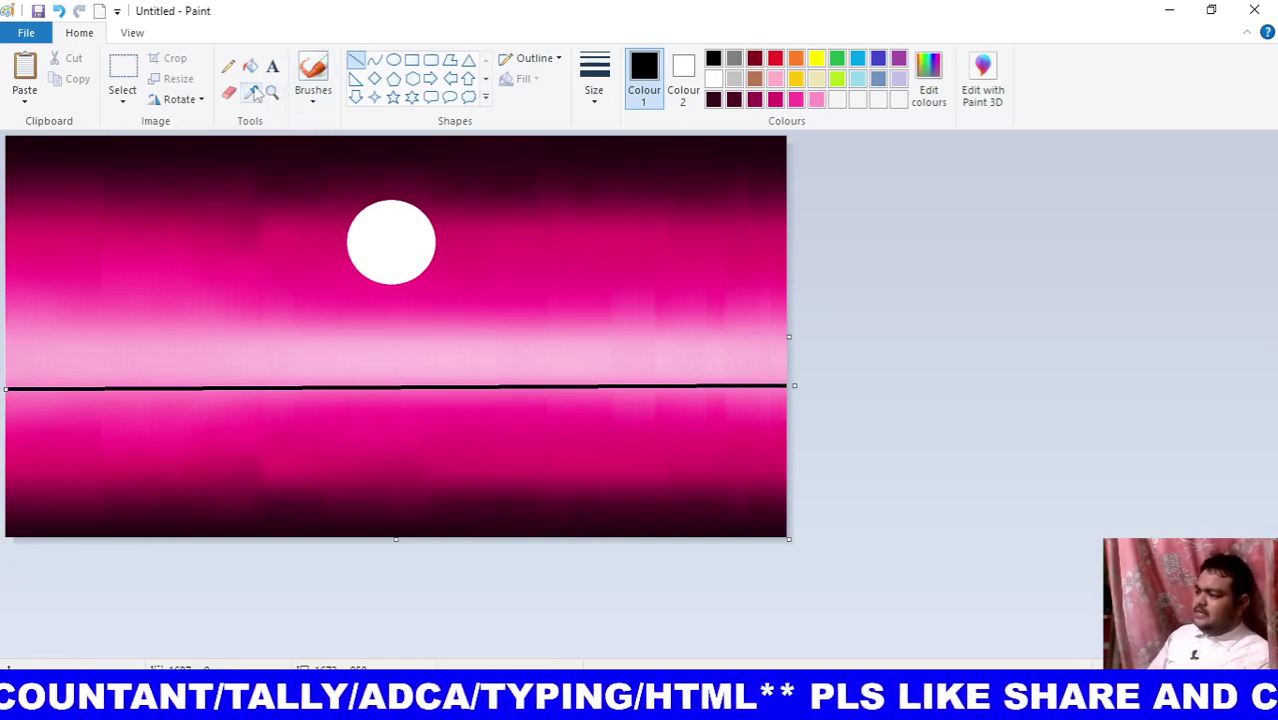
left_click(228, 67)
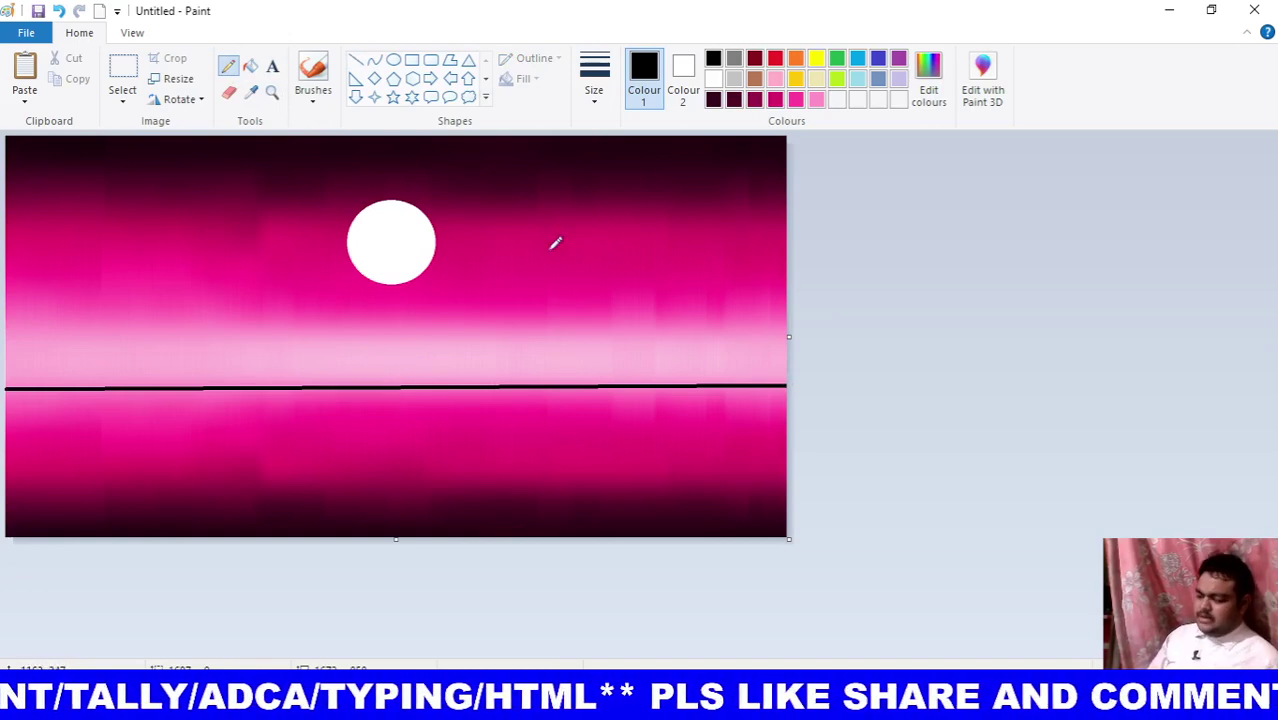
With a thick black pencil, thicken the horizon and shape the centre hill.
left_click(594, 80)
left_click(624, 262)
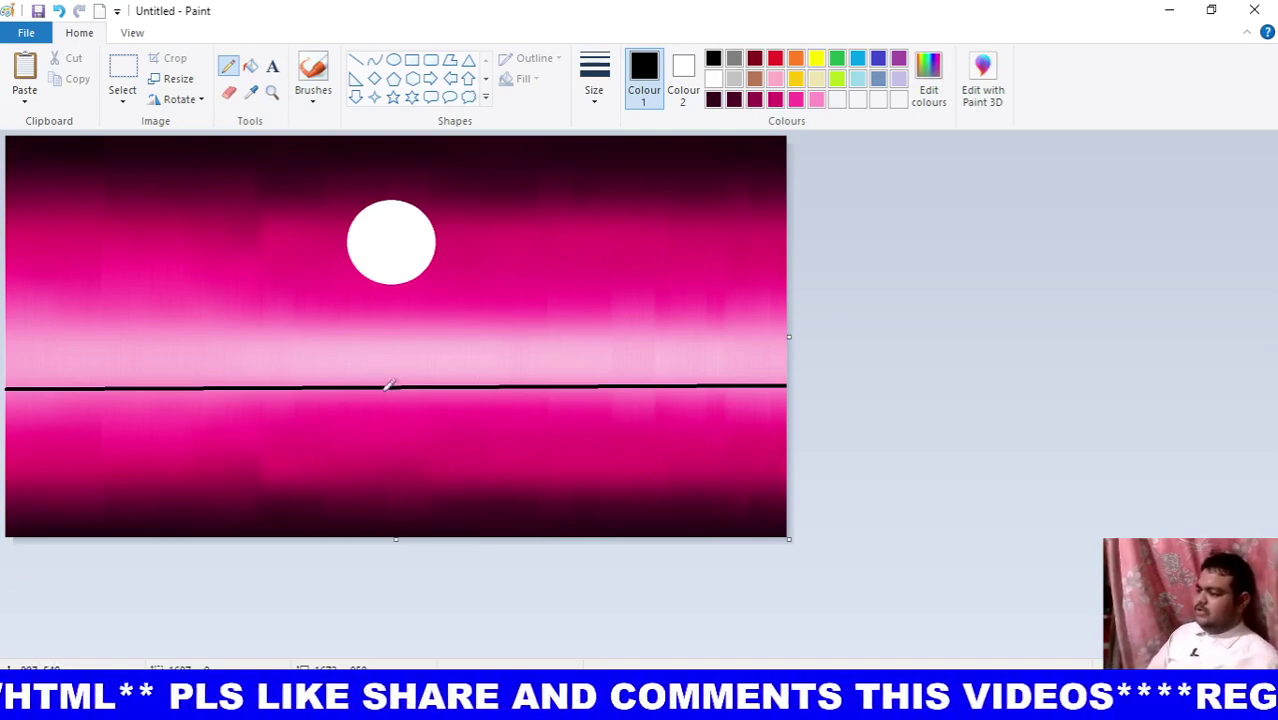
mouse_move(390, 384)
left_mouse_down()
mouse_move(372, 376)
mouse_move(400, 366)
mouse_move(336, 374)
left_mouse_up()
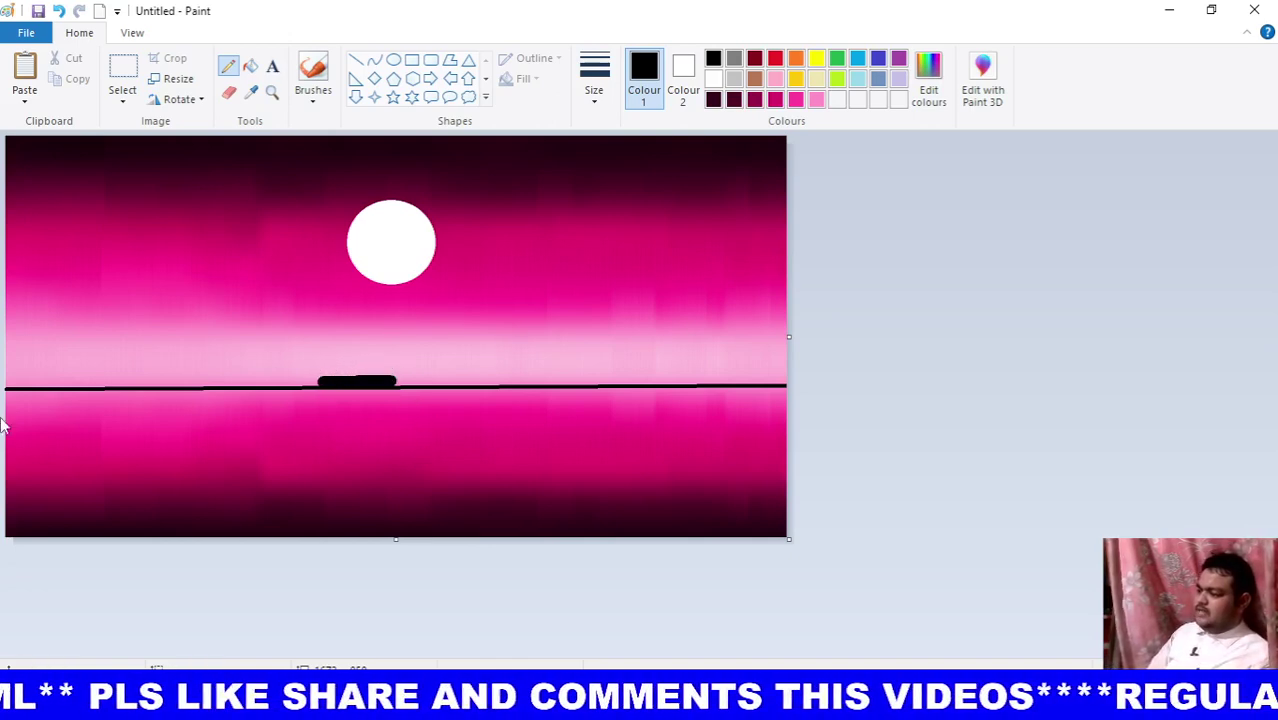
mouse_move(14, 381)
left_mouse_down()
mouse_move(236, 388)
mouse_move(342, 363)
mouse_move(362, 383)
mouse_move(322, 384)
mouse_move(479, 362)
mouse_move(530, 378)
mouse_move(472, 378)
mouse_move(513, 399)
mouse_move(559, 371)
mouse_move(776, 381)
mouse_move(740, 392)
left_mouse_up()
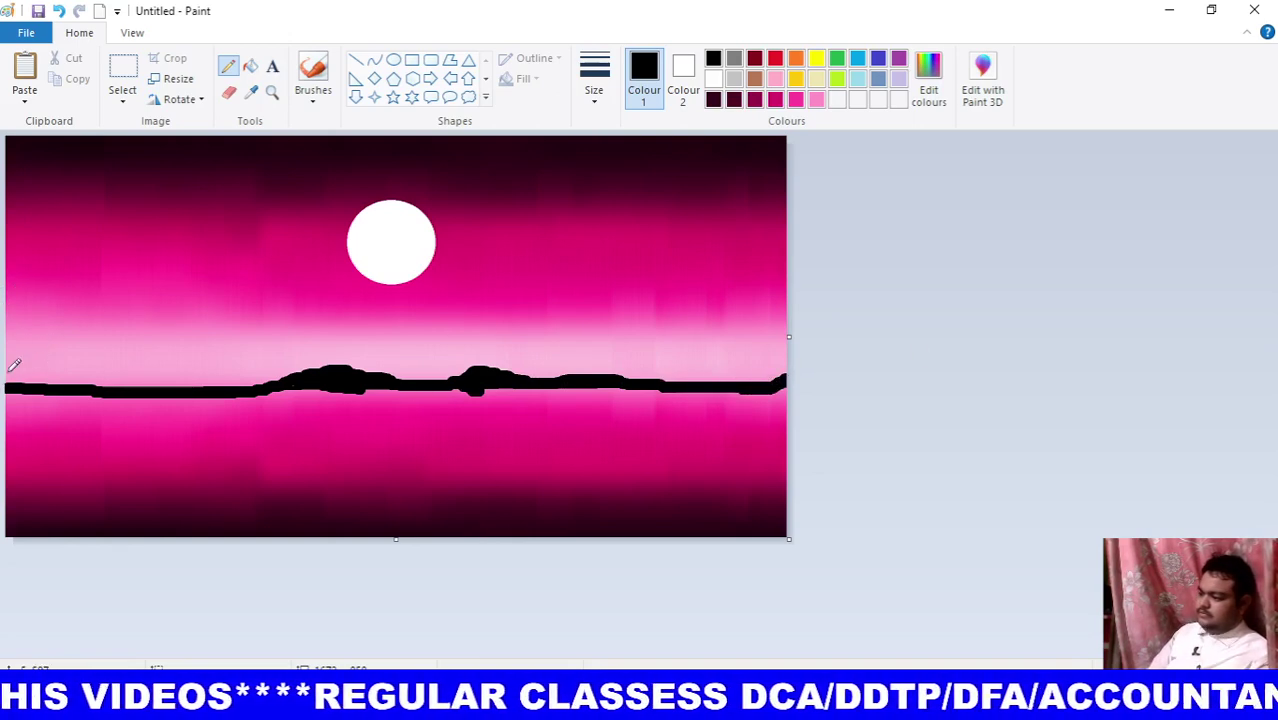
left_click_drag(9, 373, 220, 396)
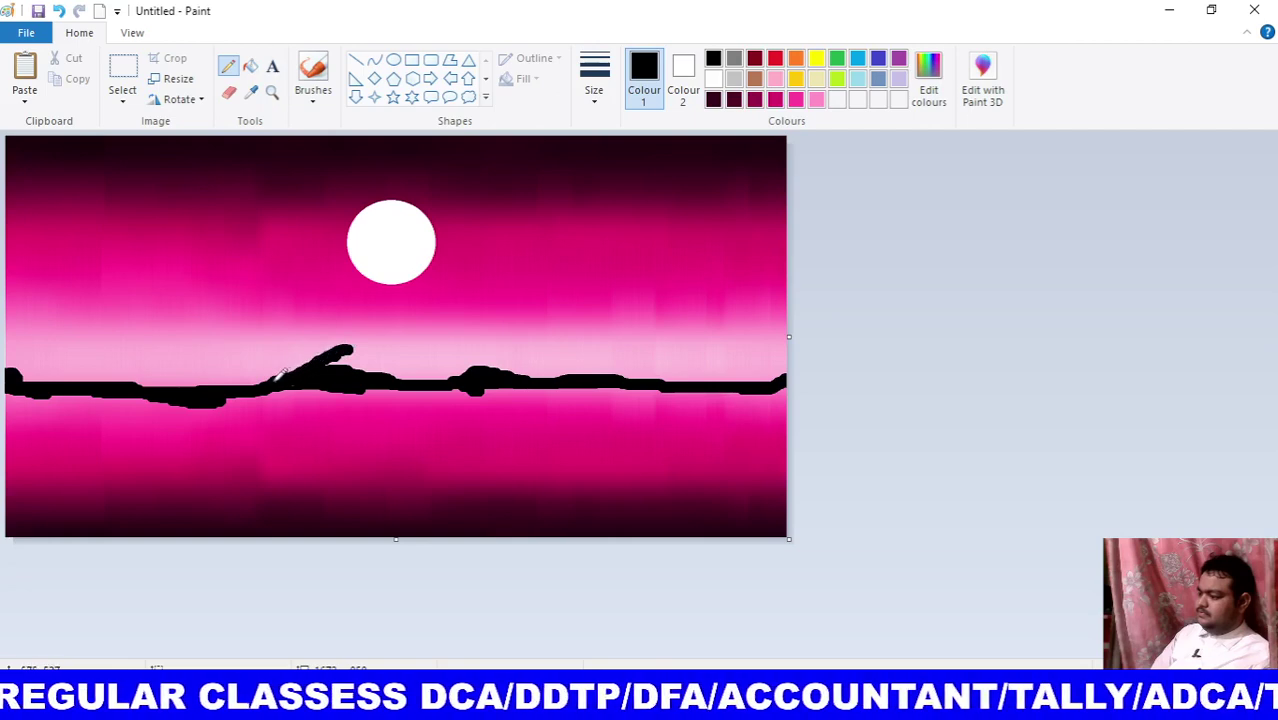
left_click_drag(283, 374, 272, 374)
mouse_move(357, 344)
left_mouse_down()
mouse_move(396, 366)
mouse_move(345, 352)
mouse_move(208, 382)
mouse_move(478, 392)
left_mouse_up()
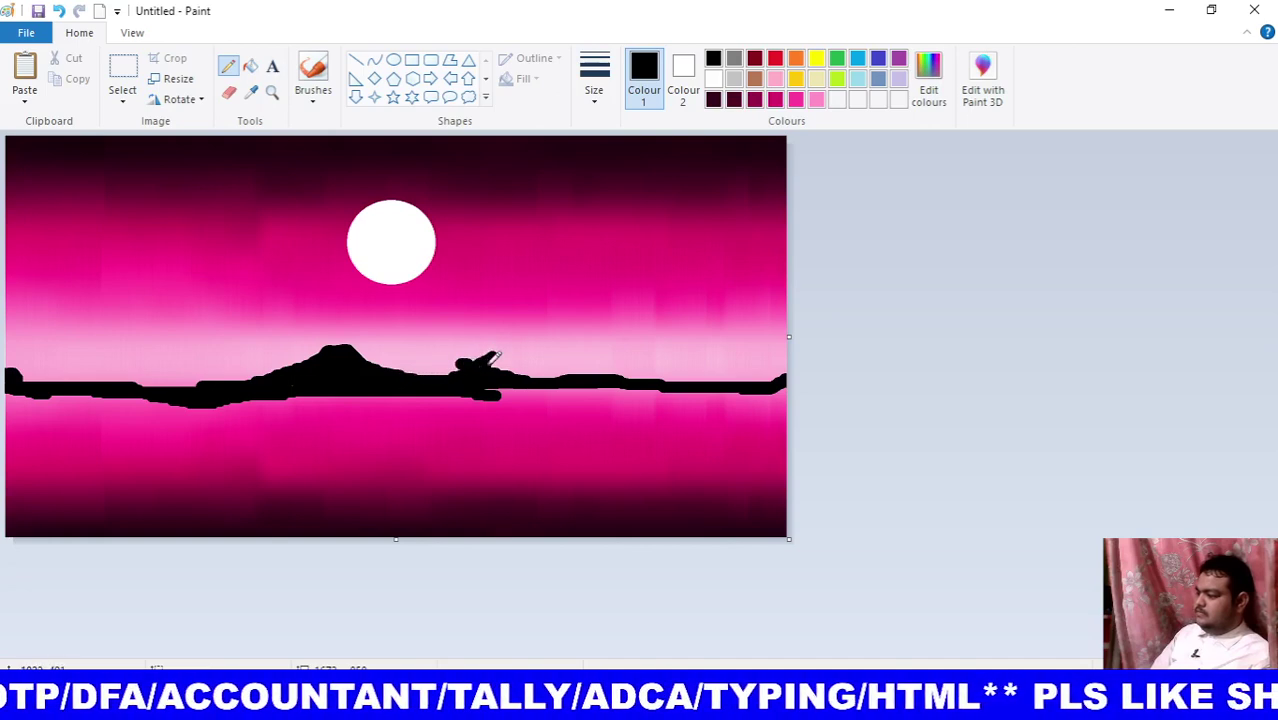
Draw and fill the right-of-centre hill and the small hills at the left.
left_click_drag(519, 345, 526, 339)
mouse_move(522, 337)
left_mouse_down()
mouse_move(498, 359)
mouse_move(566, 366)
left_mouse_up()
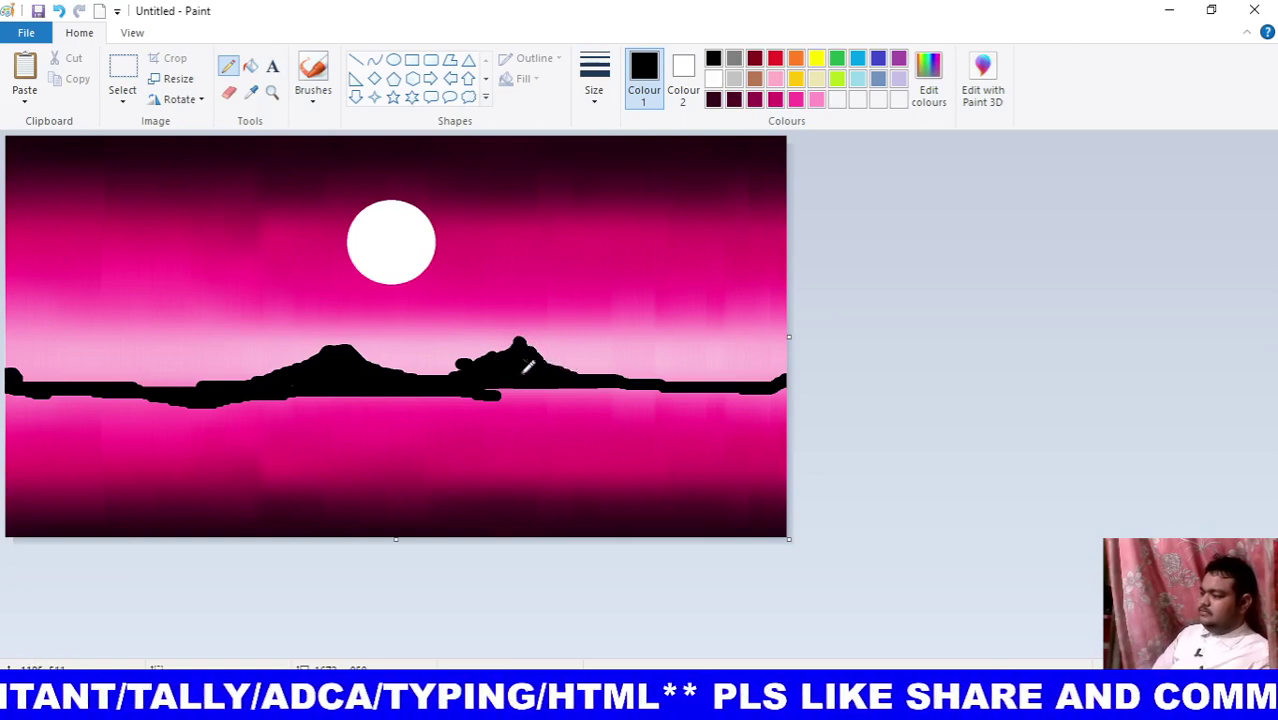
mouse_move(500, 348)
left_mouse_down()
mouse_move(458, 362)
mouse_move(522, 354)
mouse_move(785, 380)
left_mouse_up()
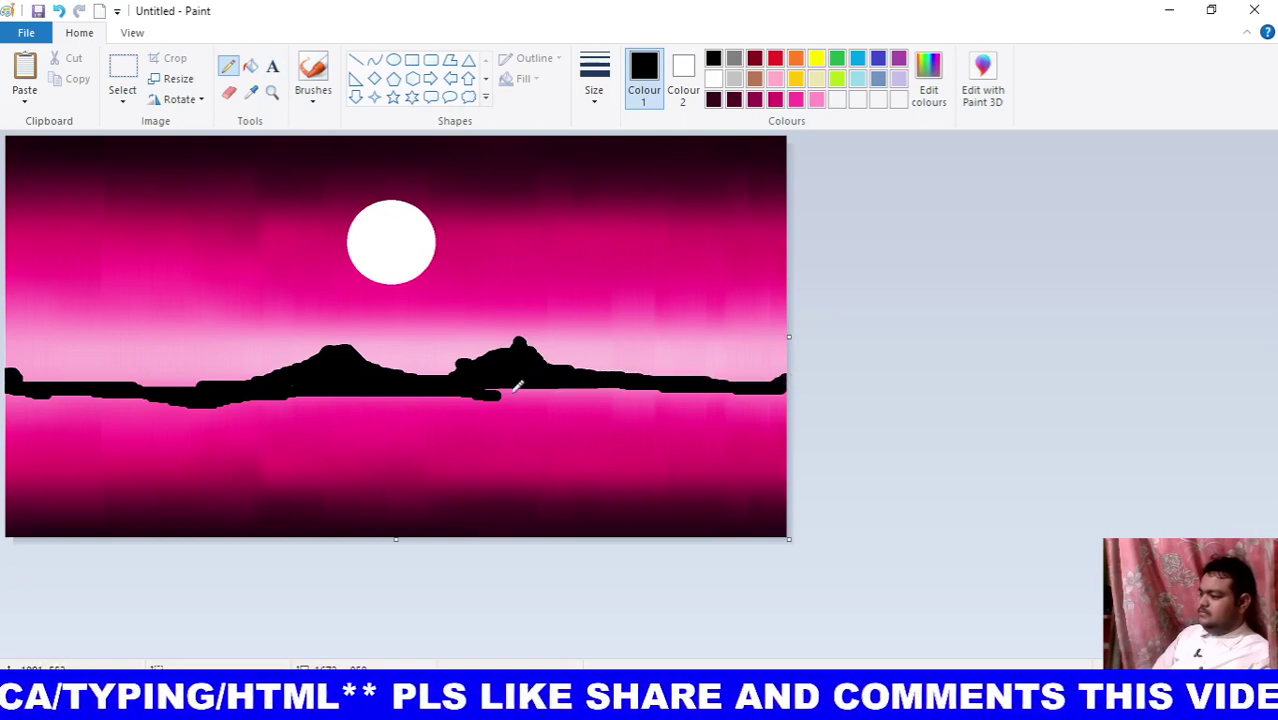
mouse_move(471, 386)
left_mouse_down()
mouse_move(570, 372)
mouse_move(778, 376)
left_mouse_up()
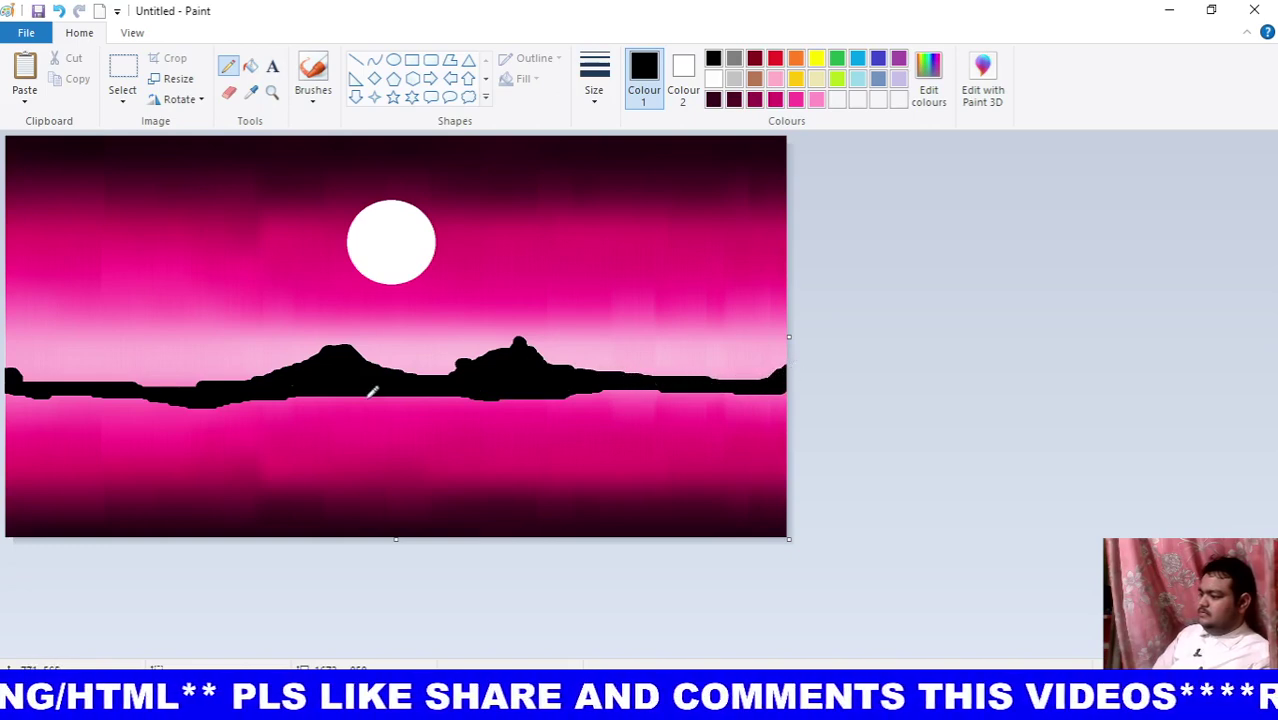
mouse_move(48, 375)
left_mouse_down()
mouse_move(92, 350)
mouse_move(122, 376)
mouse_move(76, 360)
mouse_move(84, 372)
mouse_move(20, 376)
mouse_move(5, 397)
left_mouse_up()
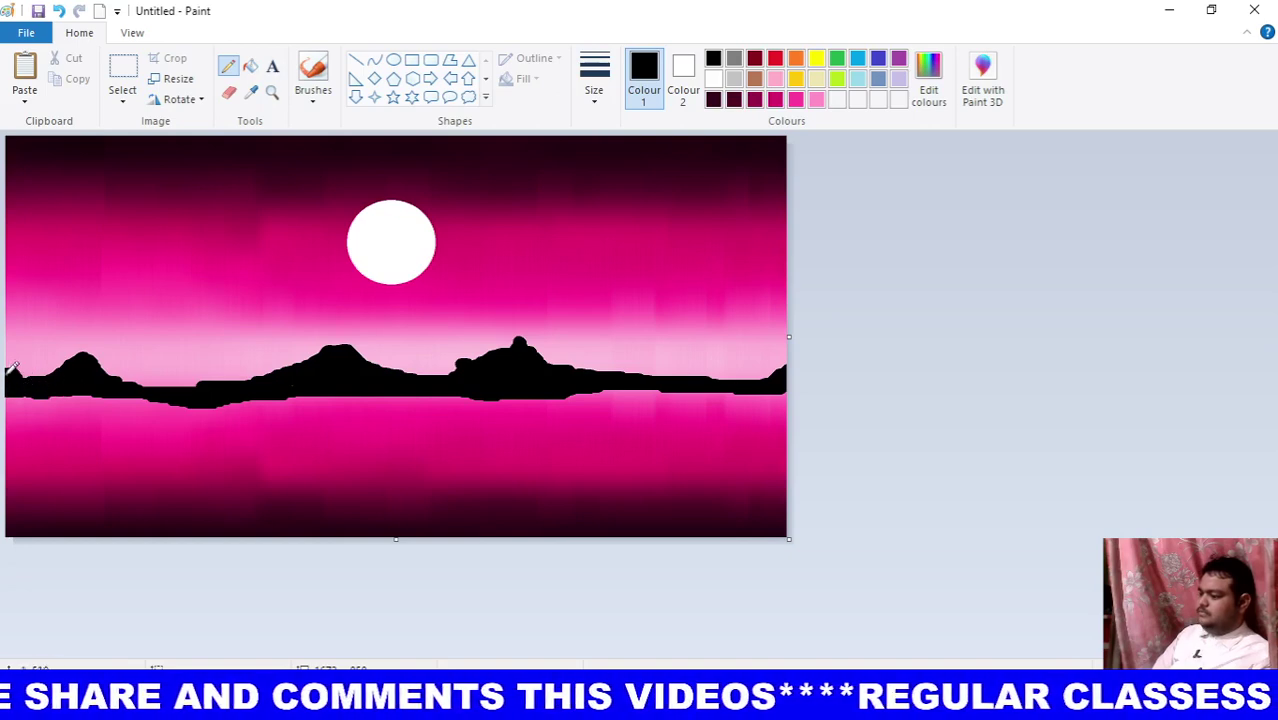
mouse_move(106, 388)
left_mouse_down()
mouse_move(150, 386)
mouse_move(46, 385)
left_mouse_up()
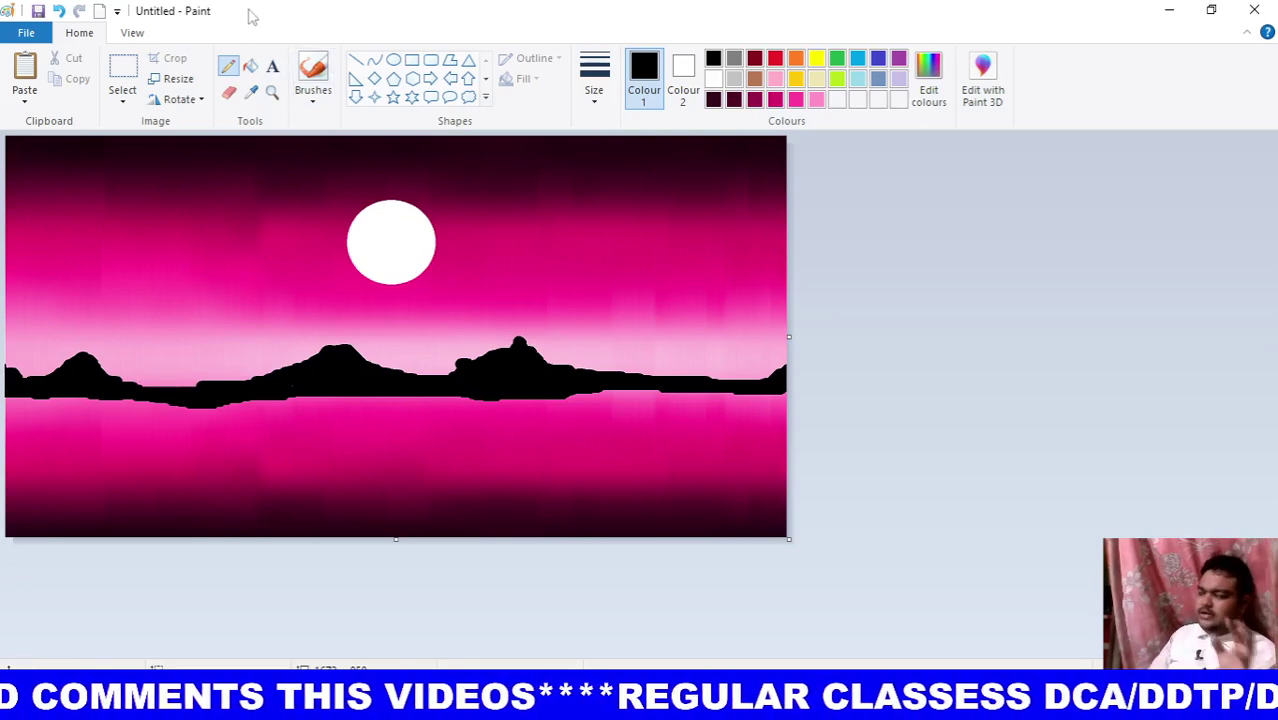
Airbrush pale yellow speckles over the whole moon.
left_click(313, 98)
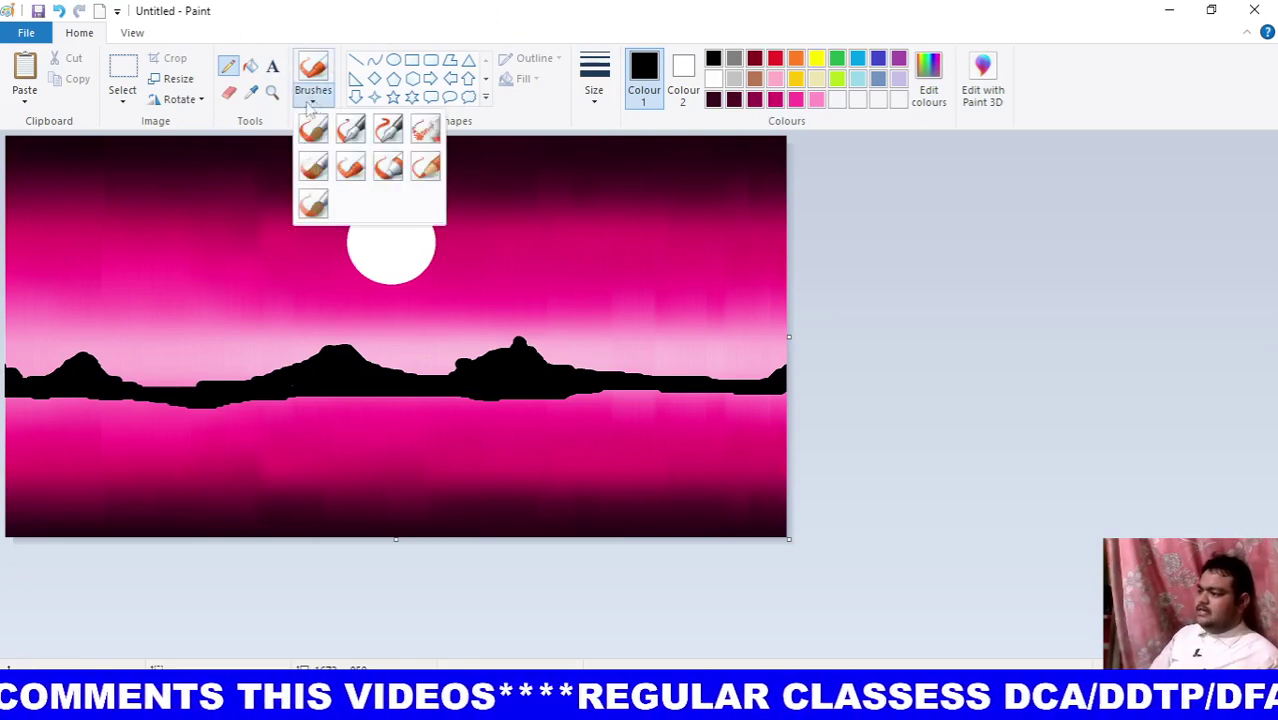
left_click(426, 132)
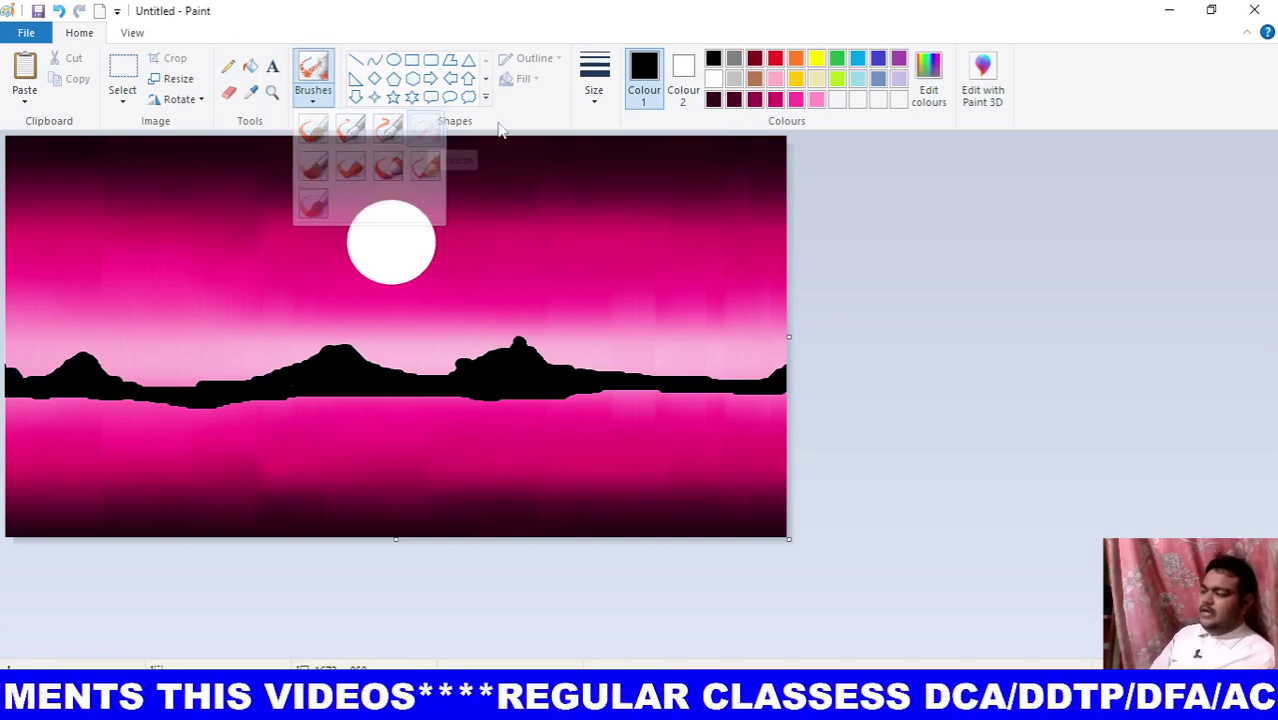
left_click(816, 80)
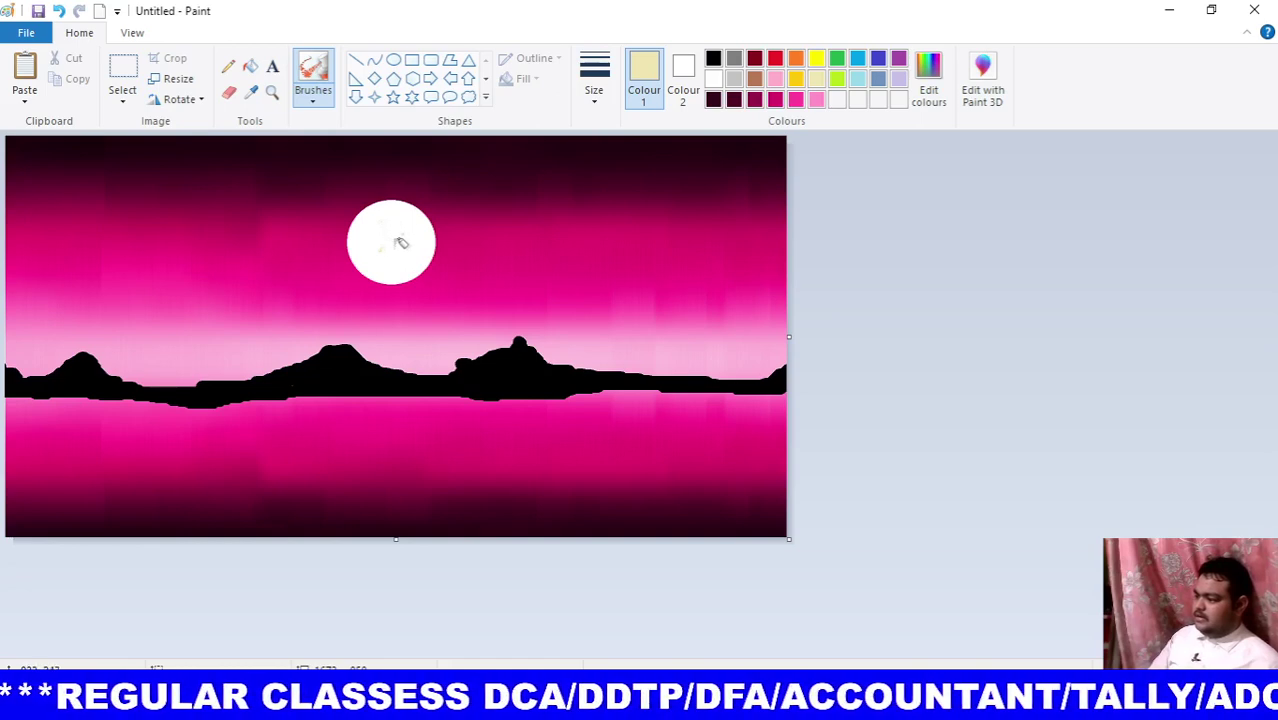
mouse_move(375, 232)
left_mouse_down()
mouse_move(425, 252)
mouse_move(394, 214)
mouse_move(362, 242)
mouse_move(385, 248)
mouse_move(416, 229)
mouse_move(382, 262)
mouse_move(428, 242)
left_mouse_up()
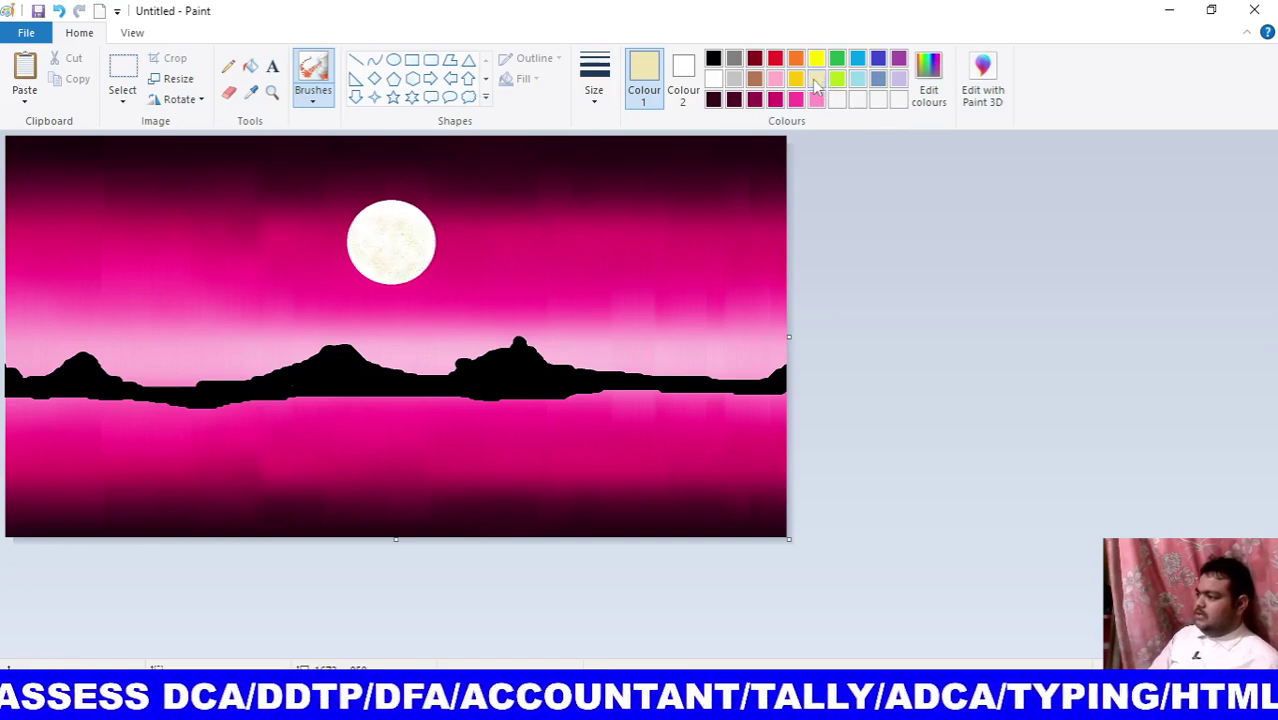
mouse_move(417, 230)
left_mouse_down()
mouse_move(399, 207)
mouse_move(414, 271)
left_mouse_up()
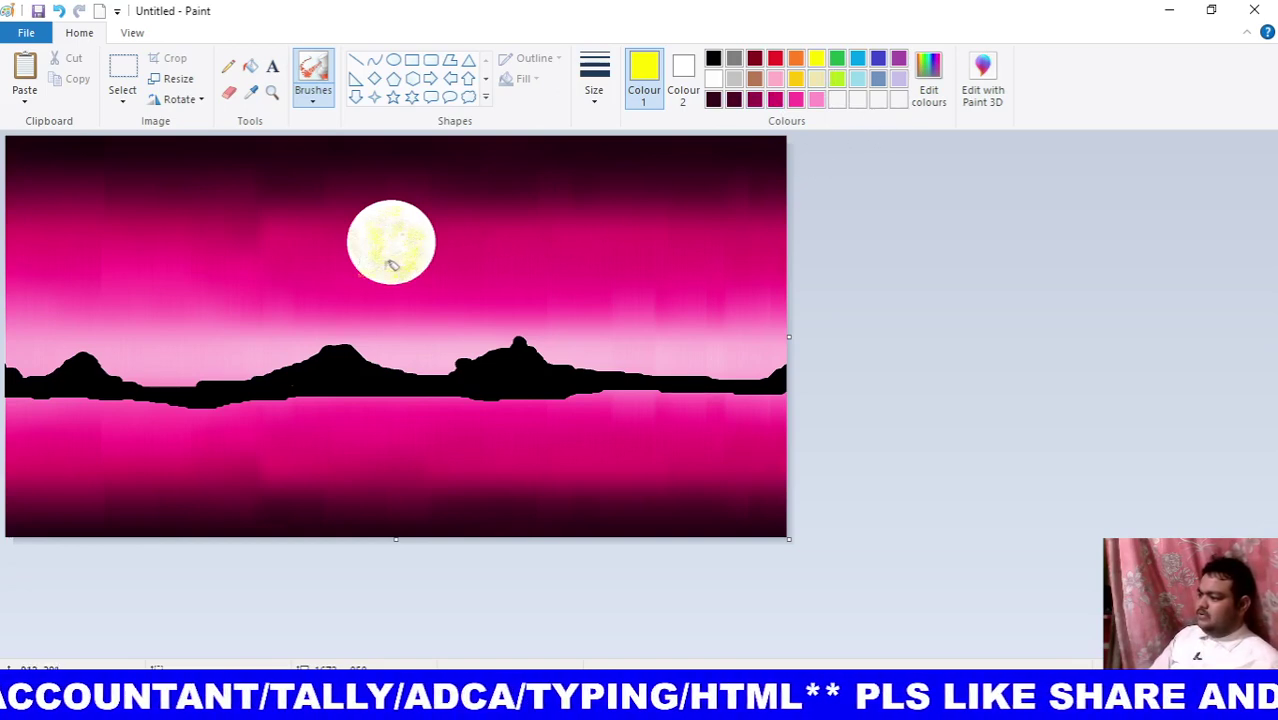
left_click_drag(391, 265, 400, 253)
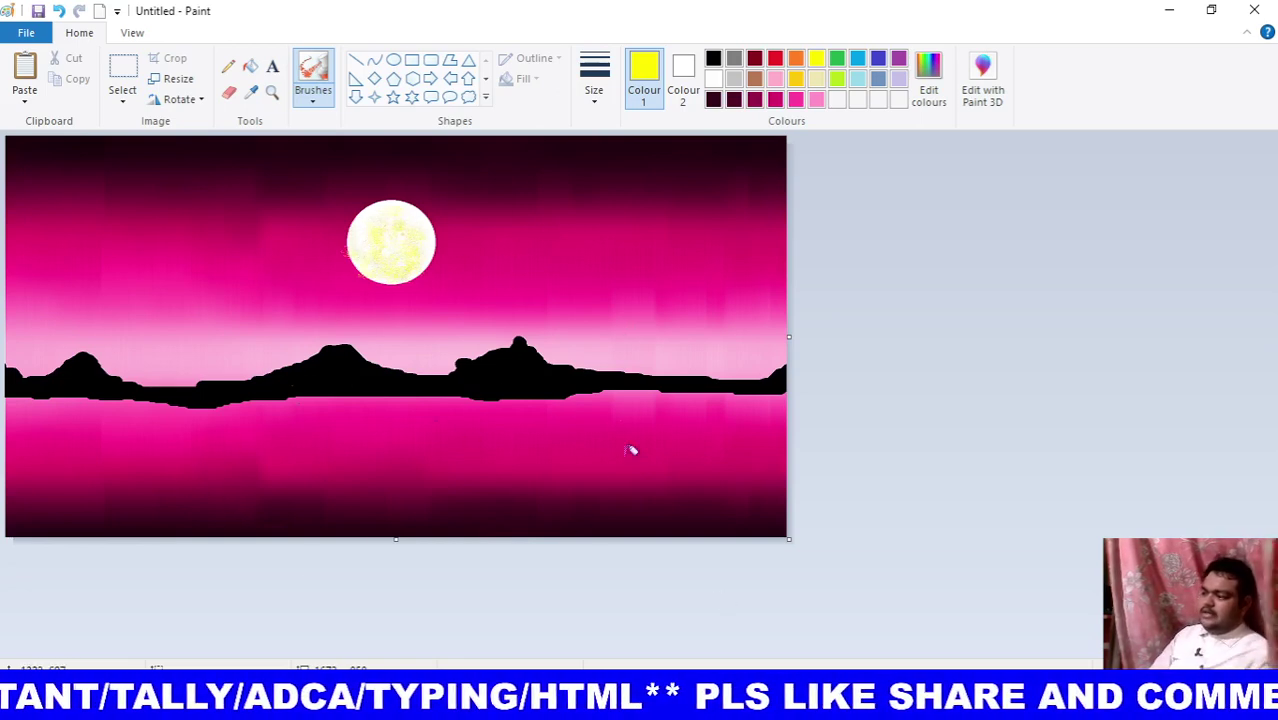
Switch back to the Pencil tool and bring up its size options.
left_click(228, 68)
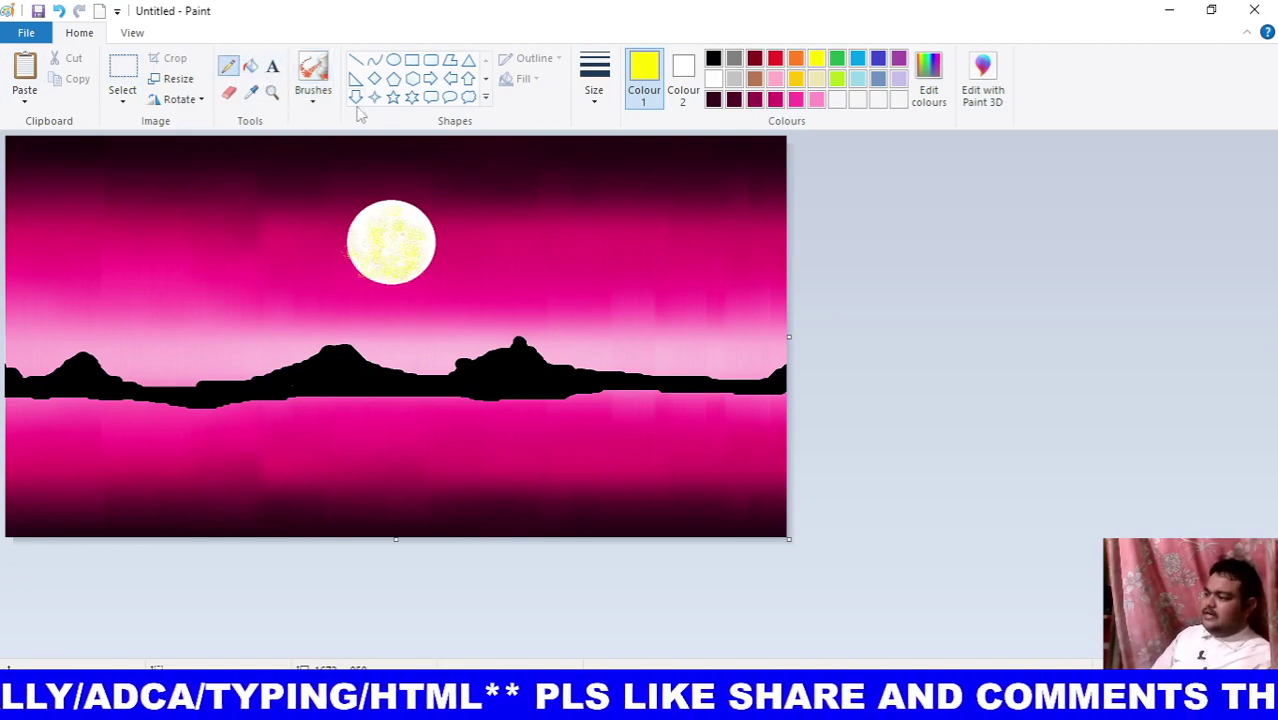
left_click(313, 92)
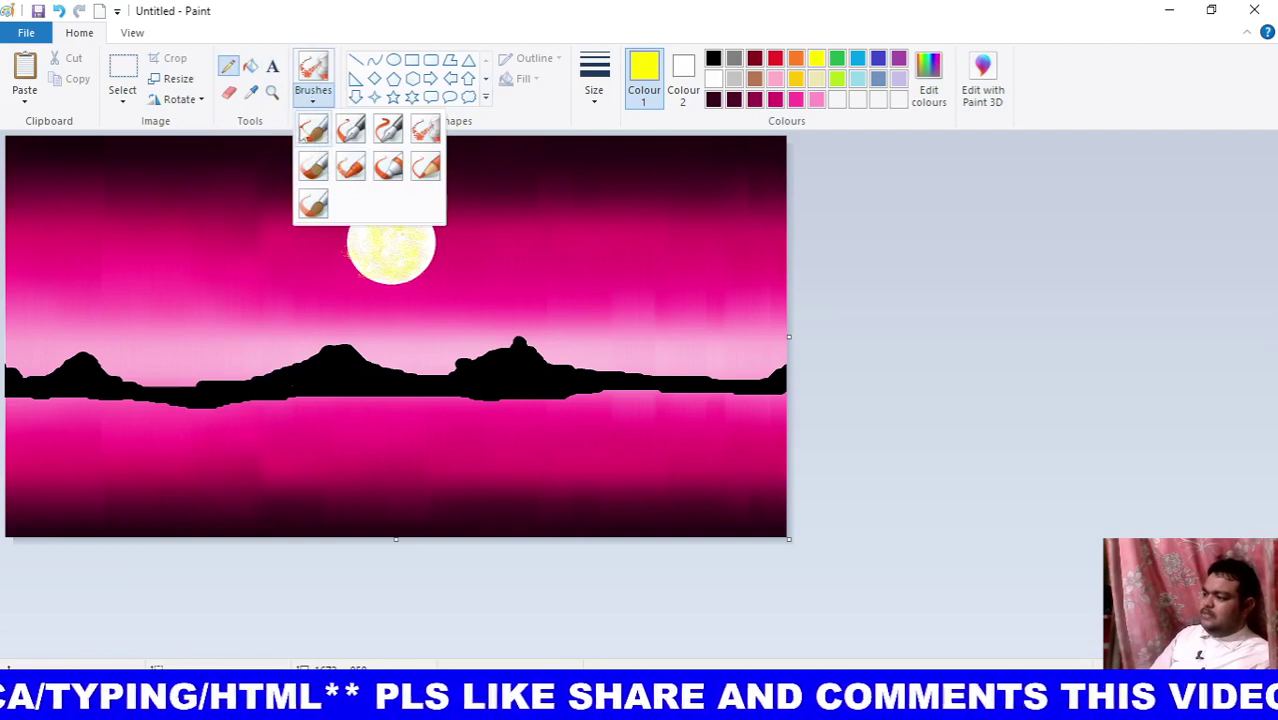
left_click(232, 72)
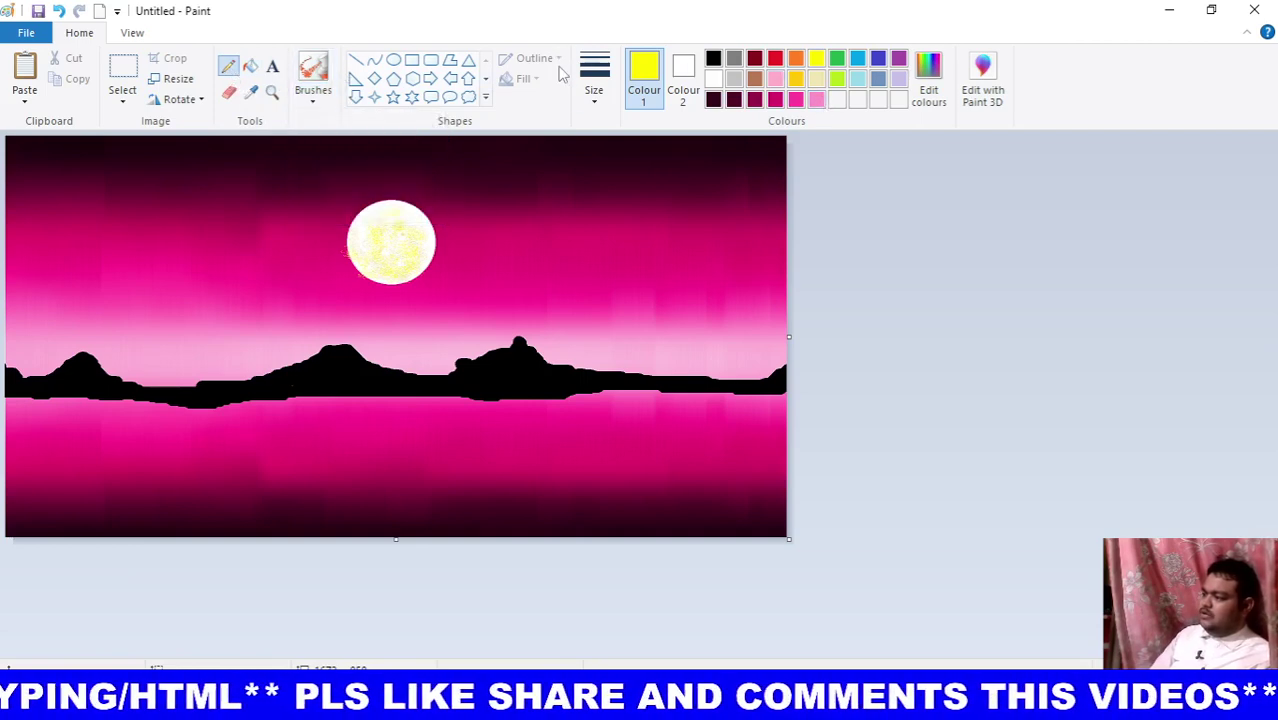
left_click(594, 75)
Pick a thick pencil size, undo a stray yellow test stroke, and select black.
left_click(622, 251)
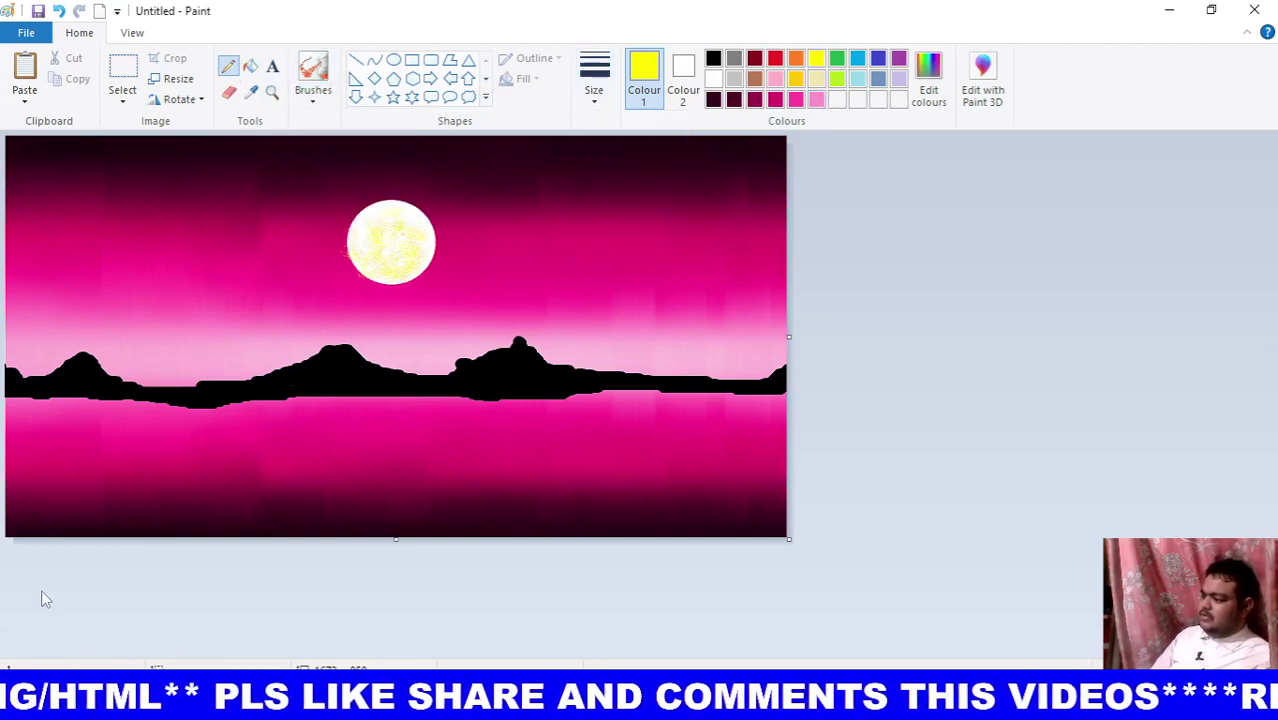
left_click_drag(66, 464, 30, 515)
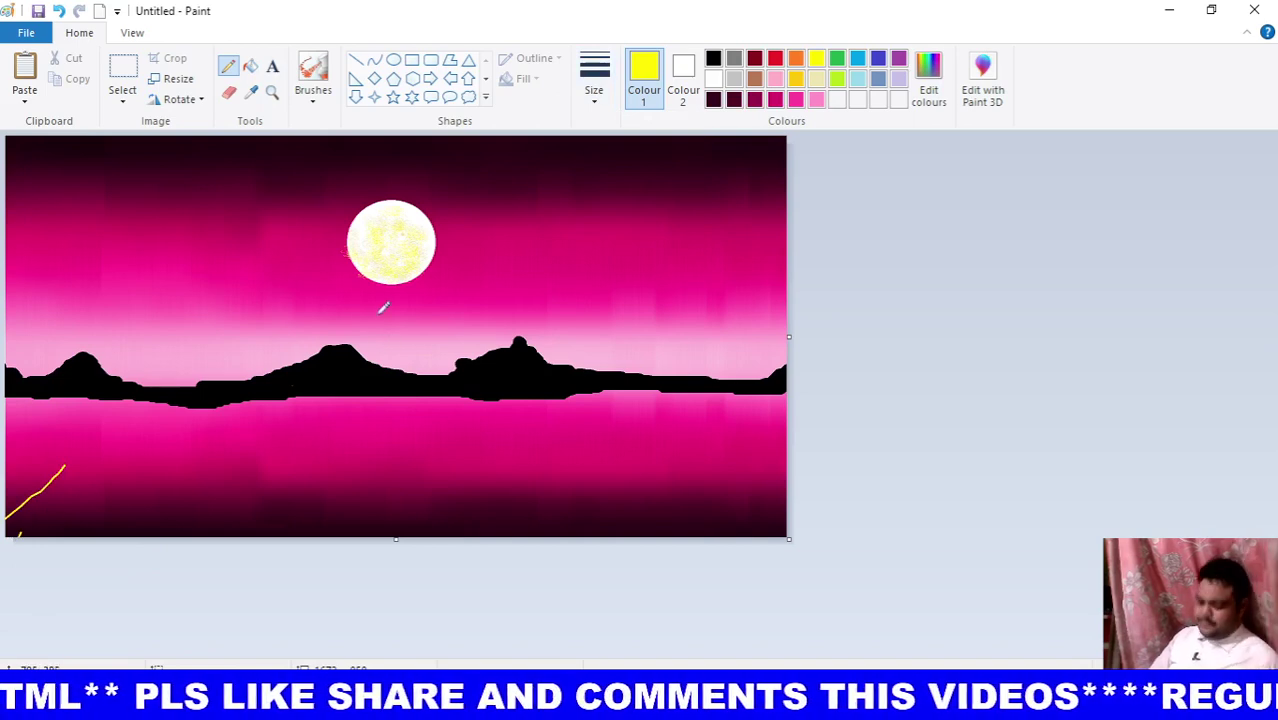
key("ctrl+z")
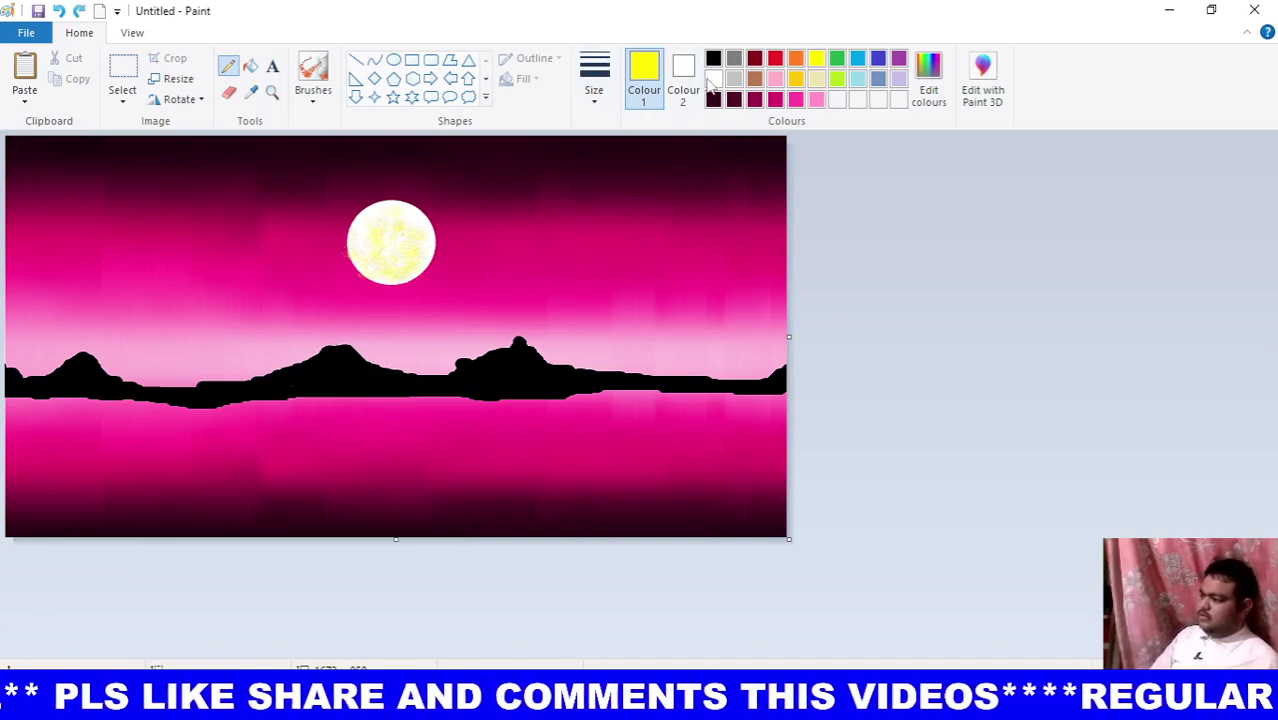
left_click(713, 59)
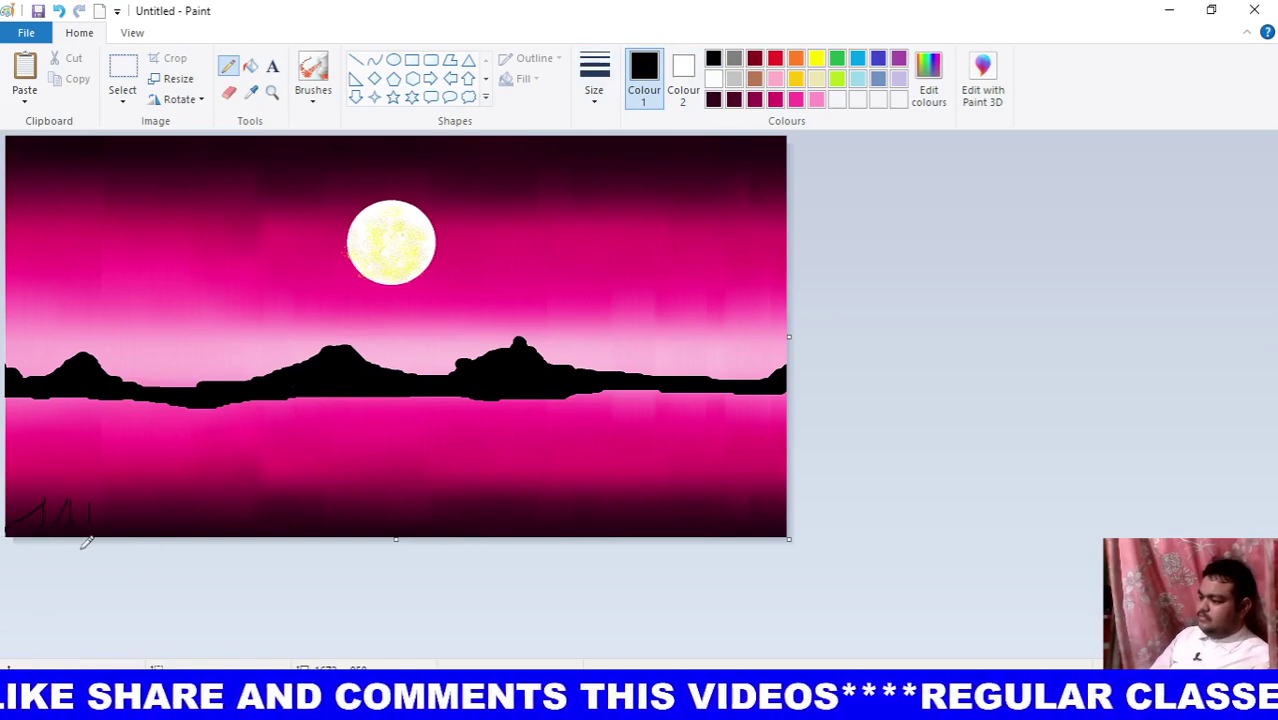
Draw black grass blades along the bottom edge from corner to corner.
left_click_drag(192, 528, 248, 516)
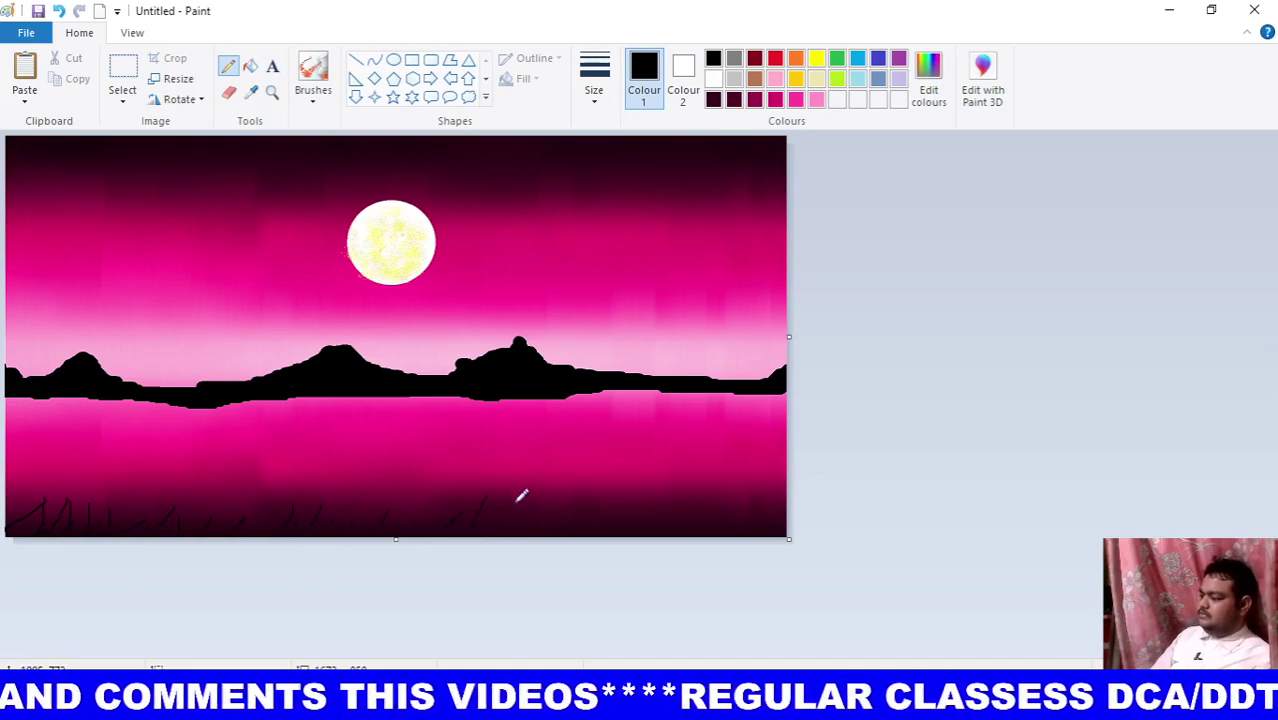
mouse_move(572, 525)
left_mouse_down()
mouse_move(622, 510)
mouse_move(644, 535)
left_mouse_up()
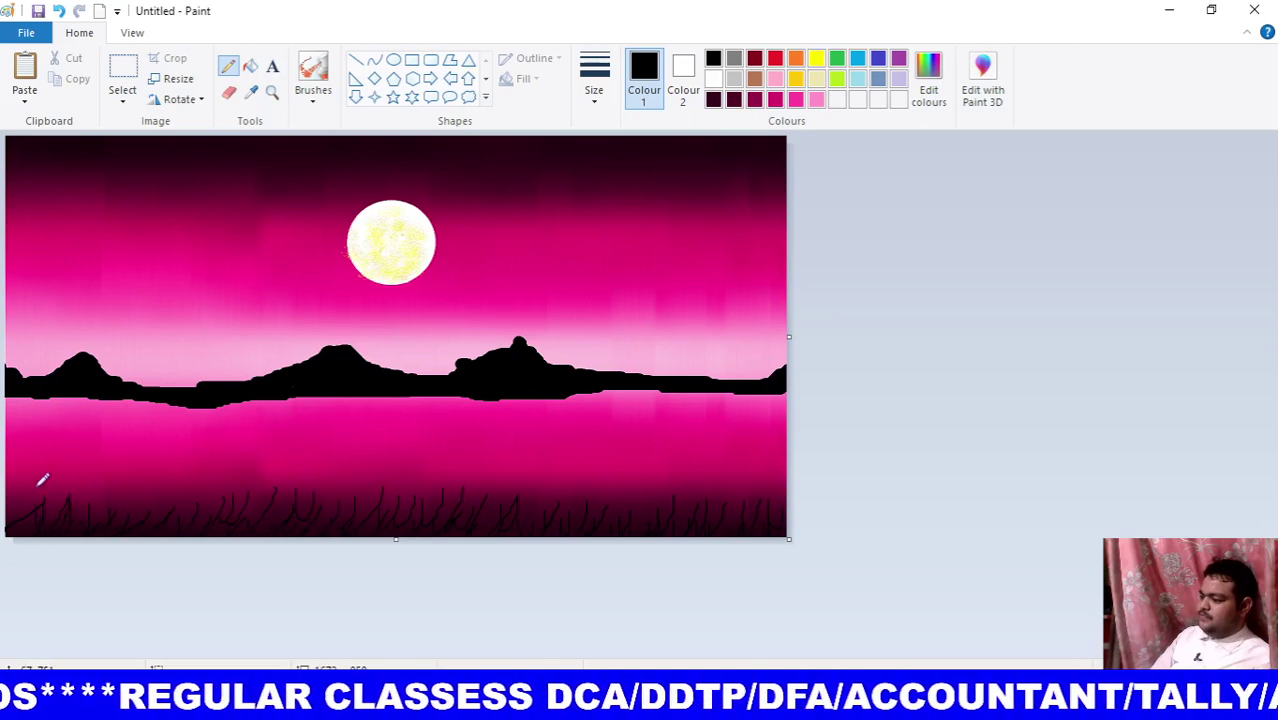
left_click_drag(23, 470, 8, 530)
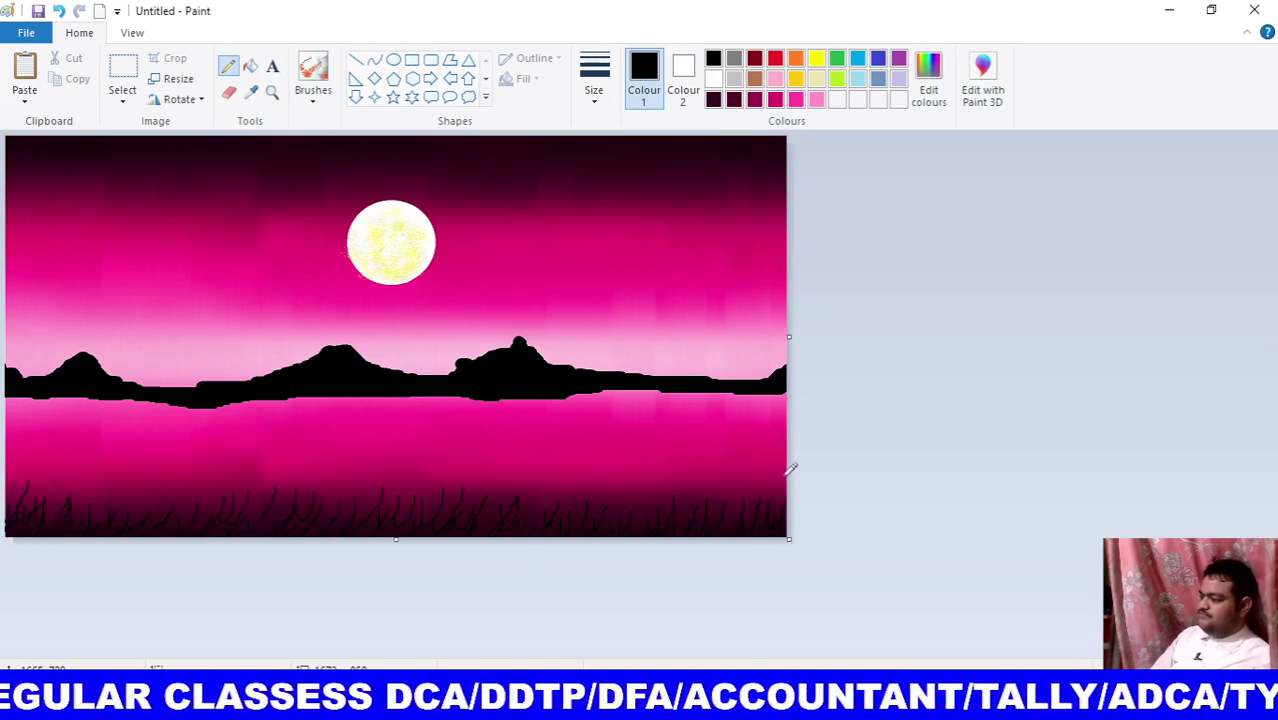
mouse_move(767, 525)
left_mouse_down()
mouse_move(765, 460)
mouse_move(740, 520)
mouse_move(762, 502)
mouse_move(719, 491)
left_mouse_up()
mouse_move(696, 535)
left_mouse_down()
mouse_move(733, 481)
mouse_move(665, 491)
mouse_move(630, 480)
left_mouse_up()
left_click_drag(608, 525, 602, 500)
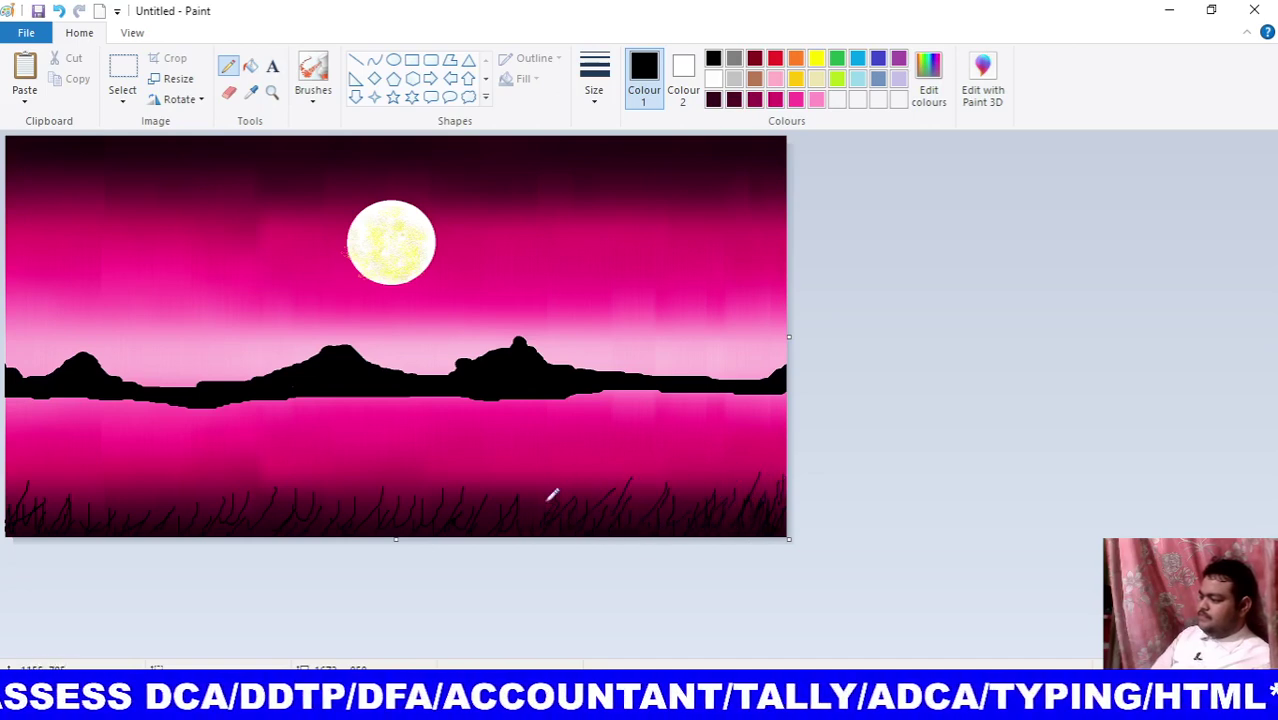
Draw green grass blades at the bottom-right and bottom-left corners.
left_click(837, 58)
left_click_drag(768, 535, 778, 492)
mouse_move(752, 536)
left_mouse_down()
mouse_move(760, 510)
mouse_move(725, 520)
left_mouse_up()
left_click_drag(702, 537, 708, 525)
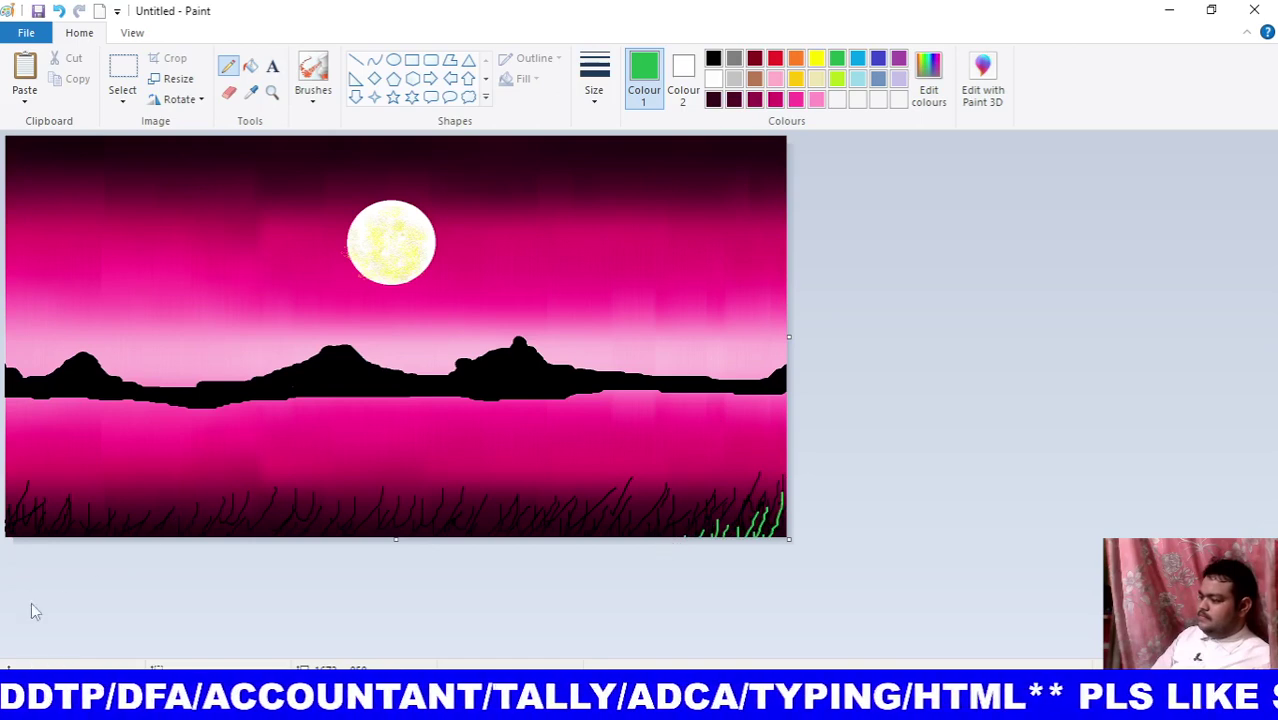
mouse_move(17, 537)
left_mouse_down()
mouse_move(22, 505)
mouse_move(14, 513)
mouse_move(33, 505)
mouse_move(26, 484)
left_mouse_up()
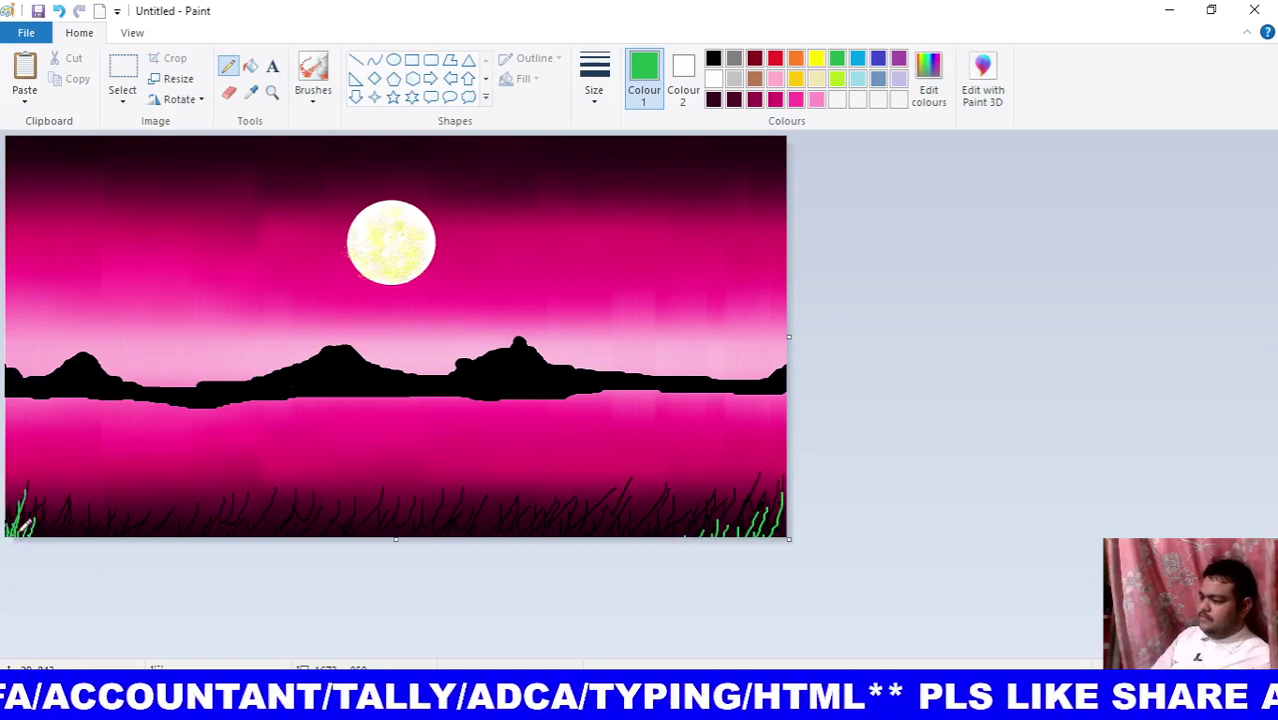
mouse_move(42, 537)
left_mouse_down()
mouse_move(58, 505)
mouse_move(86, 528)
left_mouse_up()
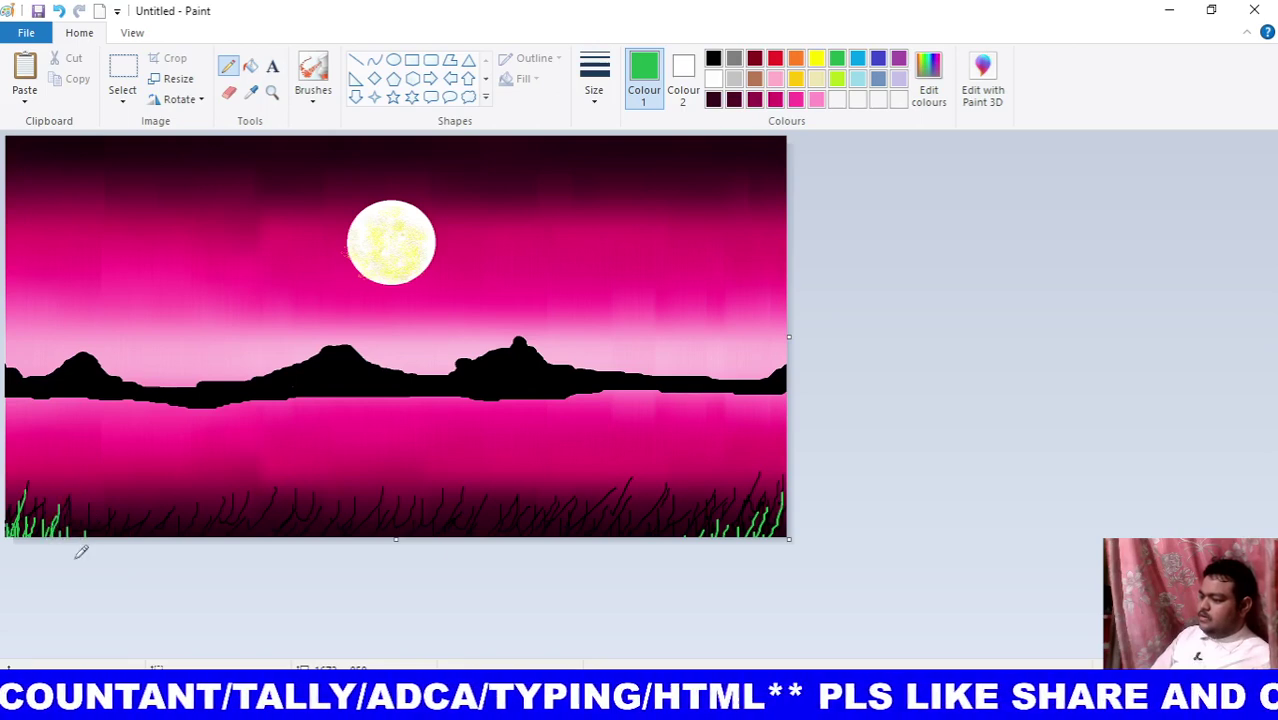
left_click(713, 58)
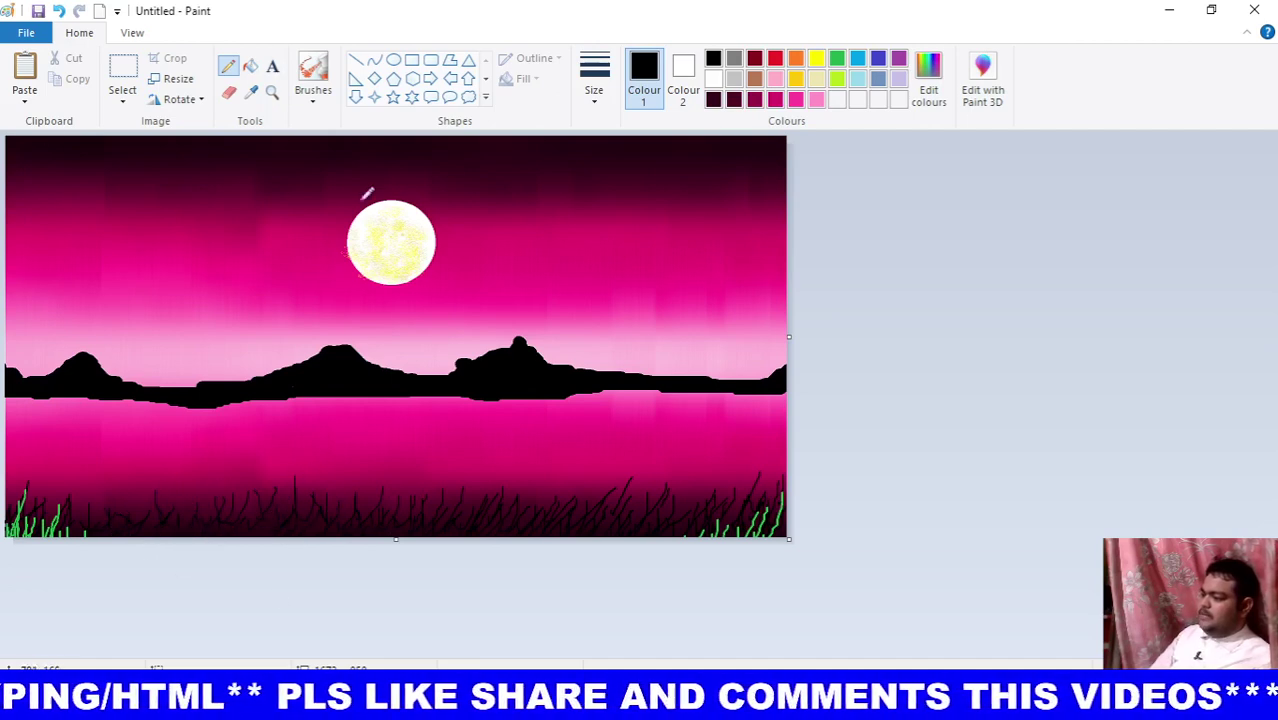
With Calligraphy brush 1, draw a black trunk from the grass up across the moon, with branches right and left.
left_click(312, 92)
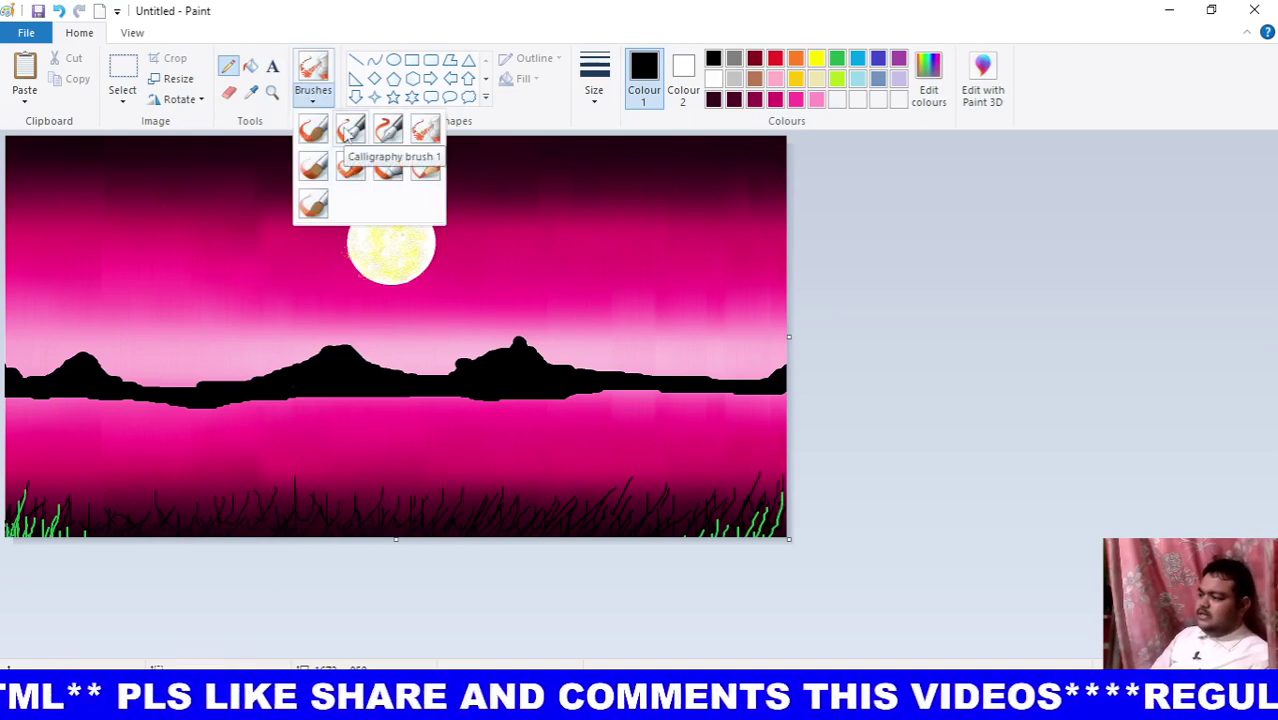
left_click(351, 130)
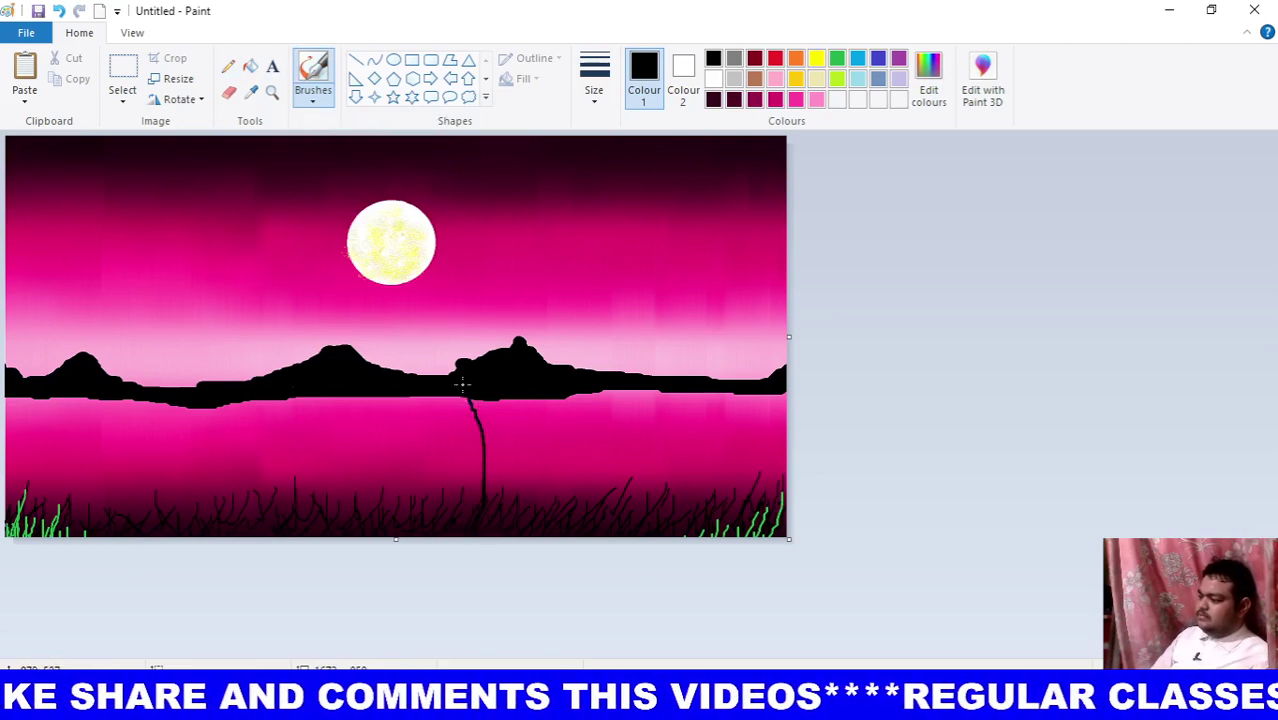
left_click_drag(408, 257, 325, 175)
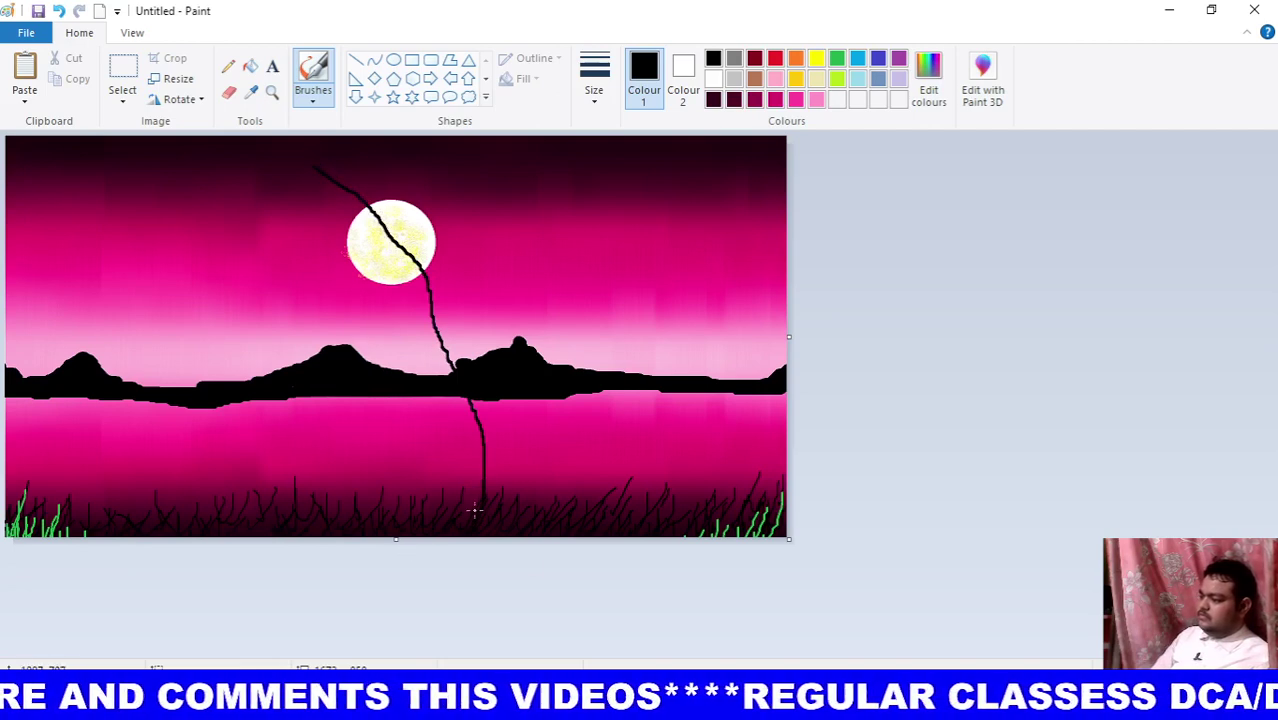
left_click_drag(480, 437, 470, 511)
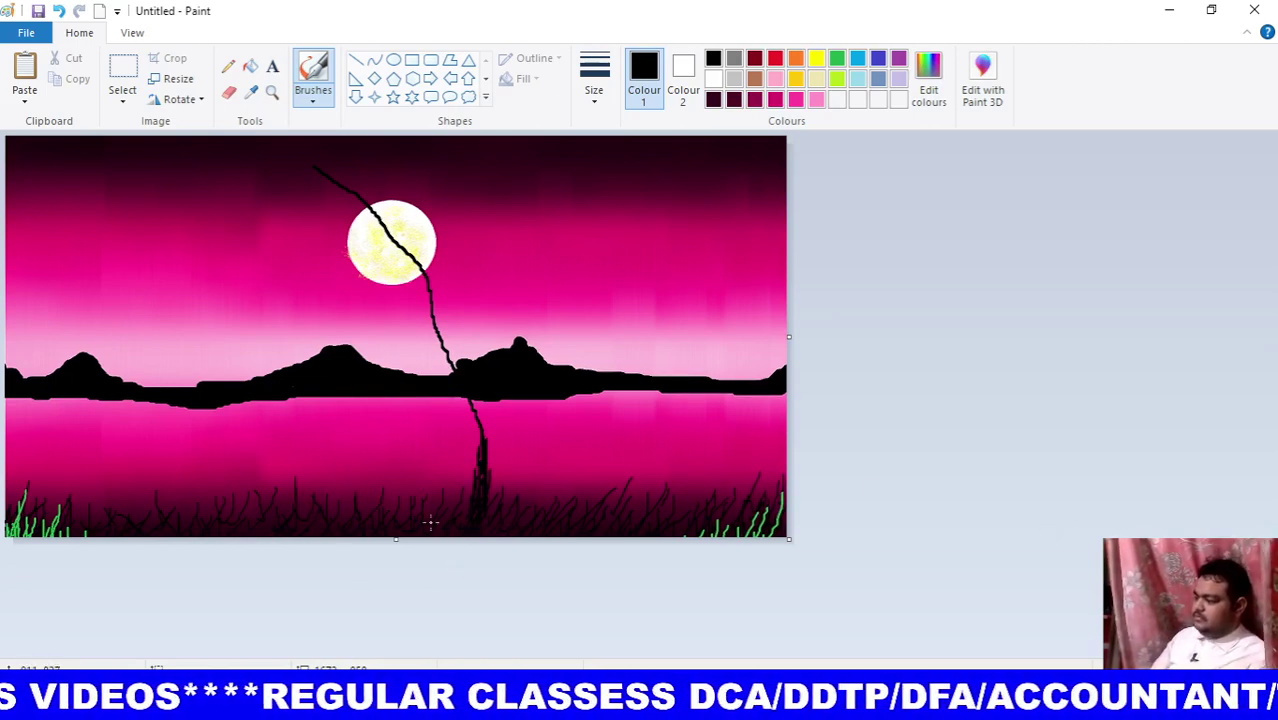
mouse_move(477, 476)
left_mouse_down()
mouse_move(468, 393)
mouse_move(436, 337)
left_mouse_up()
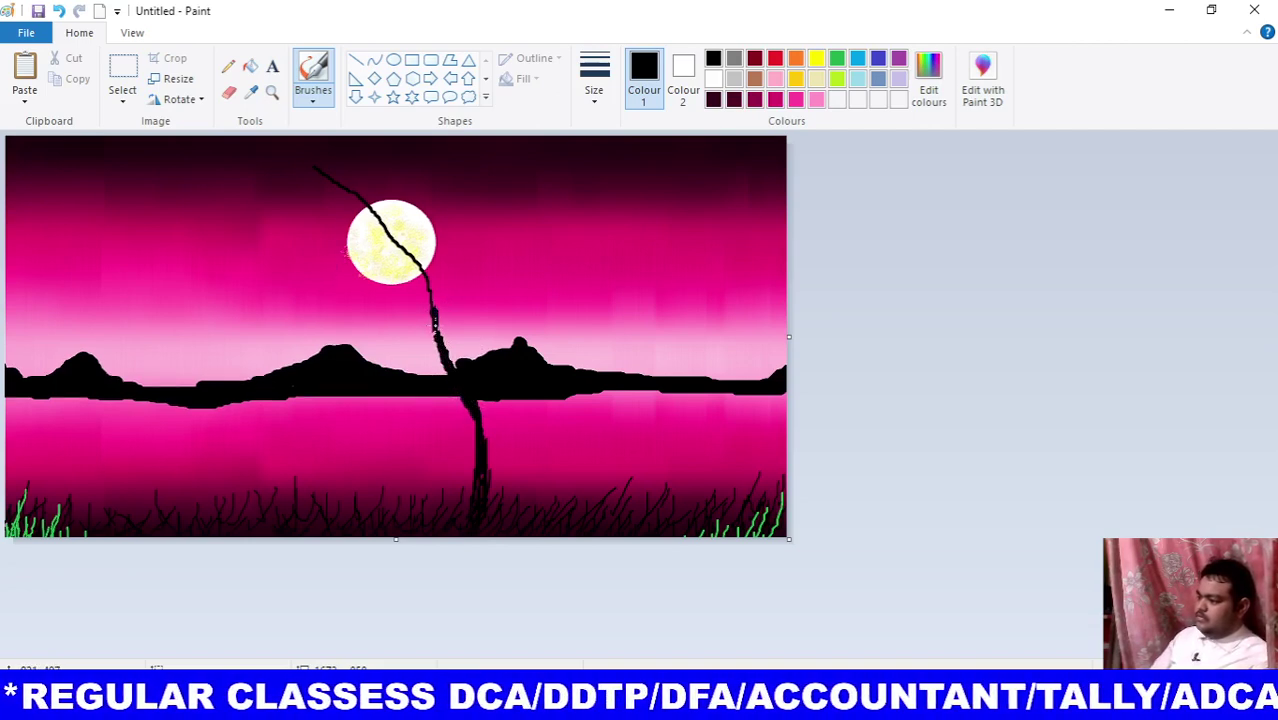
left_click_drag(434, 321, 482, 223)
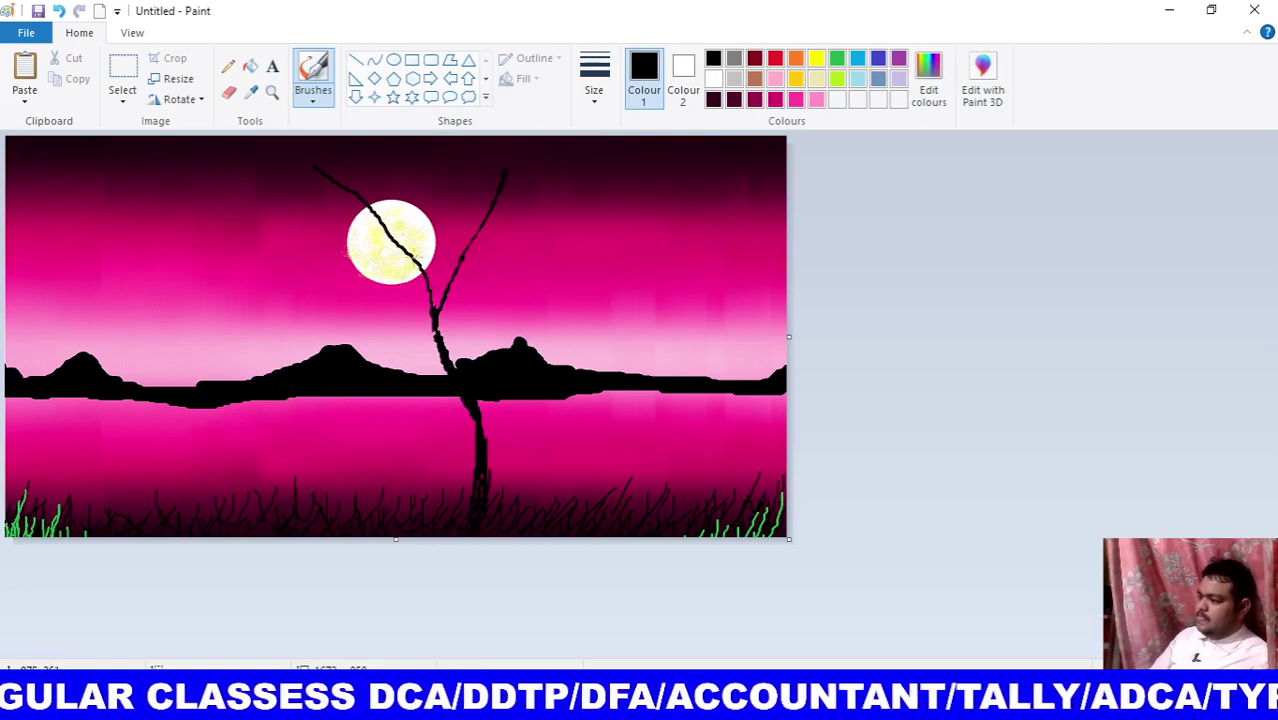
left_click_drag(392, 258, 250, 200)
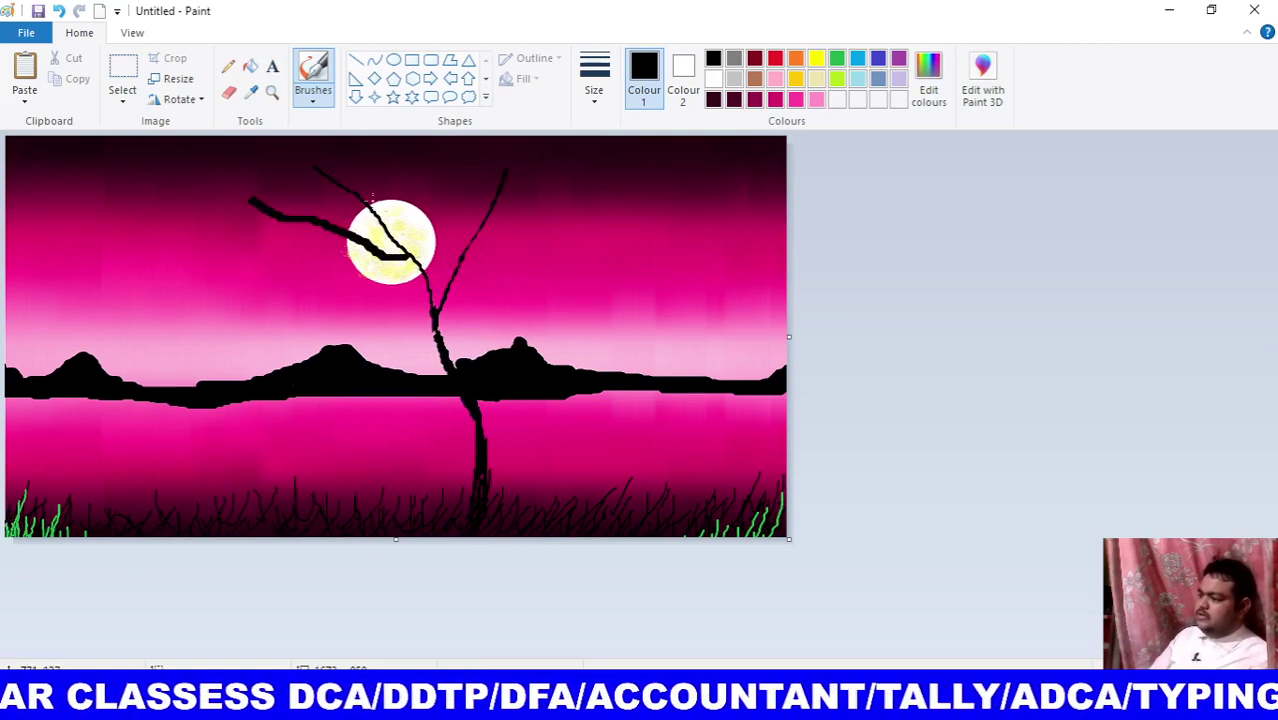
Switch to the second line thickness and add a thin twig beside the moon.
left_click(592, 82)
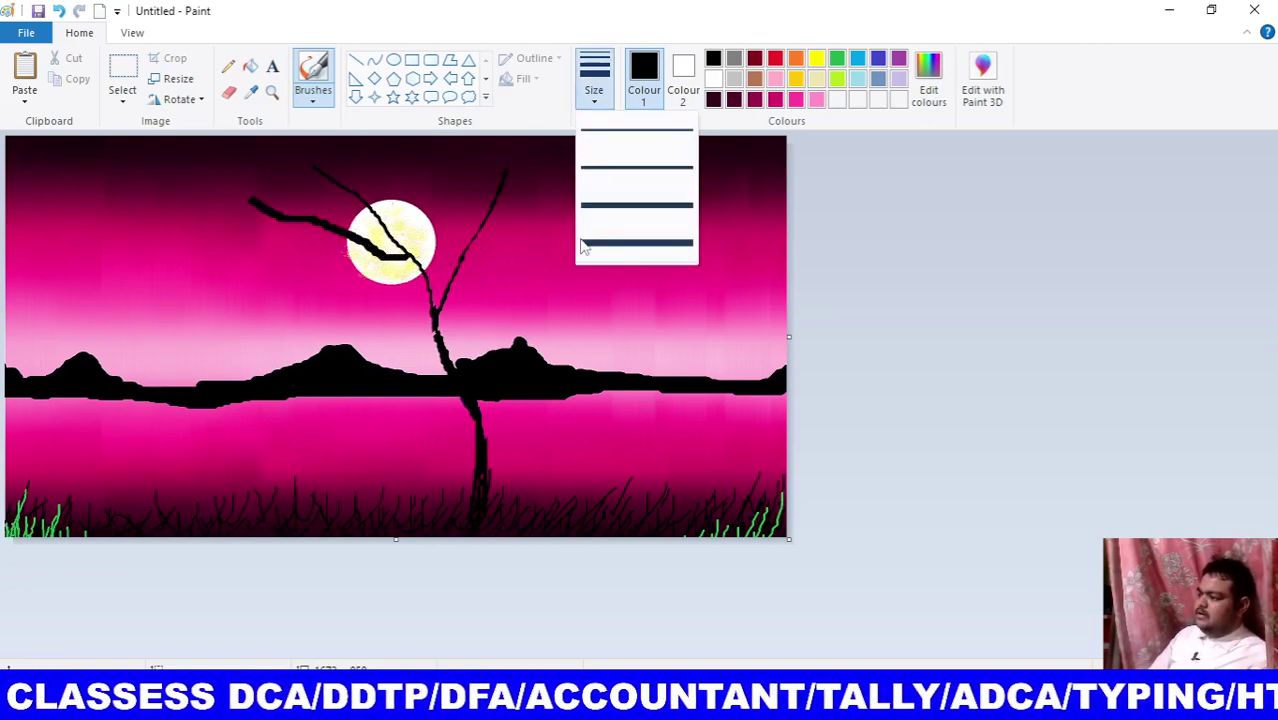
left_click(608, 177)
left_click_drag(424, 272, 444, 208)
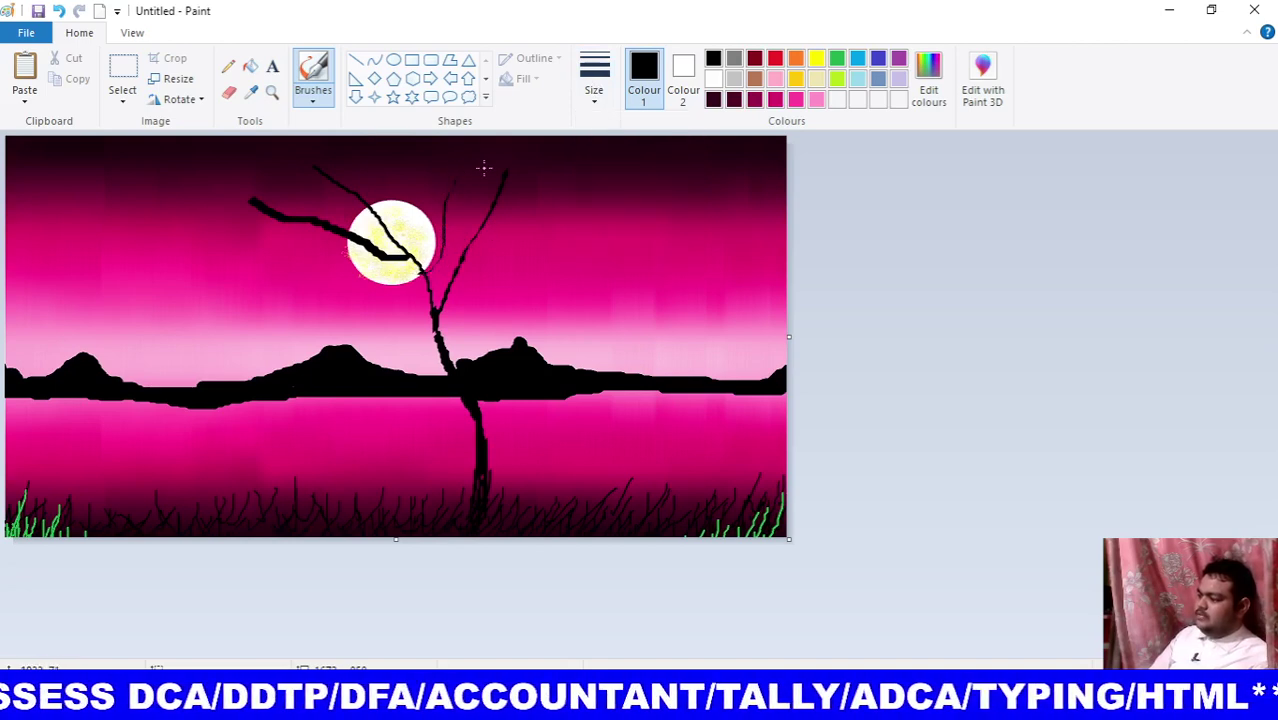
left_click(594, 80)
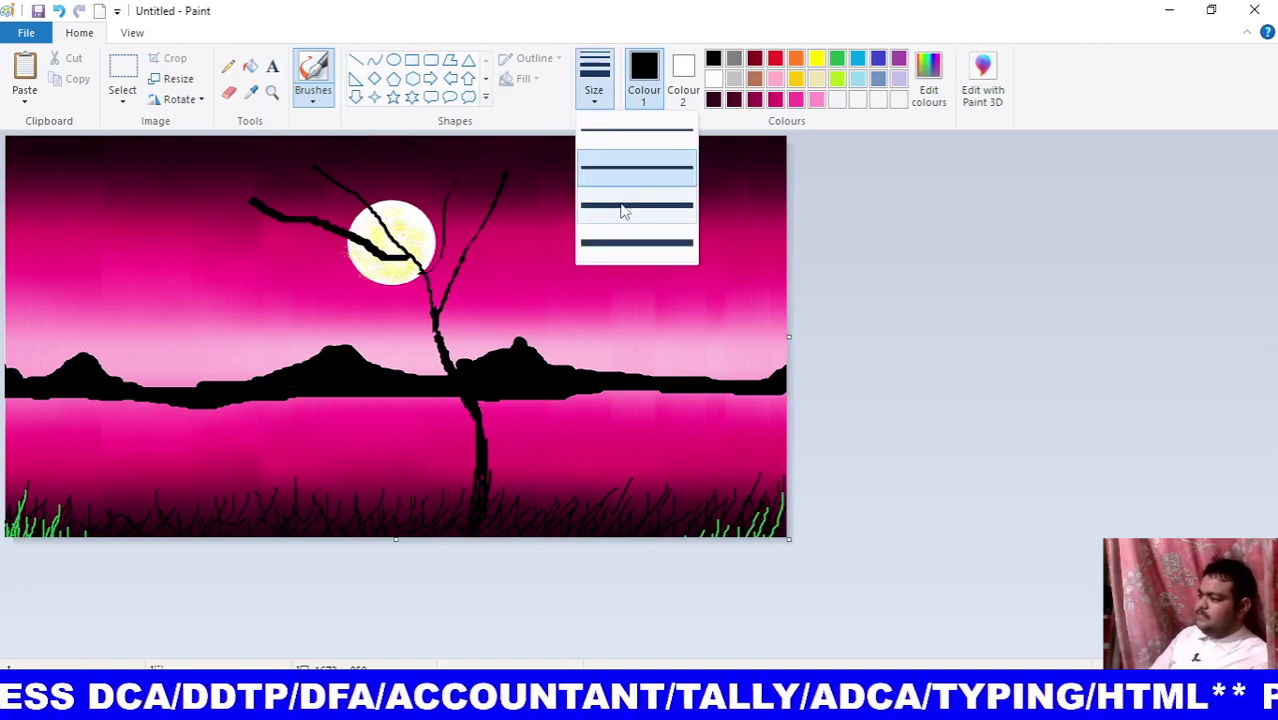
Draw thin branches from the trunk: one leftward below the moon and several rising to the right.
left_click(548, 212)
mouse_move(427, 282)
left_mouse_down()
mouse_move(320, 286)
mouse_move(225, 233)
left_mouse_up()
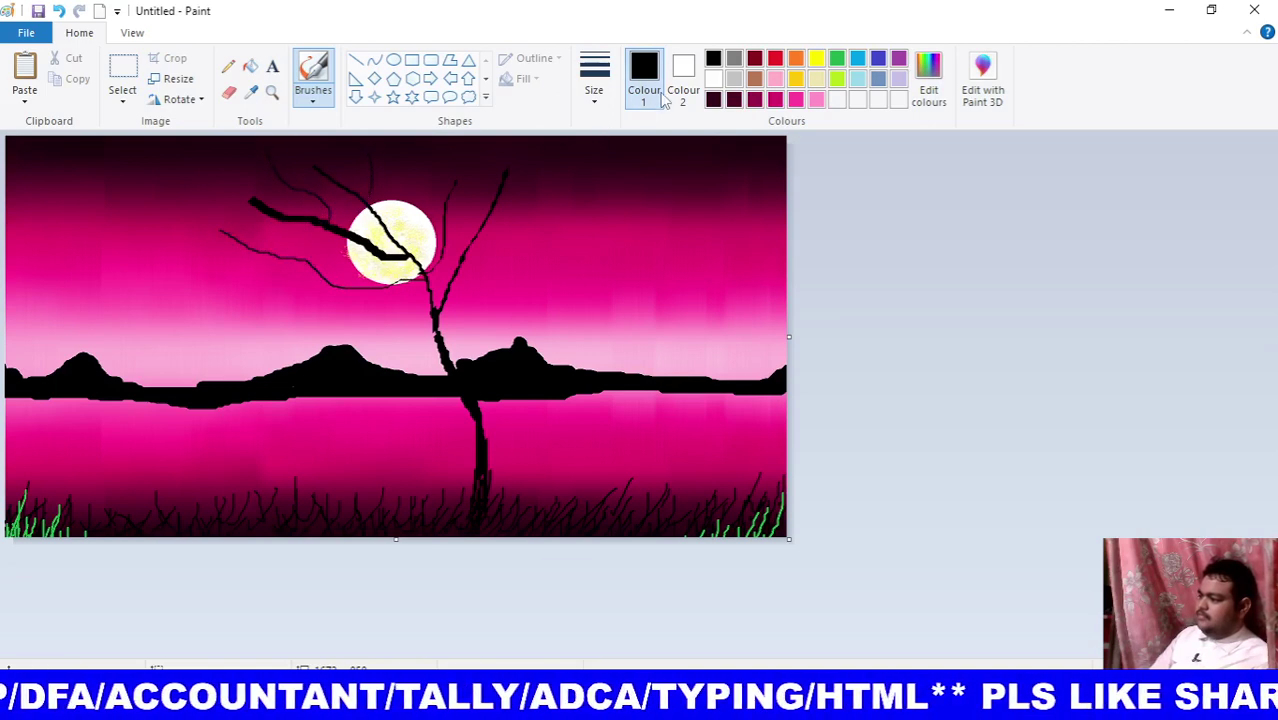
left_click(594, 80)
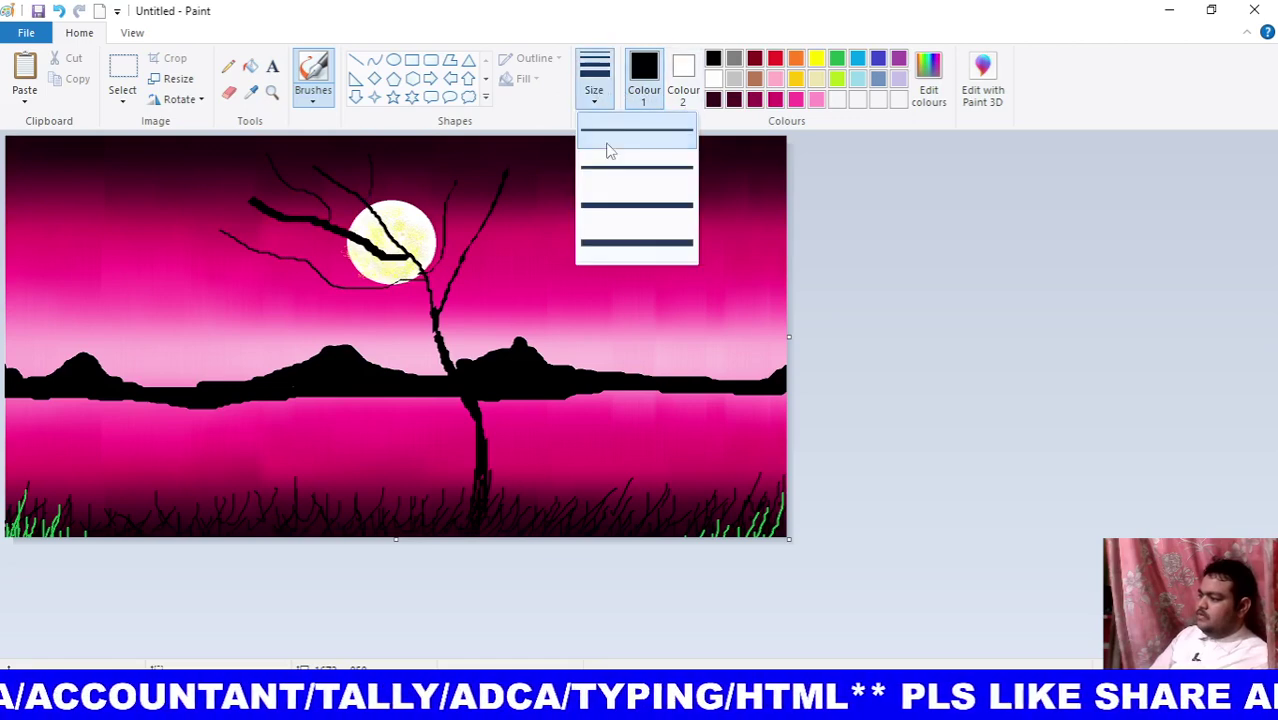
left_click(619, 171)
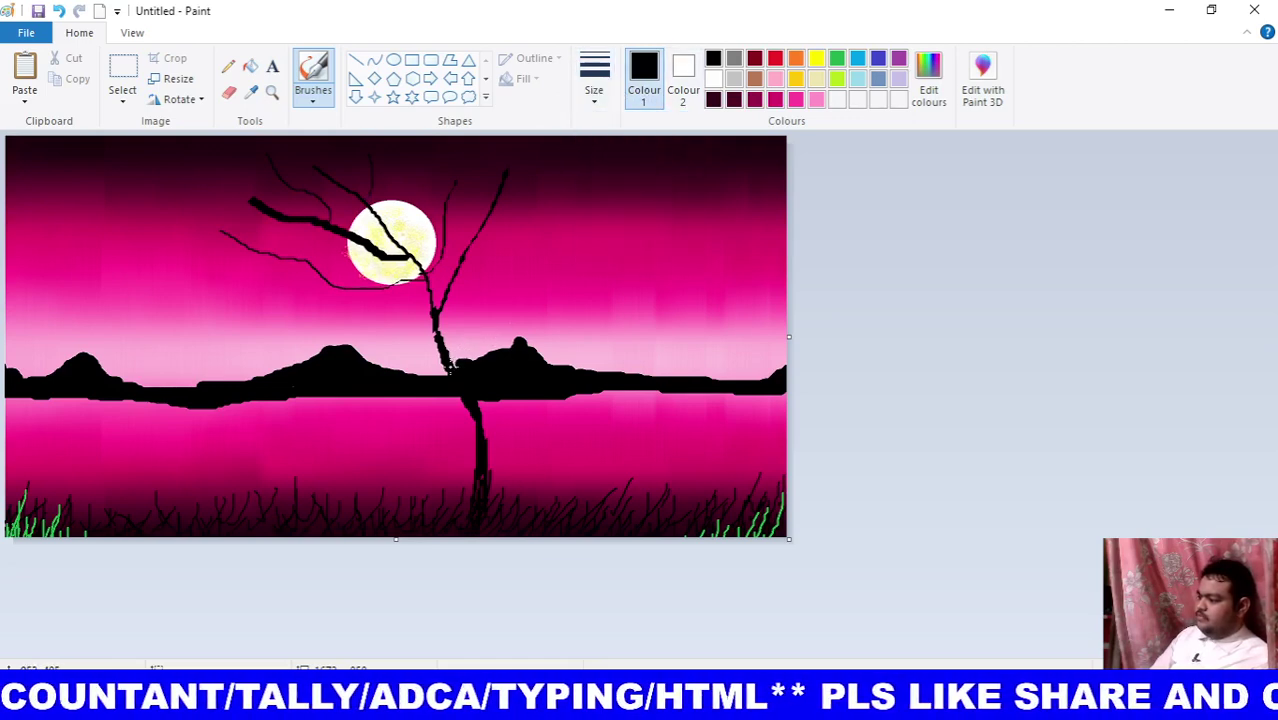
left_click_drag(450, 366, 540, 228)
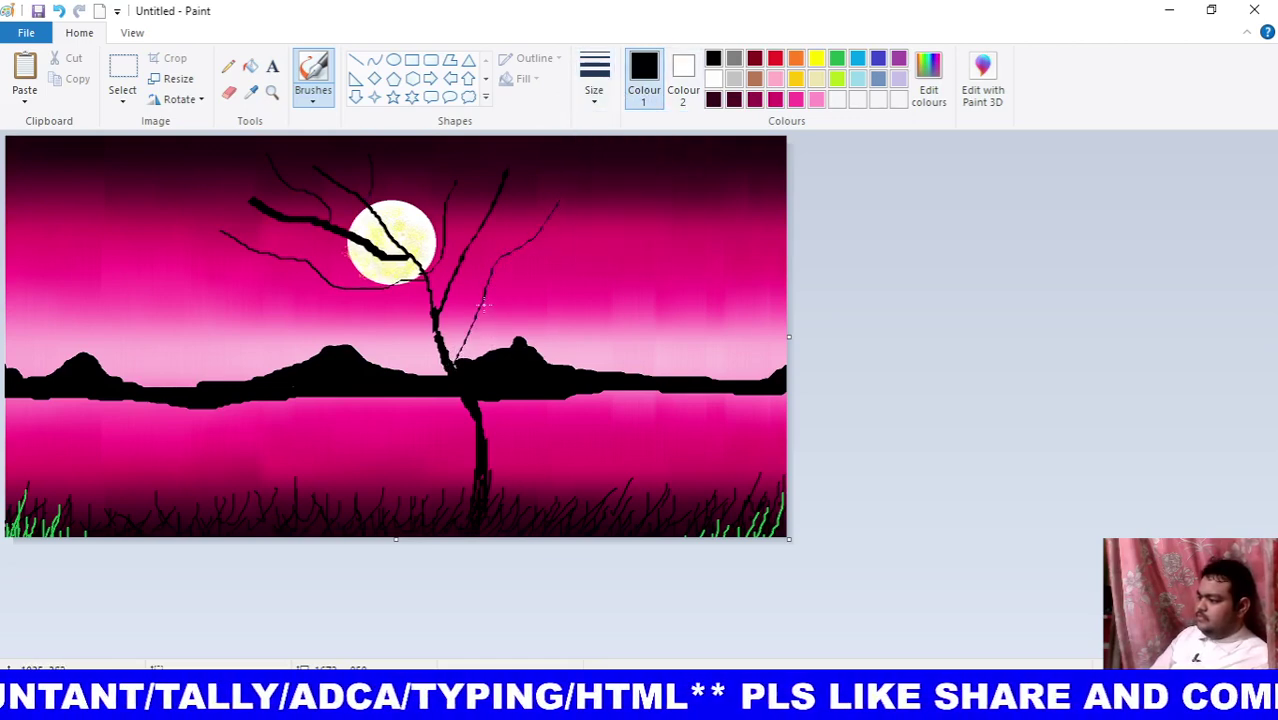
left_click_drag(452, 356, 477, 308)
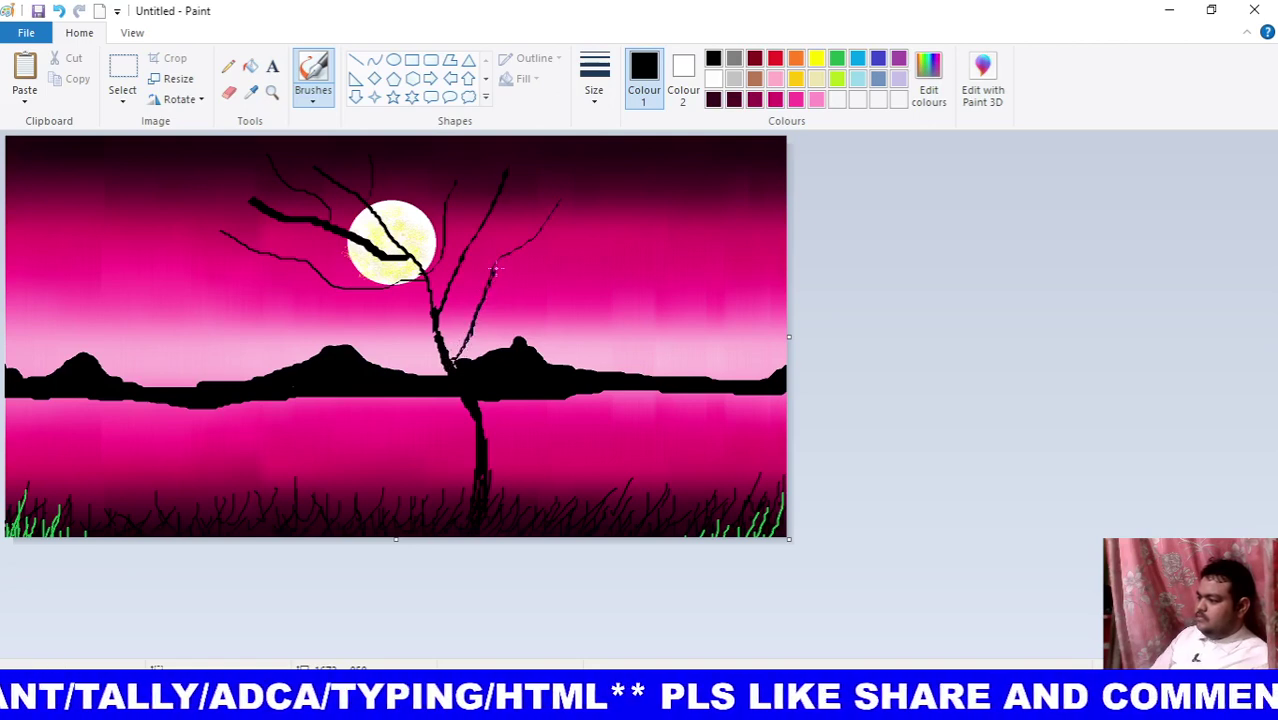
left_click_drag(548, 225, 560, 201)
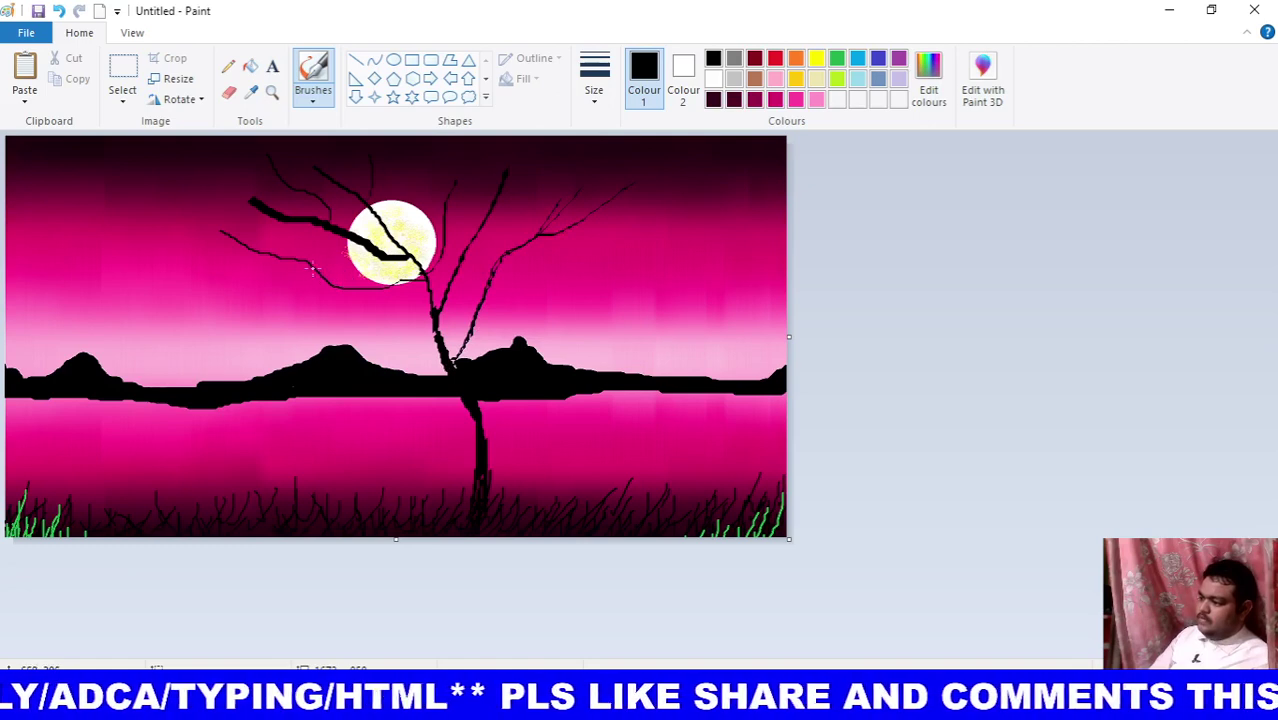
Add thin left-side branches beneath and above the moon, plus one rising across it.
left_click_drag(313, 268, 192, 250)
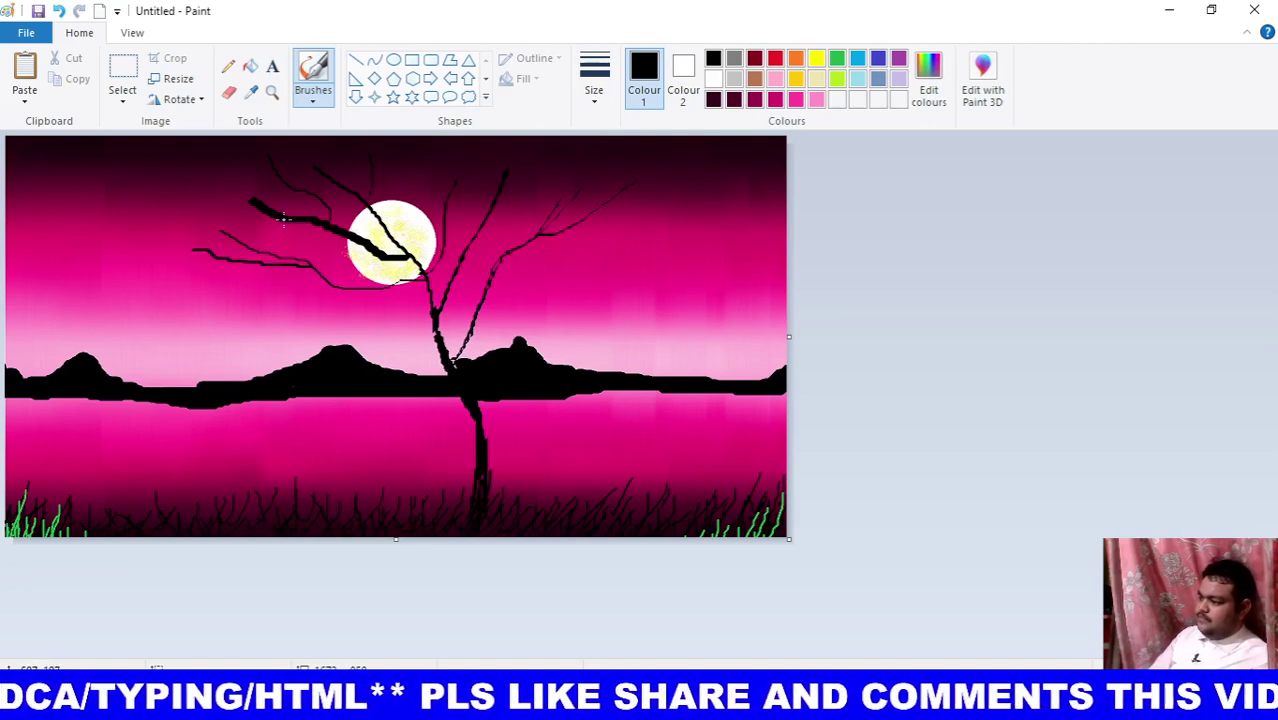
left_click_drag(279, 206, 232, 166)
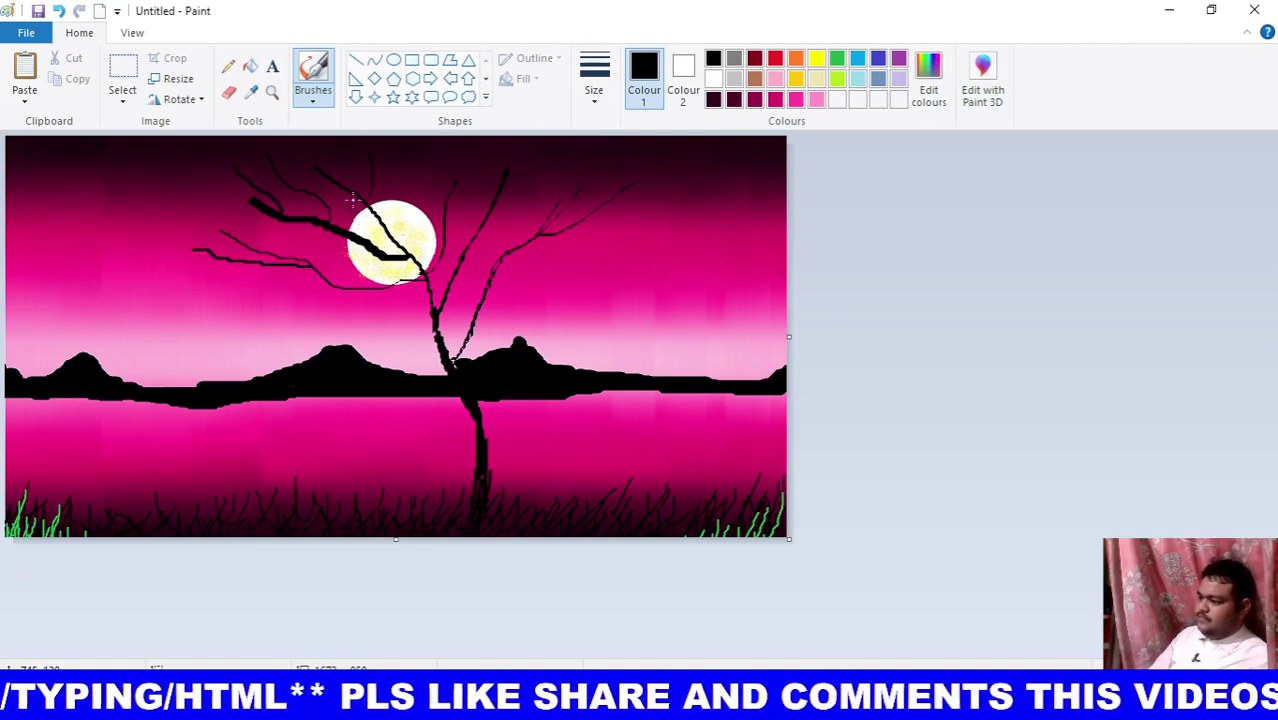
left_click_drag(316, 166, 350, 194)
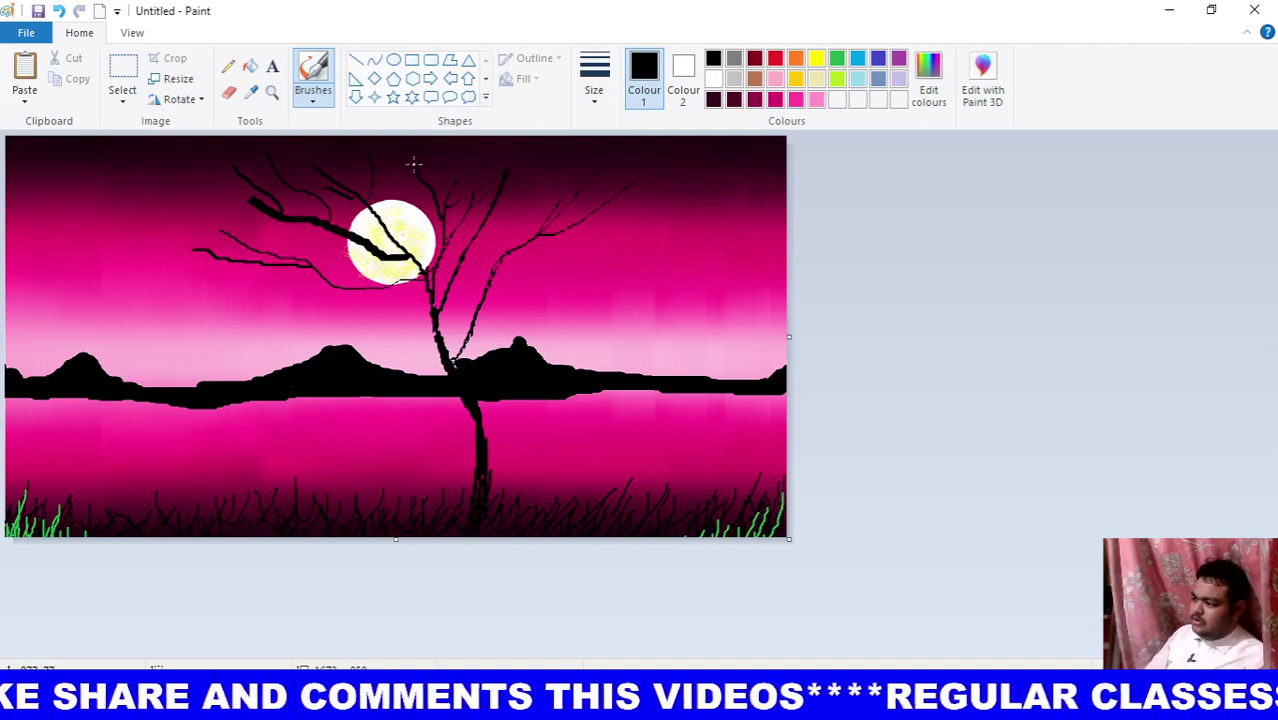
left_click_drag(398, 252, 386, 162)
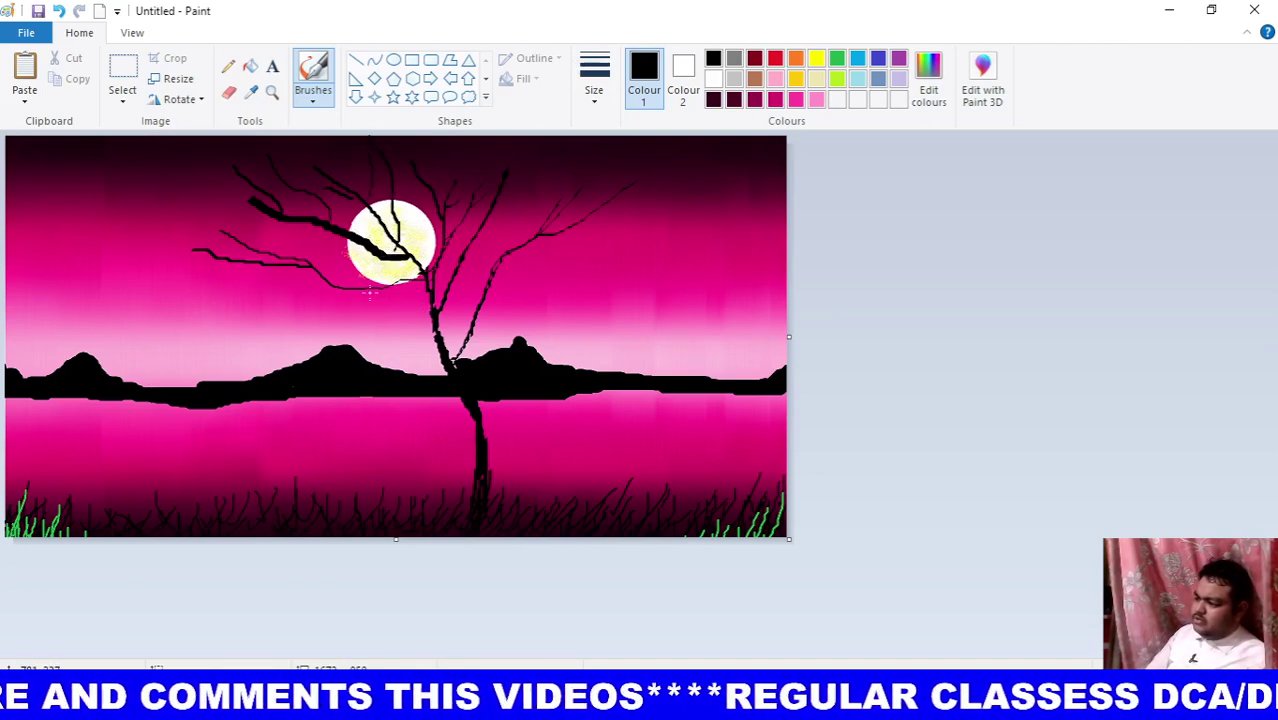
Add thin twigs below the moon and across it at the two thinnest line widths.
left_click(594, 80)
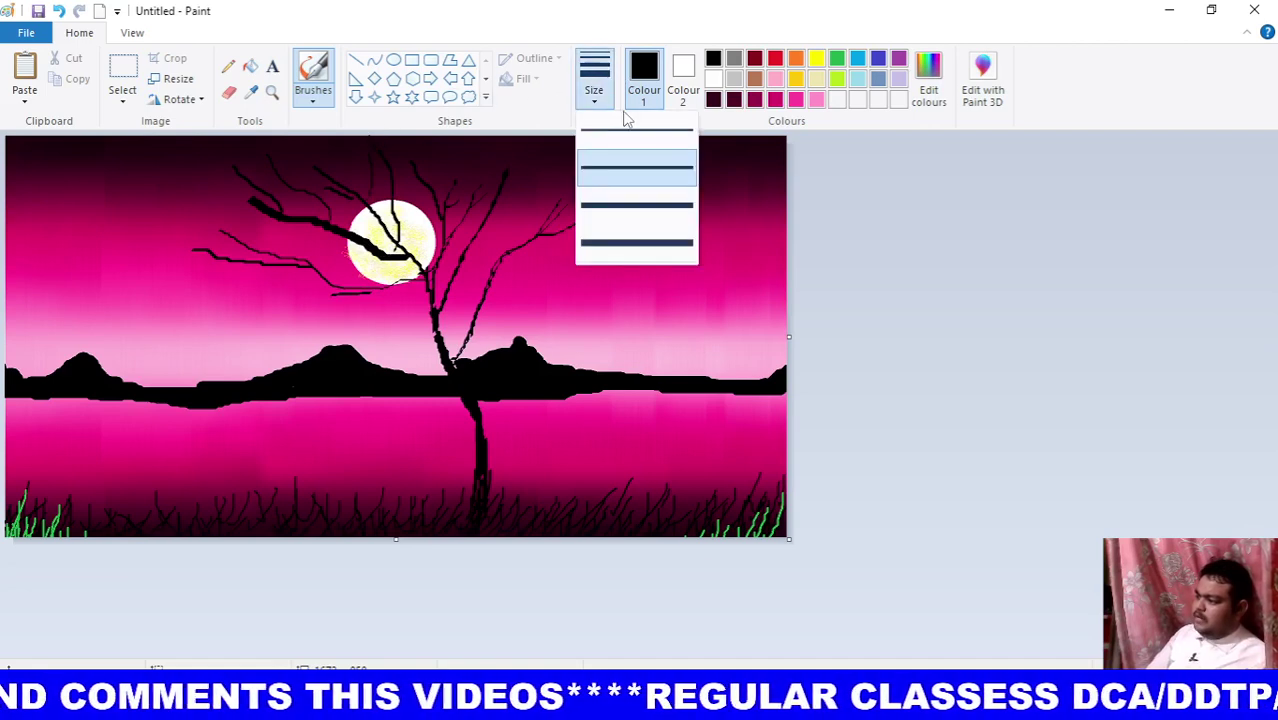
left_click(622, 133)
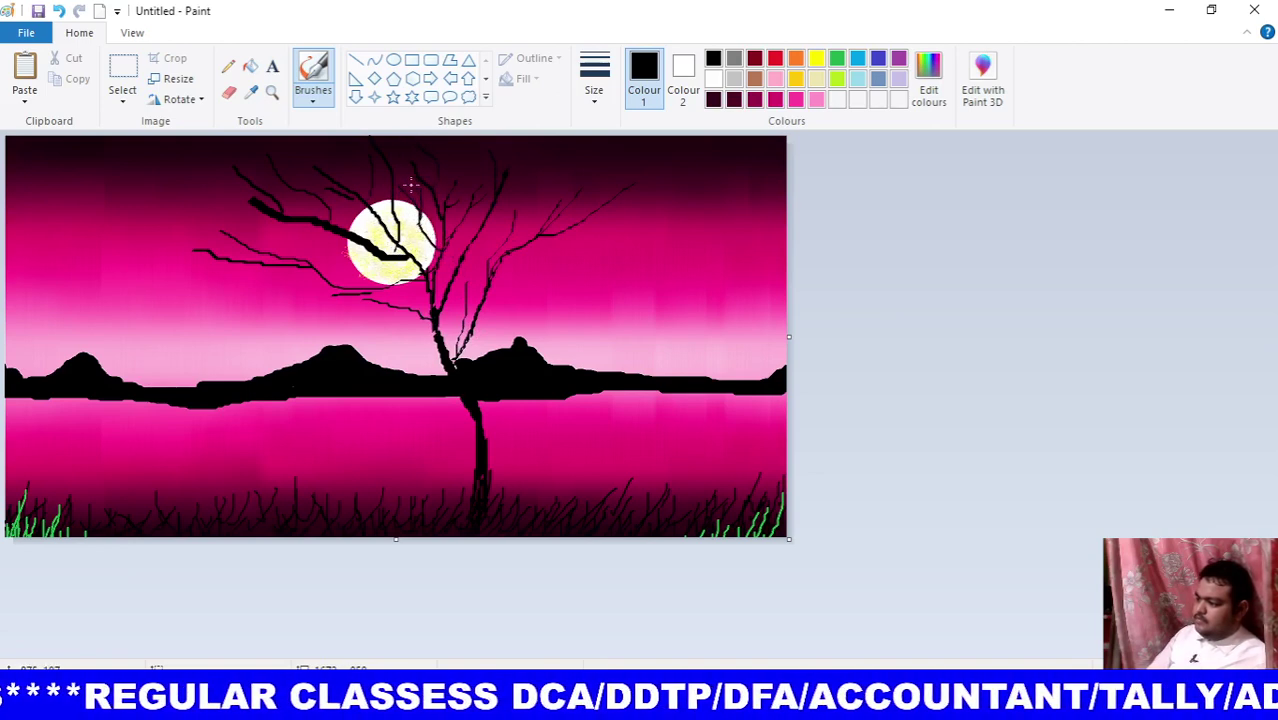
left_click_drag(380, 307, 332, 252)
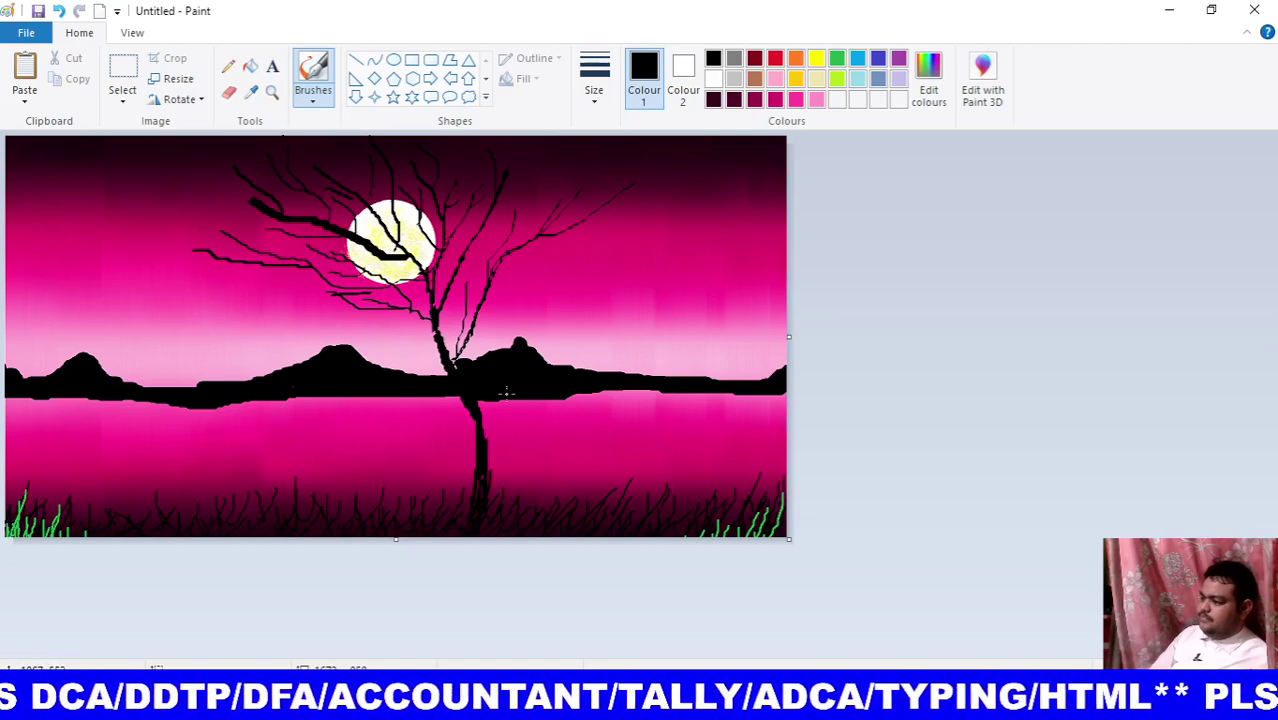
left_click(594, 80)
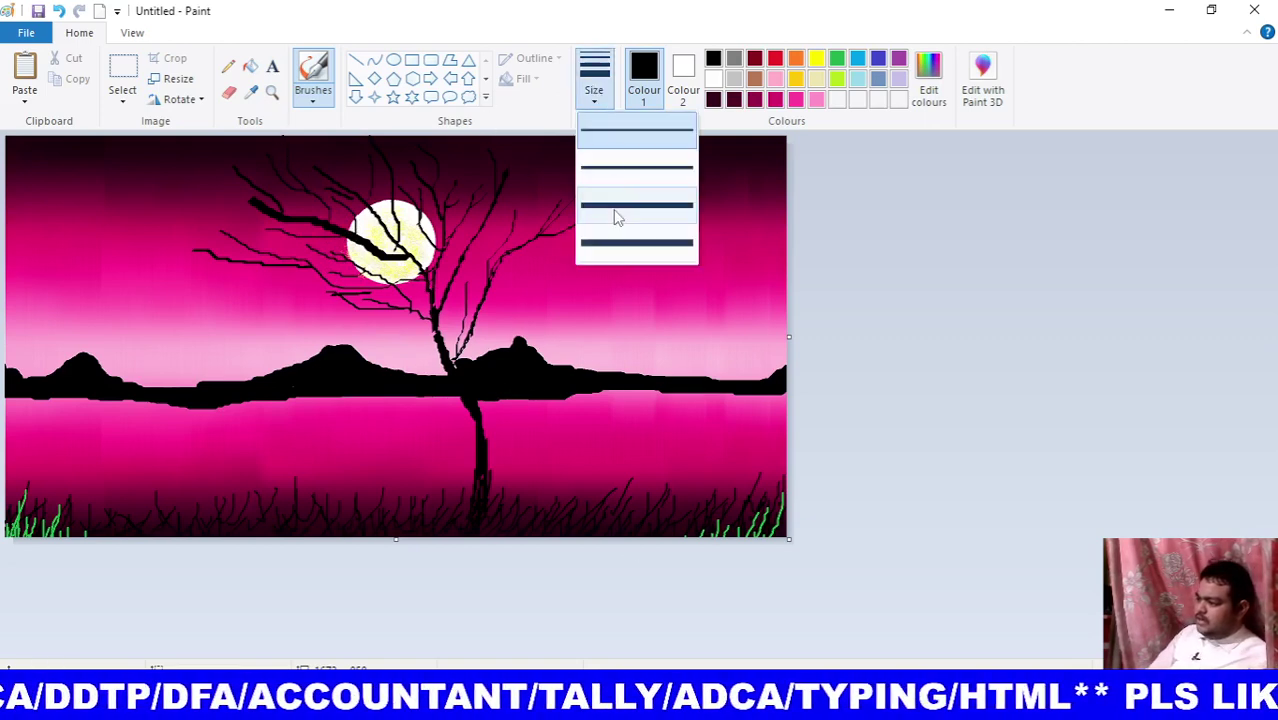
left_click(621, 168)
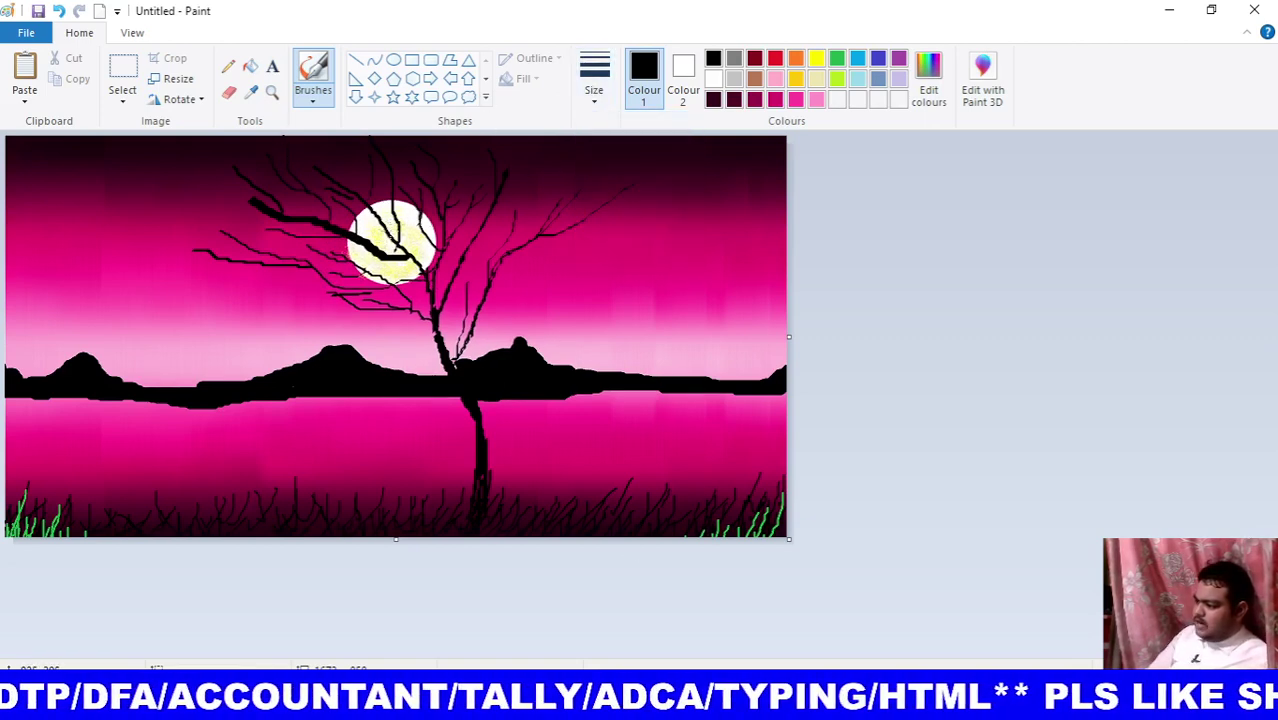
left_click_drag(386, 229, 430, 304)
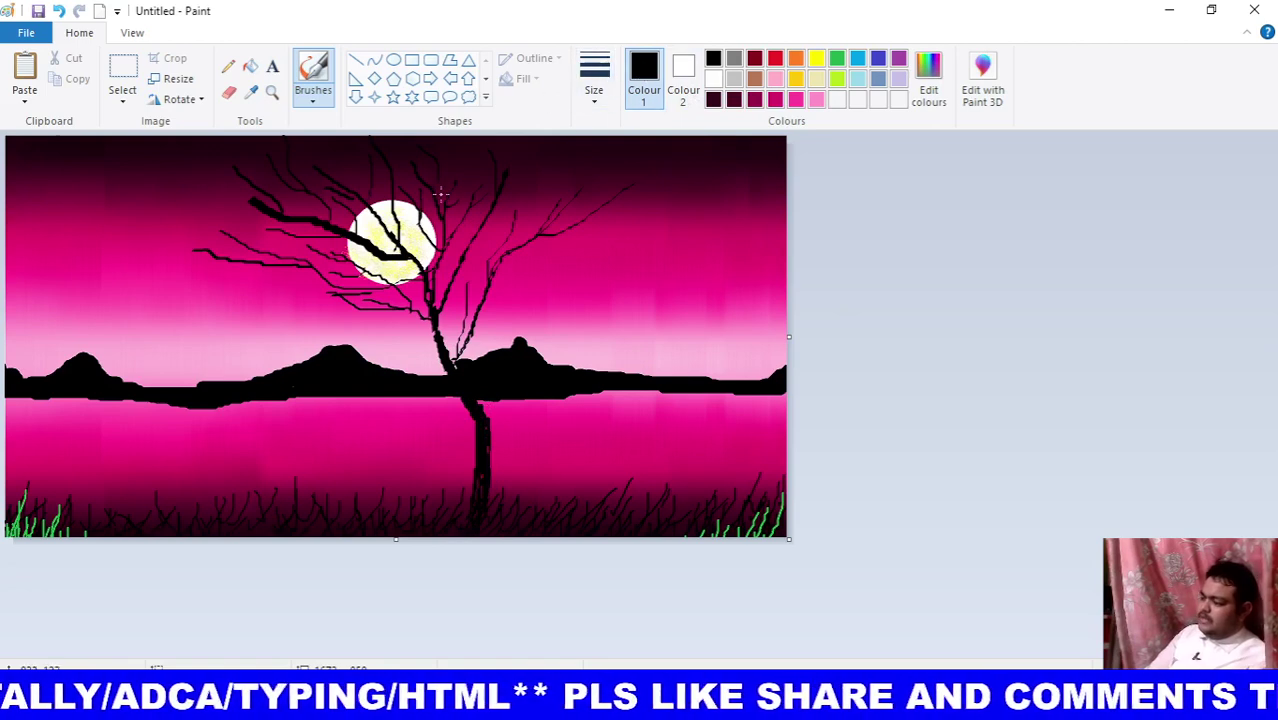
At the thinnest width, add more moon twigs, two long branches reaching right and one up-left.
left_click(595, 98)
left_click(625, 132)
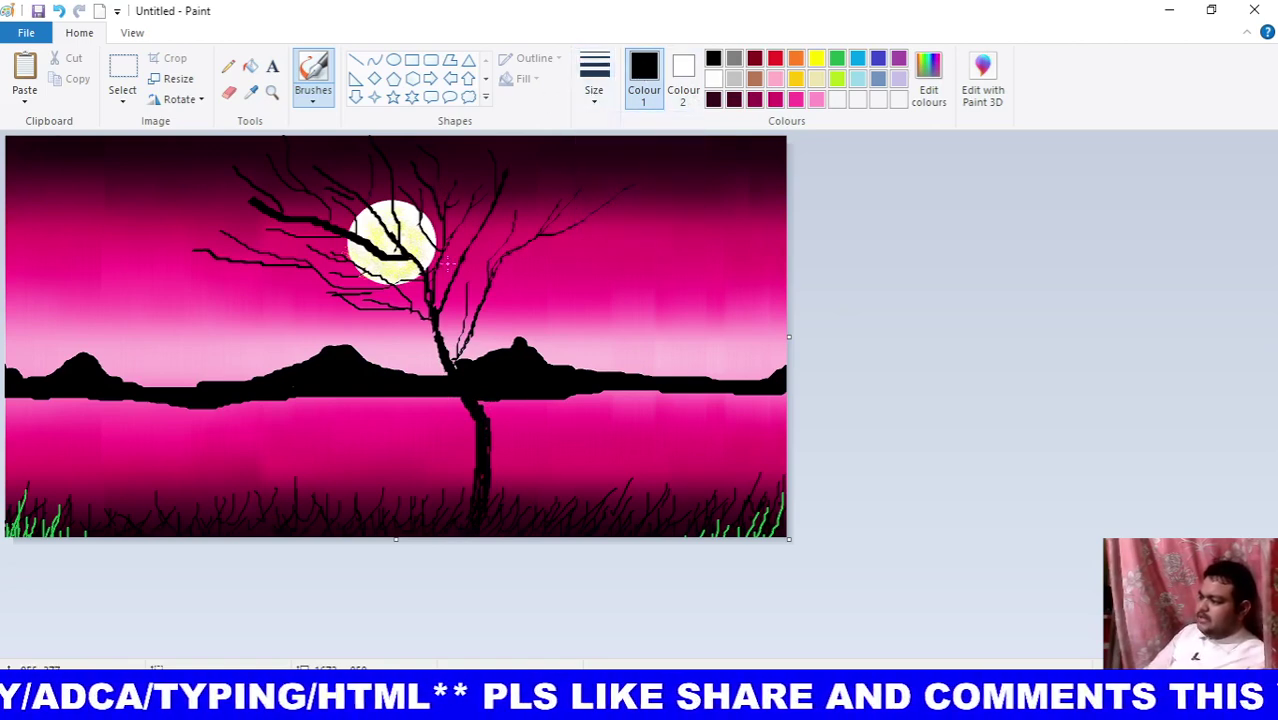
left_click_drag(417, 260, 399, 202)
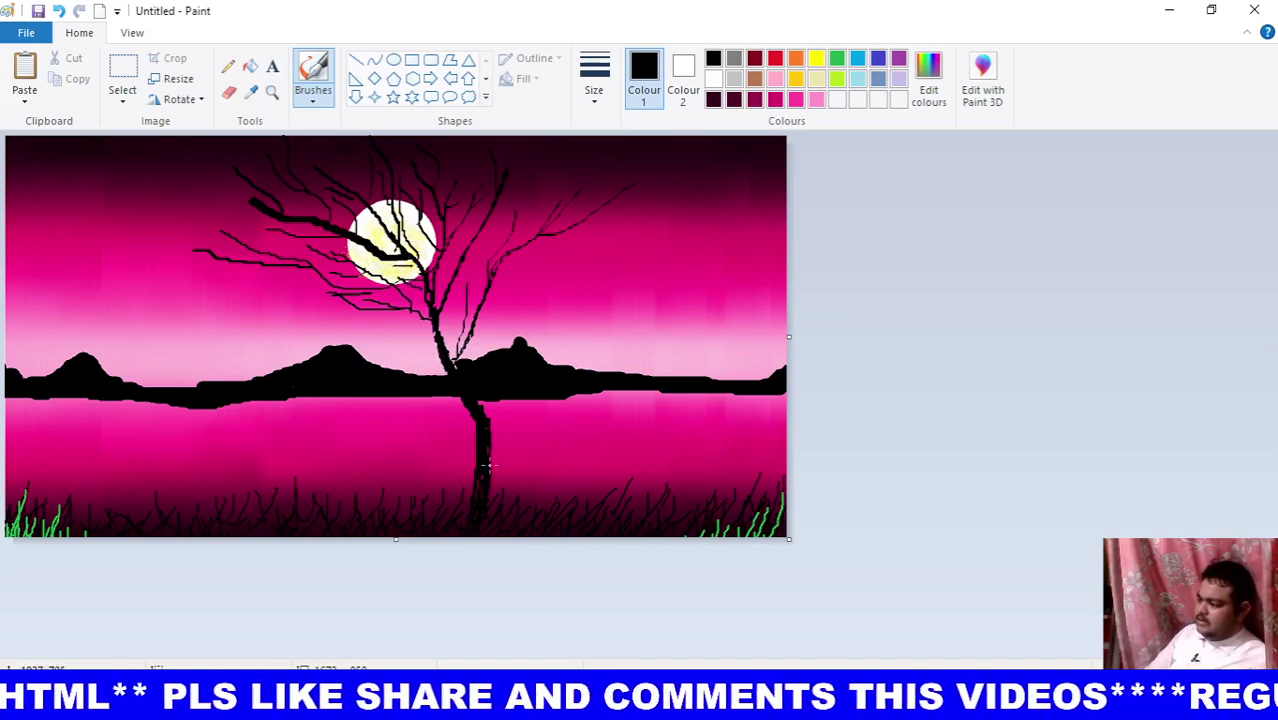
left_click_drag(522, 400, 591, 263)
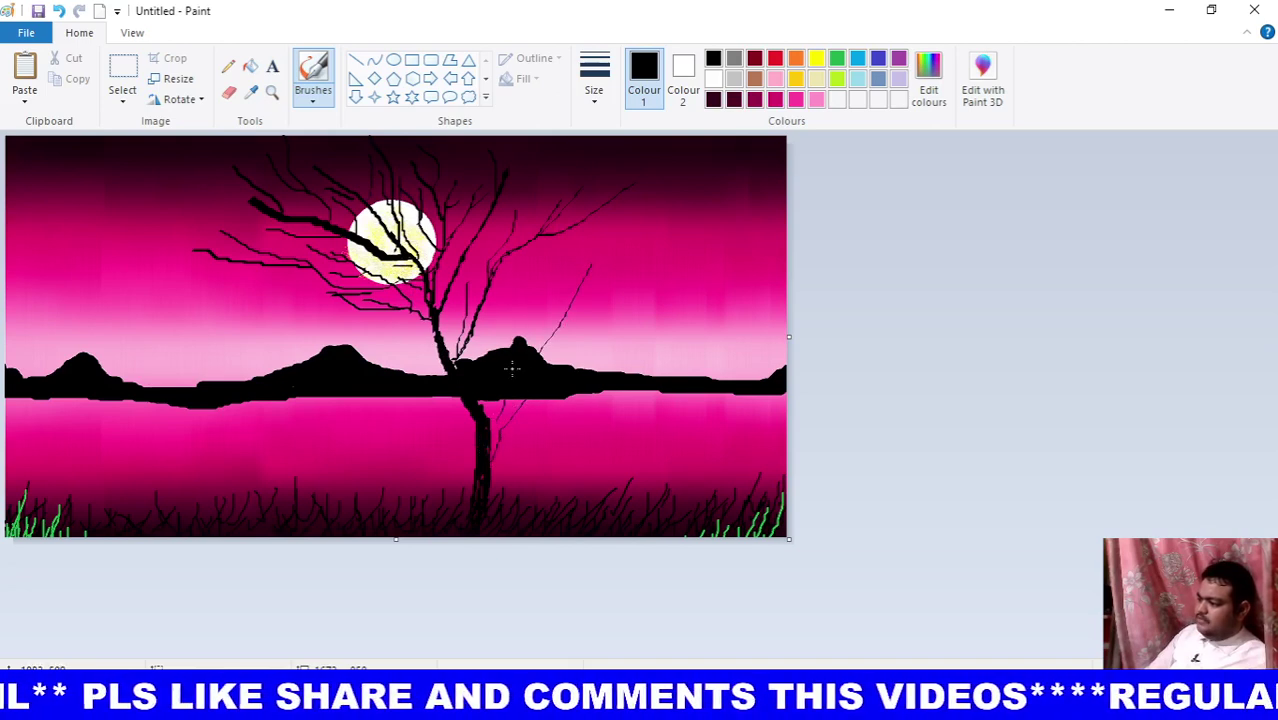
left_click_drag(511, 370, 554, 253)
left_click_drag(472, 408, 330, 306)
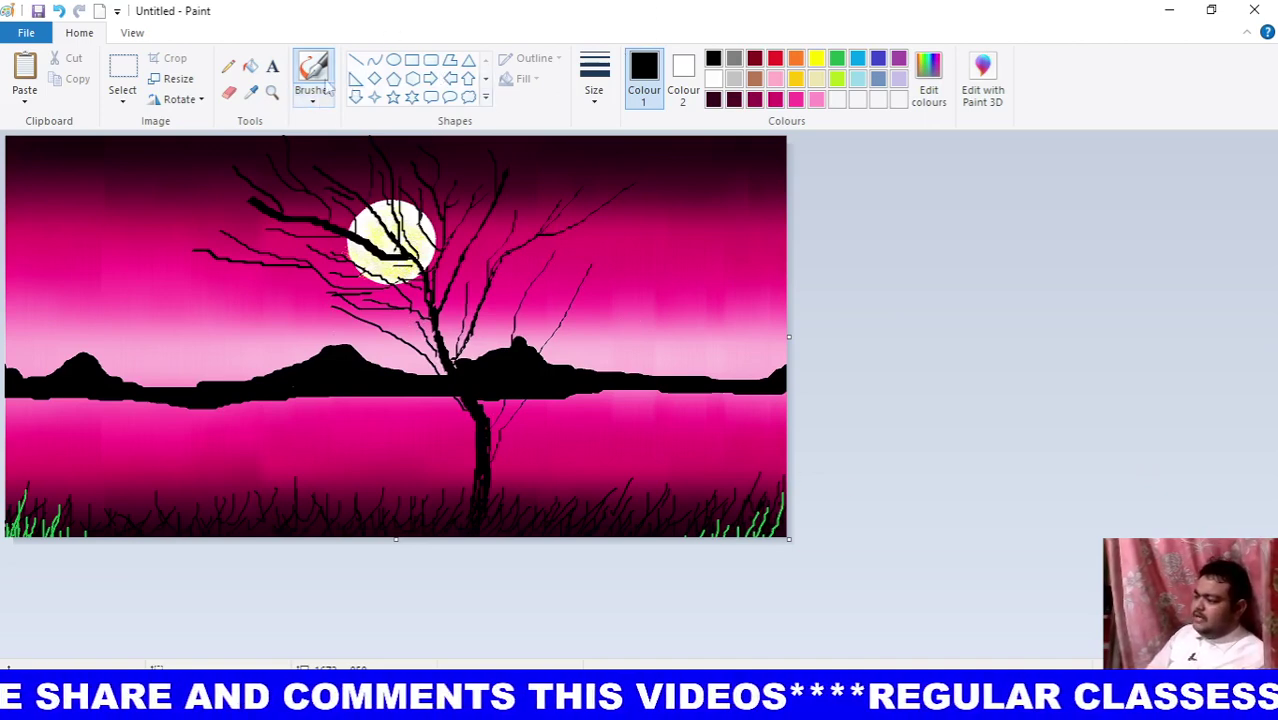
With the thickest Pencil, draw four black birds in the sky, two on the left and two on the right.
left_click(228, 67)
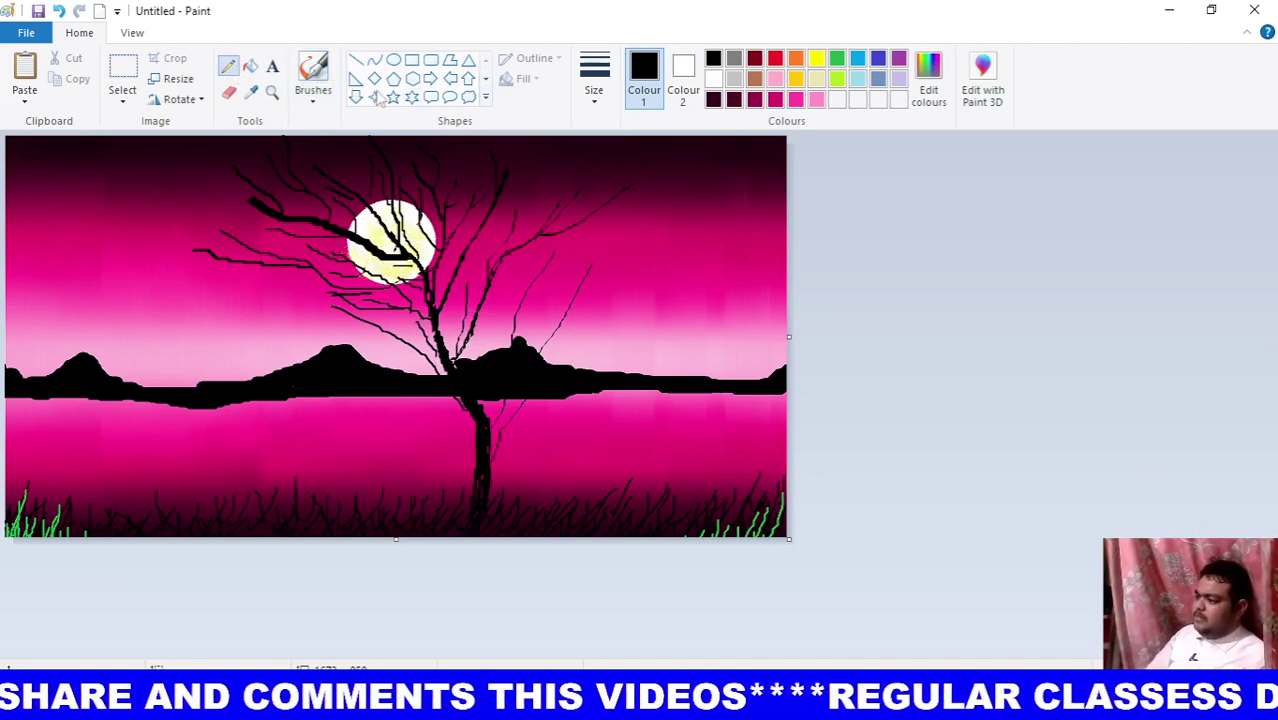
left_click(594, 78)
left_click(646, 258)
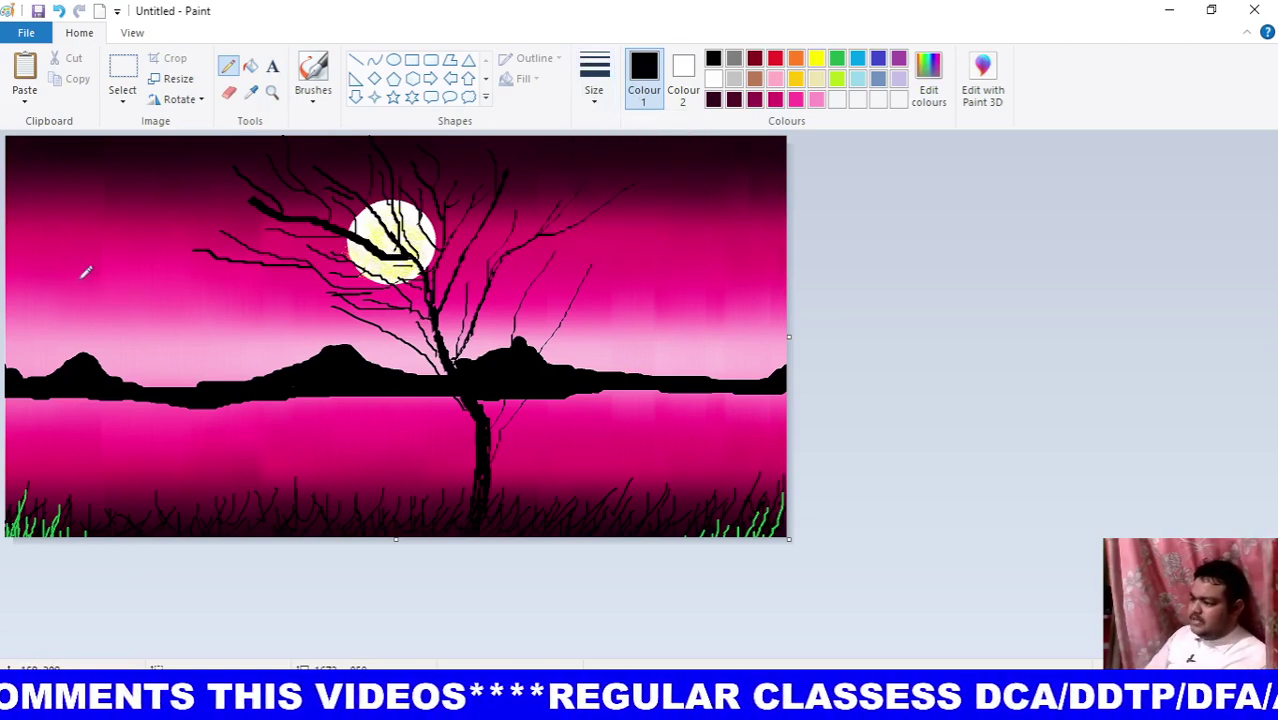
left_click_drag(80, 280, 130, 284)
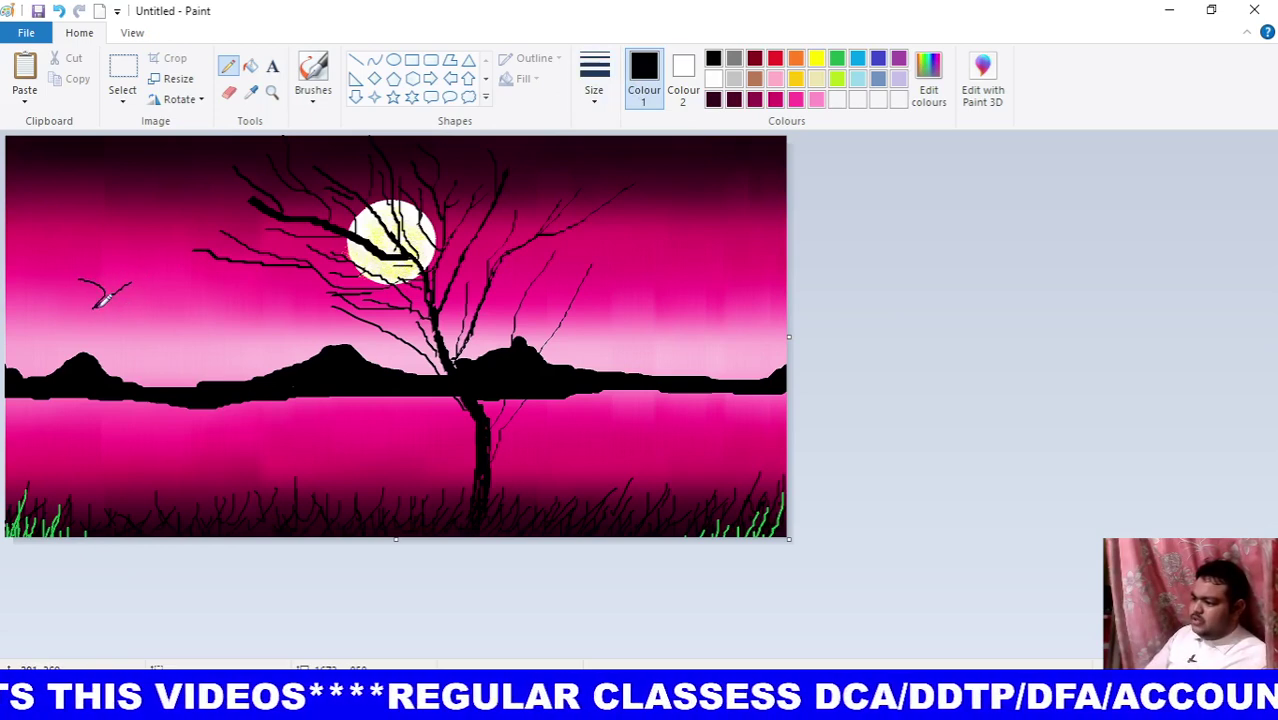
left_click_drag(93, 299, 103, 309)
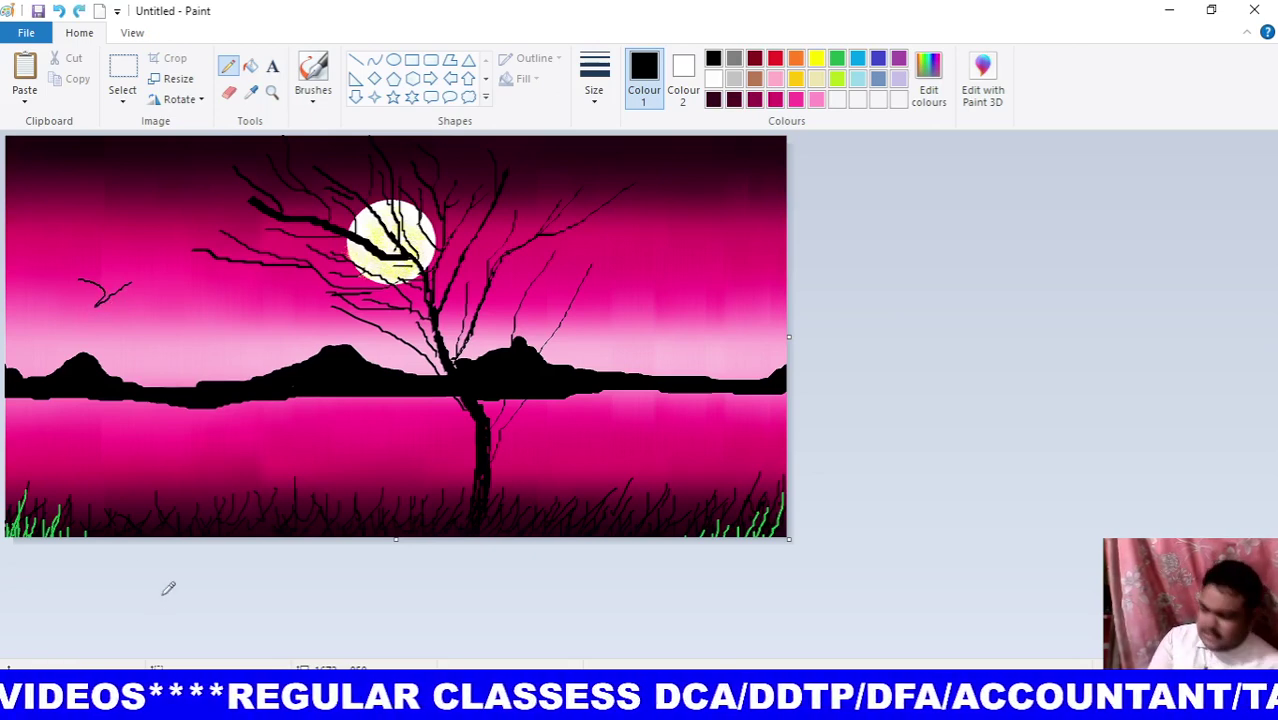
key("ctrl+z")
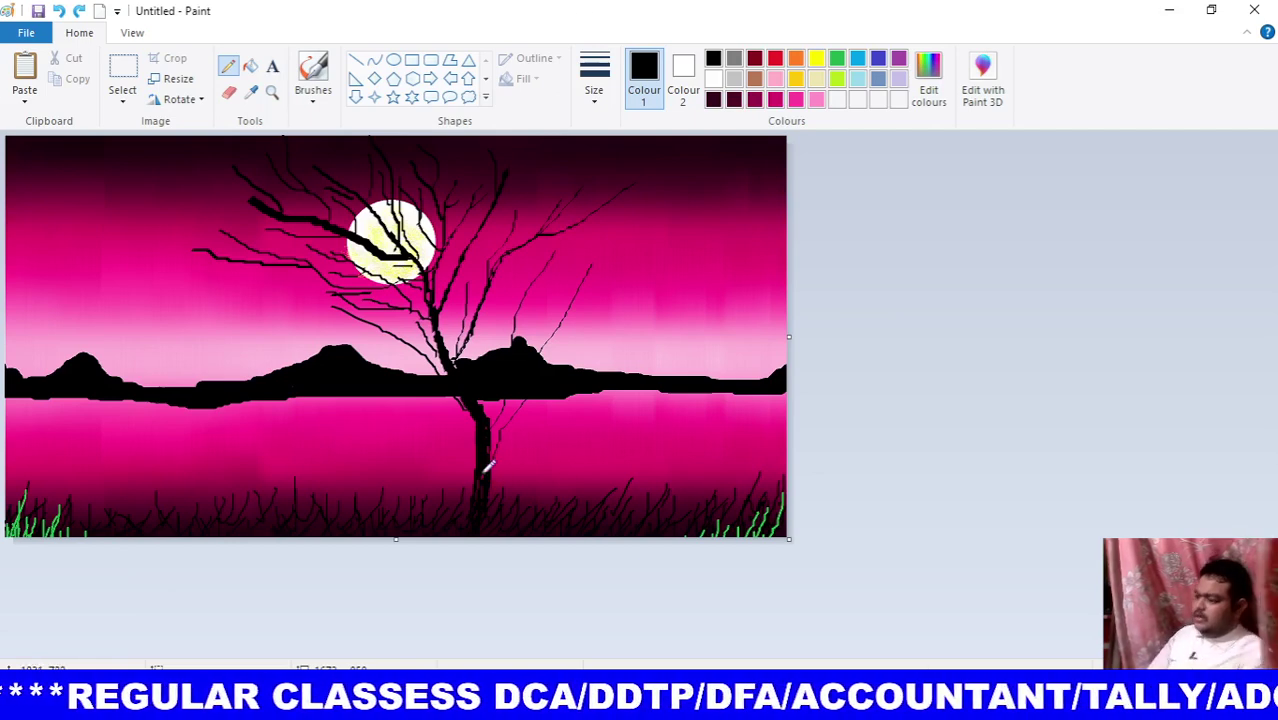
mouse_move(44, 240)
left_mouse_down()
mouse_move(64, 250)
mouse_move(90, 236)
left_mouse_up()
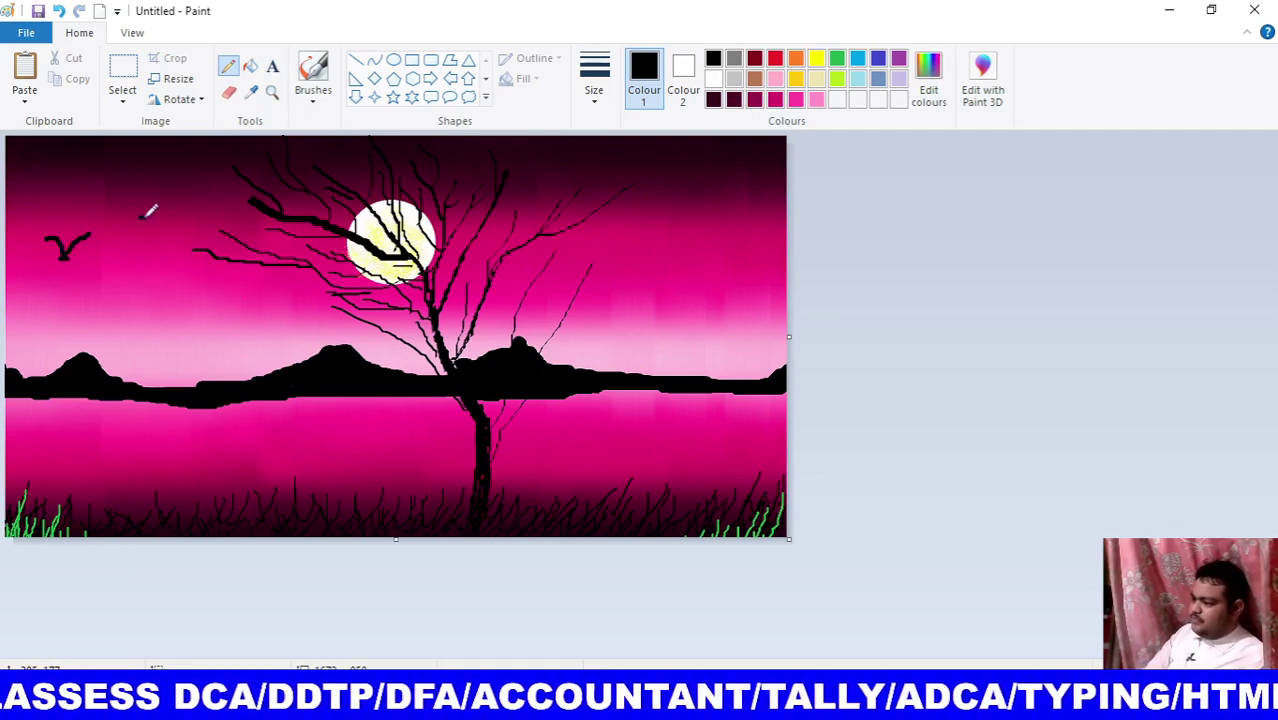
mouse_move(140, 216)
left_mouse_down()
mouse_move(164, 231)
mouse_move(185, 207)
mouse_move(160, 242)
left_mouse_up()
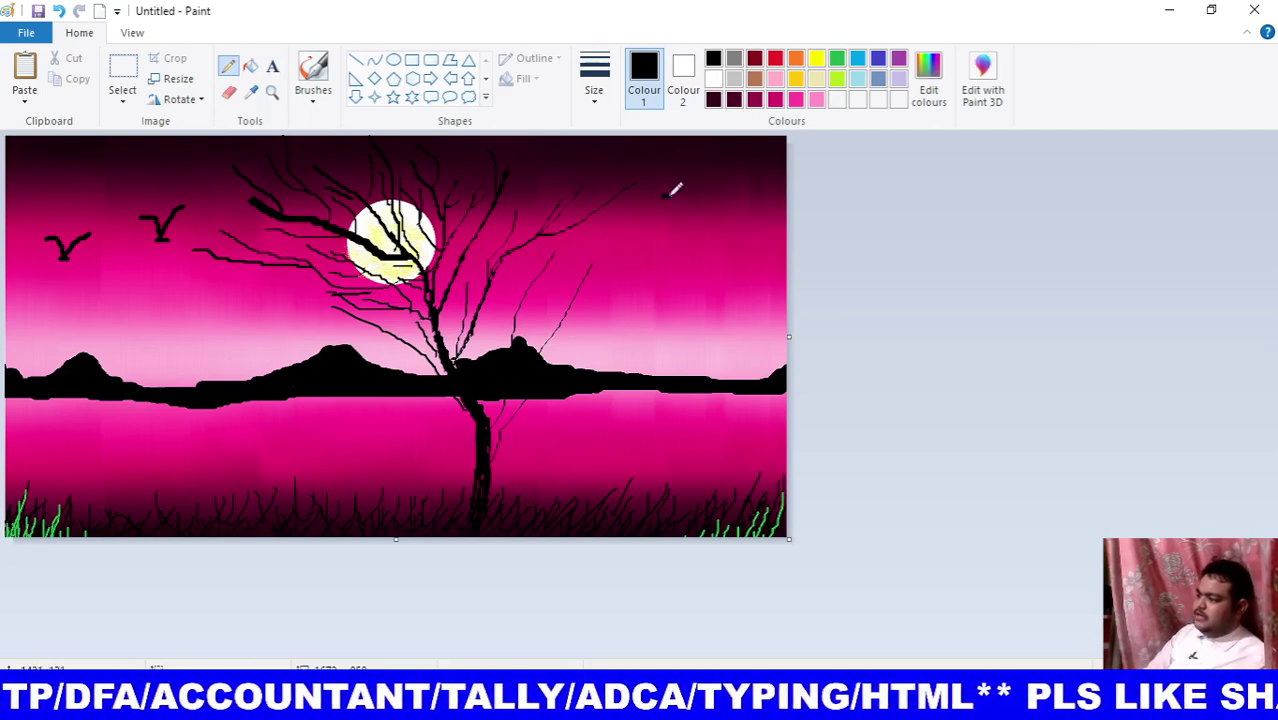
mouse_move(664, 196)
left_mouse_down()
mouse_move(688, 210)
mouse_move(712, 187)
left_mouse_up()
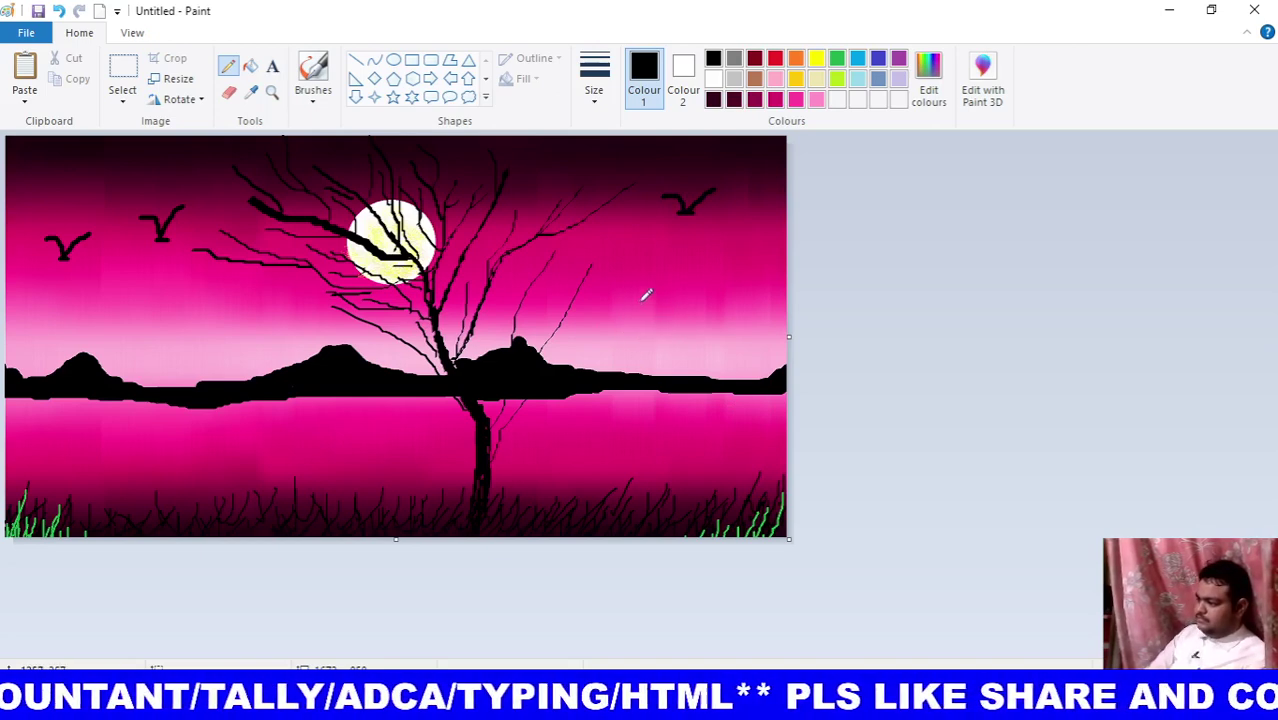
left_click_drag(641, 298, 701, 279)
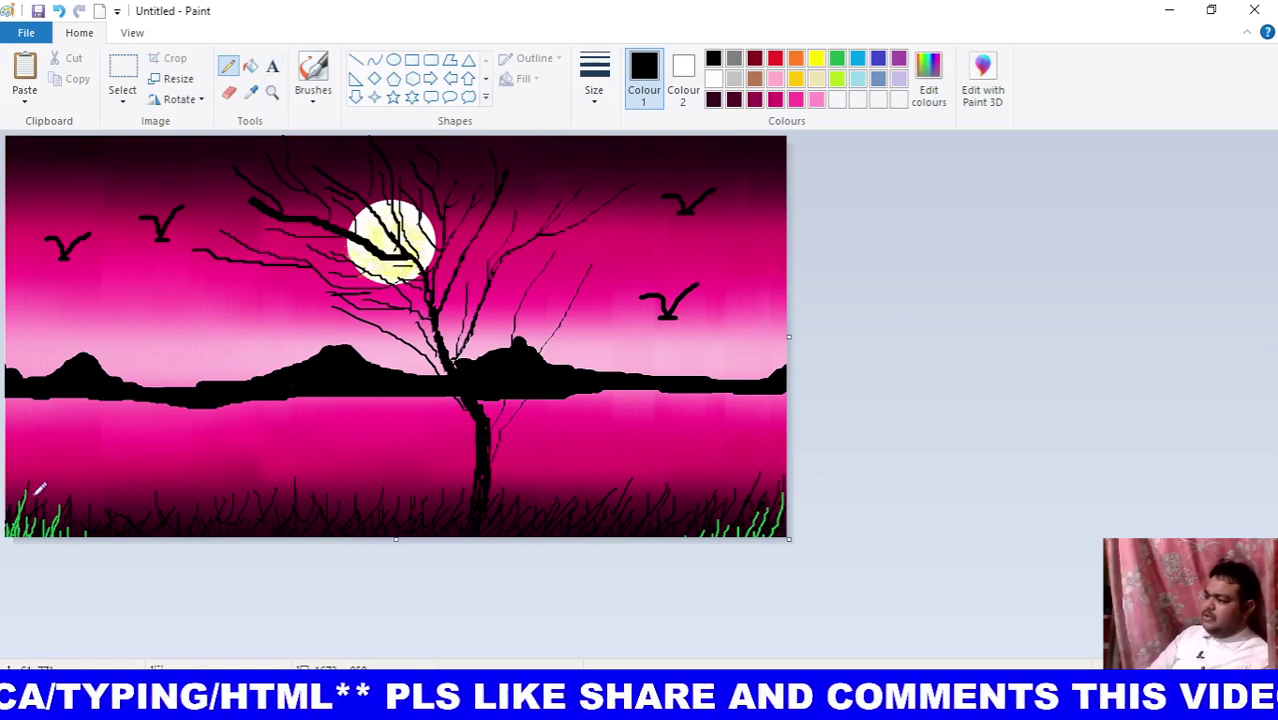
Add tall black grass blades along the lower-left edge of the canvas.
left_click_drag(30, 490, 20, 530)
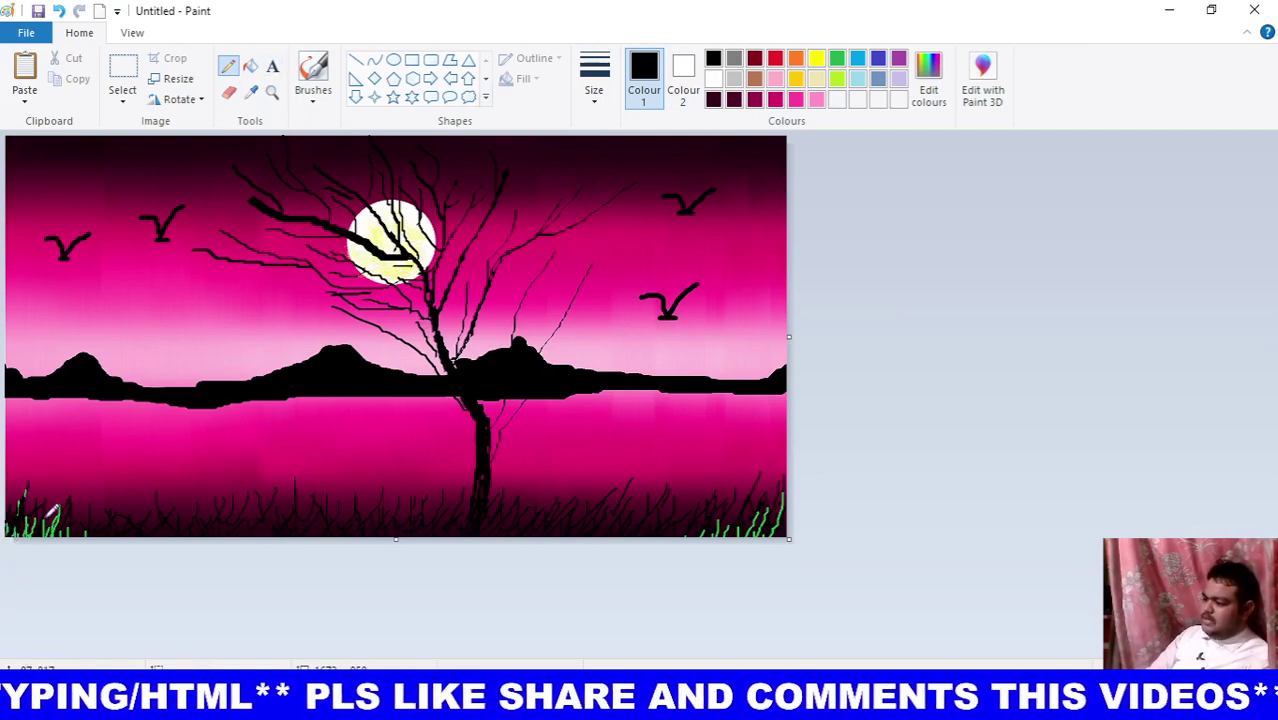
mouse_move(66, 478)
left_mouse_down()
mouse_move(56, 525)
mouse_move(36, 522)
mouse_move(12, 456)
left_mouse_up()
mouse_move(30, 516)
left_mouse_down()
mouse_move(18, 466)
mouse_move(30, 474)
left_mouse_up()
left_click_drag(88, 526, 92, 478)
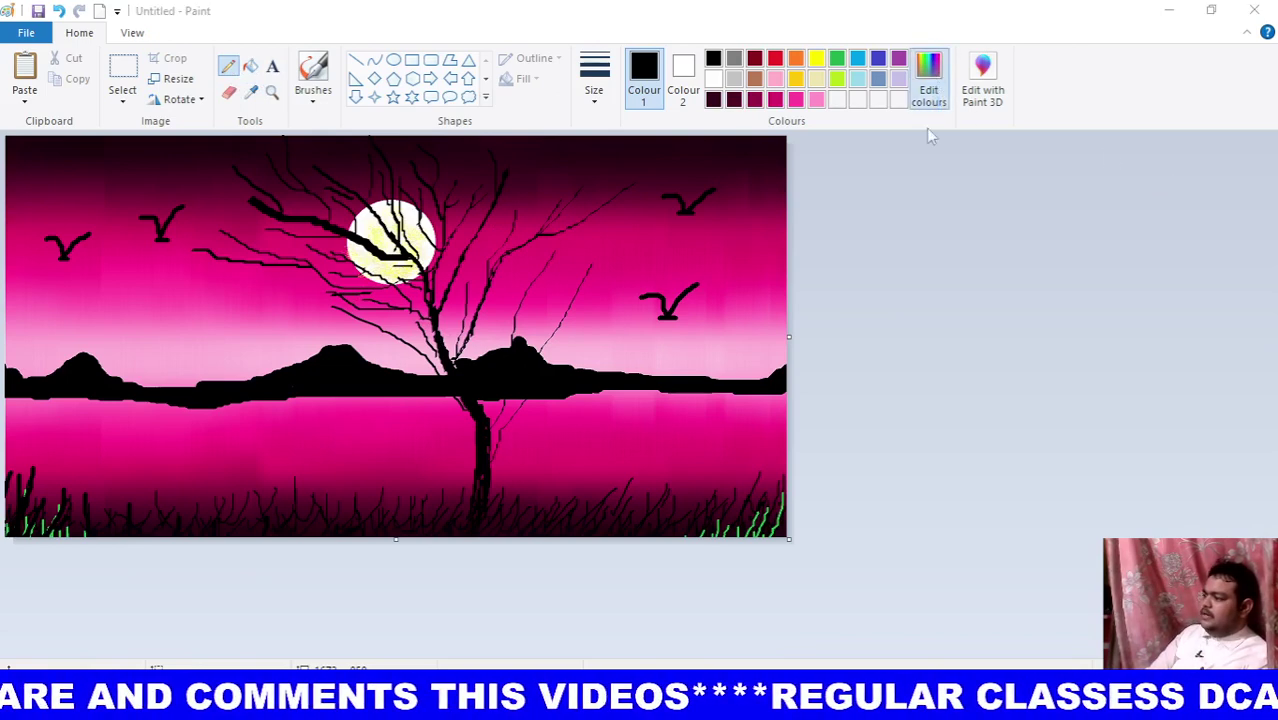
Make very pale cyan (Red 234, Green 255, Blue 255) the drawing colour with the thinnest line size.
left_click(928, 85)
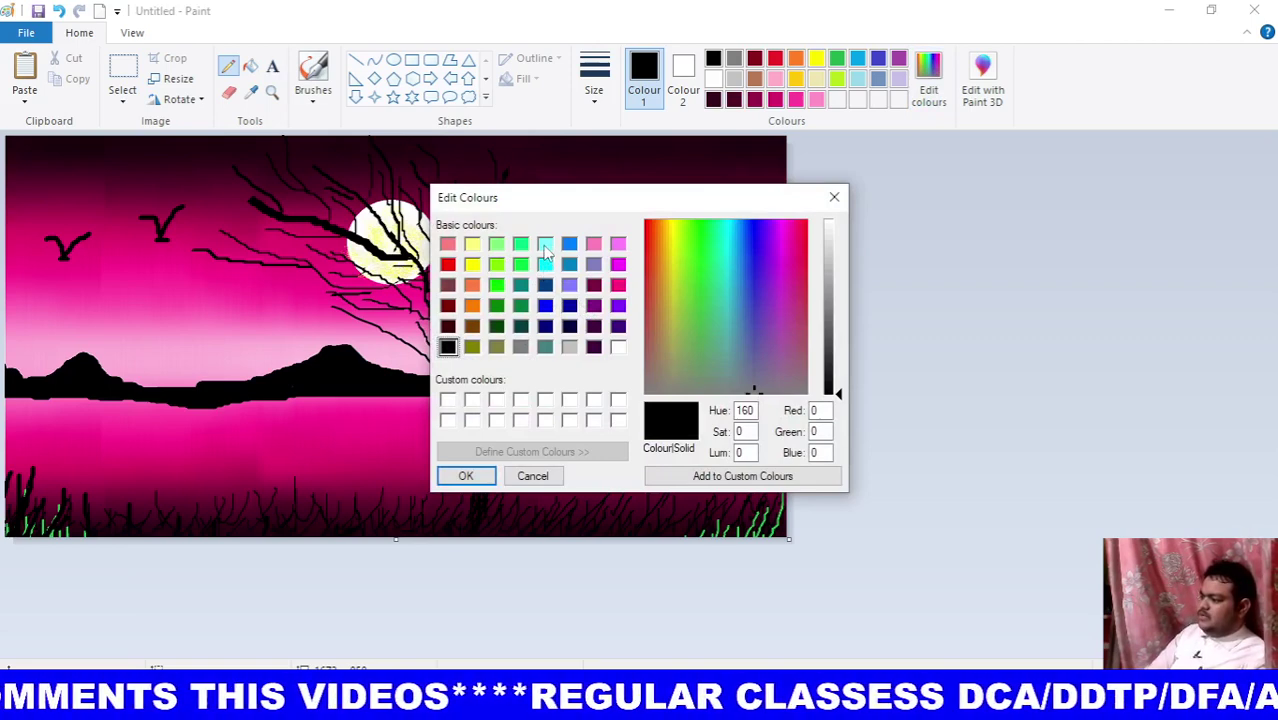
left_click(545, 245)
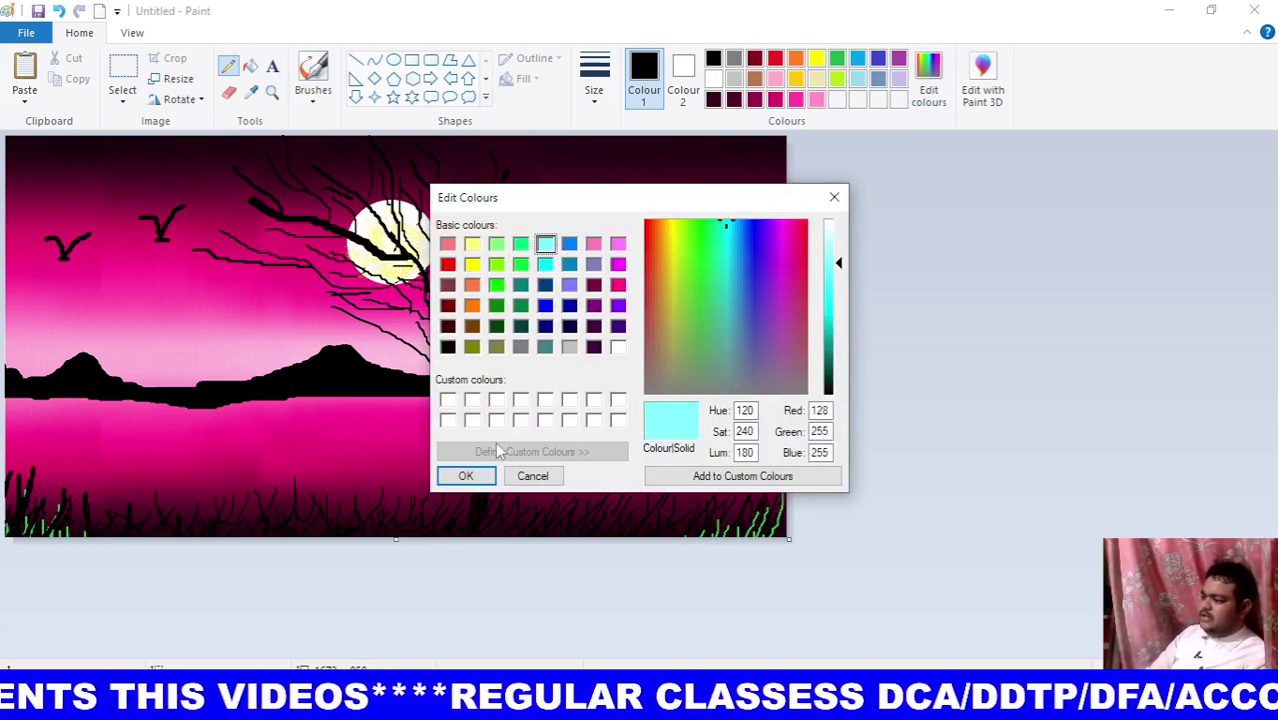
left_click(466, 476)
left_click(928, 80)
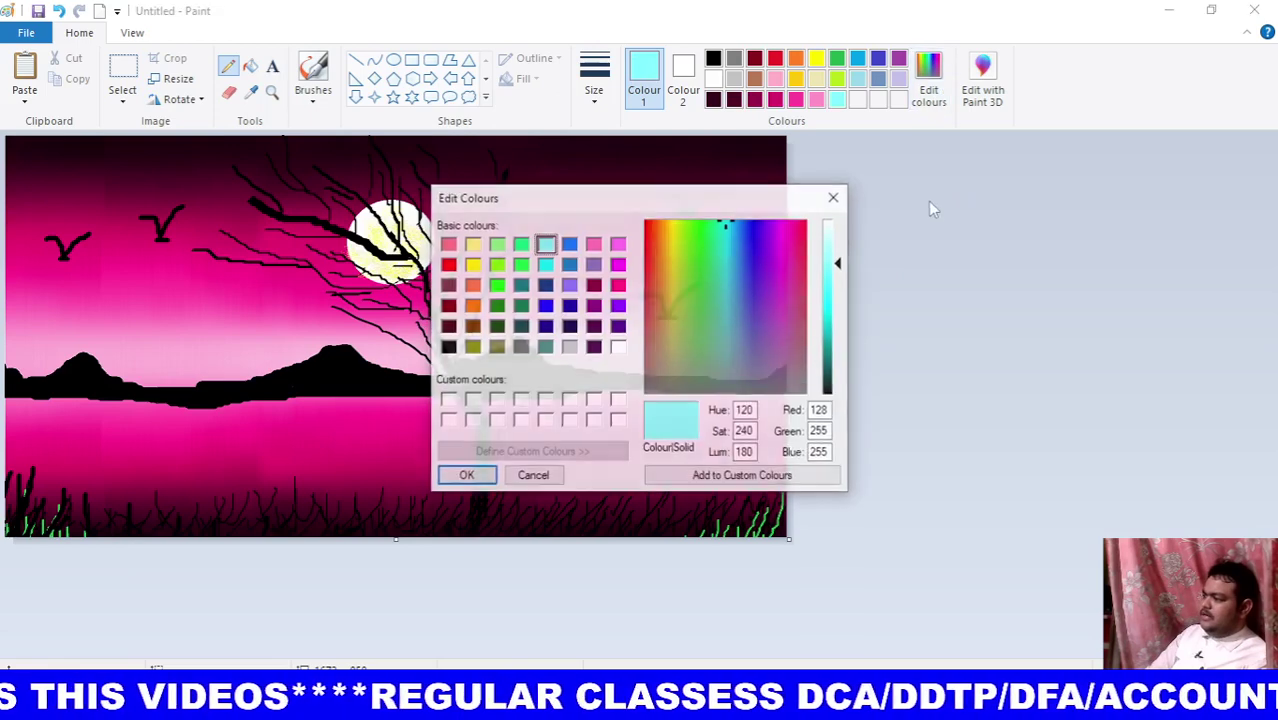
left_click_drag(841, 265, 841, 229)
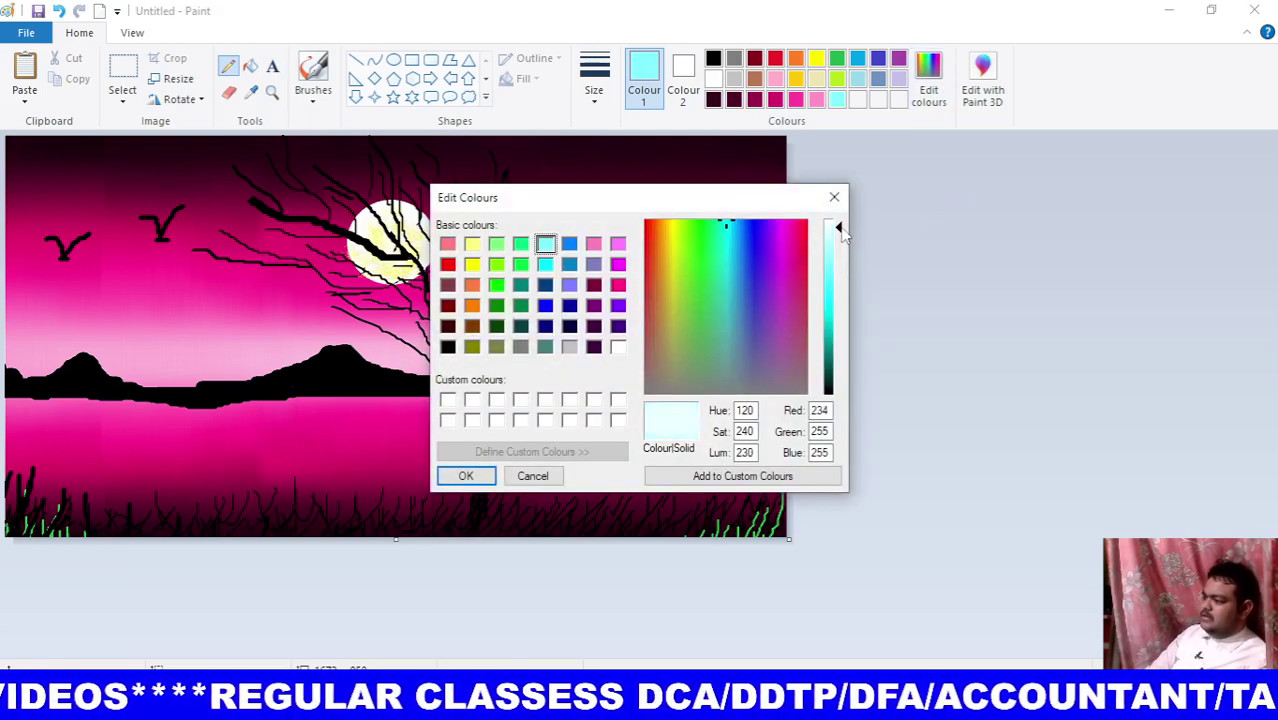
left_click(466, 476)
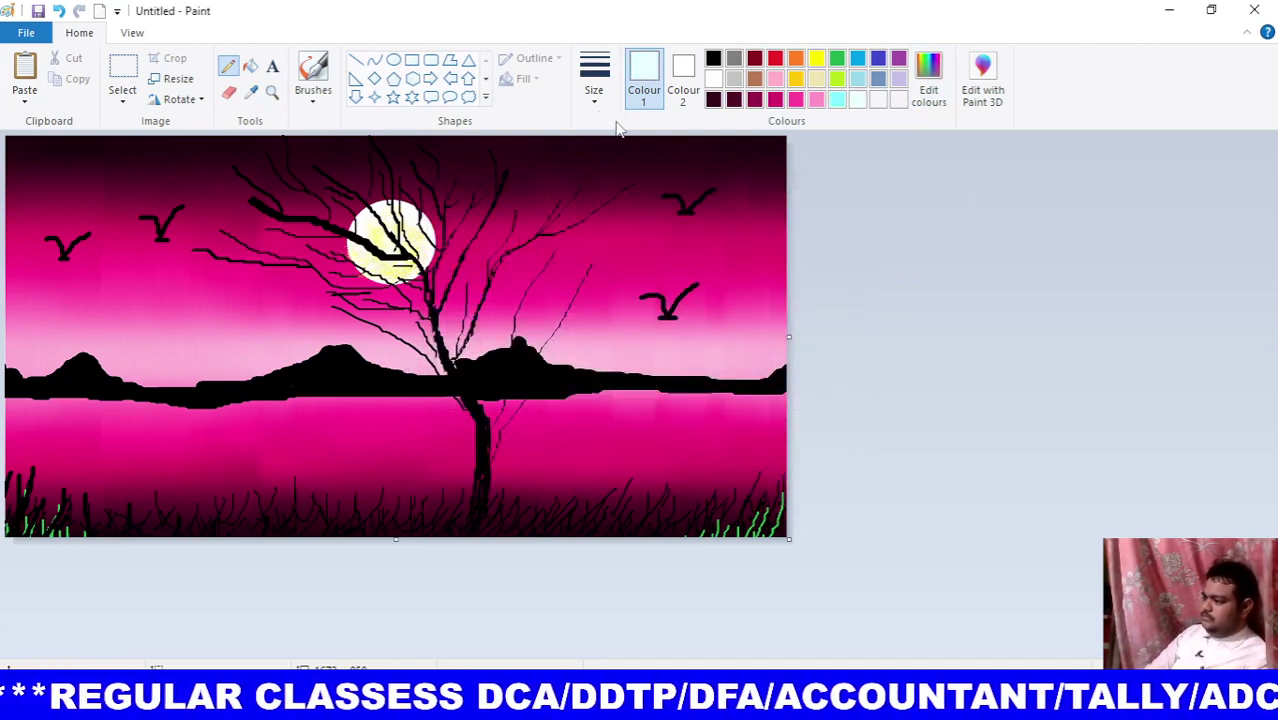
left_click(594, 85)
left_click(636, 132)
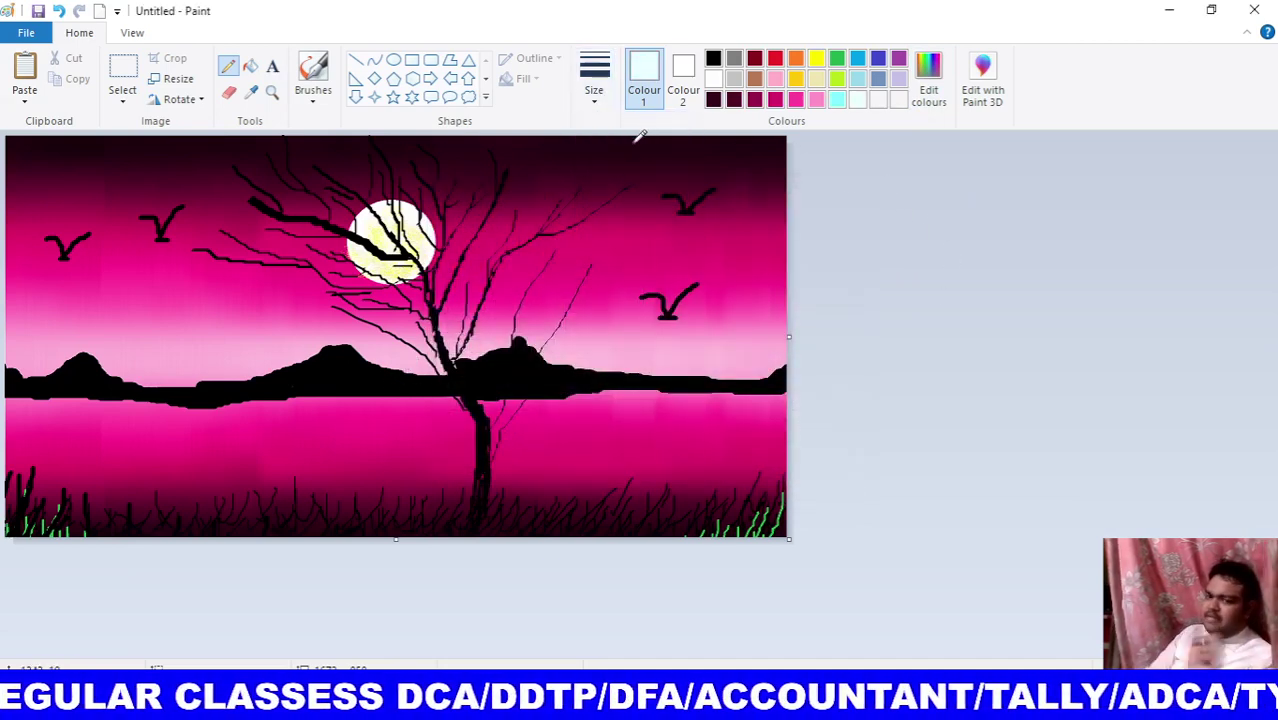
Sketch pale strokes for the moon's reflection on the water, then switch to the spray brush and undo them.
mouse_move(388, 404)
left_mouse_down()
mouse_move(429, 400)
mouse_move(382, 396)
mouse_move(396, 400)
mouse_move(386, 416)
mouse_move(425, 410)
mouse_move(409, 424)
mouse_move(431, 417)
mouse_move(428, 402)
mouse_move(445, 436)
mouse_move(418, 418)
left_mouse_up()
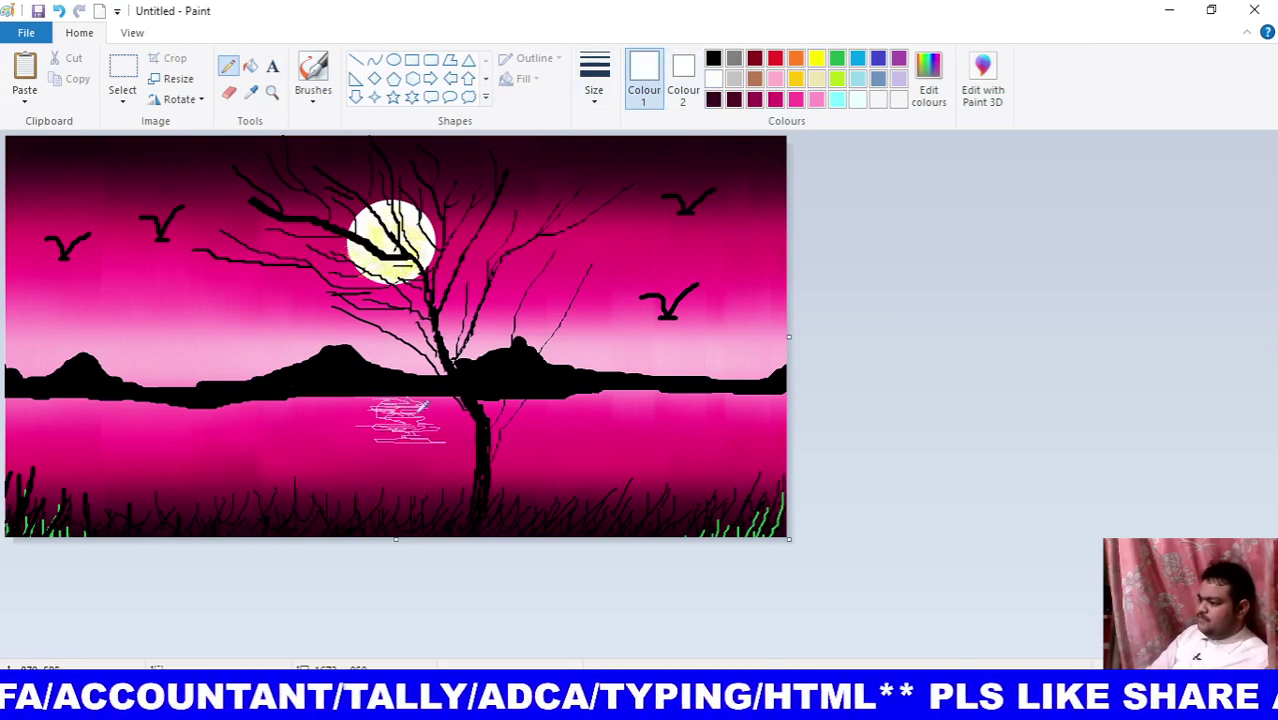
mouse_move(400, 428)
left_mouse_down()
mouse_move(378, 415)
mouse_move(420, 432)
left_mouse_up()
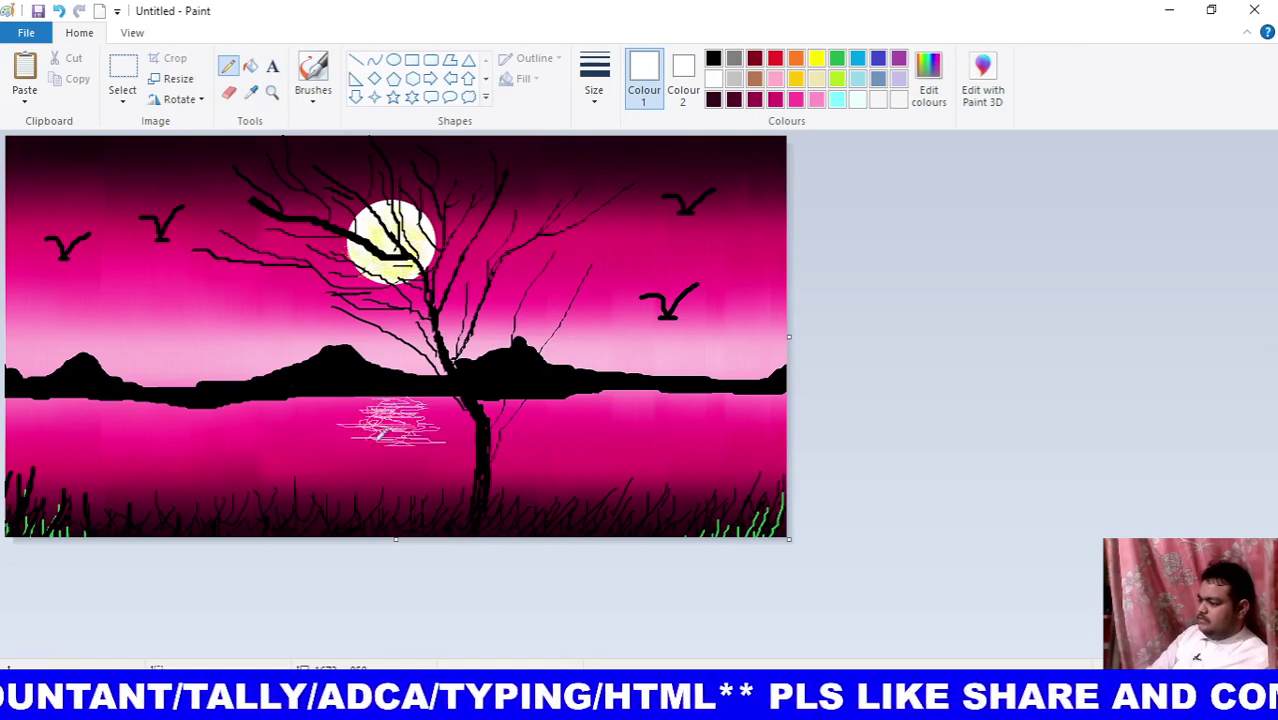
mouse_move(446, 407)
left_mouse_down()
mouse_move(400, 395)
mouse_move(370, 414)
mouse_move(406, 433)
left_mouse_up()
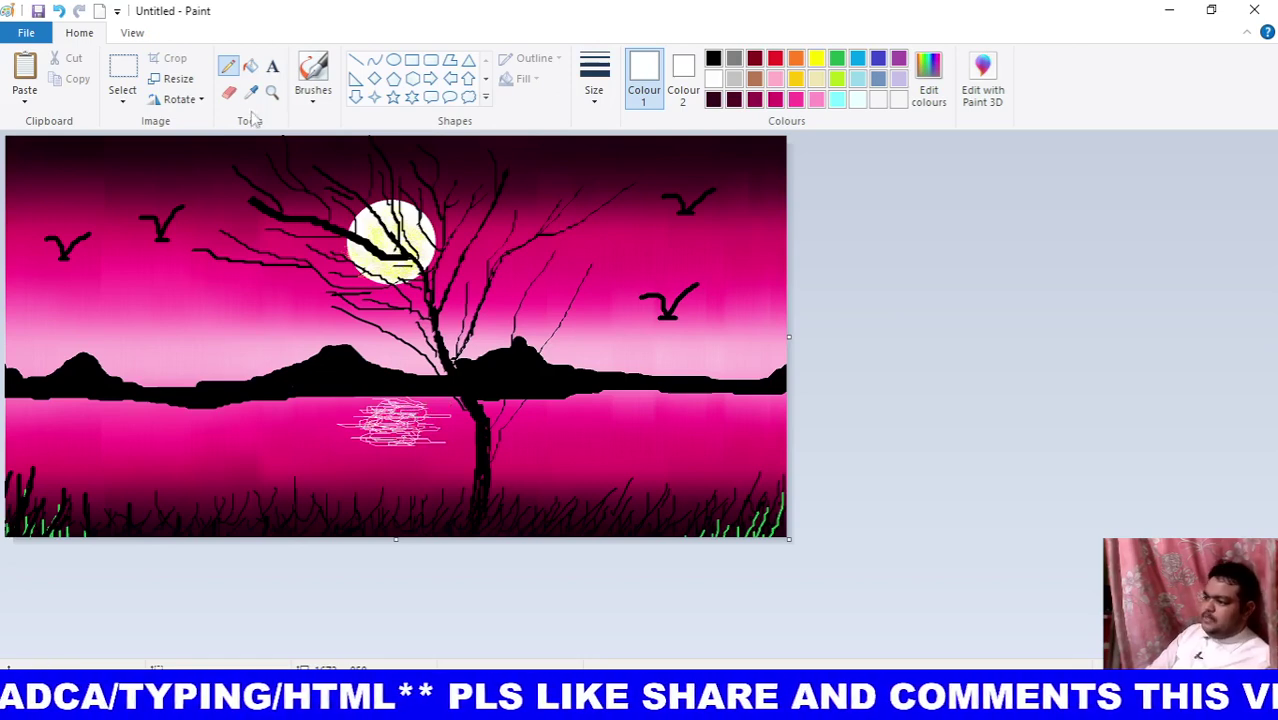
left_click(313, 96)
left_click(425, 150)
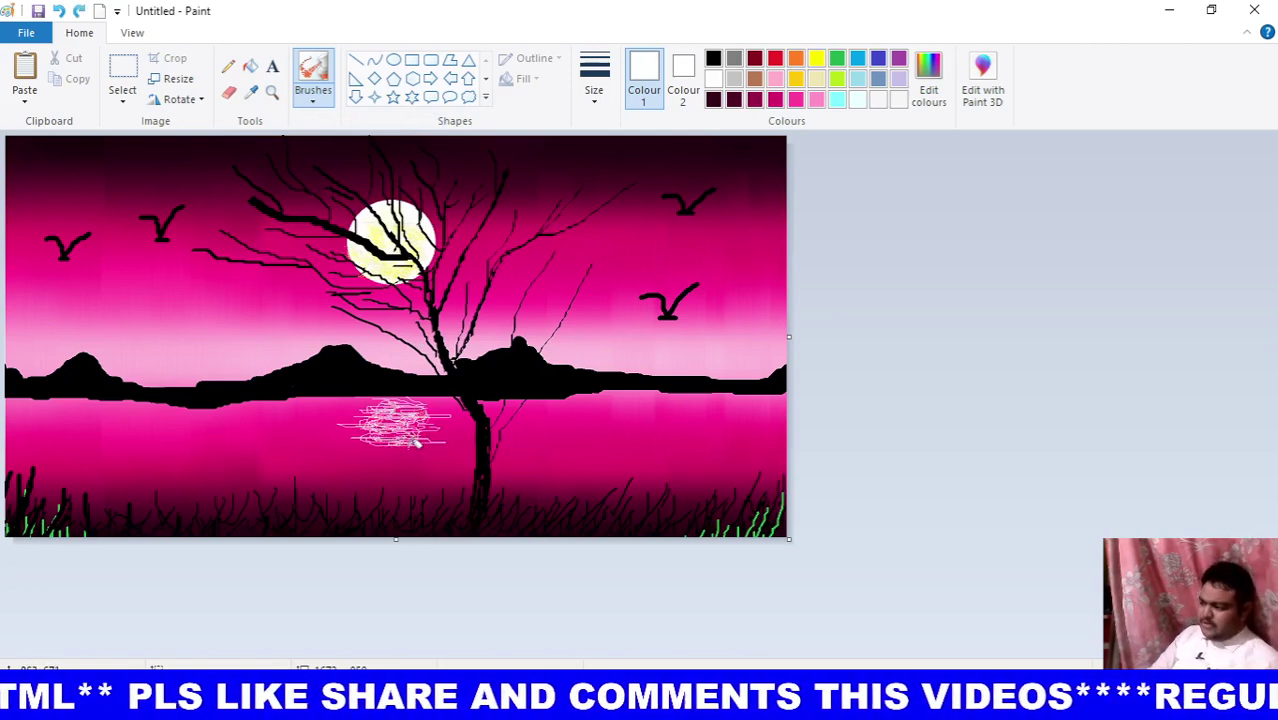
key("ctrl+z")
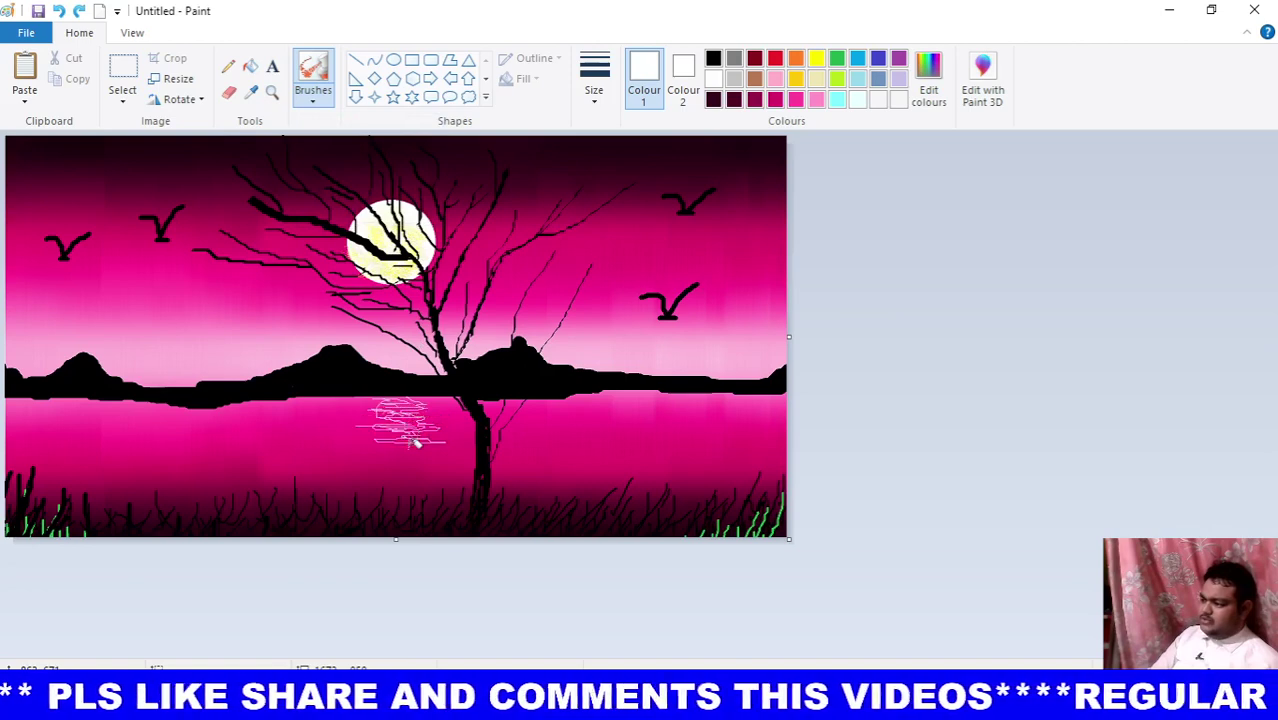
key("ctrl+z")
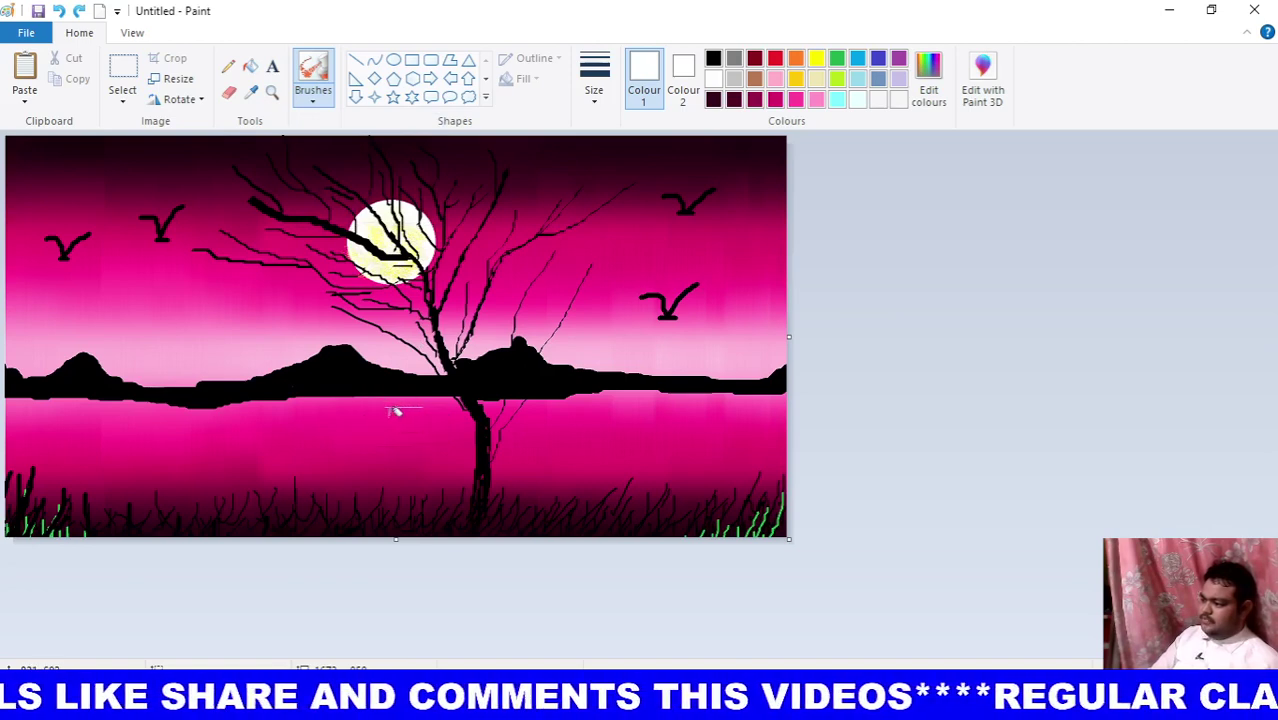
Spray pale dabs below the moon and add short Pencil ripple lines to form the reflection.
left_click_drag(391, 402, 414, 405)
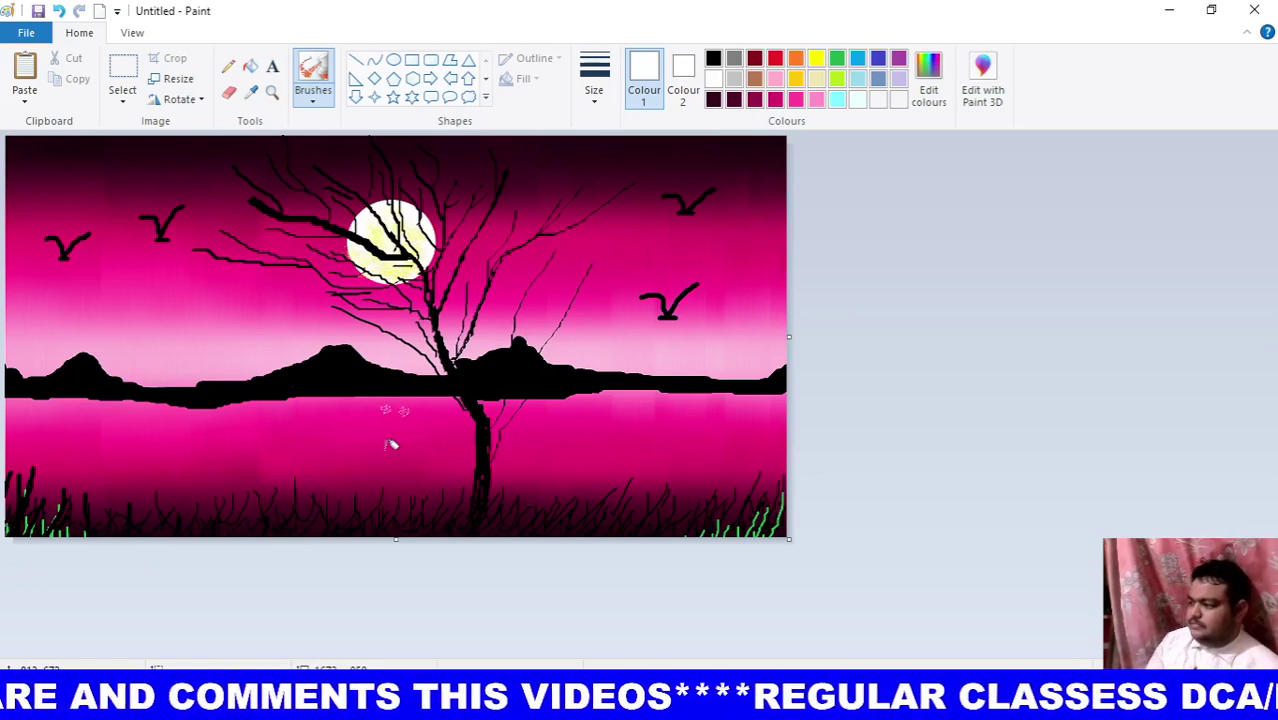
left_click(390, 418)
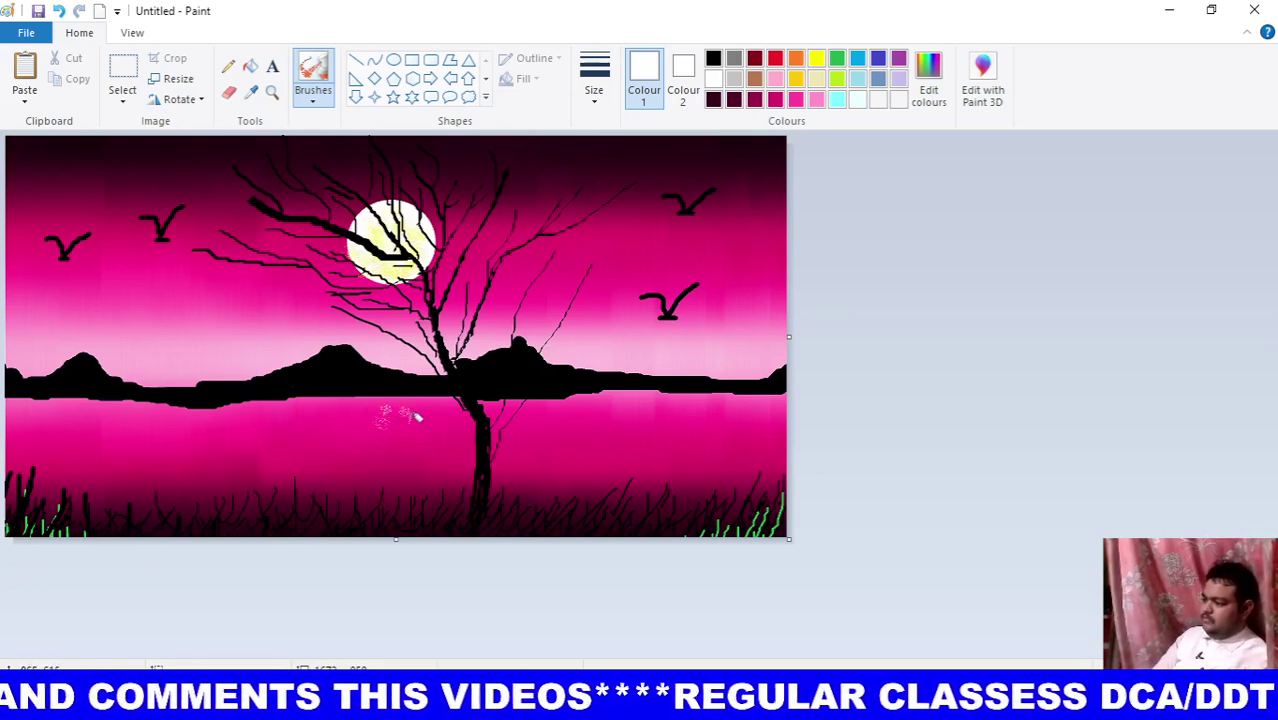
mouse_move(398, 432)
left_mouse_down()
mouse_move(408, 416)
mouse_move(416, 442)
mouse_move(397, 445)
mouse_move(422, 422)
mouse_move(419, 400)
mouse_move(372, 432)
mouse_move(399, 388)
mouse_move(418, 392)
mouse_move(431, 445)
mouse_move(402, 448)
mouse_move(401, 427)
left_mouse_up()
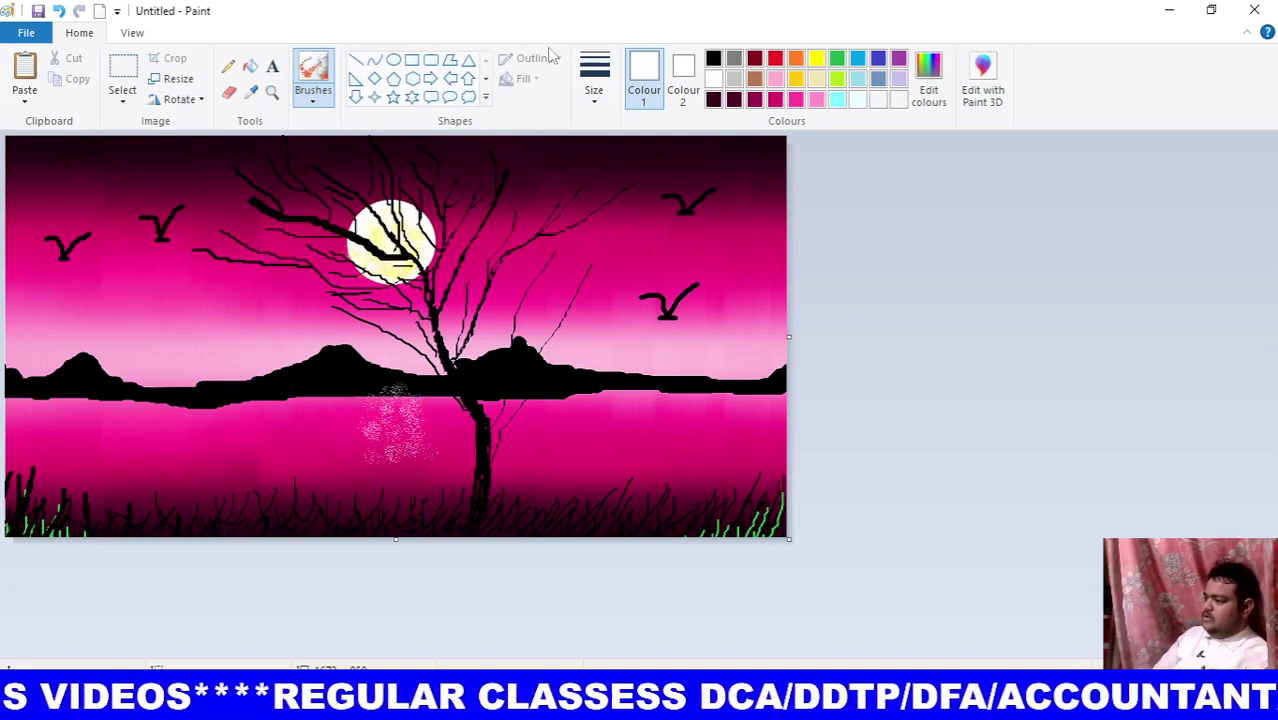
left_click(228, 66)
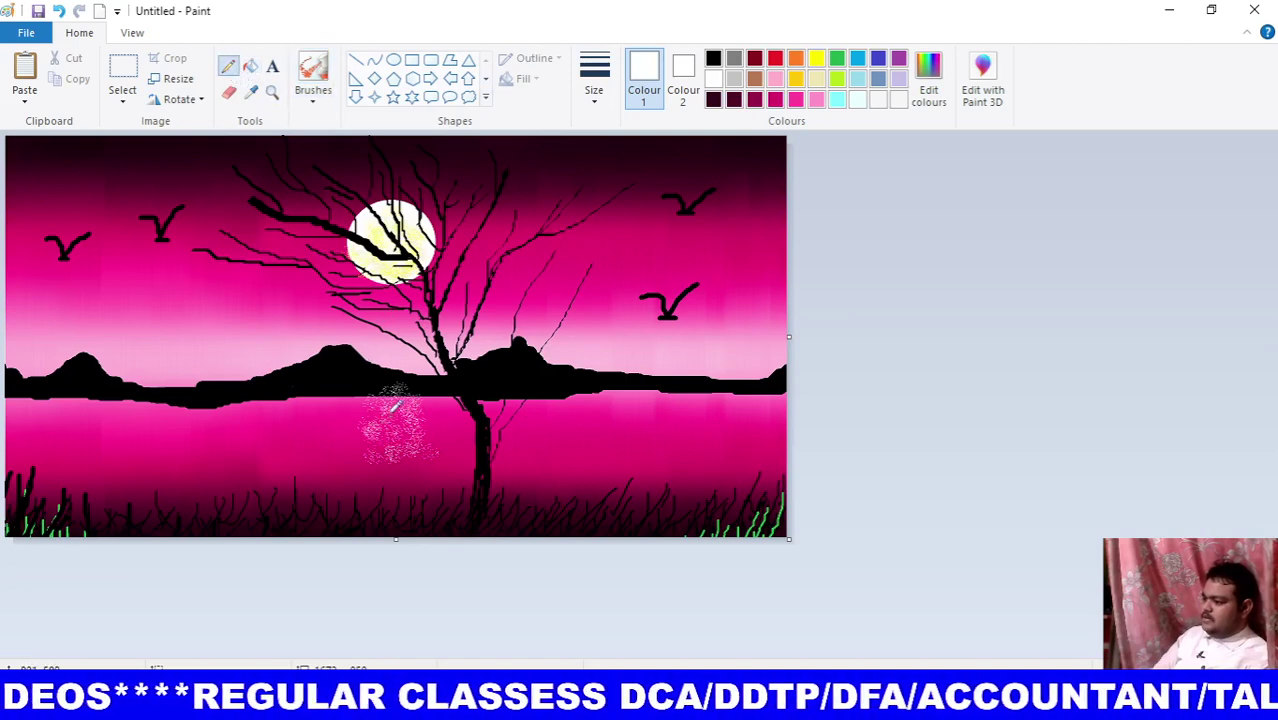
mouse_move(400, 398)
left_mouse_down()
mouse_move(426, 406)
mouse_move(368, 424)
mouse_move(404, 428)
mouse_move(378, 446)
mouse_move(404, 452)
mouse_move(400, 396)
mouse_move(412, 422)
mouse_move(380, 440)
mouse_move(405, 450)
mouse_move(390, 420)
mouse_move(406, 414)
mouse_move(398, 400)
mouse_move(408, 416)
left_mouse_up()
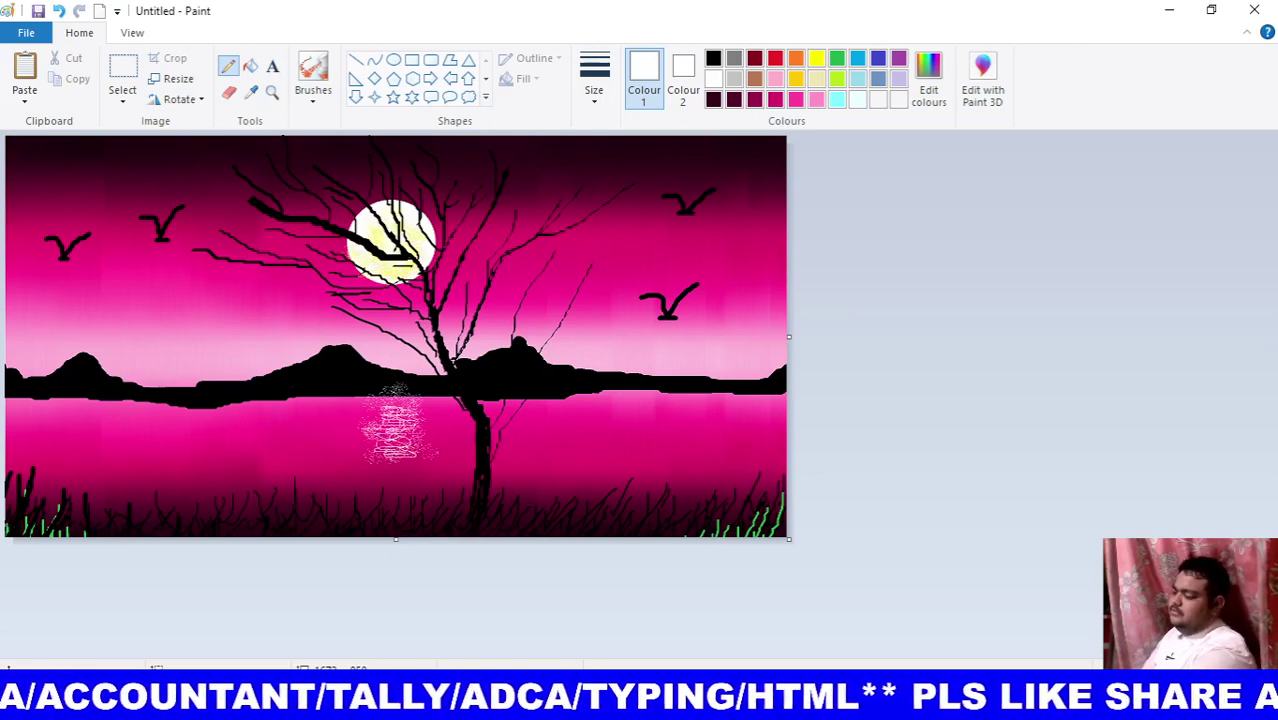
Dot small white stars with the Eraser in the upper-left sky and near the right edge.
left_click(229, 92)
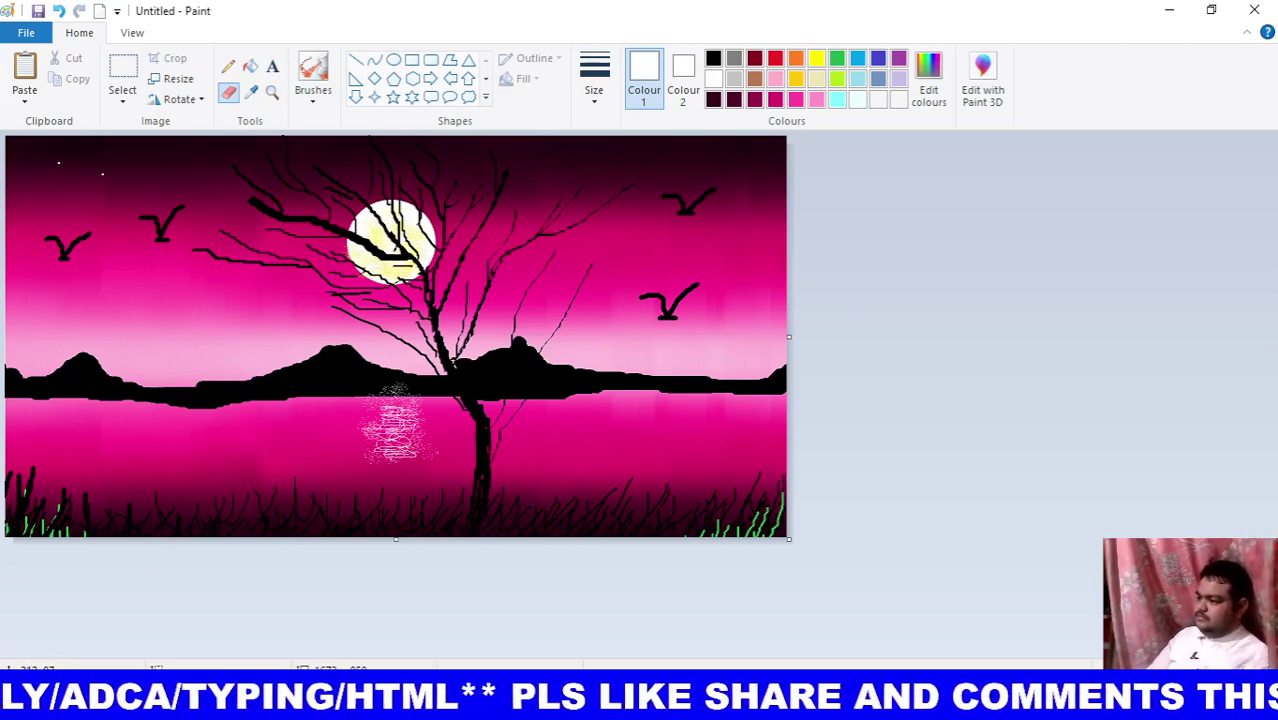
left_click(132, 291)
left_click(51, 330)
left_click(138, 350)
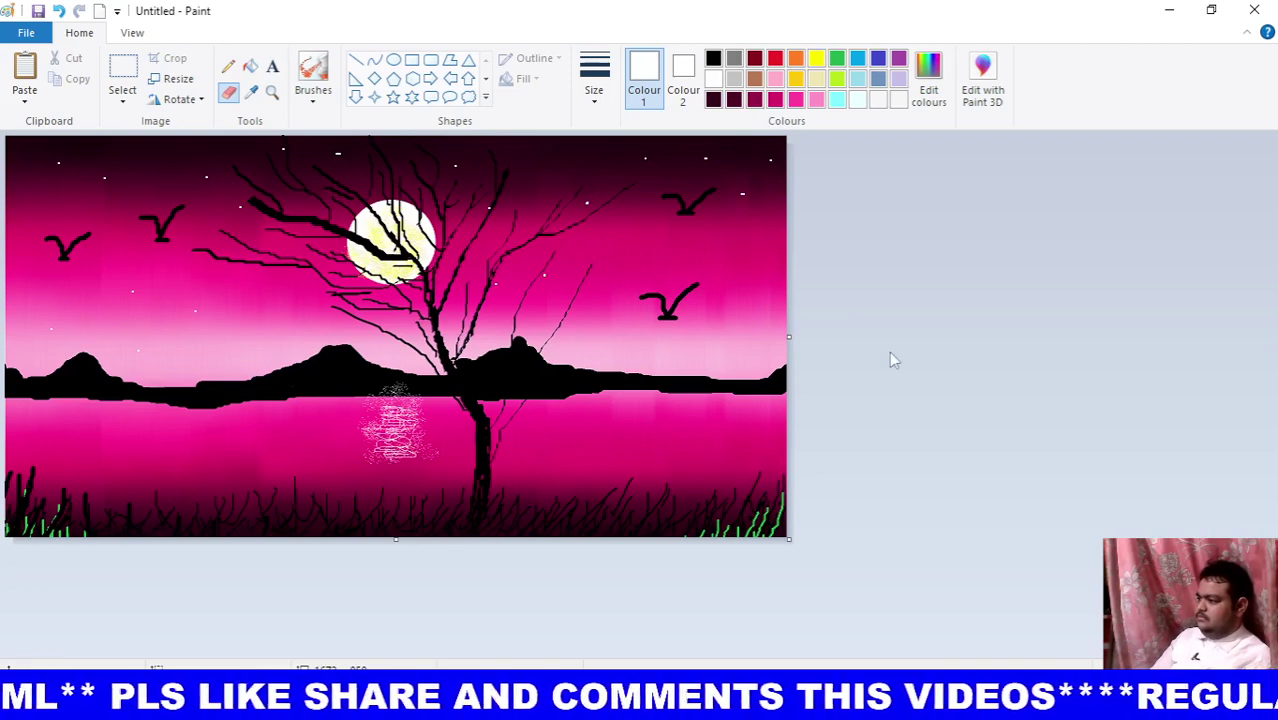
left_click(773, 335)
left_click(769, 247)
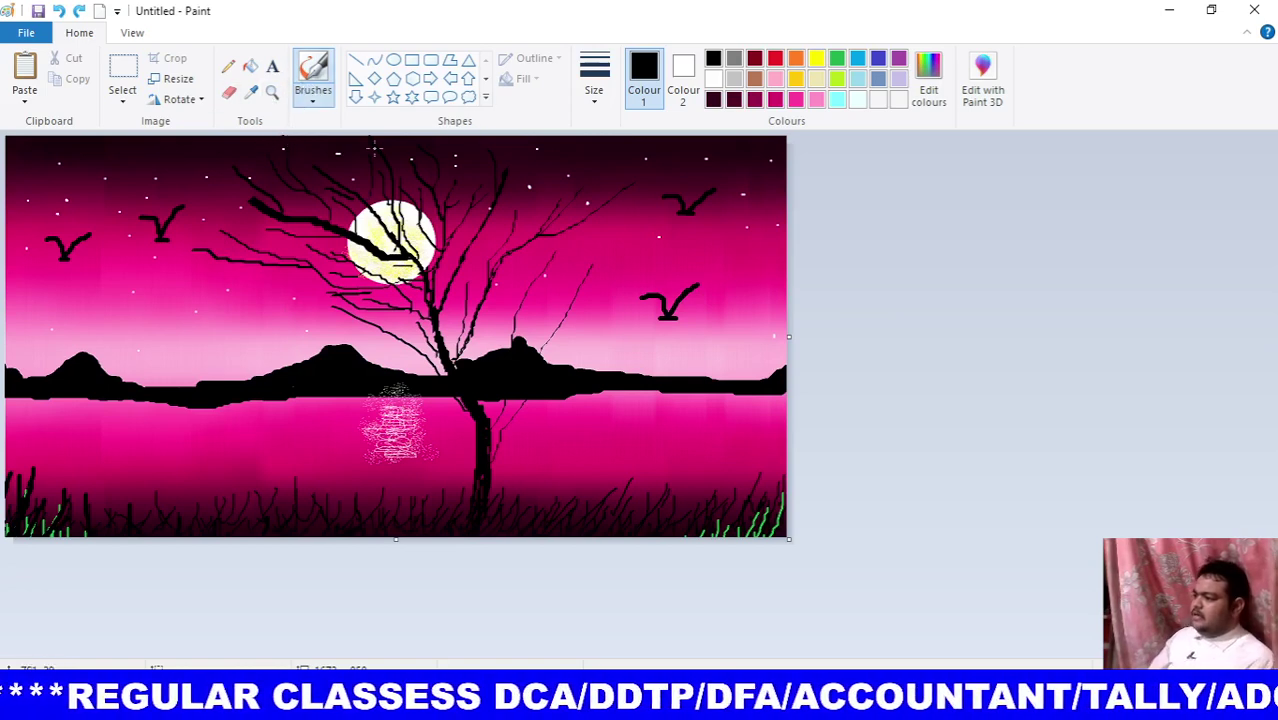
With Calligraphy brush 1, paint a black standing figure on the left hill and a second figure's head at right.
left_click(314, 100)
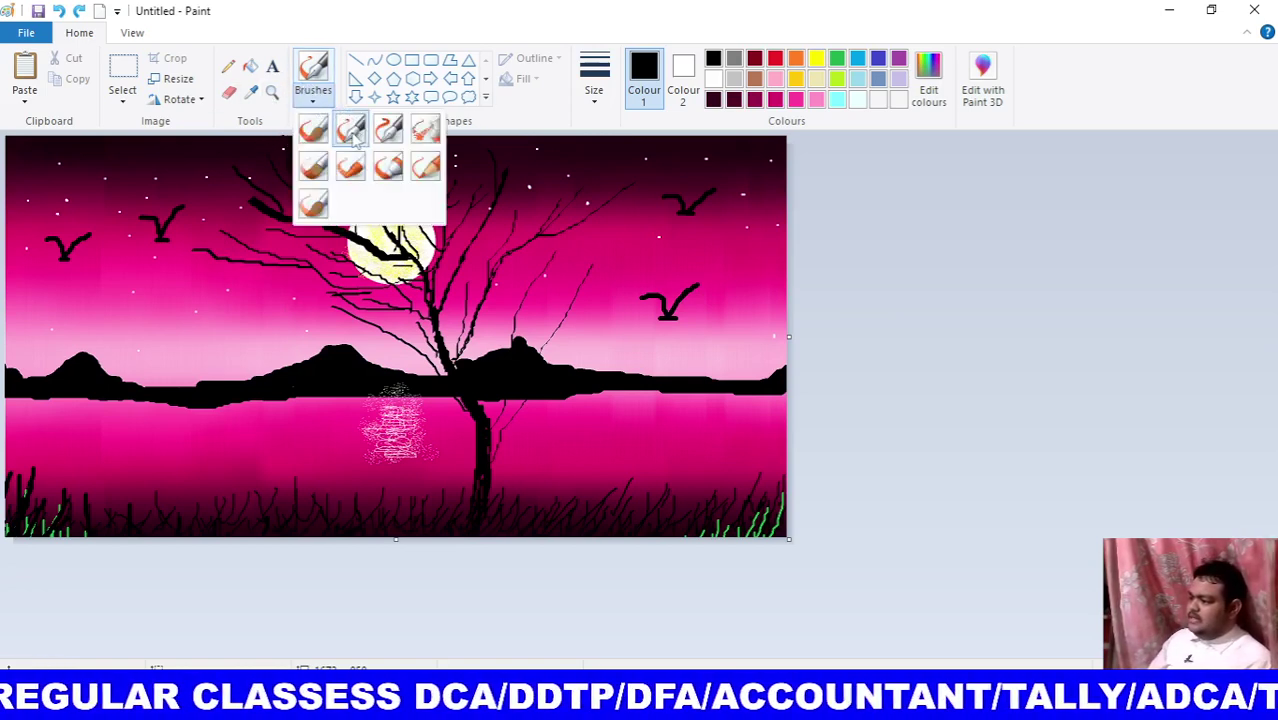
left_click(350, 135)
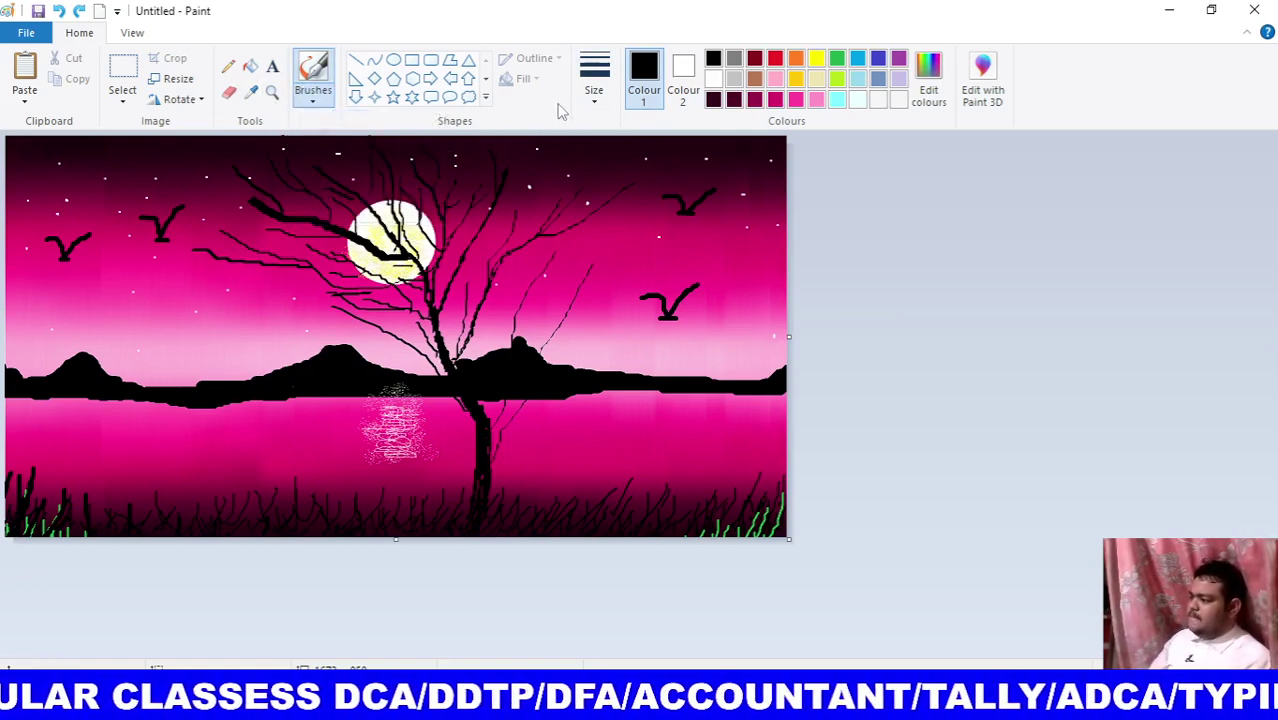
left_click(598, 100)
left_click(634, 244)
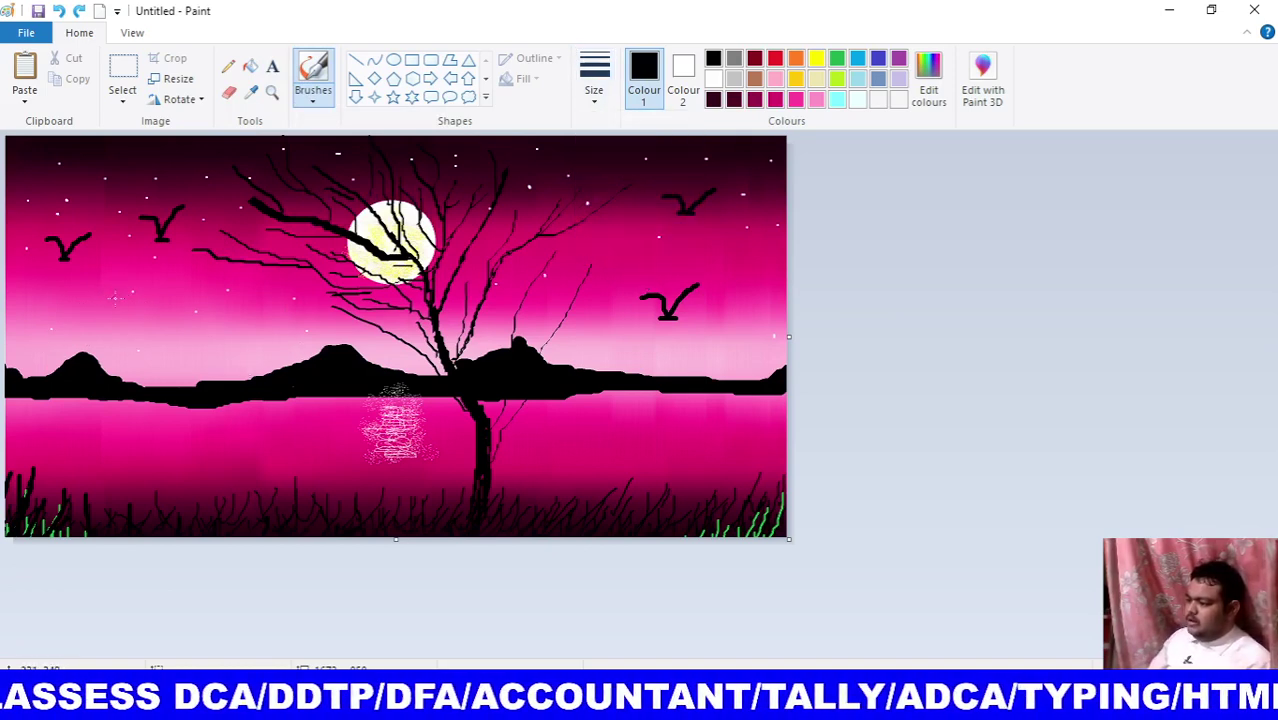
mouse_move(107, 274)
left_mouse_down()
mouse_move(104, 296)
mouse_move(128, 292)
mouse_move(122, 270)
mouse_move(100, 284)
mouse_move(124, 290)
mouse_move(112, 284)
left_mouse_up()
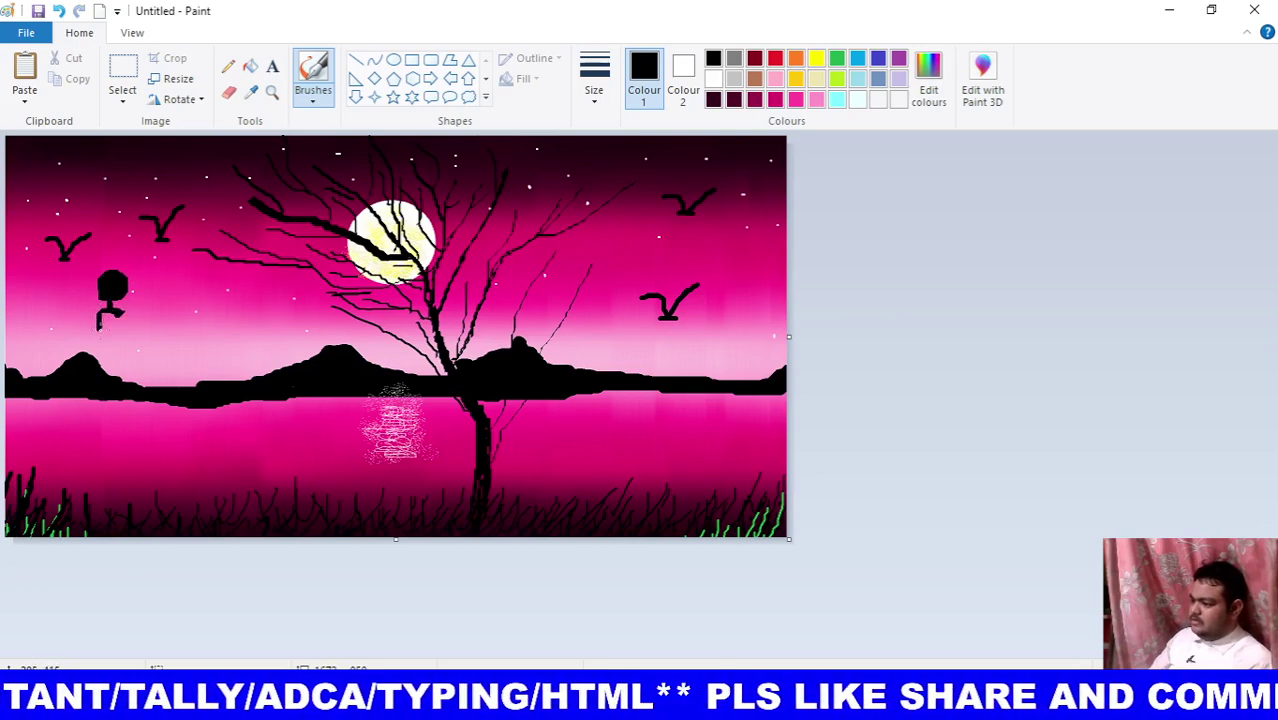
mouse_move(110, 312)
left_mouse_down()
mouse_move(126, 328)
mouse_move(126, 342)
mouse_move(114, 322)
mouse_move(112, 380)
mouse_move(136, 386)
mouse_move(130, 348)
mouse_move(124, 368)
left_mouse_up()
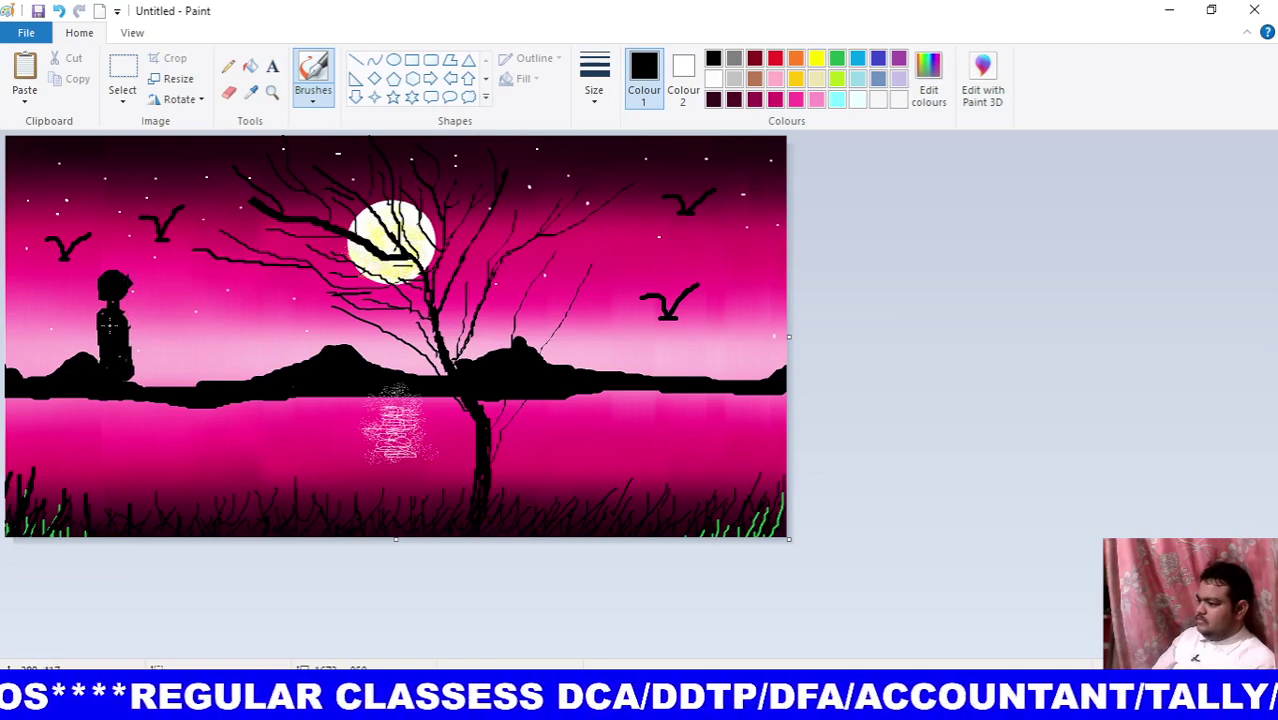
mouse_move(128, 284)
left_mouse_down()
mouse_move(98, 264)
mouse_move(100, 308)
mouse_move(112, 270)
mouse_move(100, 276)
mouse_move(108, 310)
left_mouse_up()
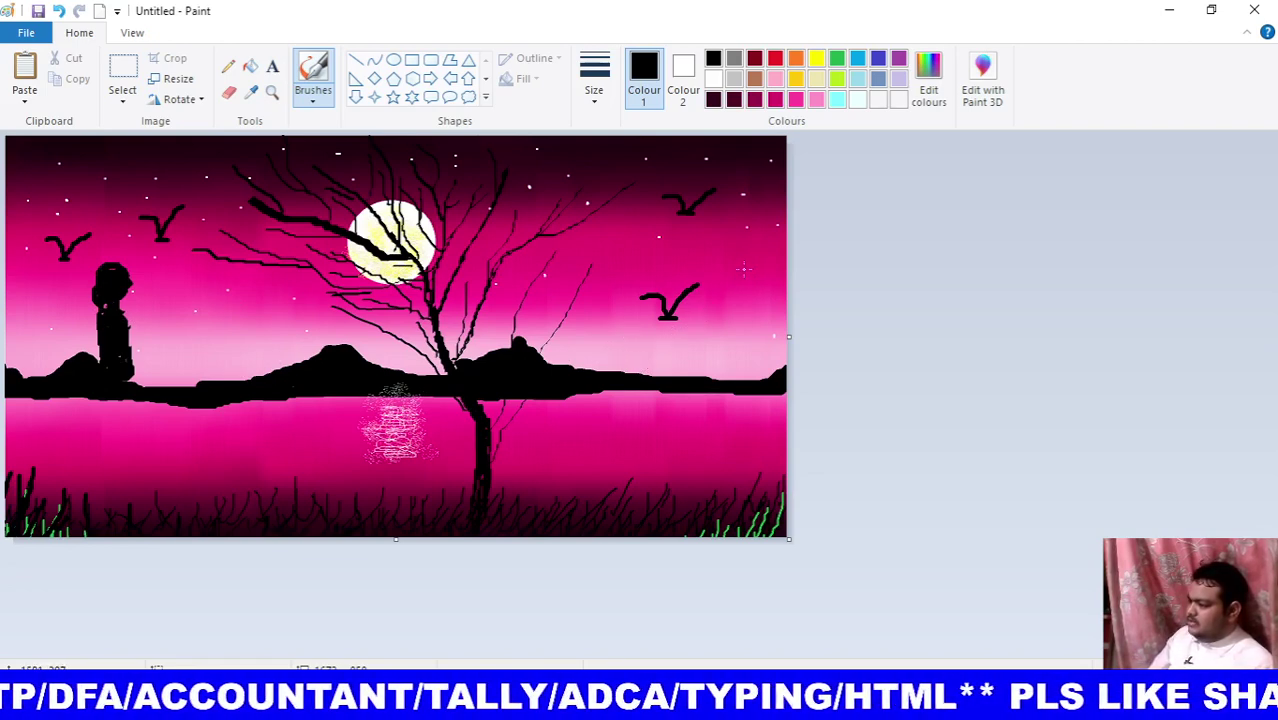
mouse_move(743, 267)
left_mouse_down()
mouse_move(746, 280)
mouse_move(728, 268)
mouse_move(741, 281)
mouse_move(716, 360)
left_mouse_up()
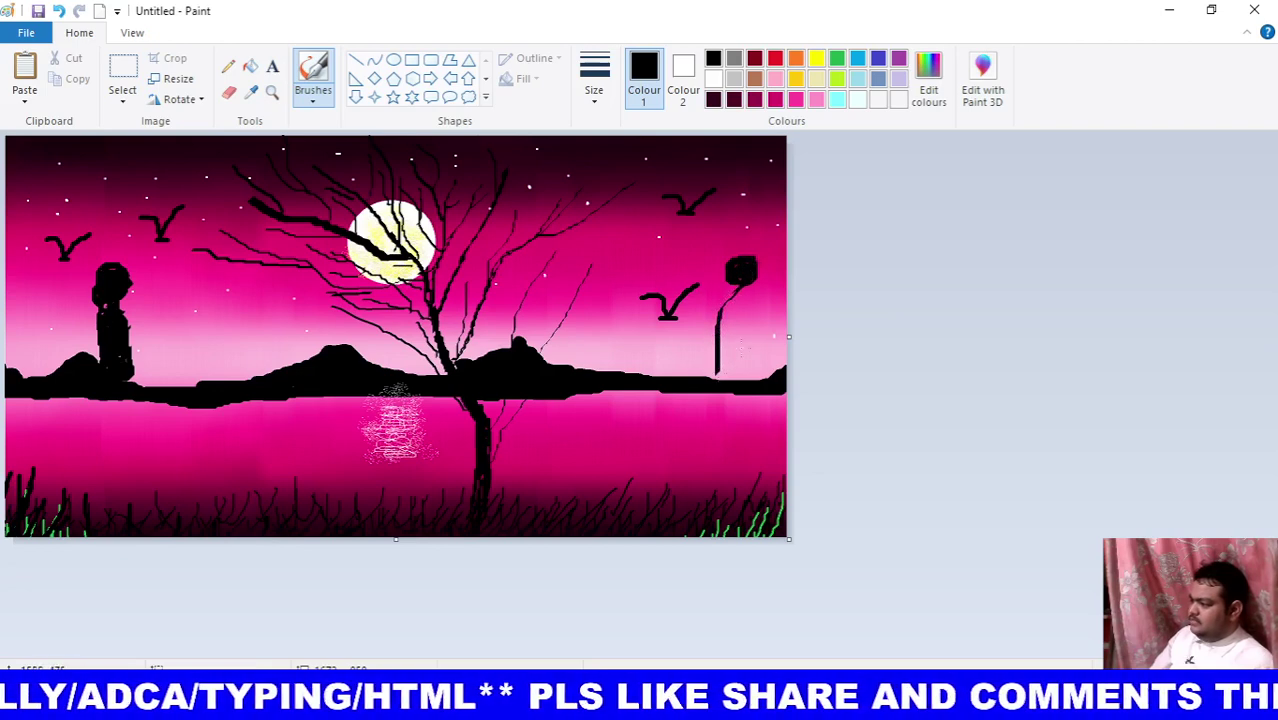
Give the right figure legs, a body, an outstretched arm and a loop shape beside it.
left_click_drag(745, 288, 754, 358)
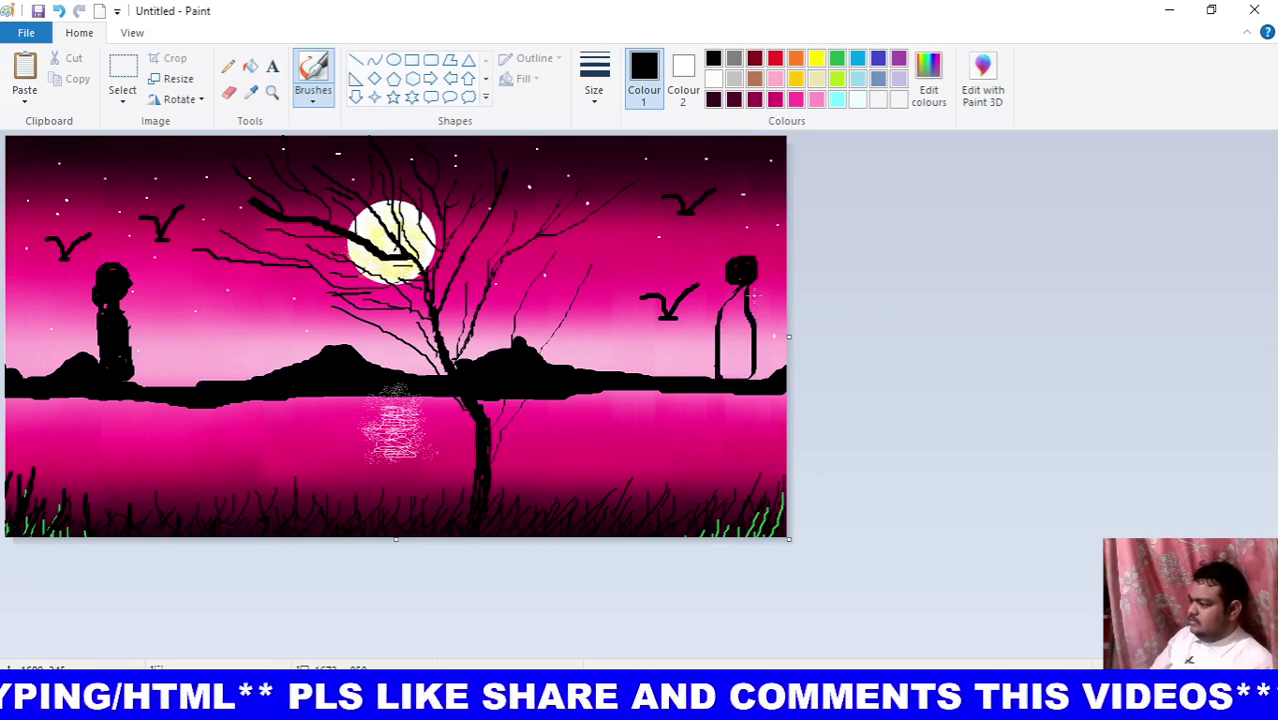
mouse_move(741, 290)
left_mouse_down()
mouse_move(750, 362)
mouse_move(740, 368)
mouse_move(740, 296)
mouse_move(722, 310)
mouse_move(736, 306)
mouse_move(722, 340)
mouse_move(730, 320)
mouse_move(747, 340)
mouse_move(720, 366)
mouse_move(742, 368)
mouse_move(720, 336)
mouse_move(738, 385)
left_mouse_up()
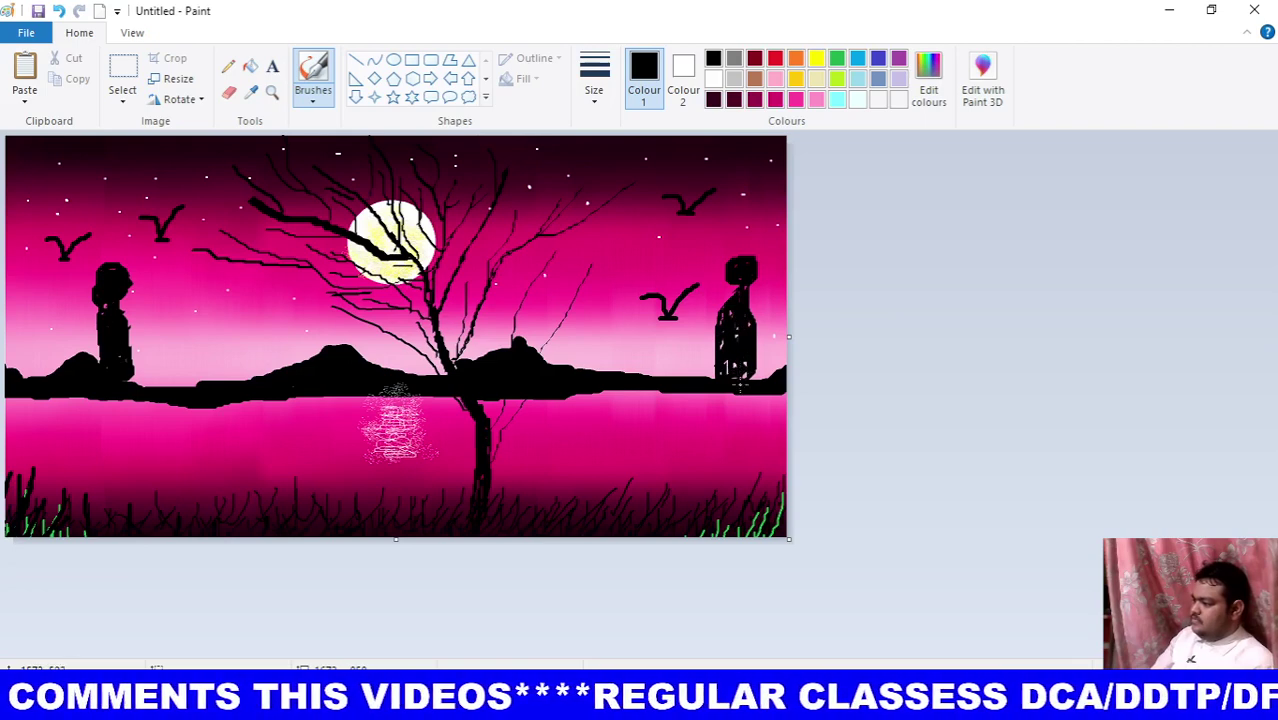
left_click_drag(716, 341, 695, 342)
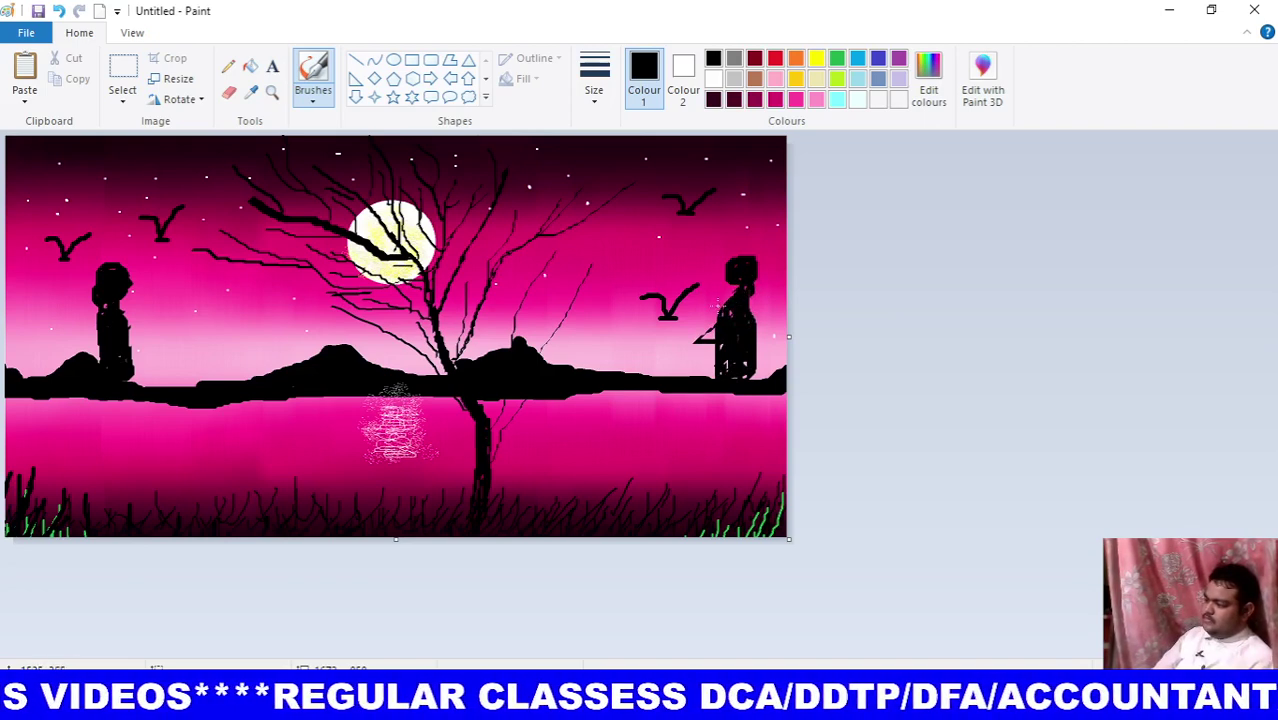
mouse_move(703, 297)
left_mouse_down()
mouse_move(682, 288)
mouse_move(680, 322)
mouse_move(712, 312)
mouse_move(706, 298)
left_mouse_up()
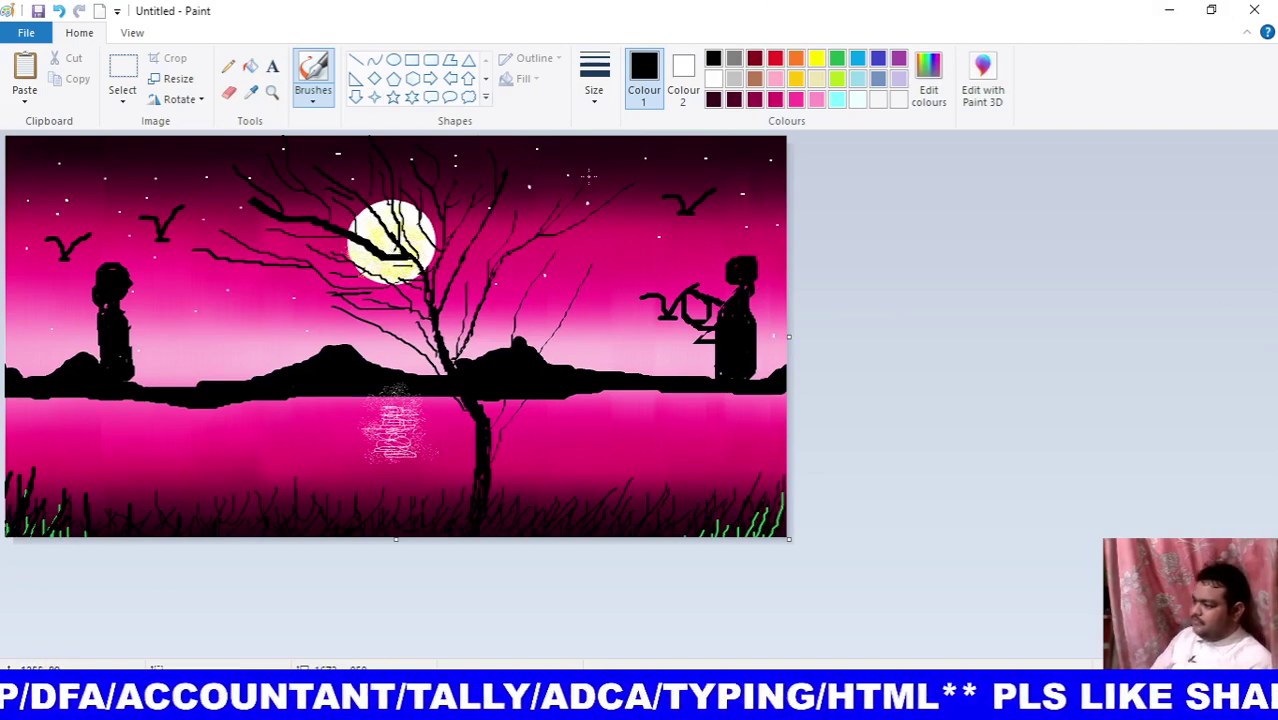
left_click(228, 66)
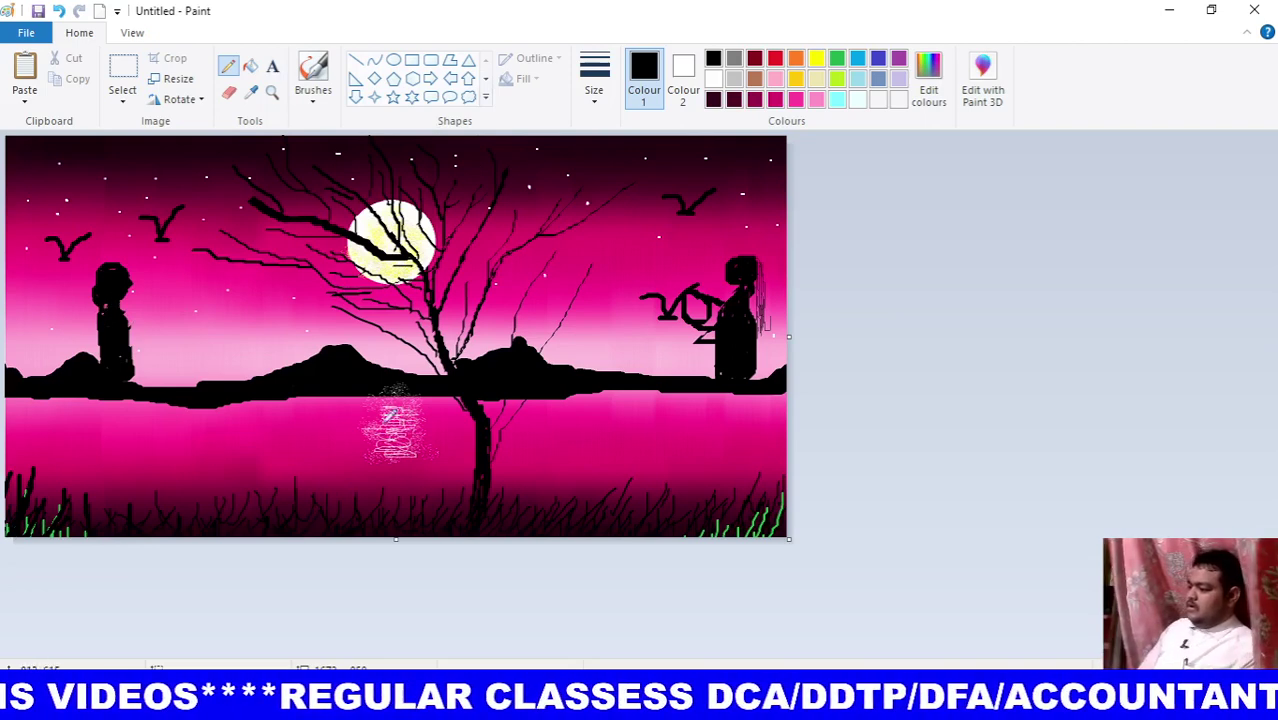
With a thick calligraphy brush, paint the left-edge tree's trunk, a main branch and a stroke downward.
left_click(313, 88)
left_click(350, 130)
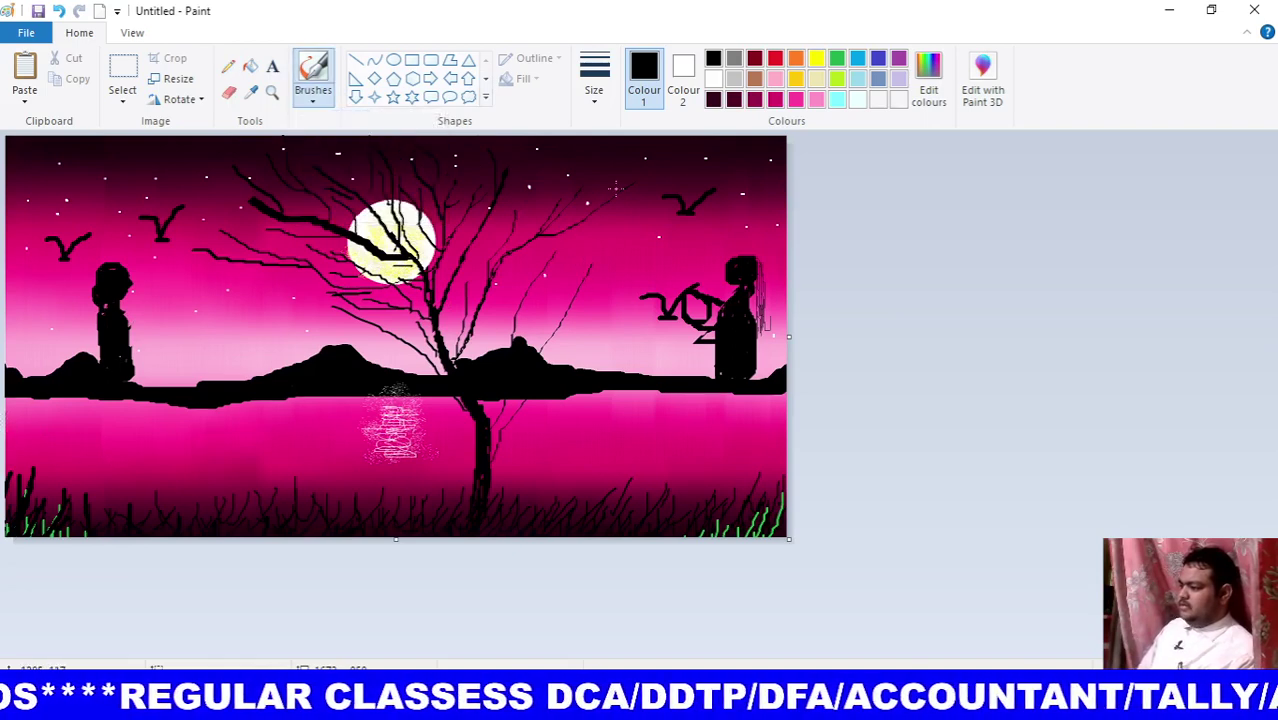
left_click(592, 95)
left_click(621, 245)
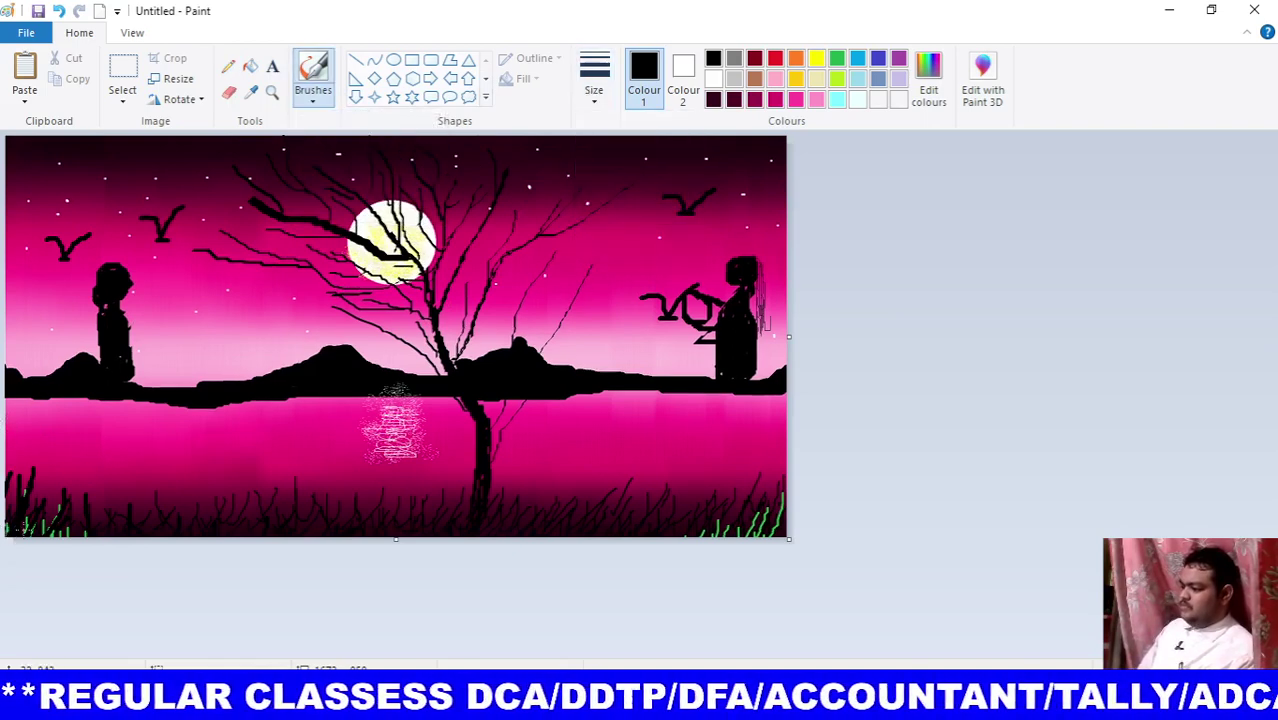
mouse_move(28, 504)
left_mouse_down()
mouse_move(47, 432)
mouse_move(118, 392)
mouse_move(64, 292)
mouse_move(103, 183)
left_mouse_up()
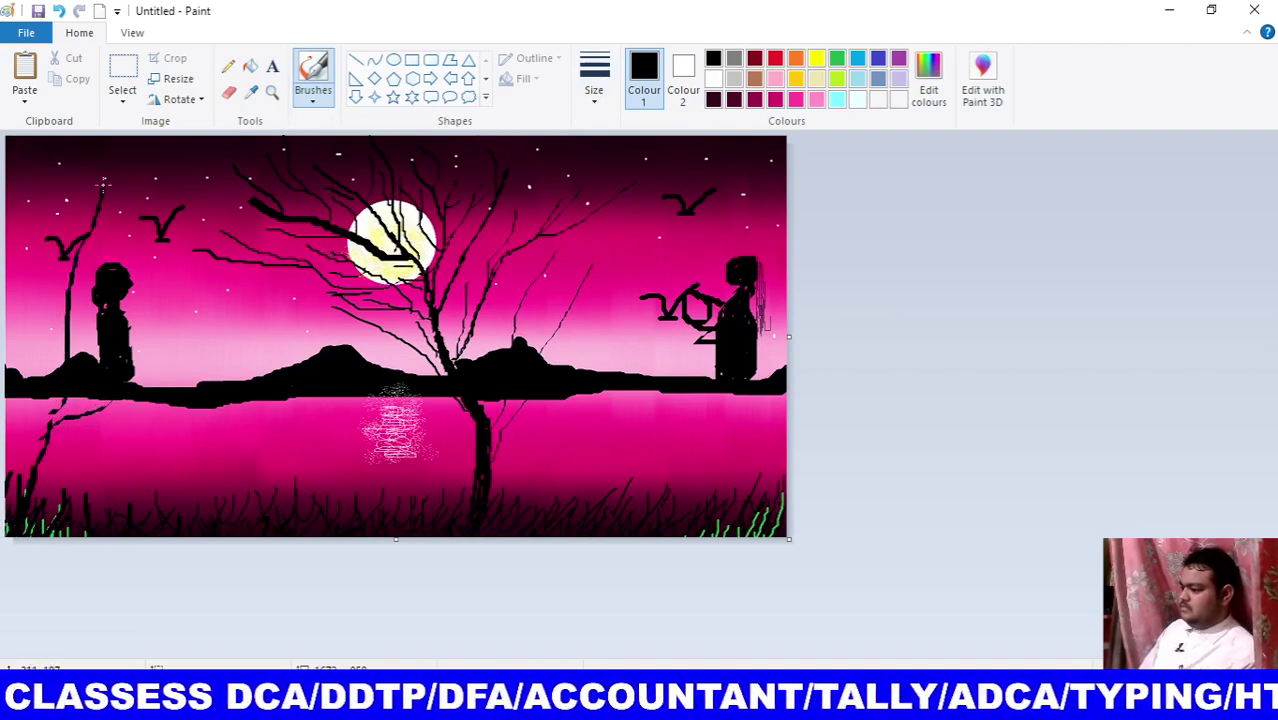
mouse_move(62, 318)
left_mouse_down()
mouse_move(60, 268)
mouse_move(28, 188)
left_mouse_up()
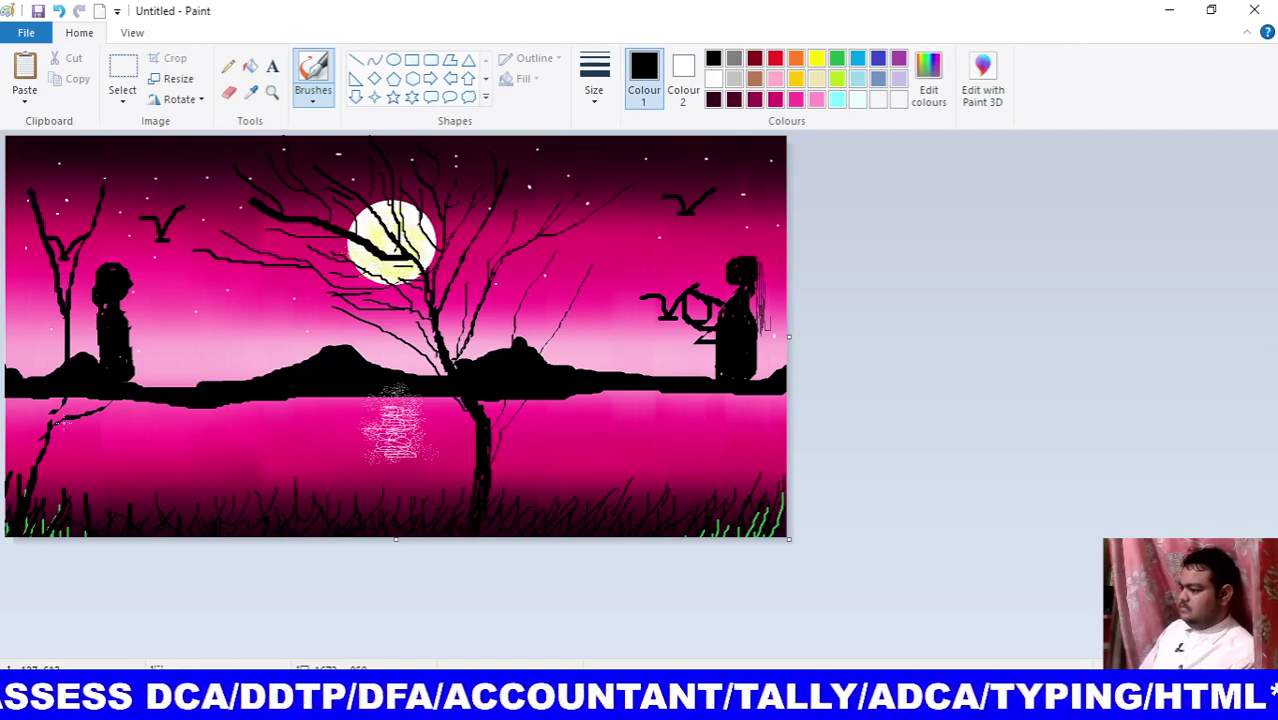
left_click_drag(64, 404, 22, 492)
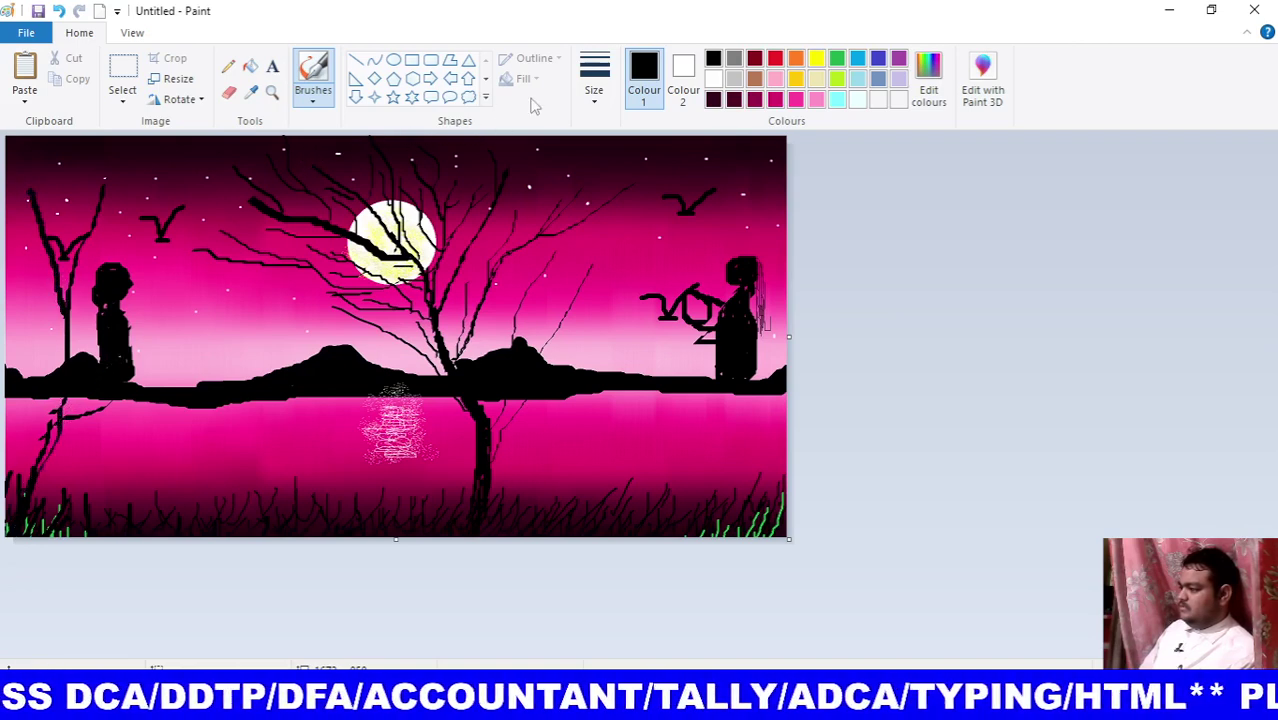
At a thinner size, add spreading branches and extend the left tree's trunk down into the water.
left_click(594, 78)
left_click(620, 140)
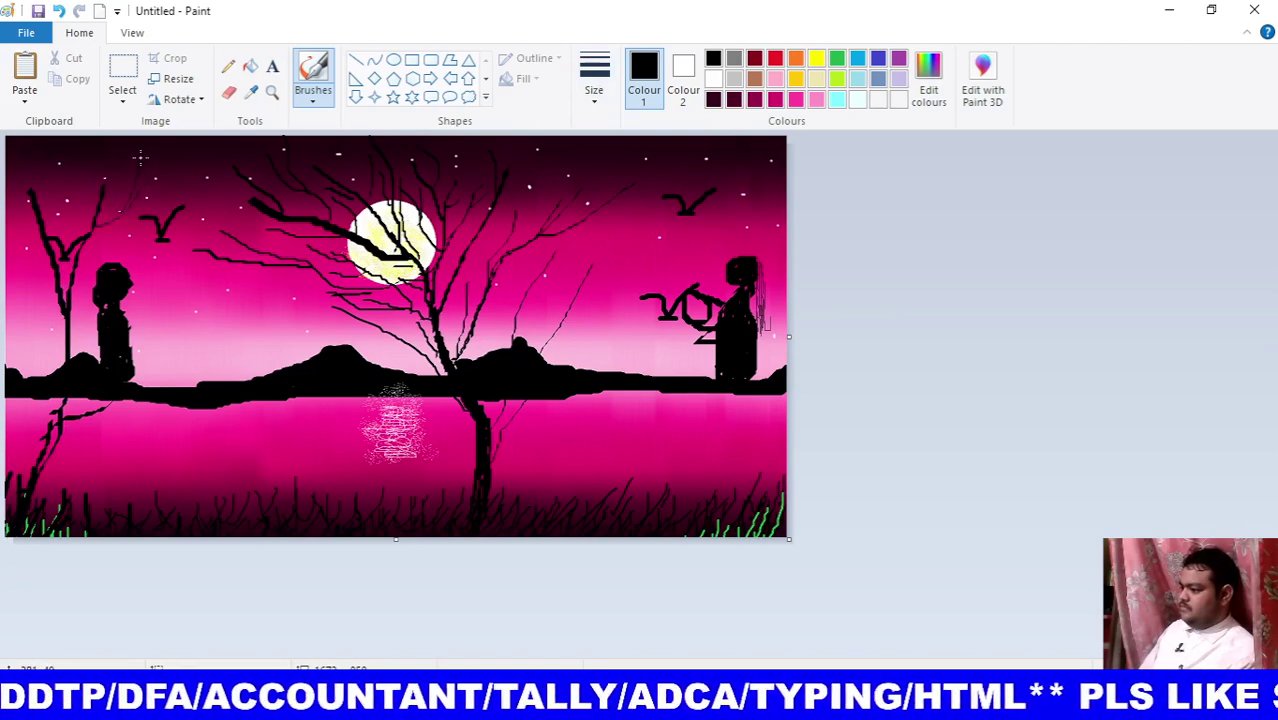
left_click_drag(55, 270, 16, 213)
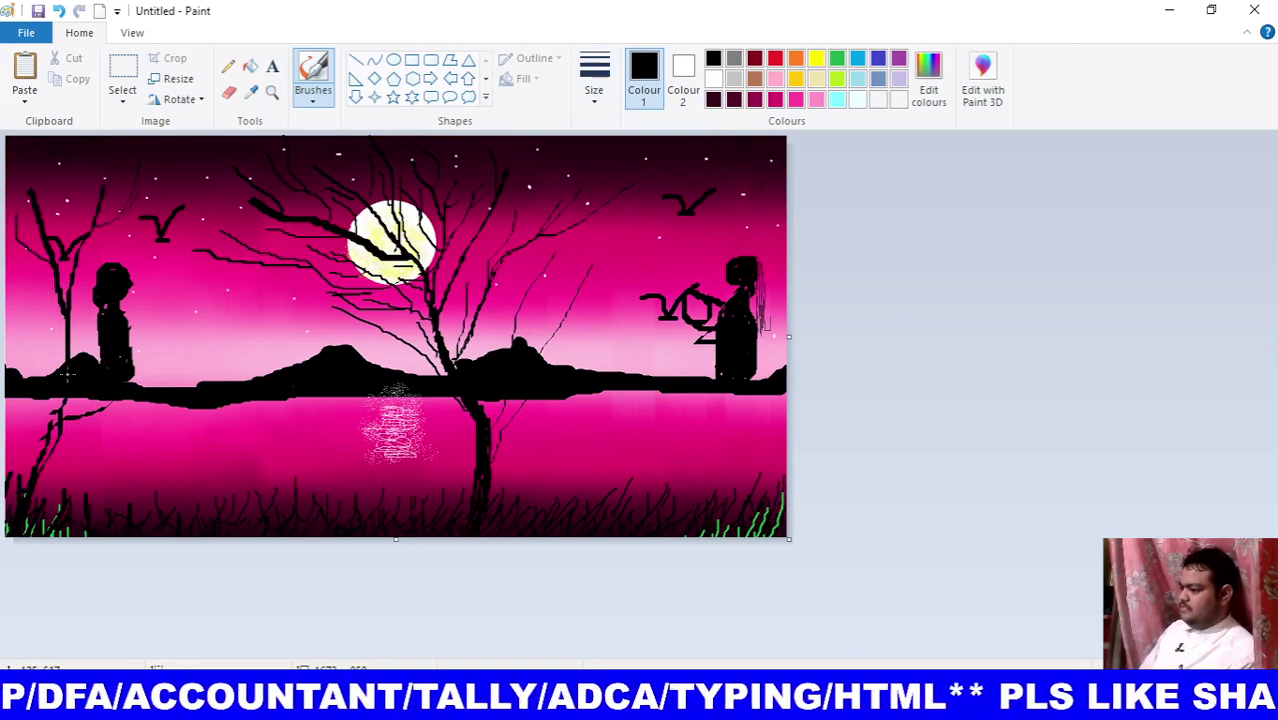
mouse_move(65, 322)
left_mouse_down()
mouse_move(33, 277)
mouse_move(86, 264)
left_mouse_up()
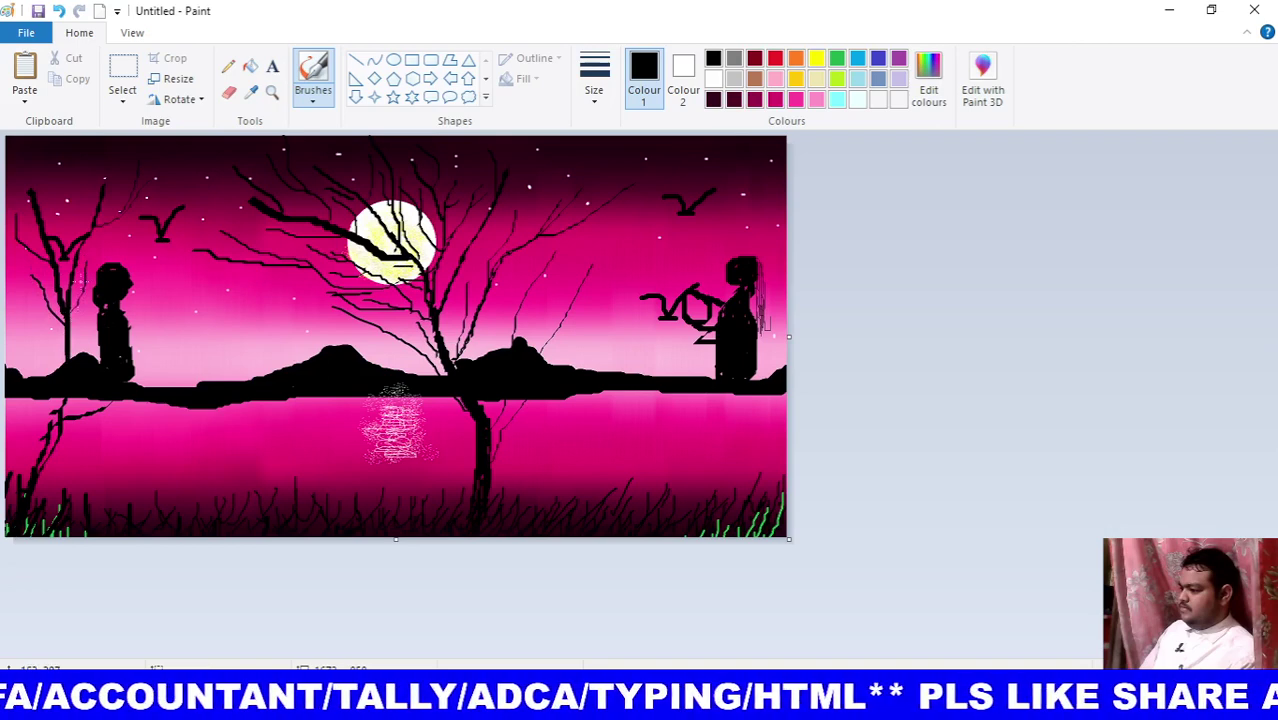
mouse_move(62, 410)
left_mouse_down()
mouse_move(40, 478)
mouse_move(56, 418)
left_mouse_up()
mouse_move(46, 474)
left_mouse_down()
mouse_move(68, 394)
mouse_move(50, 432)
left_mouse_up()
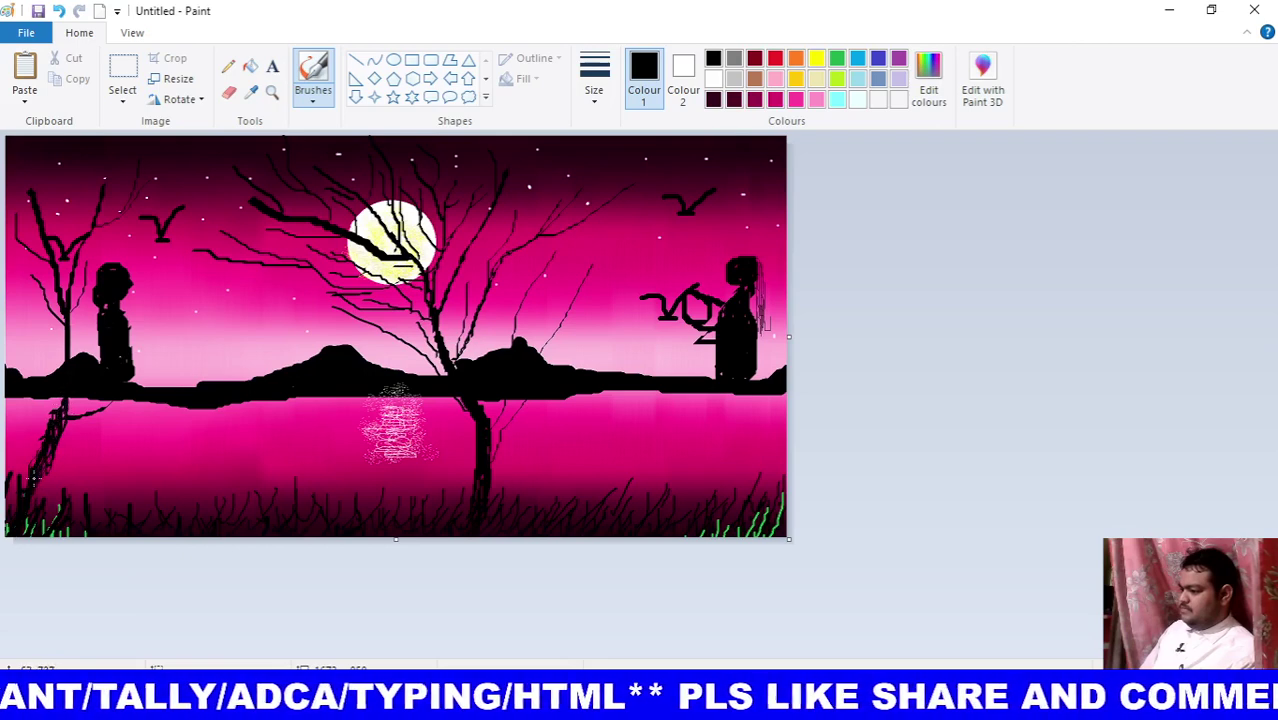
left_click_drag(48, 486, 58, 510)
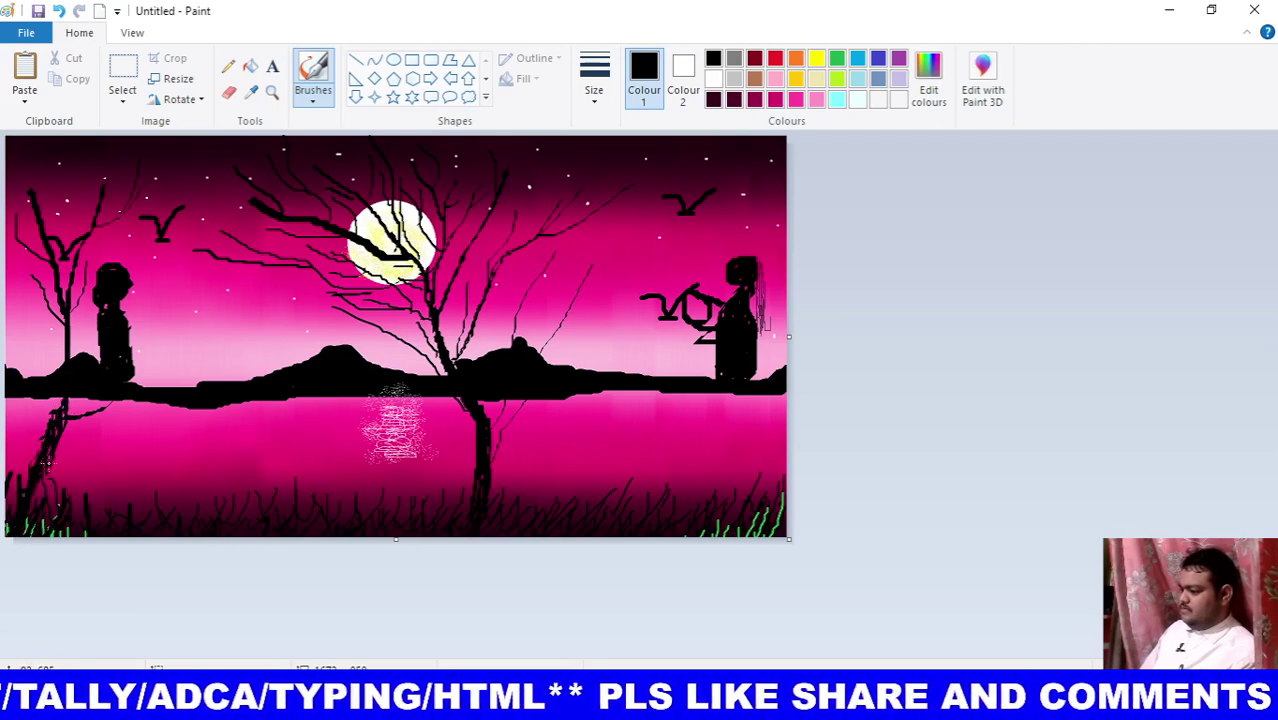
left_click_drag(45, 462, 44, 490)
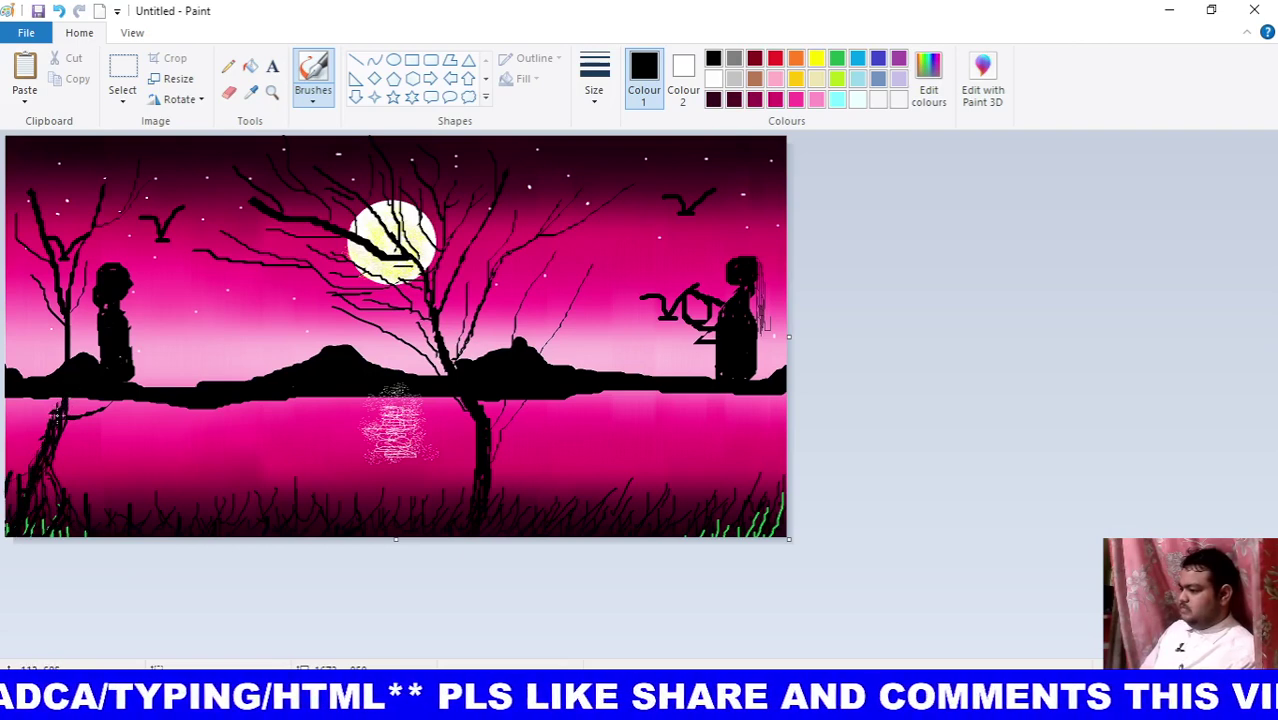
left_click_drag(68, 384, 68, 404)
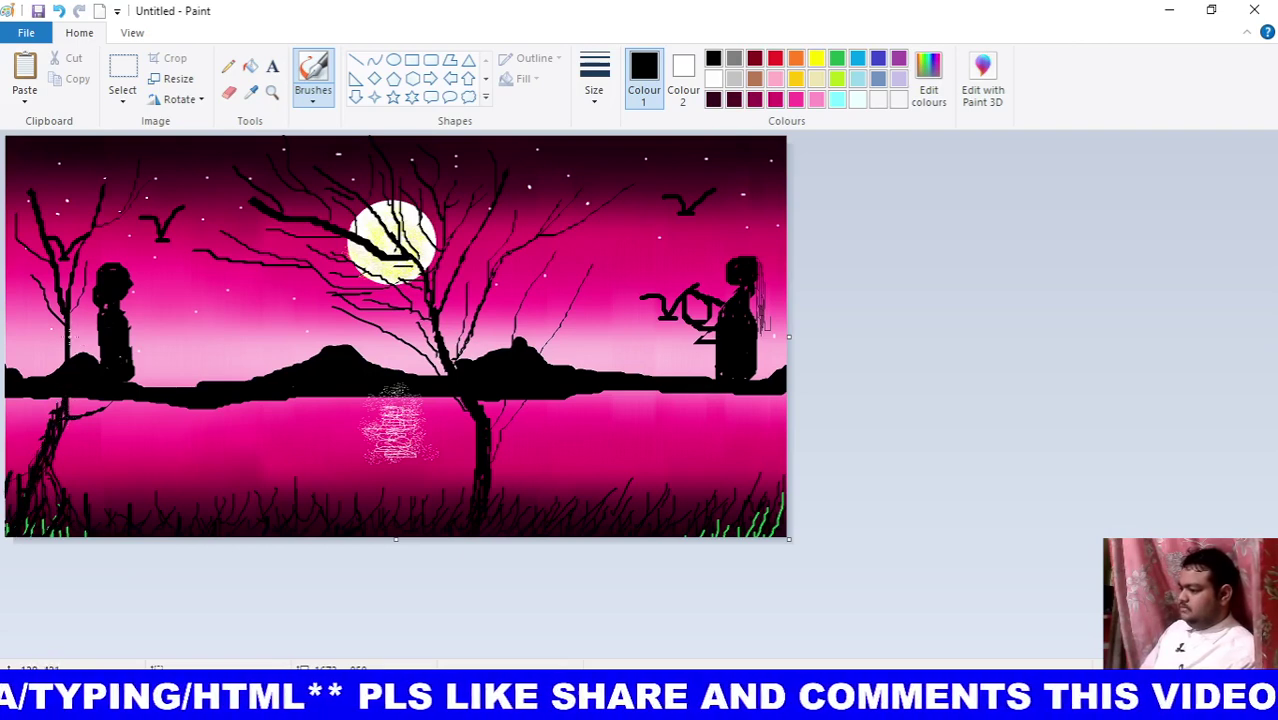
mouse_move(60, 336)
left_mouse_down()
mouse_move(24, 260)
mouse_move(46, 165)
left_mouse_up()
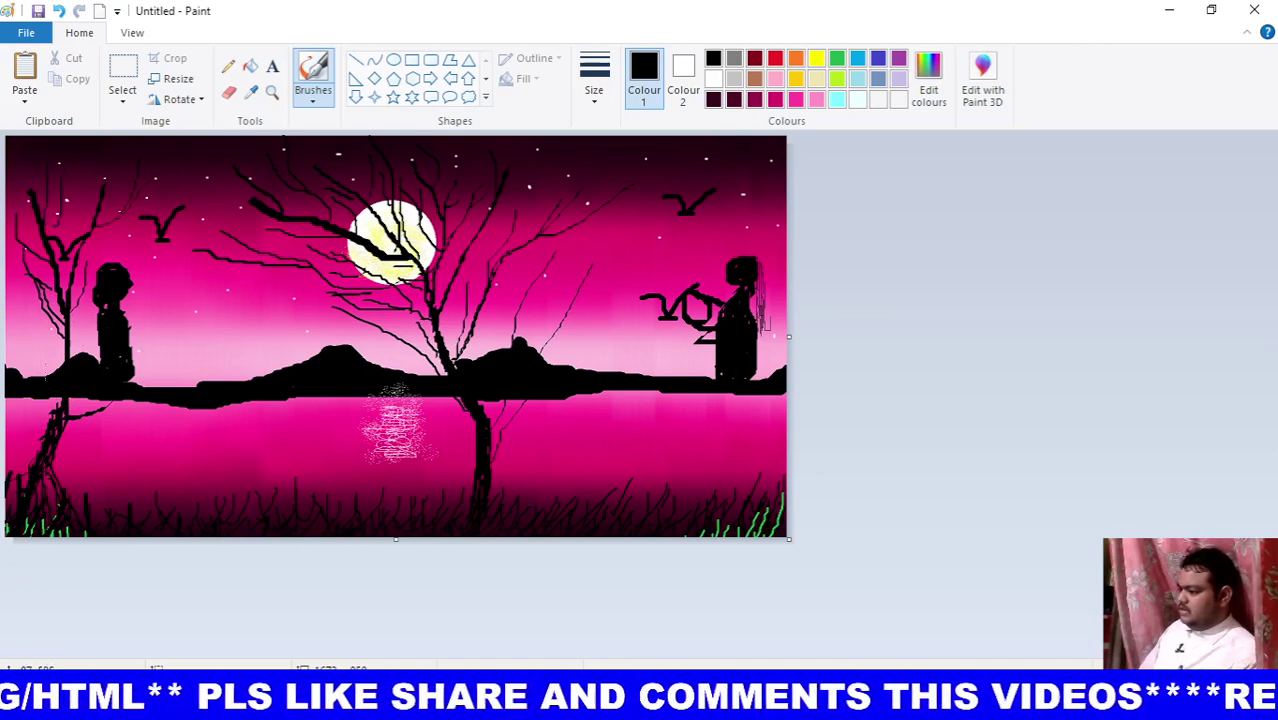
left_click_drag(56, 458, 76, 508)
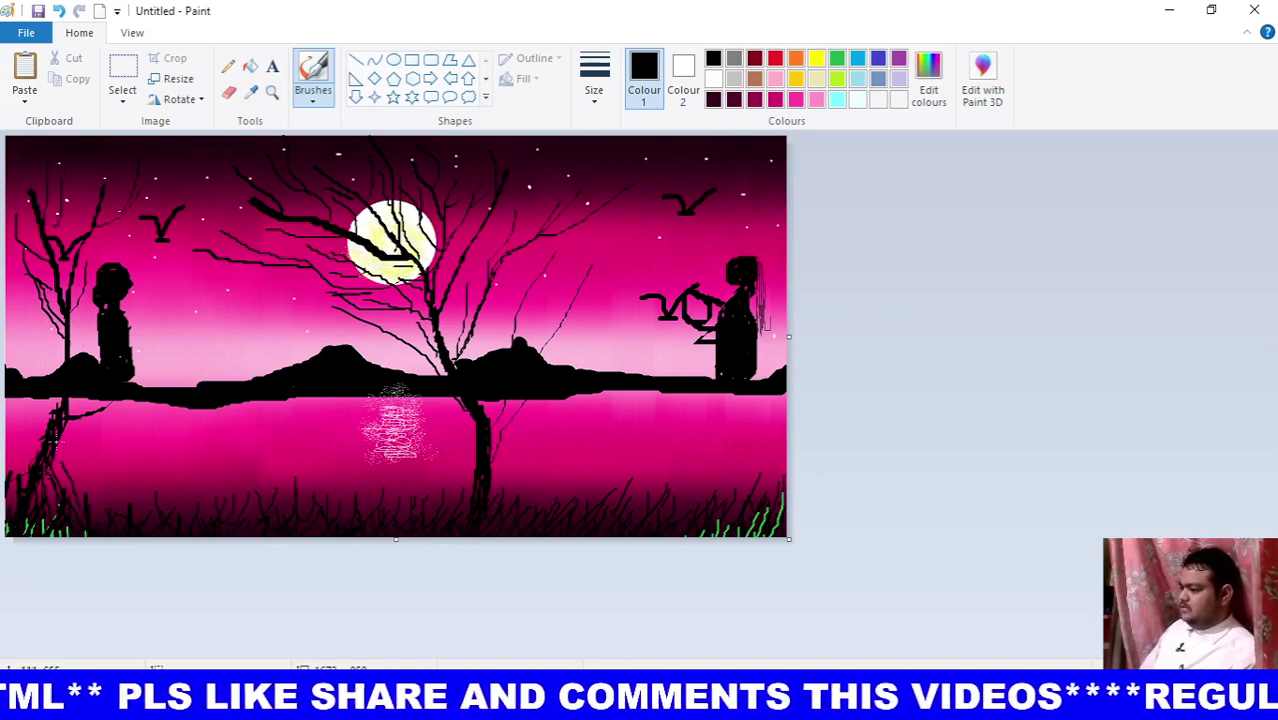
With a thin pencil, draw a balloon on a string from the left silhouette.
left_click(228, 66)
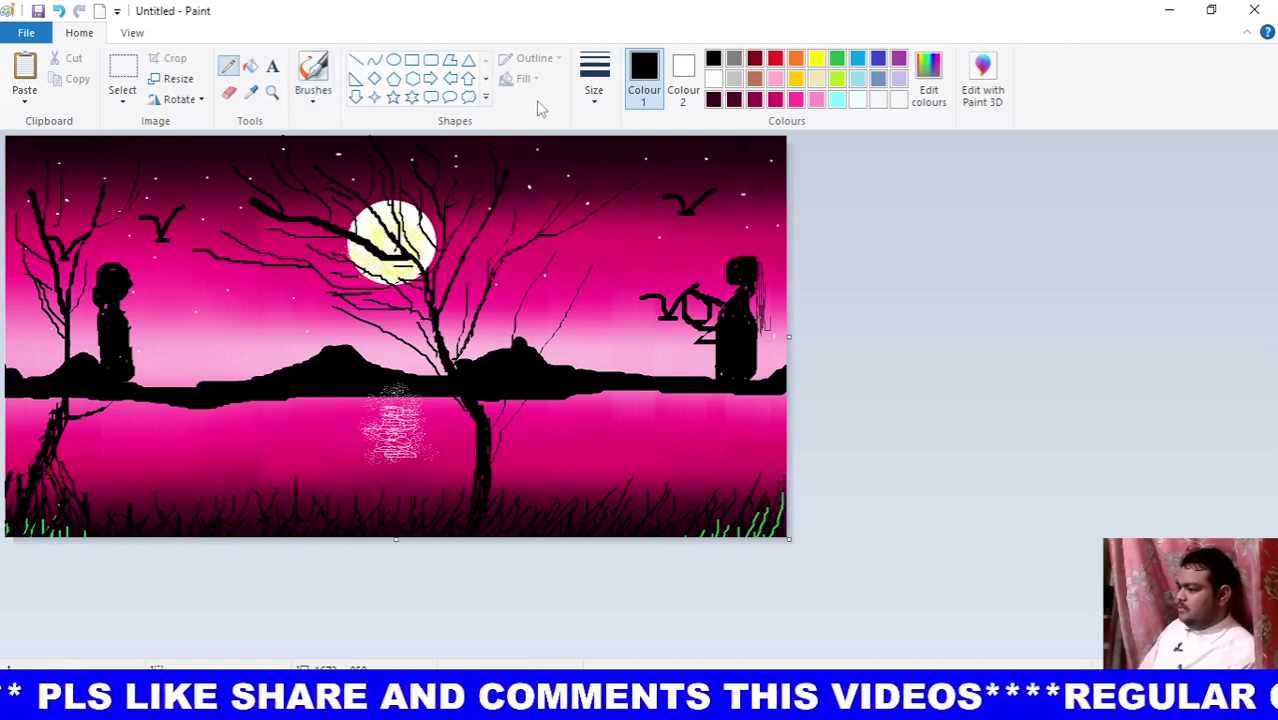
left_click(594, 90)
left_click(610, 252)
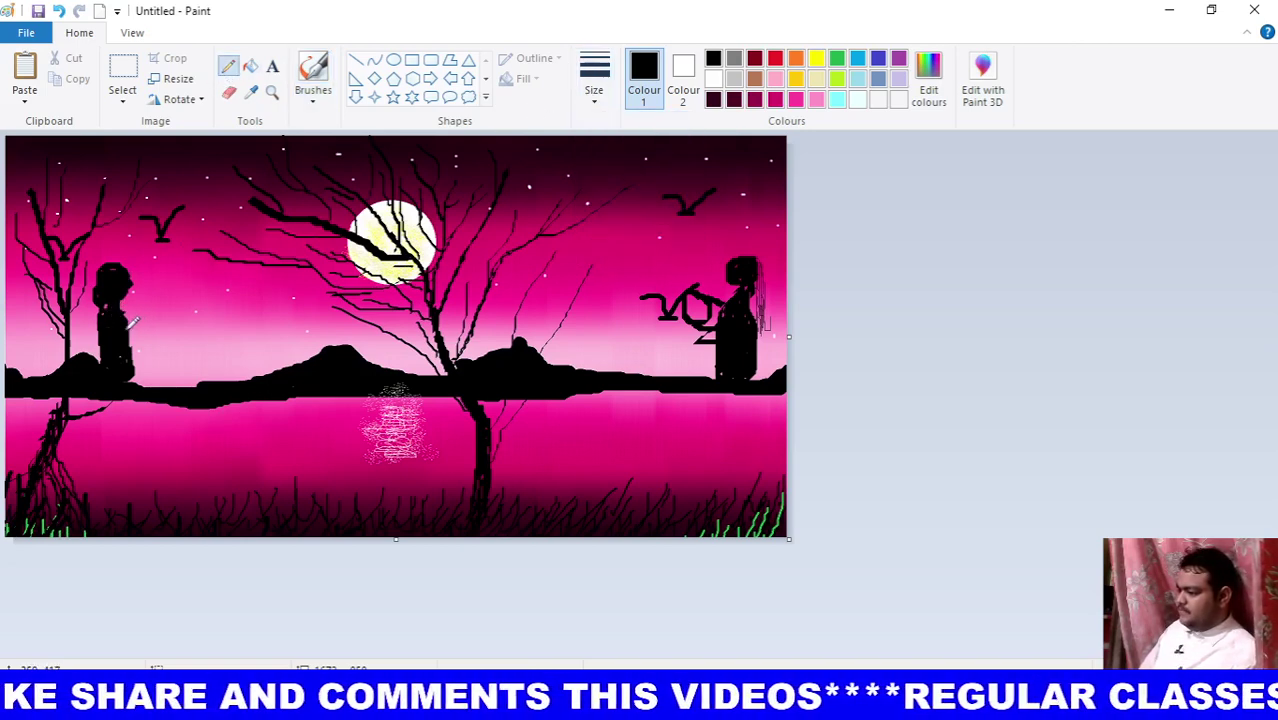
mouse_move(135, 320)
left_mouse_down()
mouse_move(168, 306)
mouse_move(180, 282)
mouse_move(190, 308)
mouse_move(165, 320)
mouse_move(158, 298)
left_mouse_up()
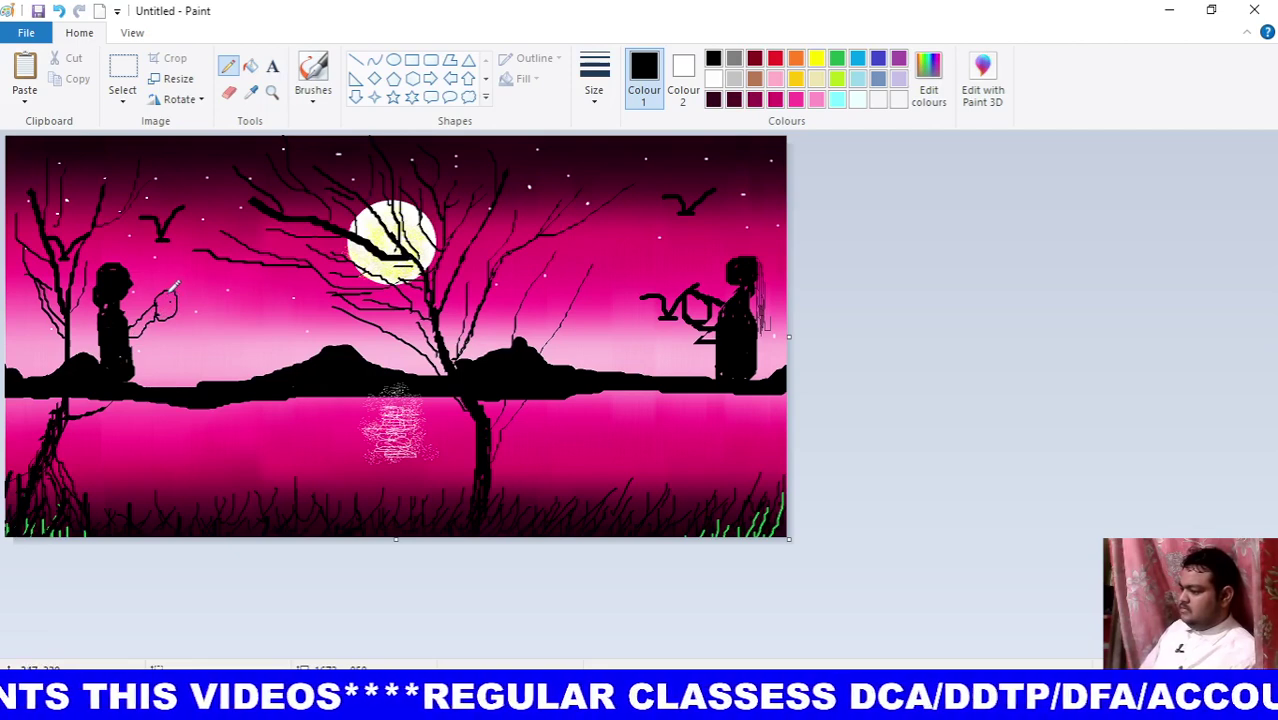
left_click_drag(165, 298, 167, 310)
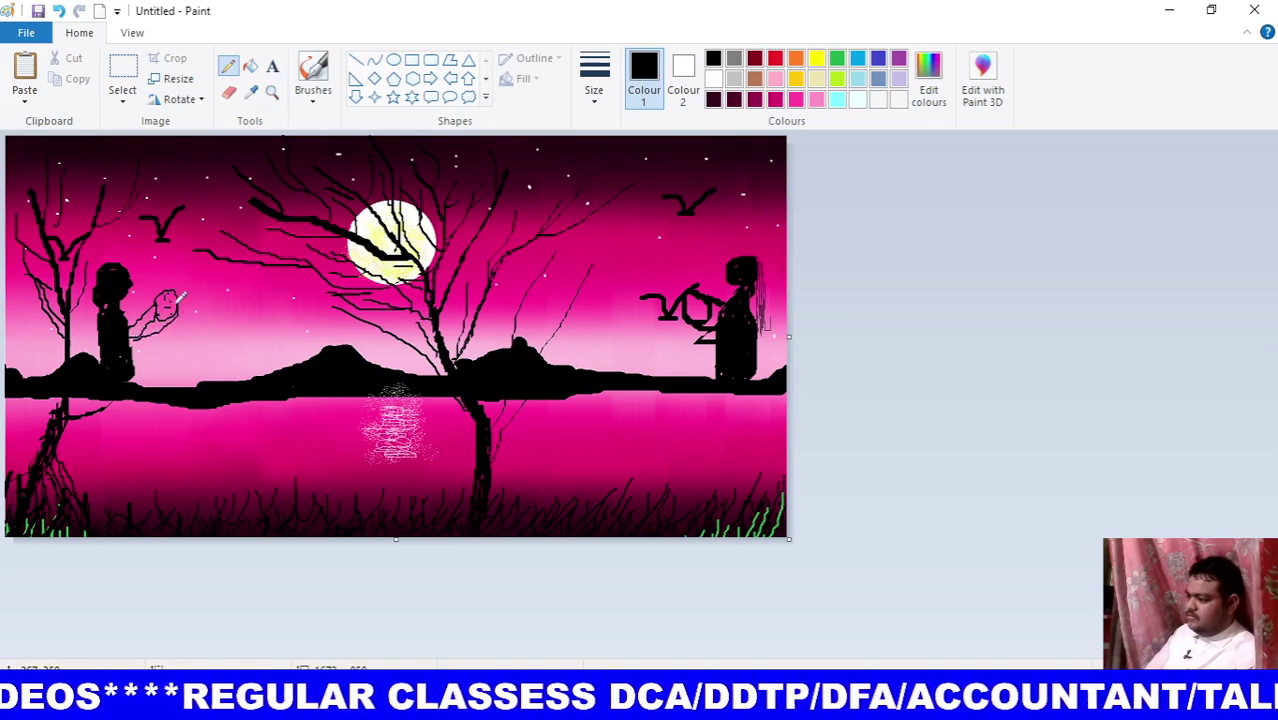
Add more balloon string lines and thin grass blades near the bottom-right corner.
left_click_drag(181, 297, 140, 340)
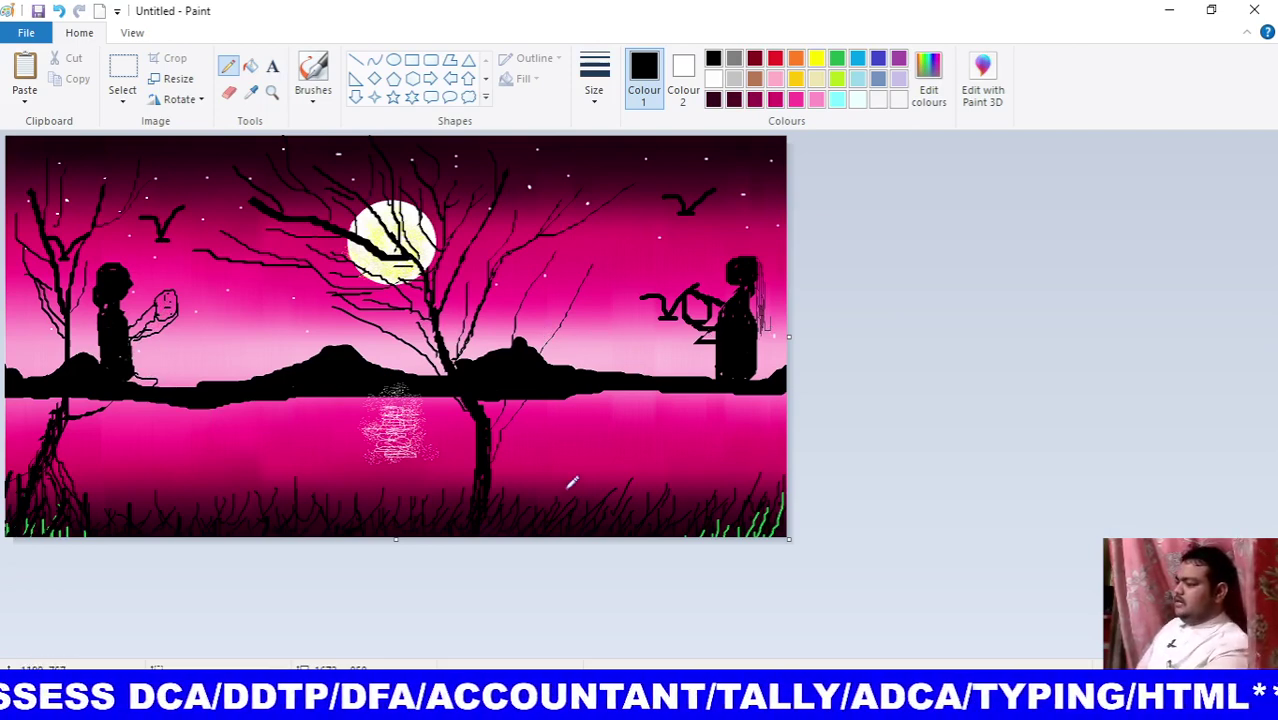
mouse_move(753, 498)
left_mouse_down()
mouse_move(768, 452)
mouse_move(752, 424)
left_mouse_up()
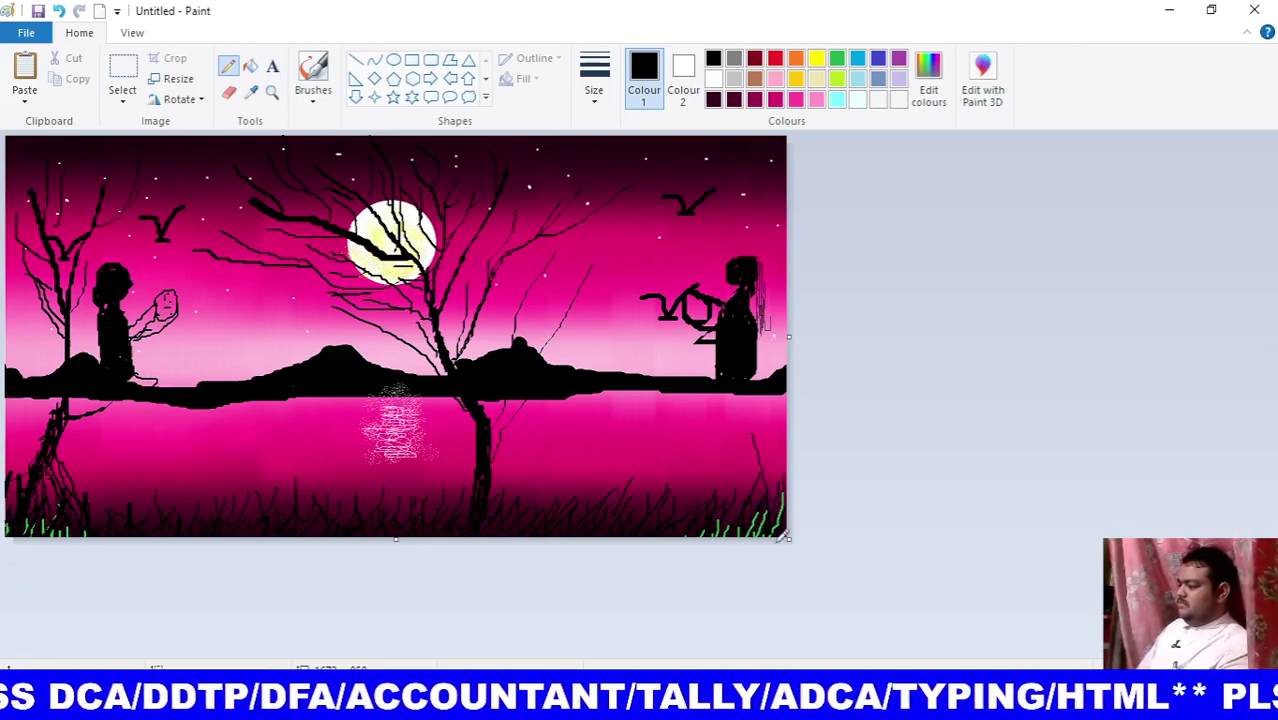
mouse_move(780, 535)
left_mouse_down()
mouse_move(772, 448)
mouse_move(786, 437)
mouse_move(777, 478)
left_mouse_up()
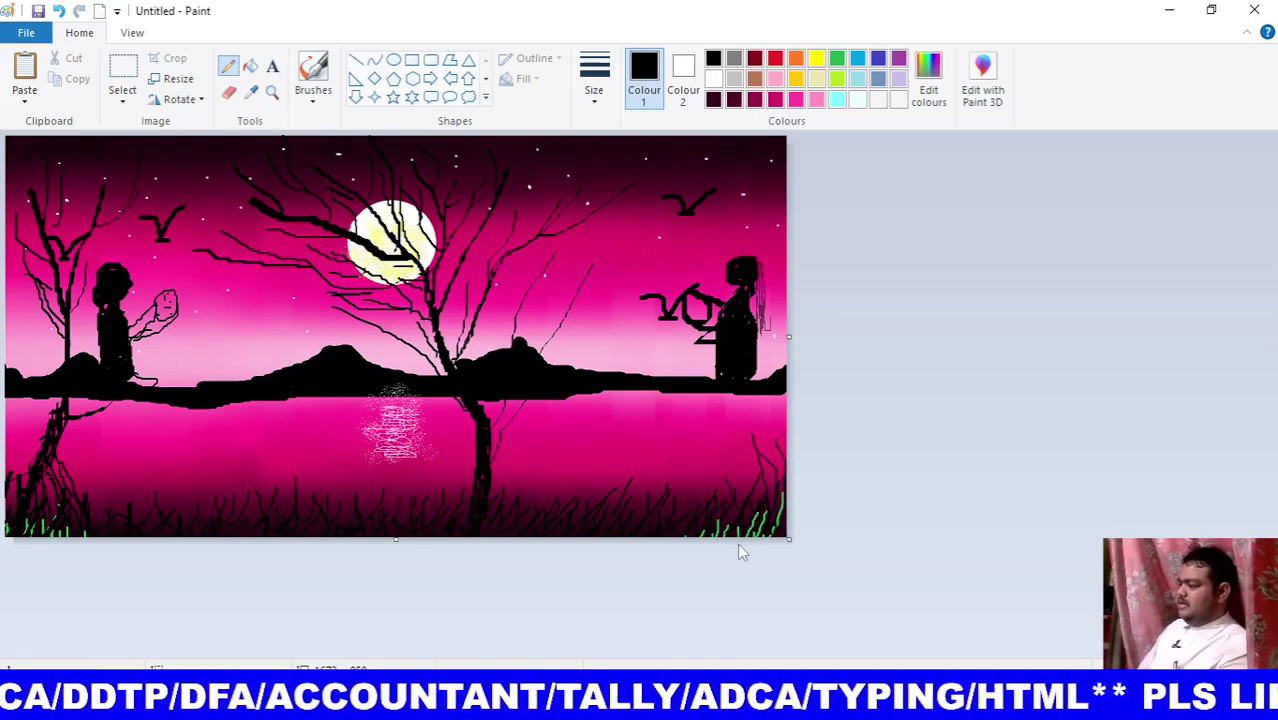